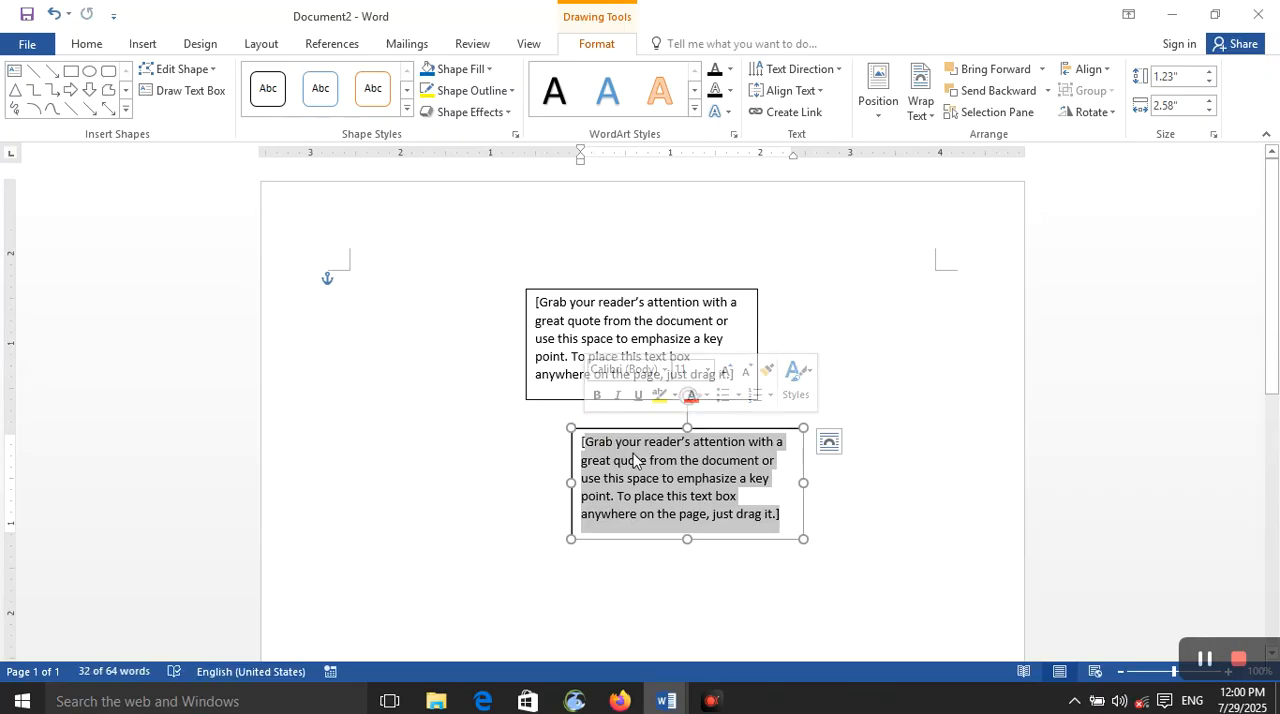
Step: Try to create a forward link from the lower text box to the filled upper text box
left_click(883, 403)
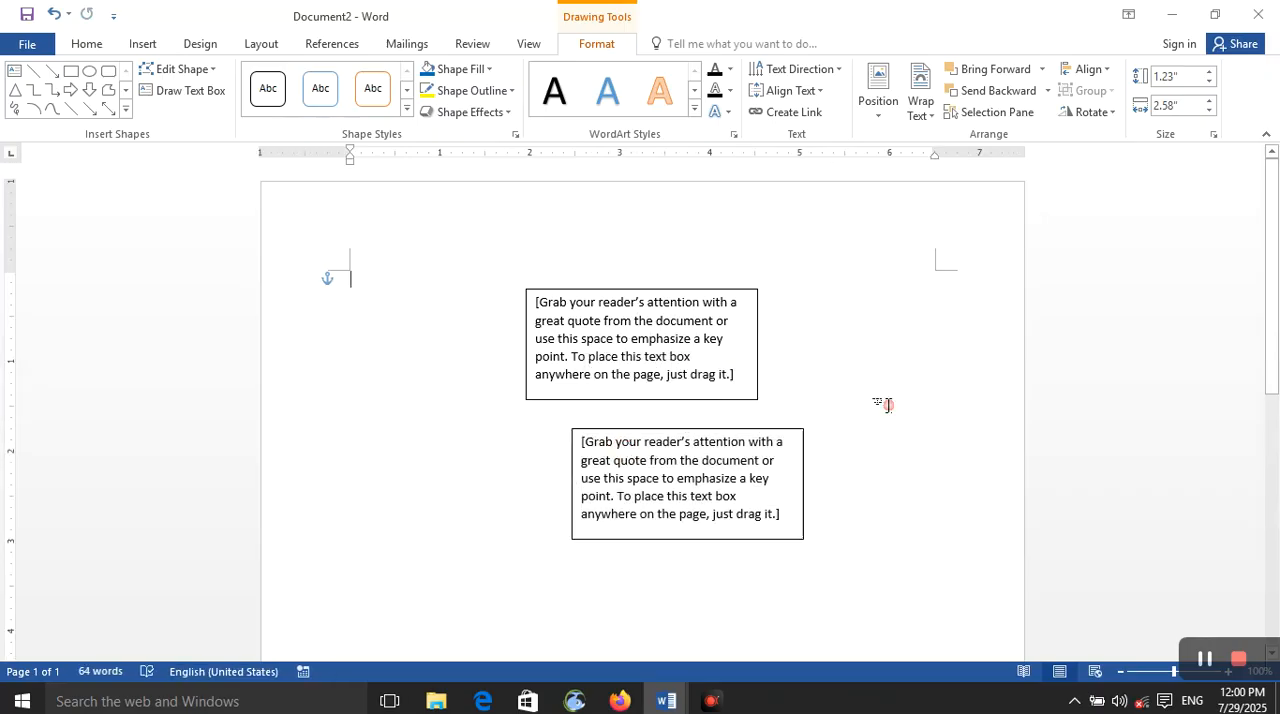
left_click(755, 437)
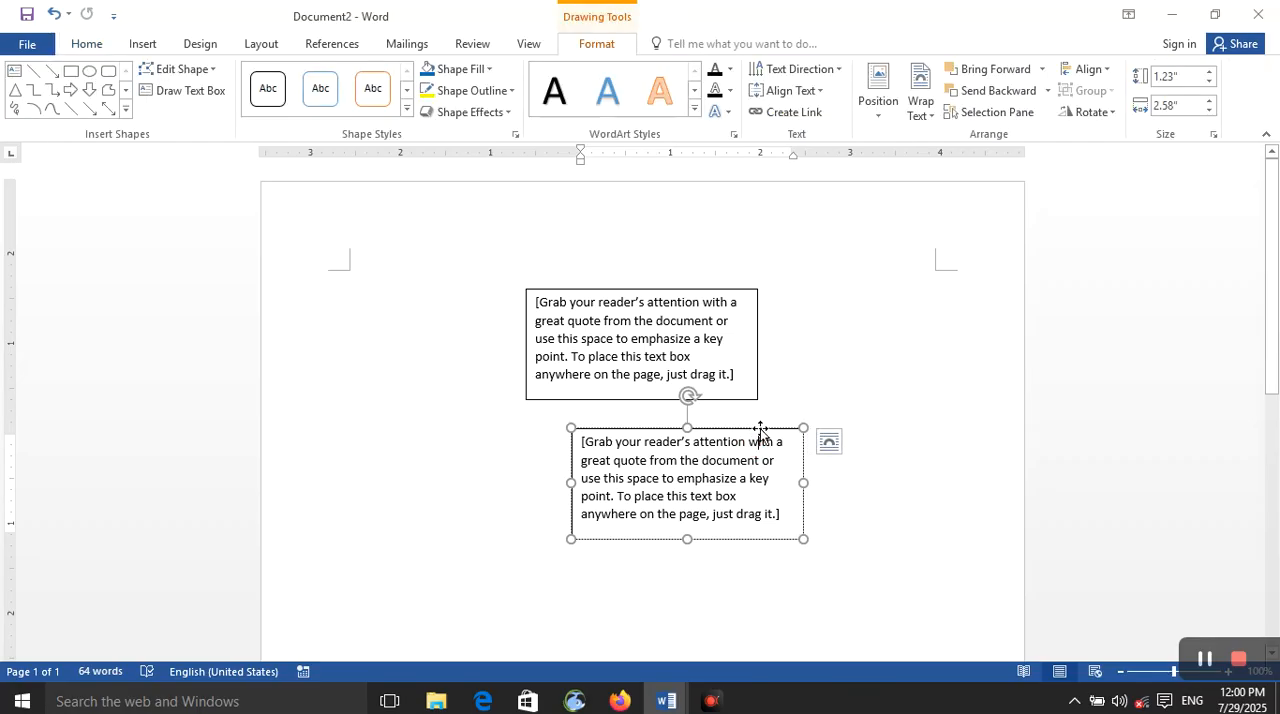
left_click(808, 122)
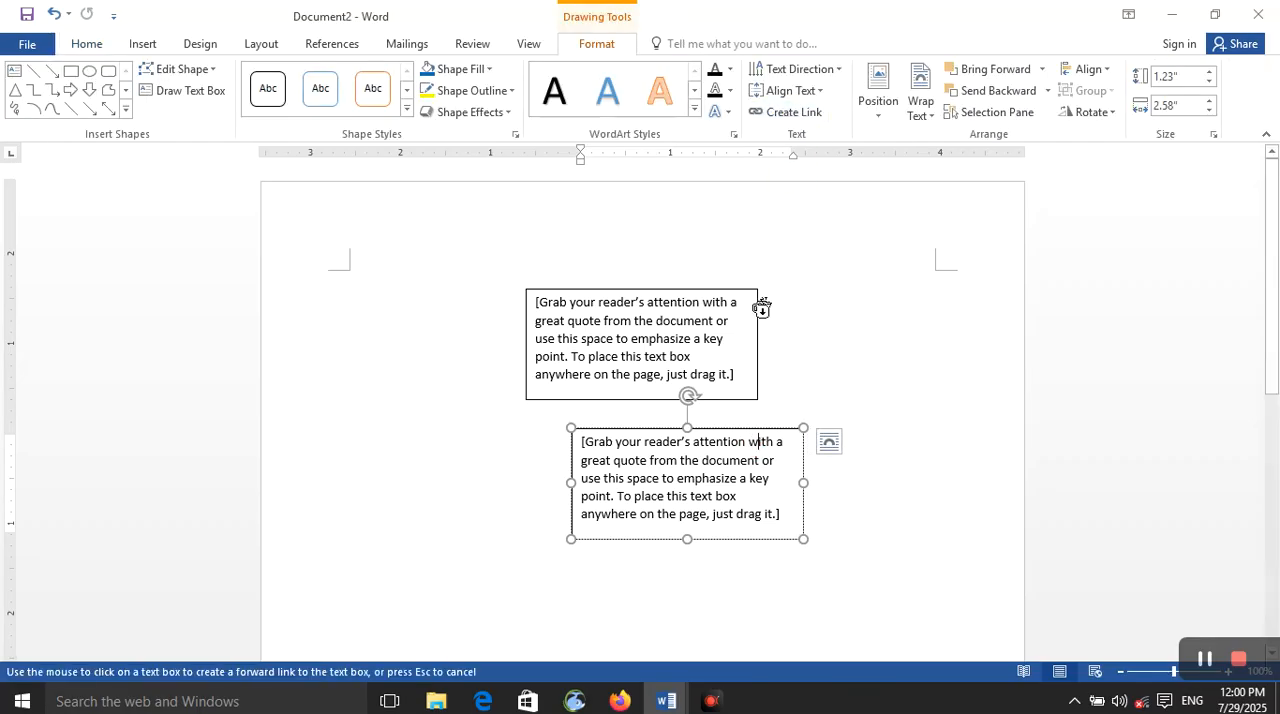
left_click(720, 337)
left_click(647, 403)
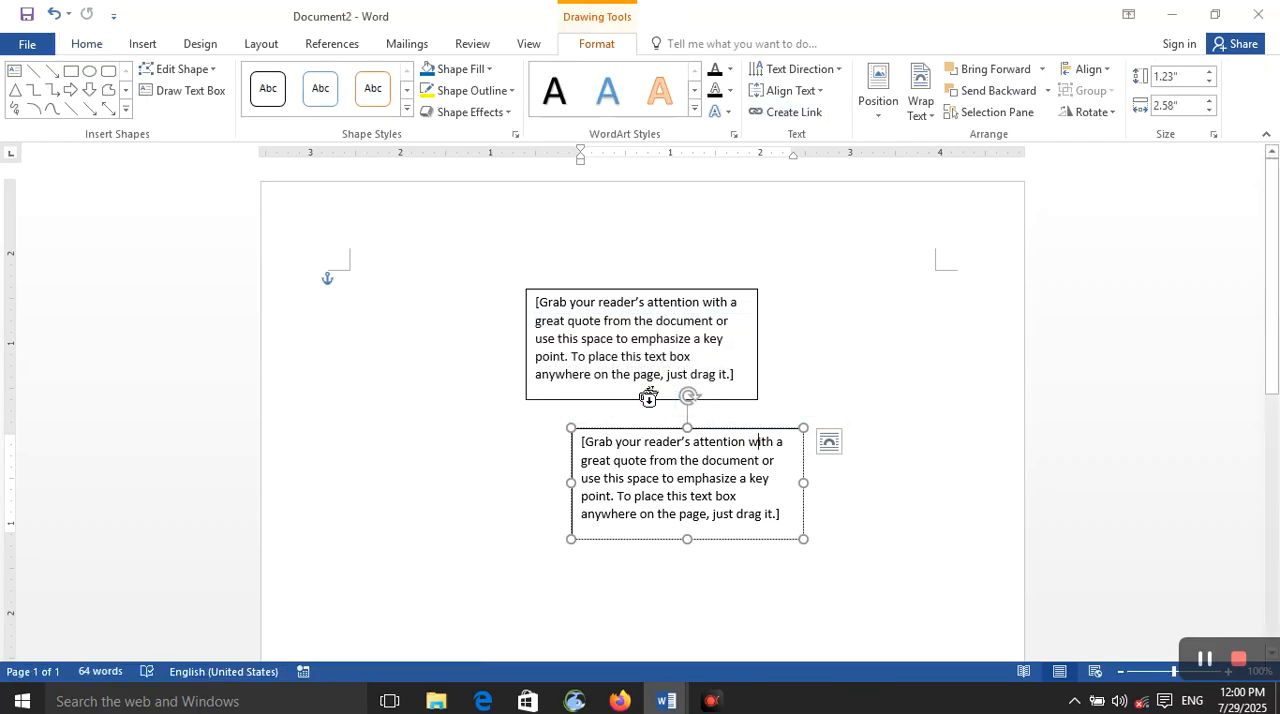
left_click(634, 341)
left_click(647, 403)
Step: Try to link the lower text box to itself and dismiss the warnings
left_click(780, 515)
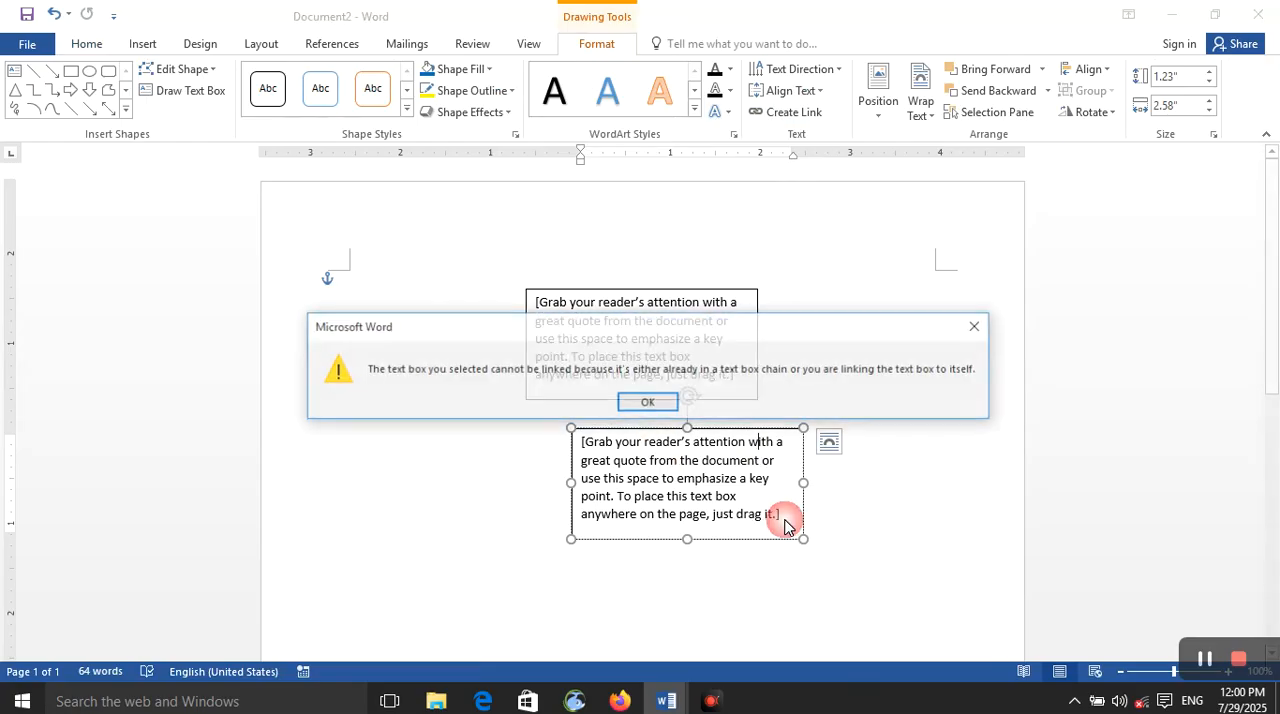
left_click(976, 326)
left_click(778, 520)
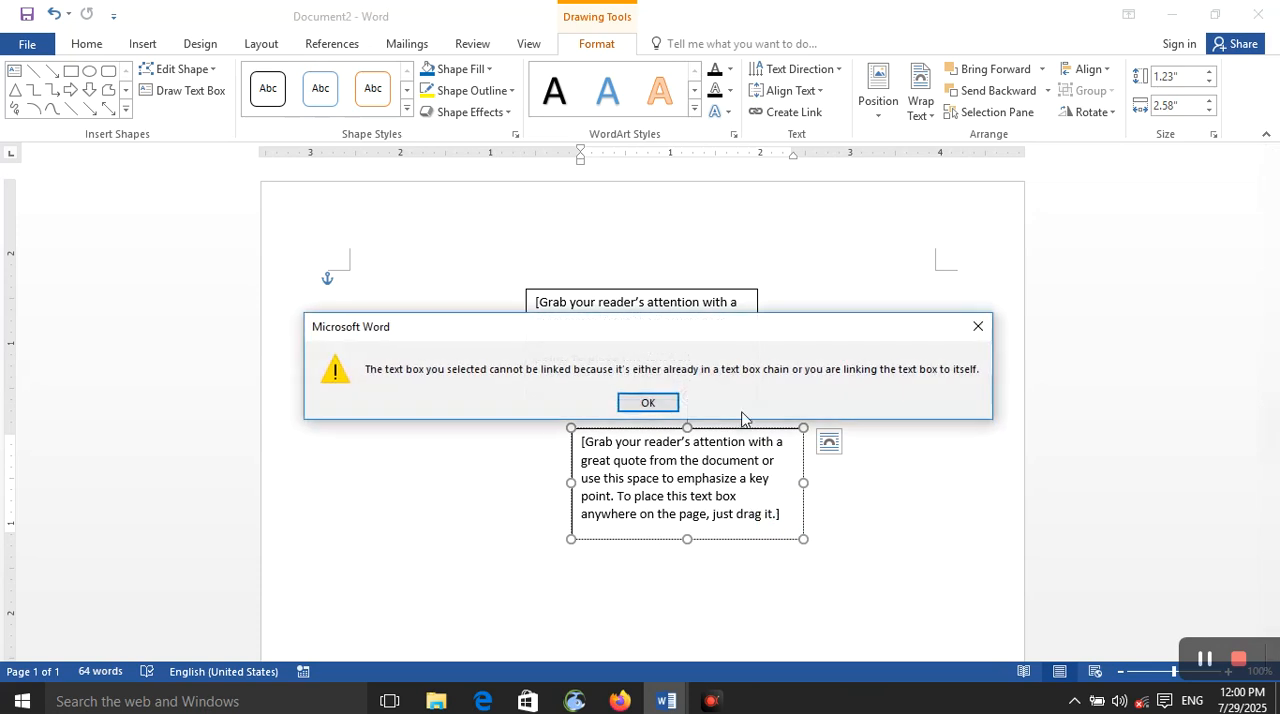
left_click(977, 326)
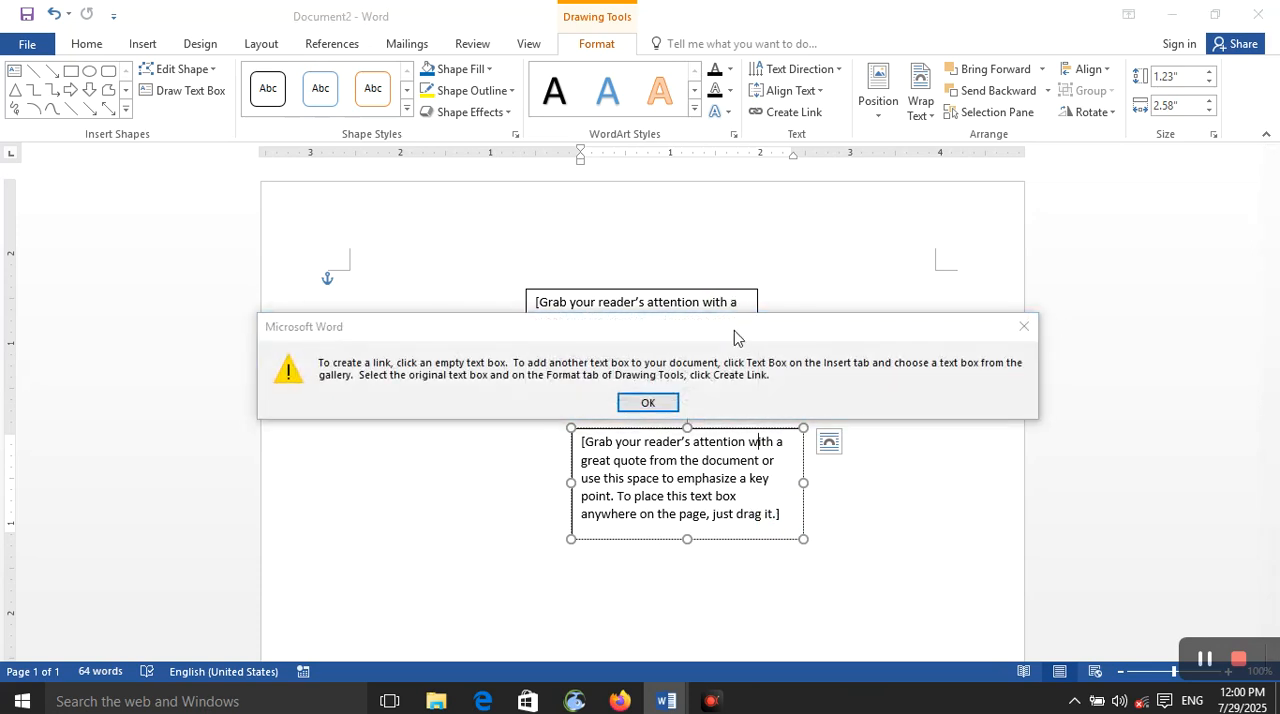
left_click(658, 402)
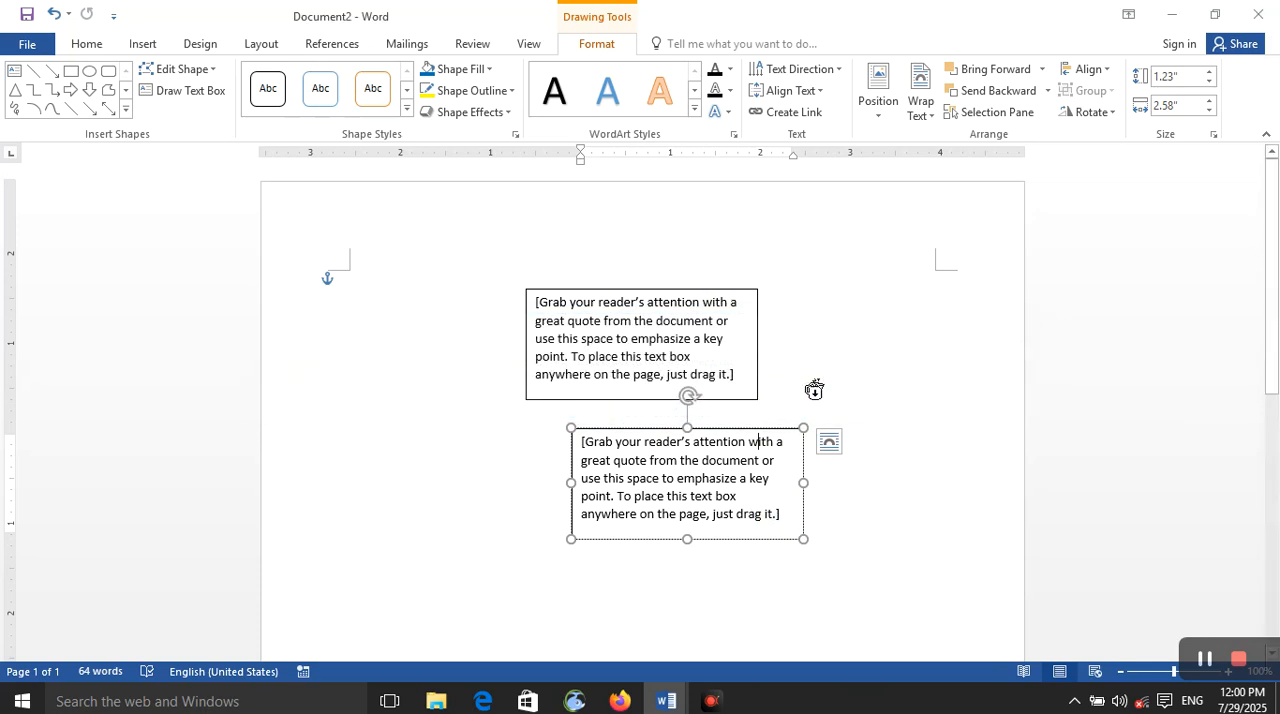
Step: Retry the link from the lower text box to the upper one and dismiss the warning
left_click(820, 117)
left_click(699, 325)
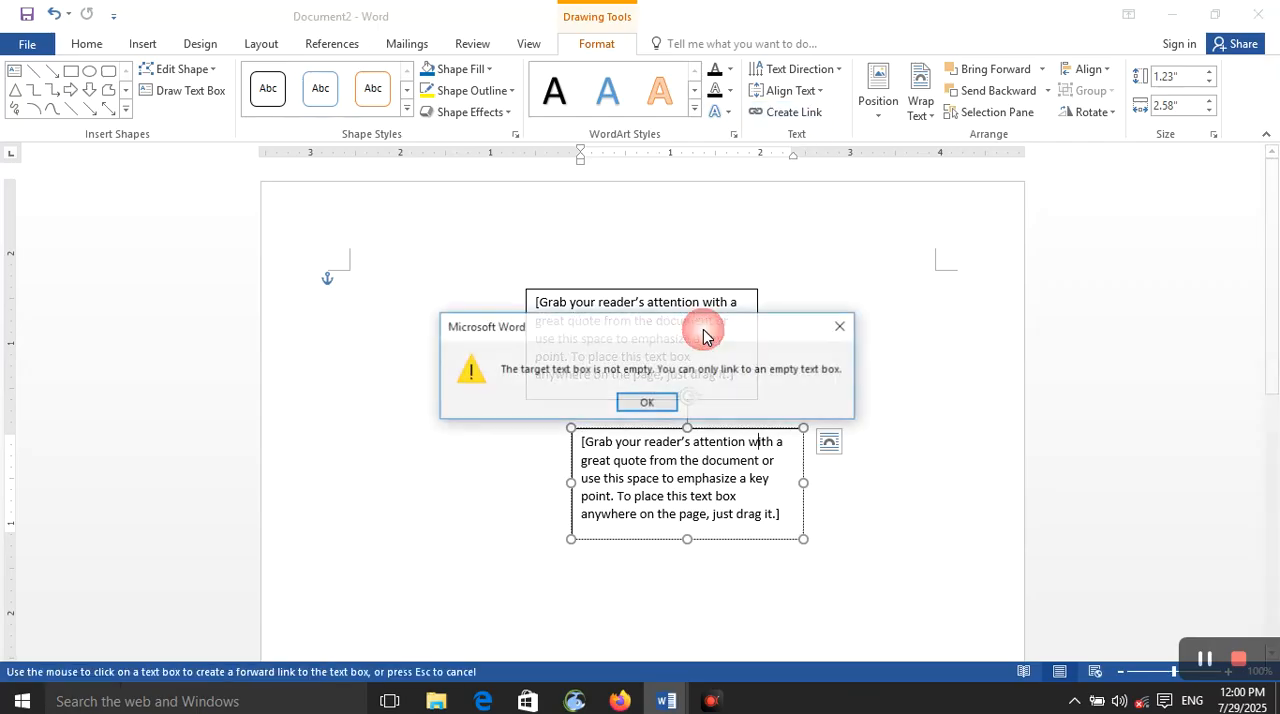
left_click(660, 404)
Step: Insert random filler letters within the word "with" in the lower text box and create a new blank document
type("swfafwafw")
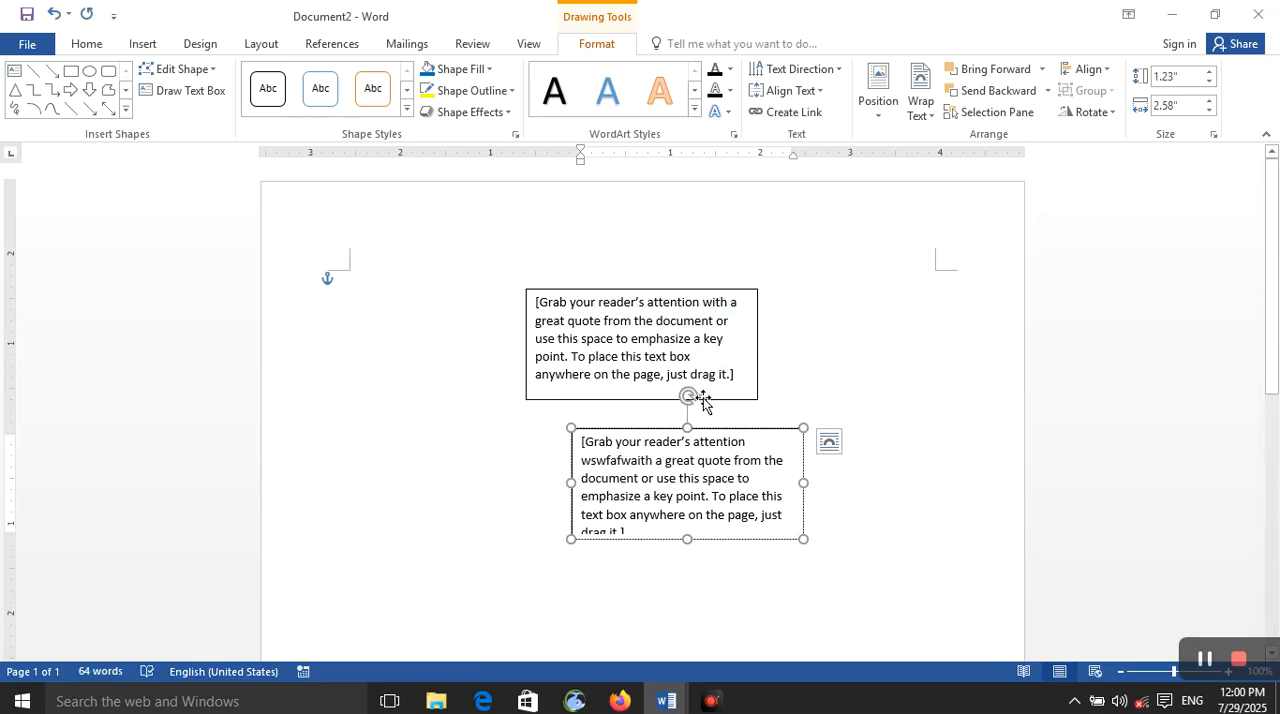
type("w")
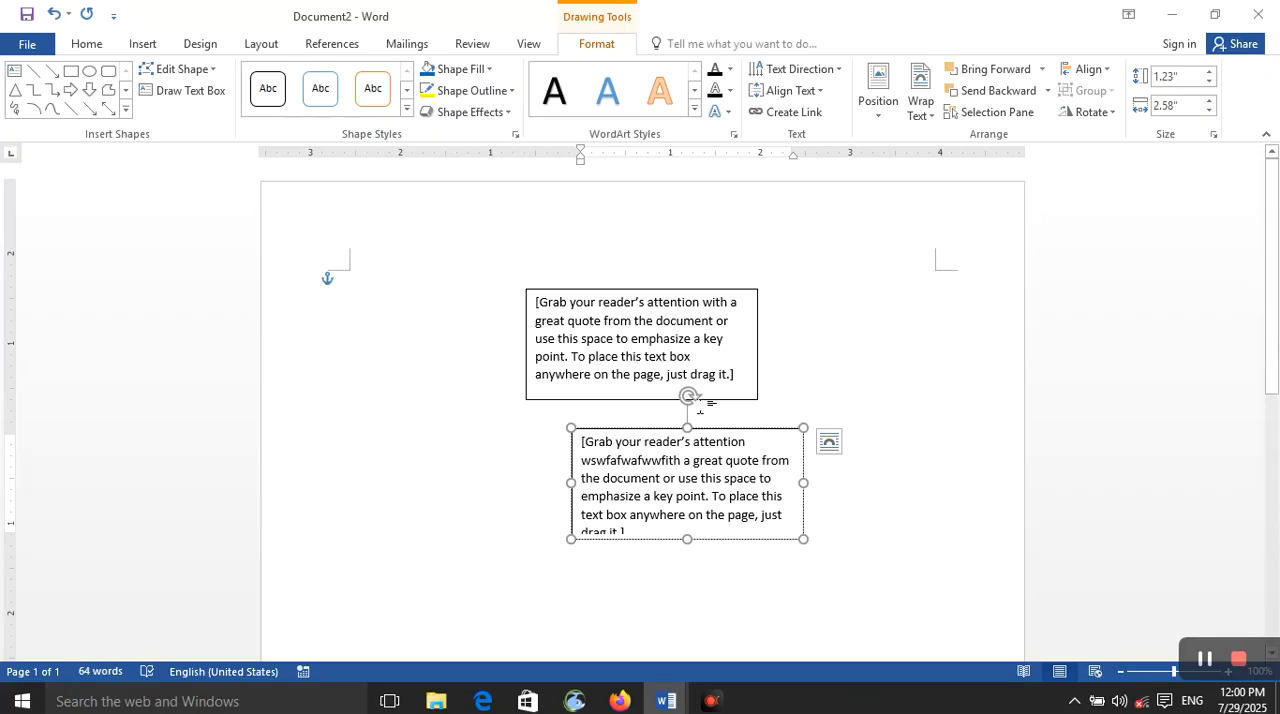
key("ctrl")
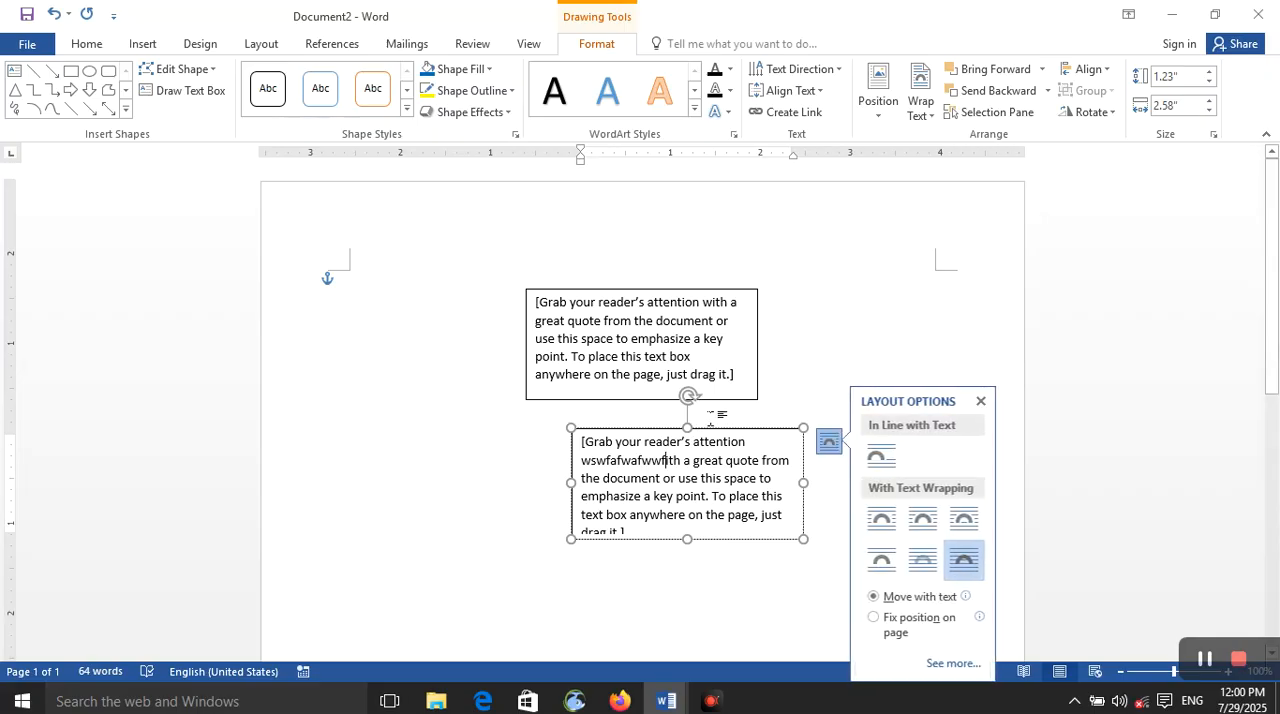
left_click(789, 381)
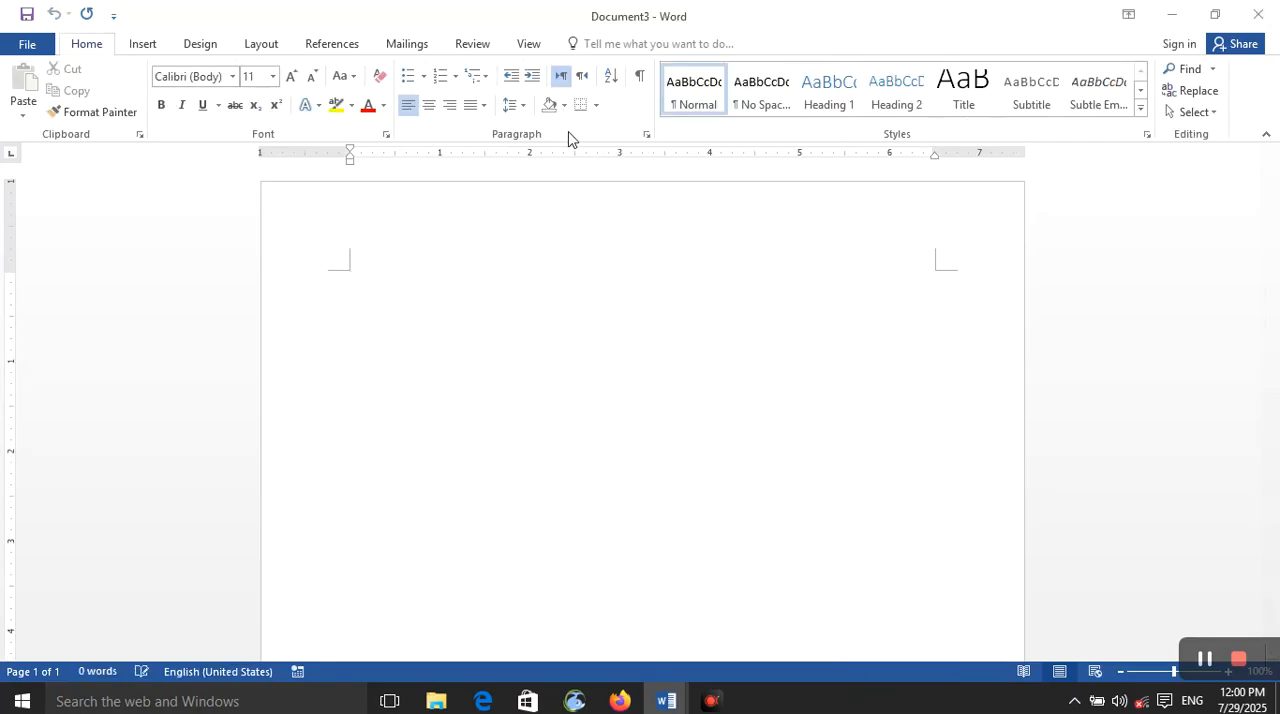
Step: Draw an empty text box about 0.93" high and 1.72" wide near the page's upper-left margin
left_click(142, 44)
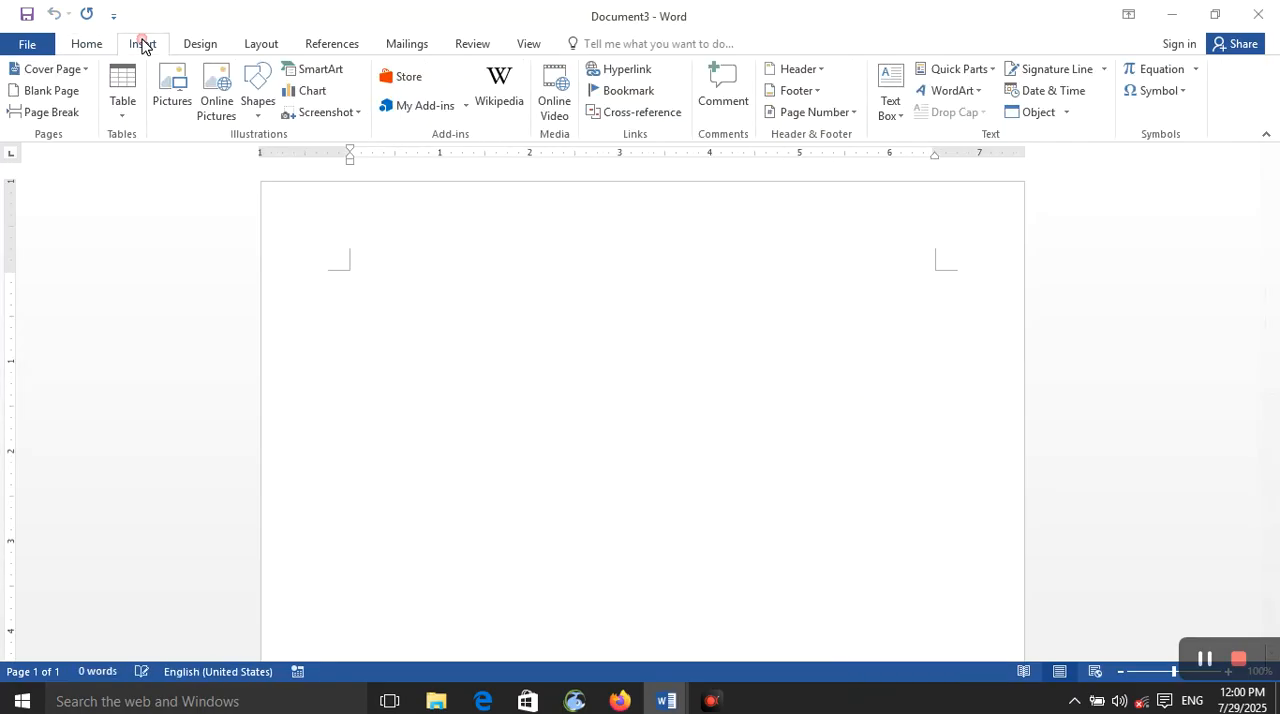
left_click(257, 108)
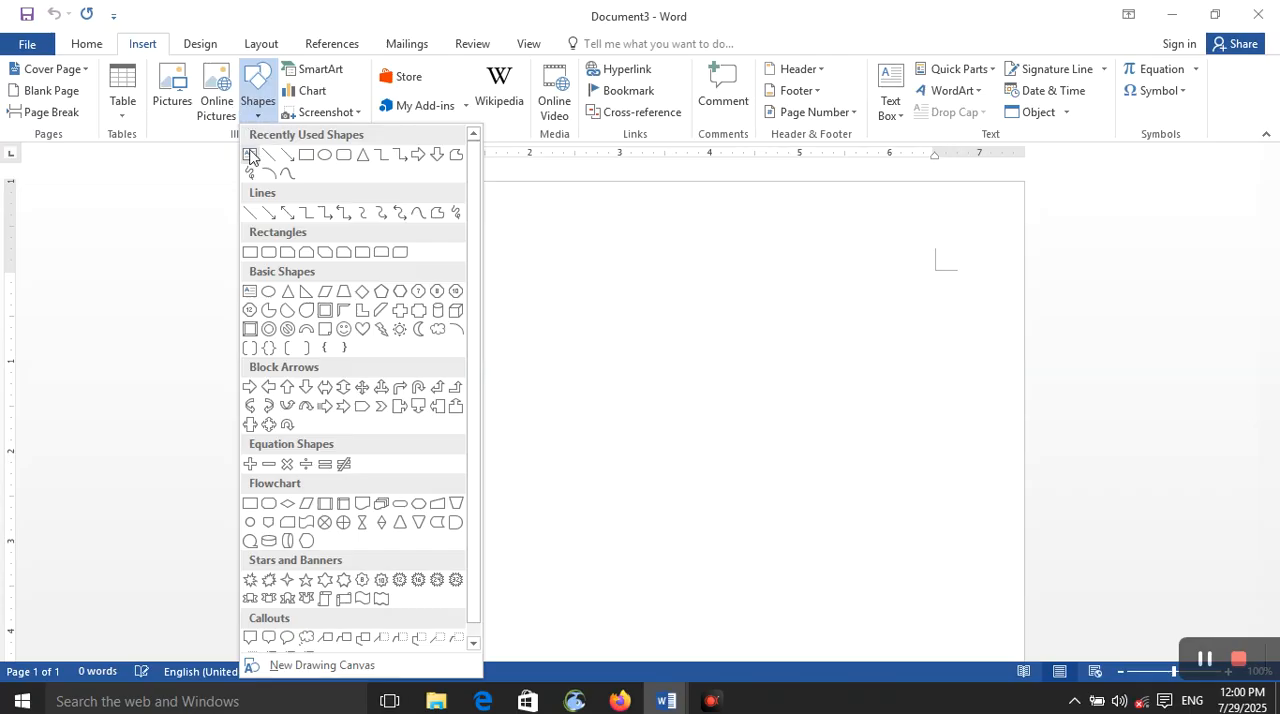
left_click(250, 154)
left_click_drag(380, 291, 535, 375)
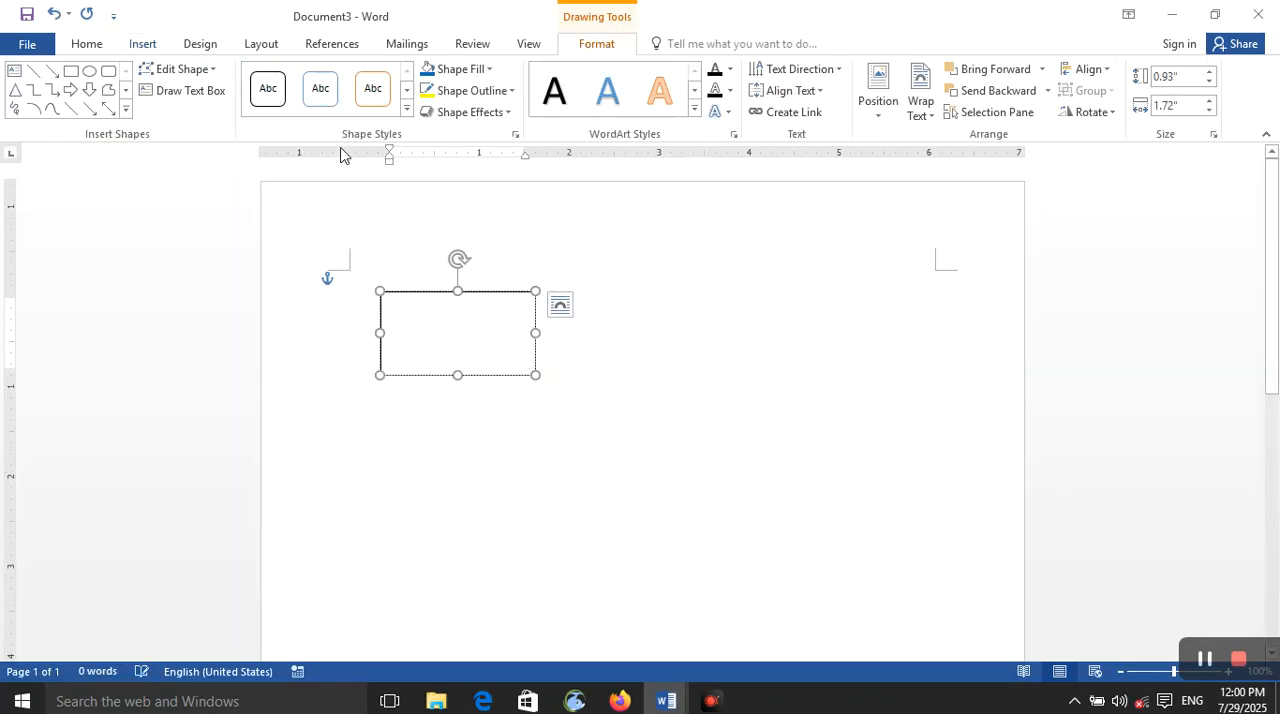
left_click(614, 385)
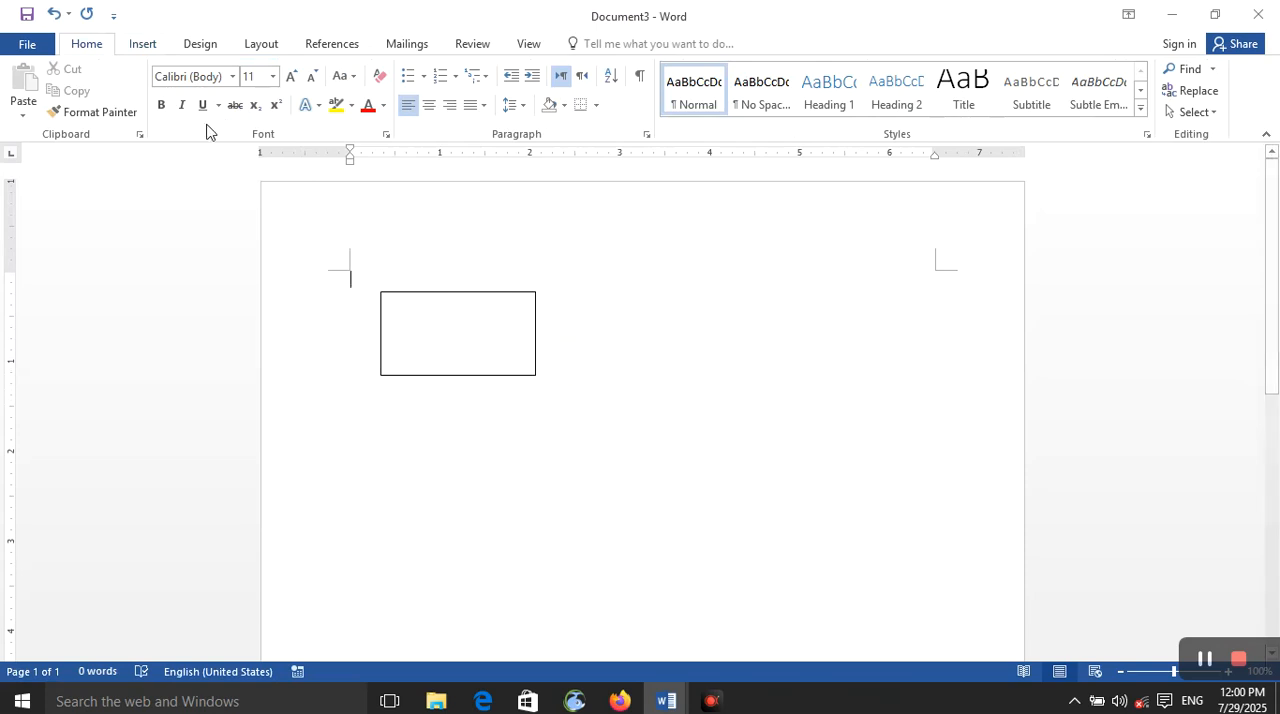
Step: Draw a second empty text box about 0.94" high and 2.23" wide beside the first one
left_click(146, 46)
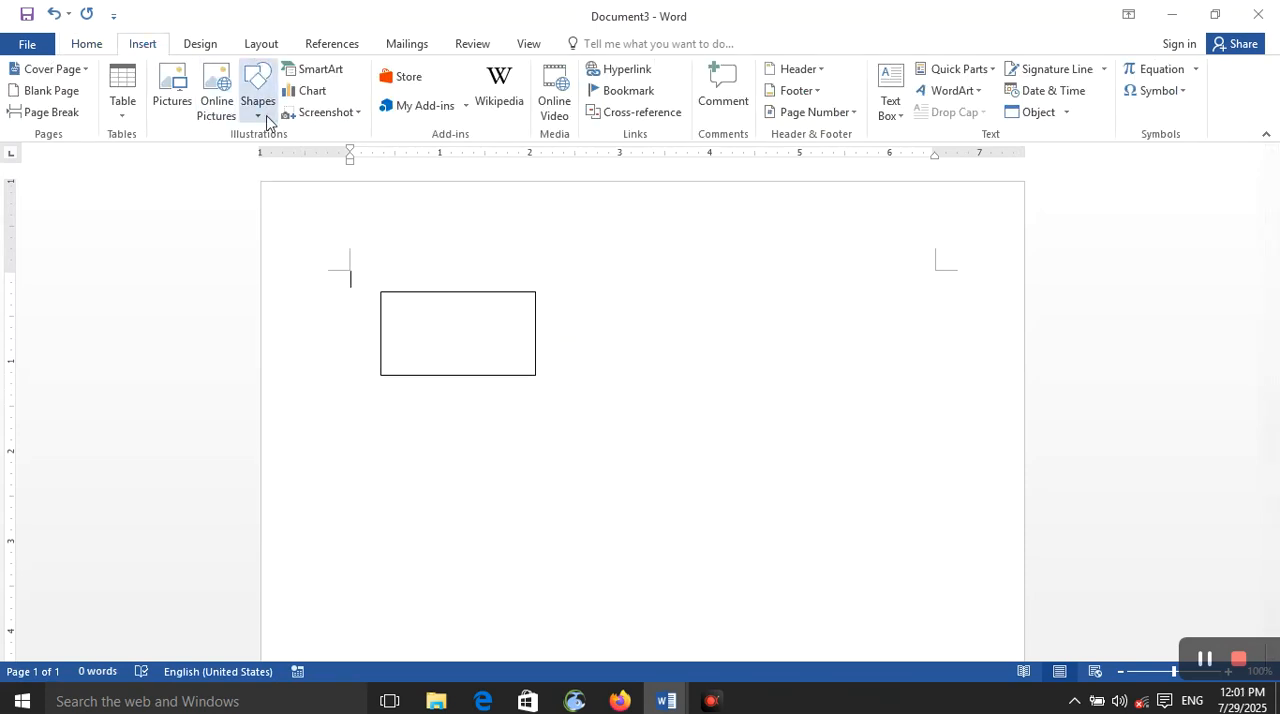
left_click(260, 112)
left_click(250, 158)
mouse_move(597, 304)
left_mouse_down()
mouse_move(806, 400)
mouse_move(798, 389)
left_mouse_up()
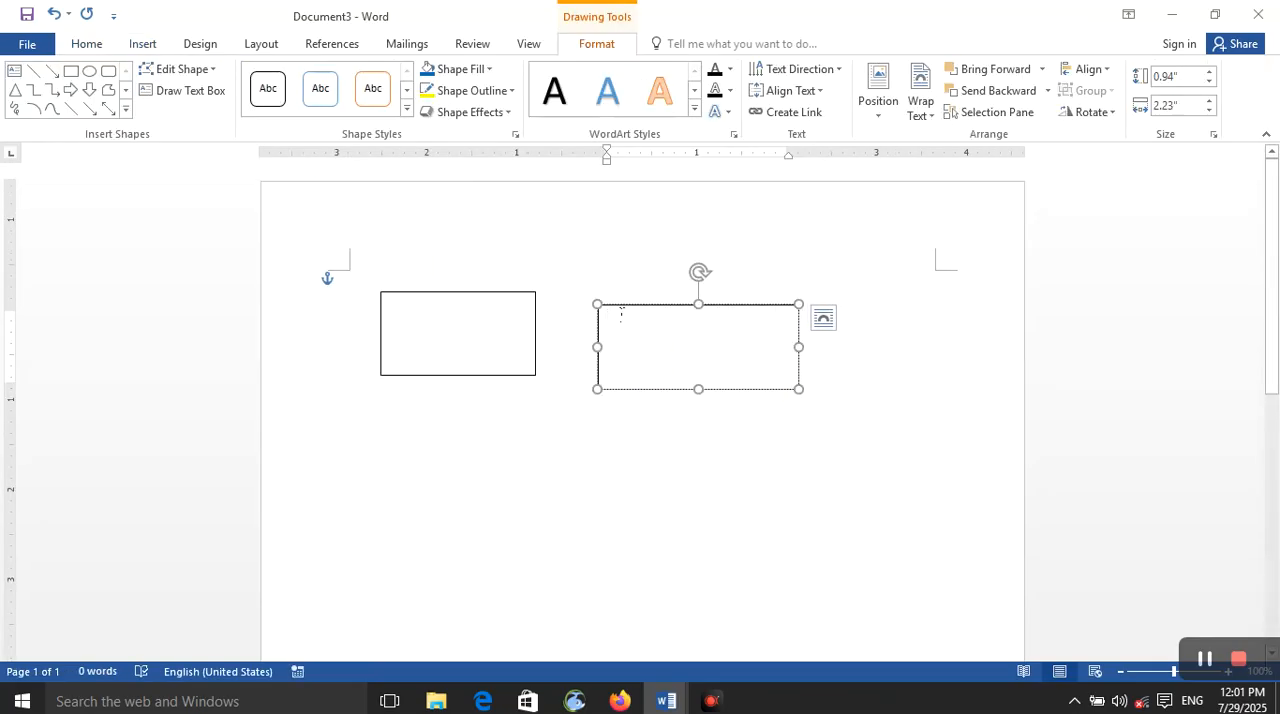
Step: Create a forward link from the first text box to the empty second text box
left_click(475, 332)
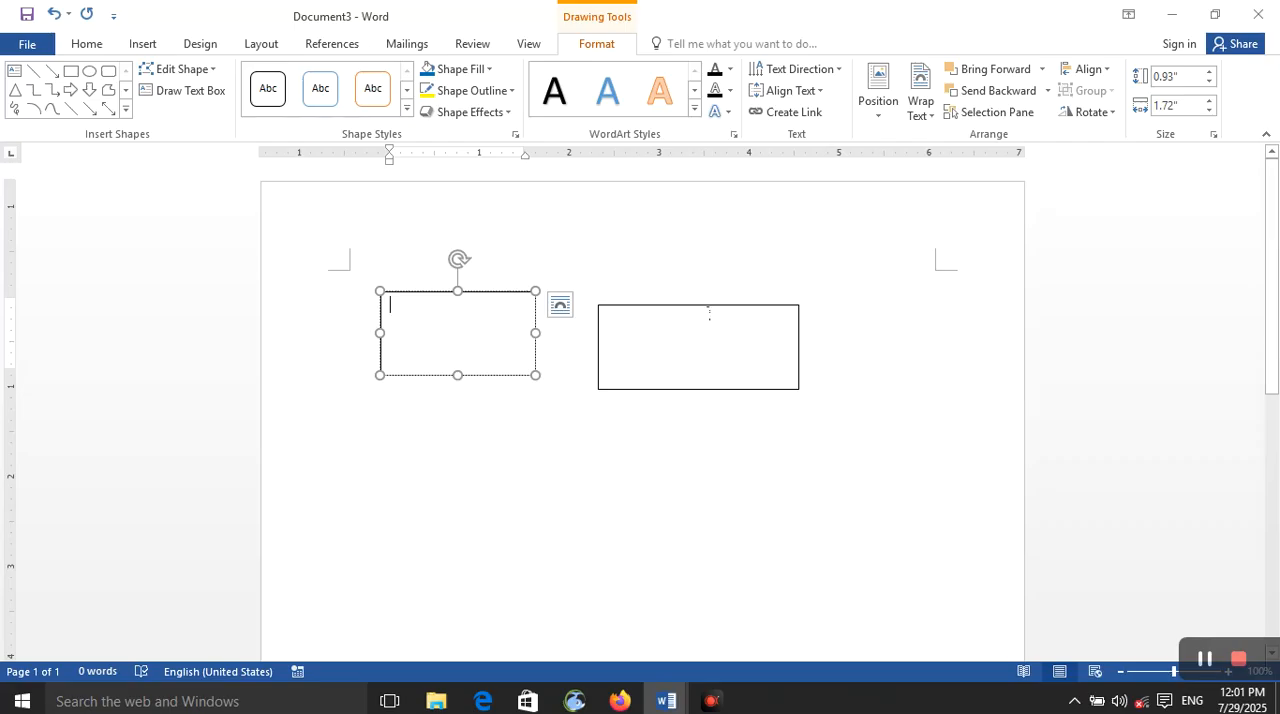
left_click(788, 112)
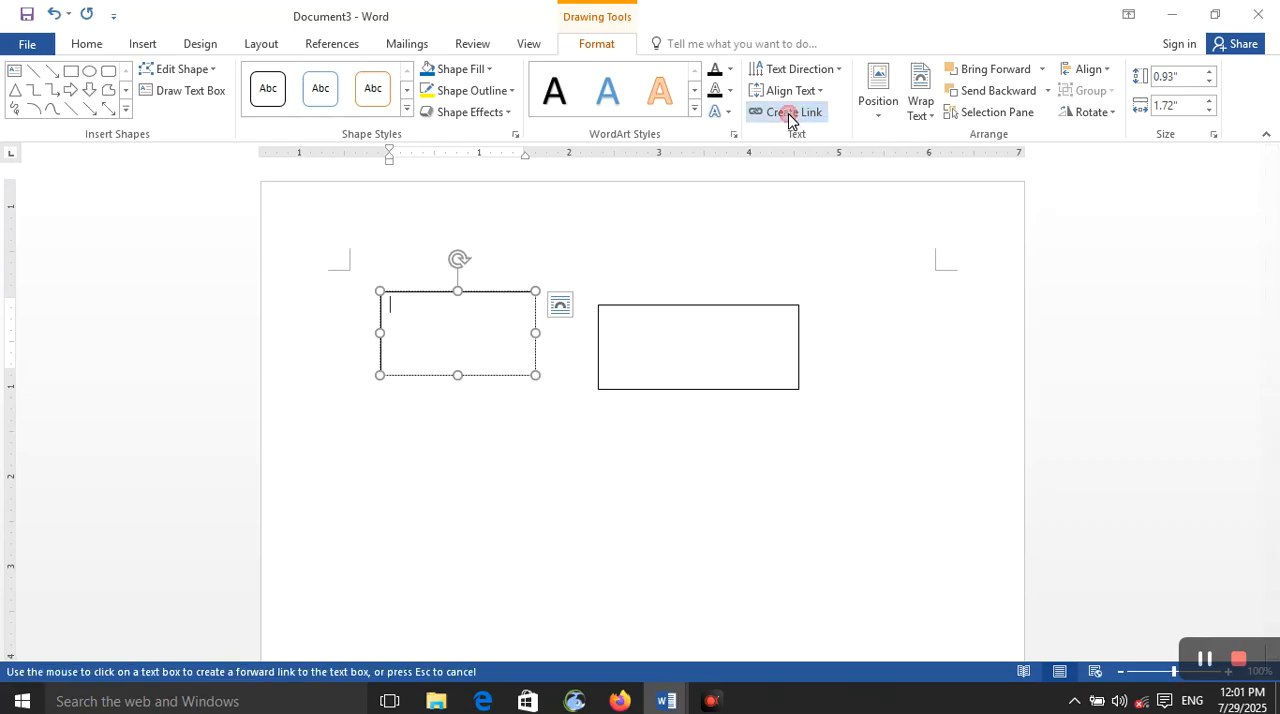
left_click(477, 330)
left_click(972, 323)
left_click(751, 337)
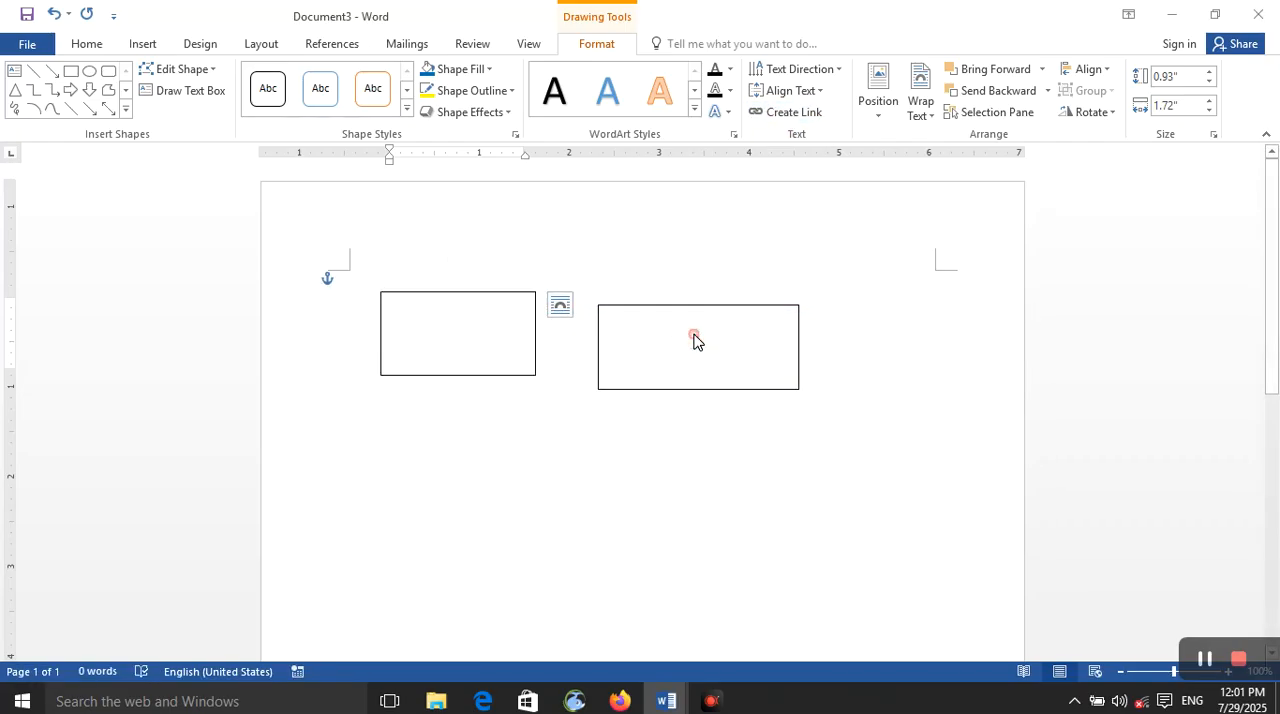
left_click(694, 338)
Step: Enter "segsegssGLKHSIHOIHIOHhkjshgkjshukgs" followed by a long run of "a" so the text flows from the first linked box into the second
type("segsegssGLKHSIHOIHIOHhkjshgkjshukg")
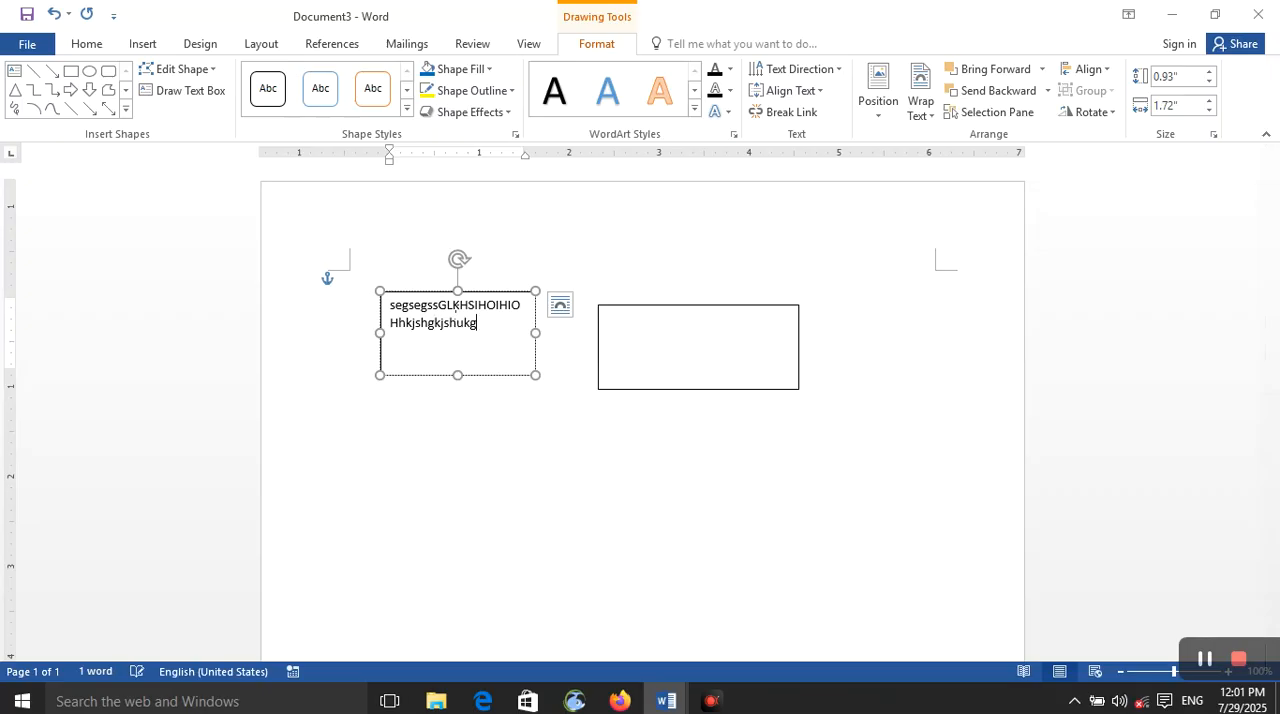
type("saaaaaaaaaaaaaaaaaaaaaaaaaaaaaaaaaaaaaaaaaaaaaa")
left_click(673, 352)
type("aaaaaaaaaaaaaaaaaaaaaaaaaaaaaaaaaaaaaaaaaaaaaaaaaaaaaaaaaaaaaaaaaaaaaaaaaaaaaa")
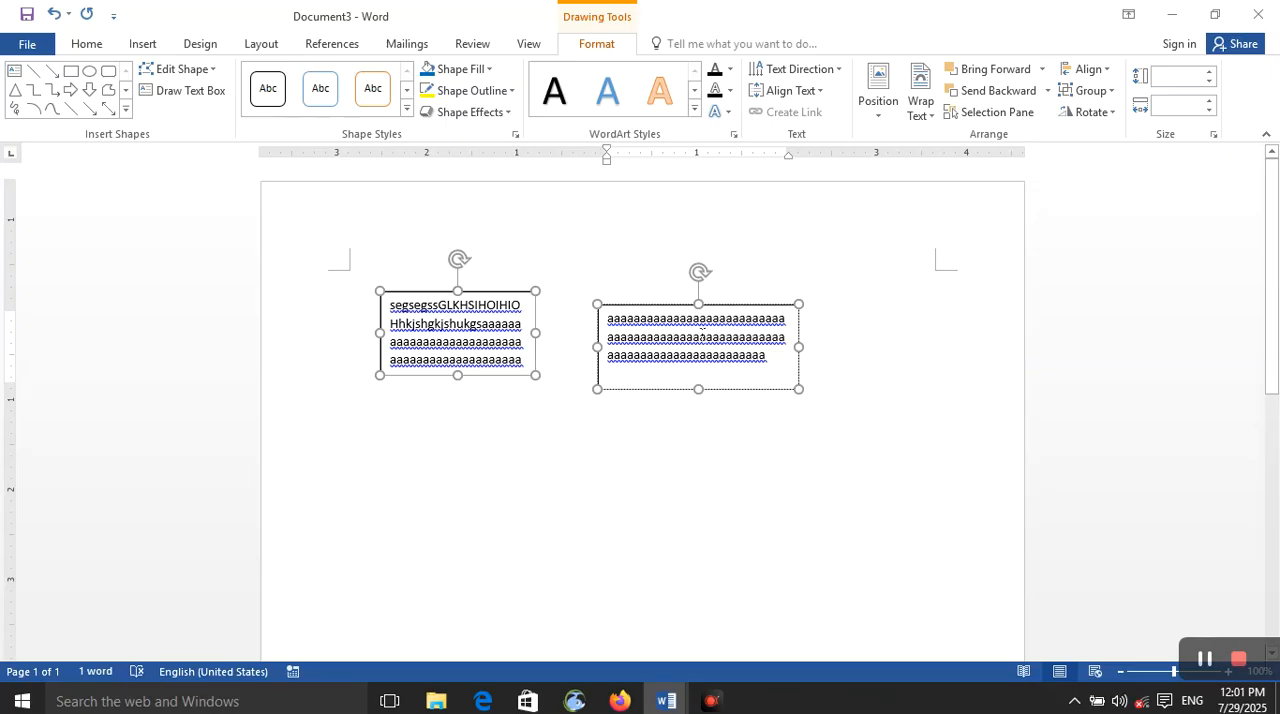
left_click(878, 92)
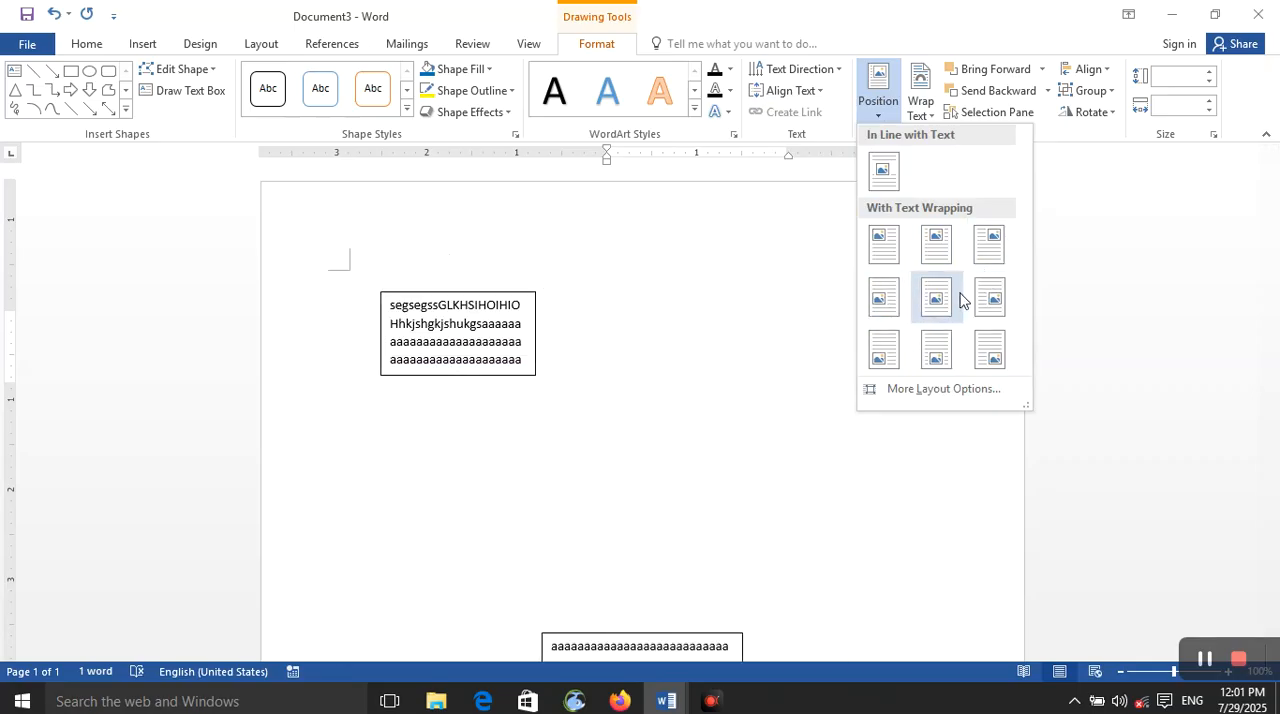
left_click(921, 100)
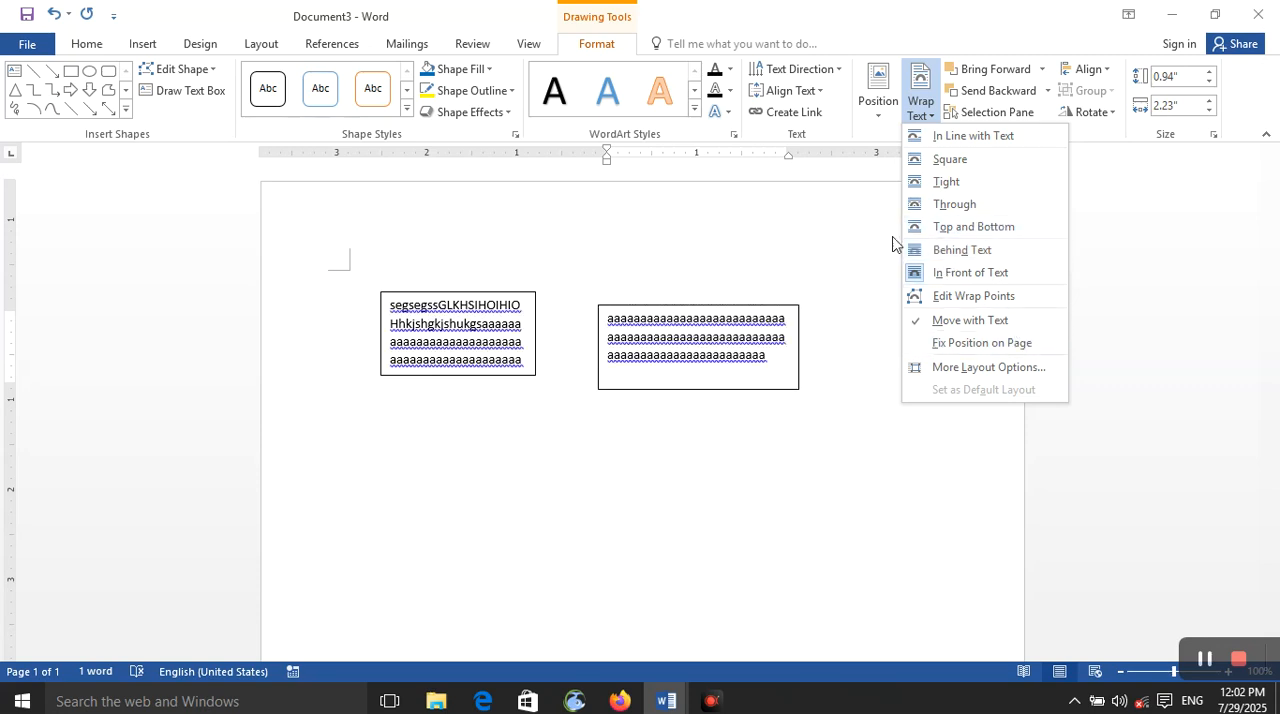
left_click(811, 237)
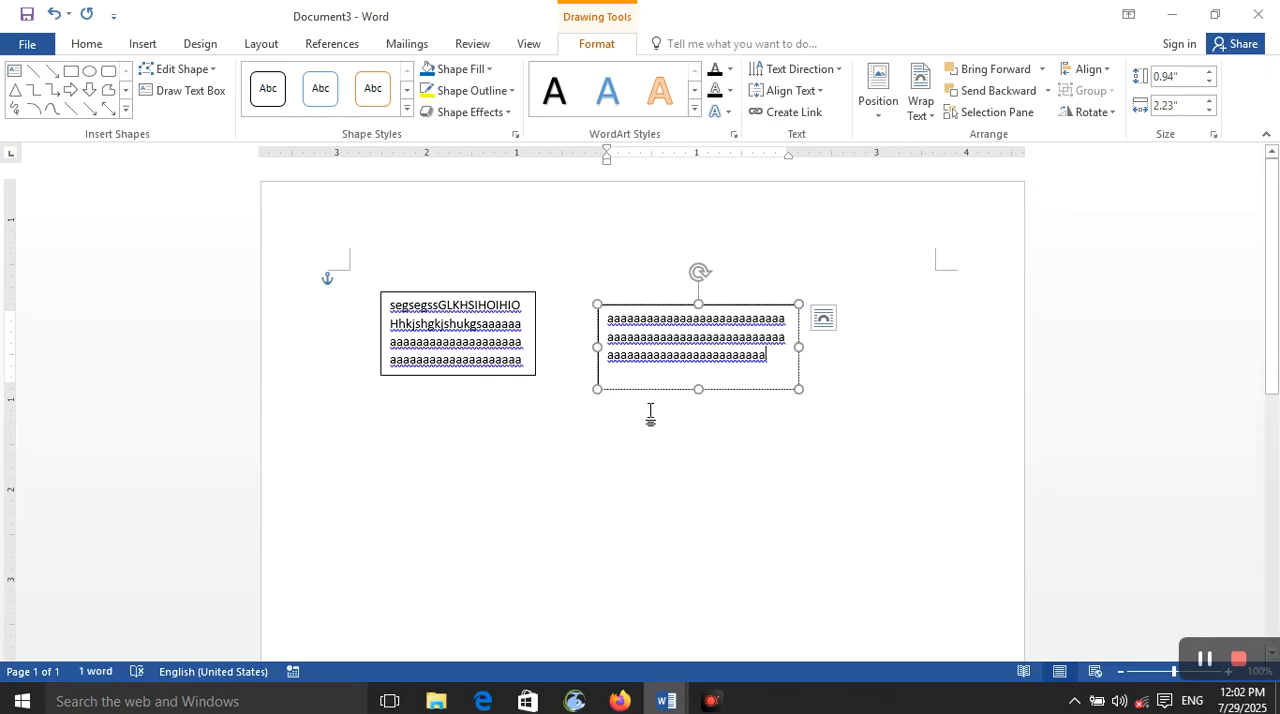
left_click(1090, 111)
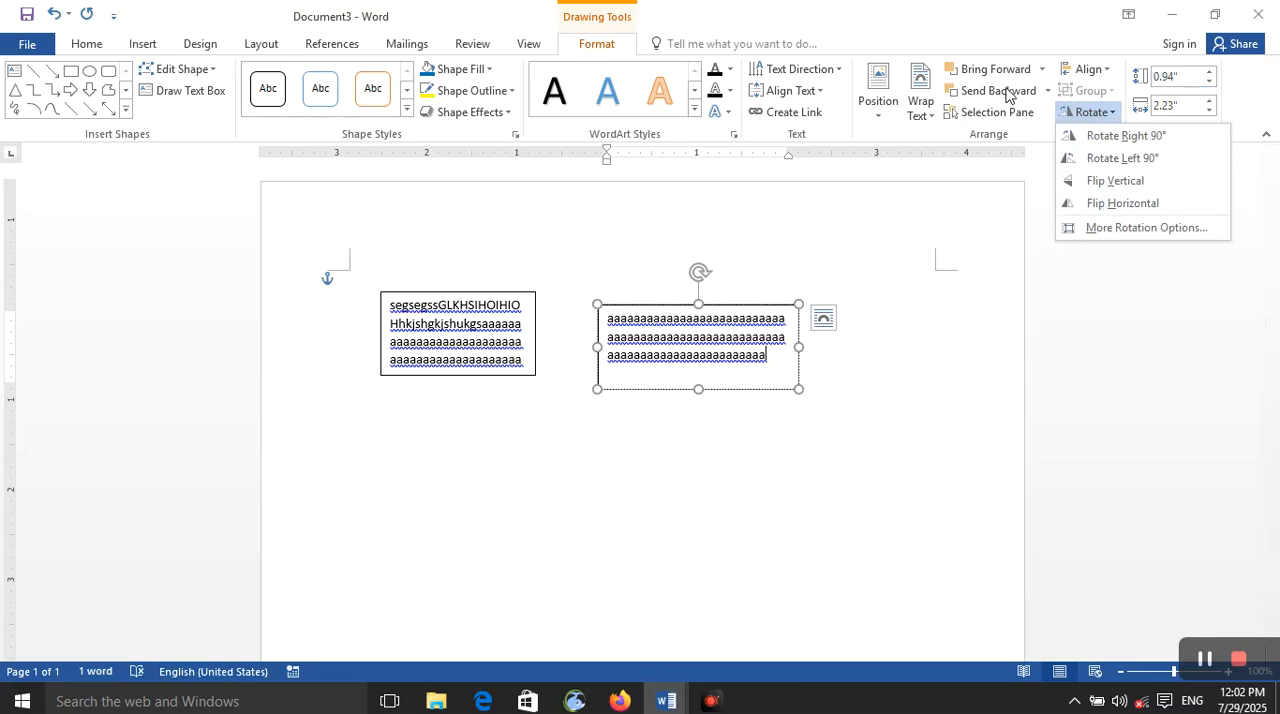
left_click(910, 302)
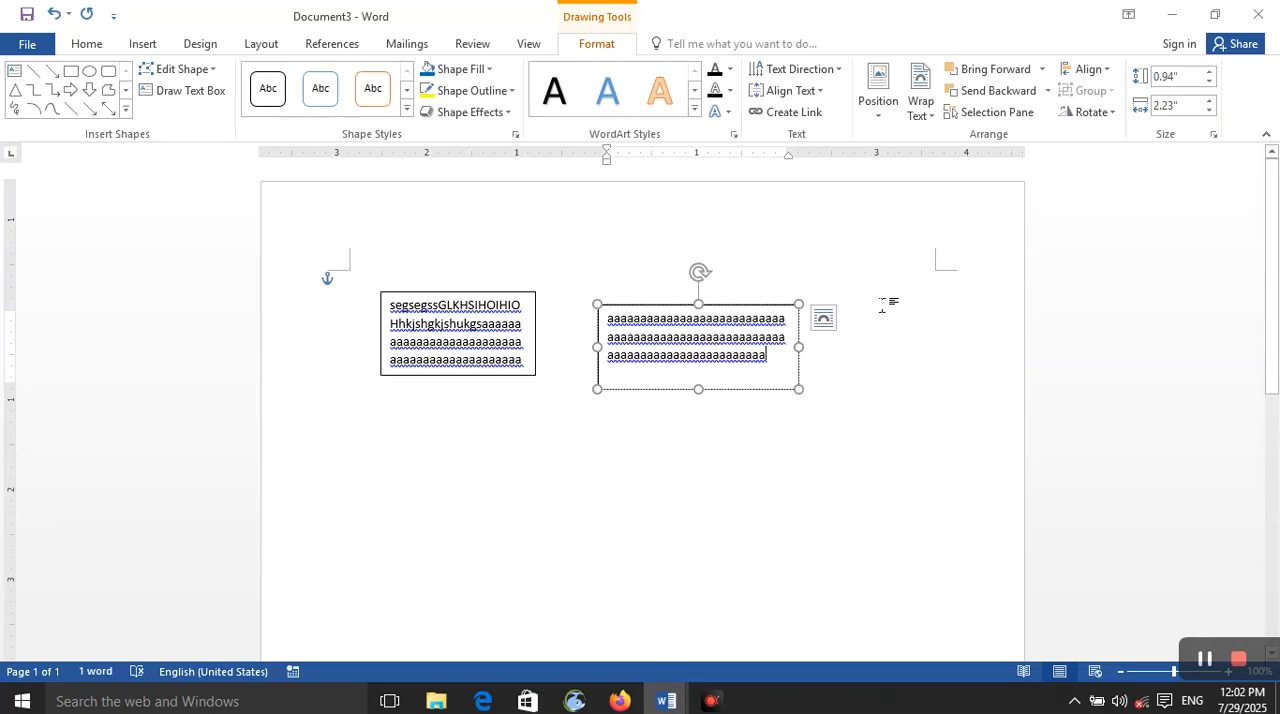
Step: Draw a third empty text box about 1.52" high and 2.25" wide below the first one and deselect it
left_click(884, 305)
left_click(140, 44)
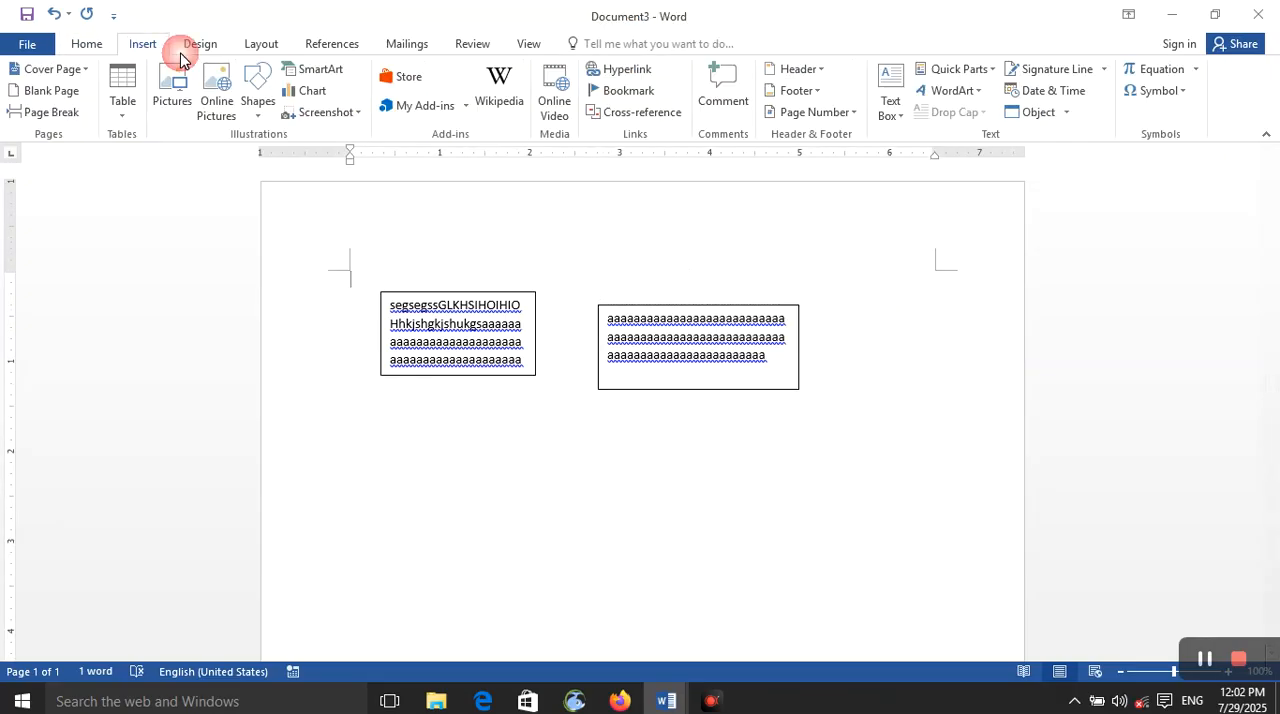
left_click(894, 127)
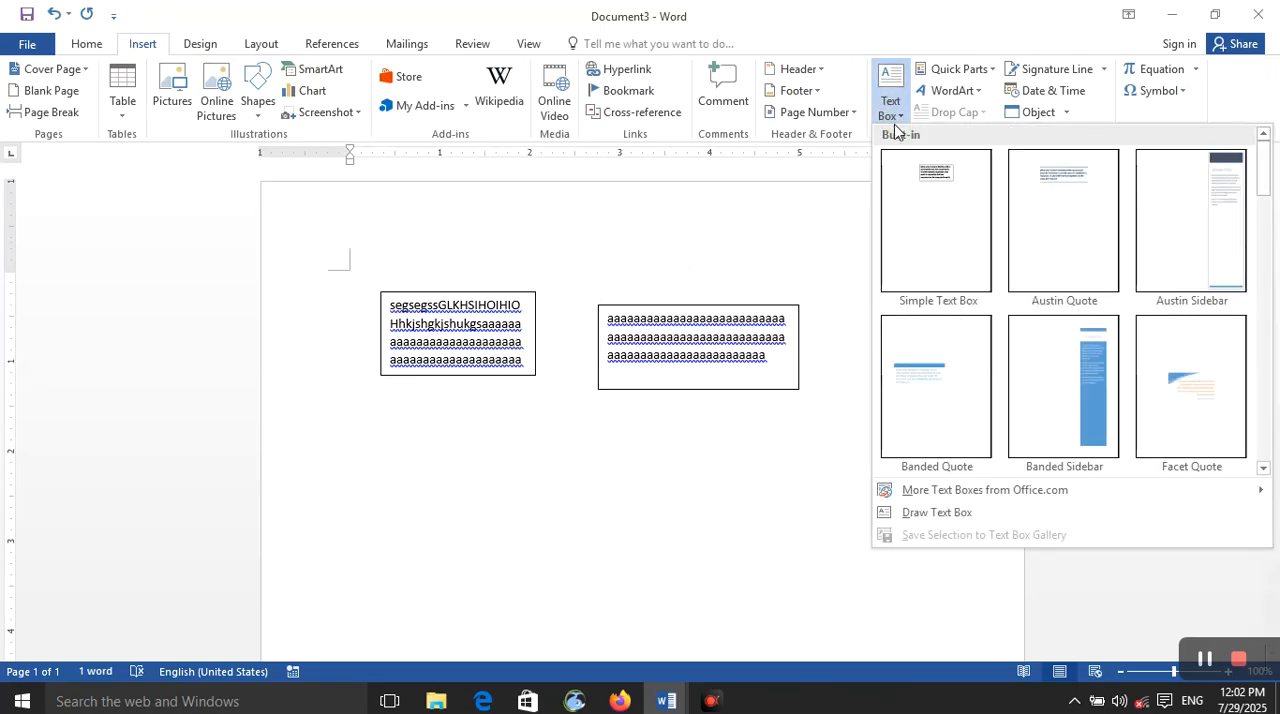
mouse_move(1009, 499)
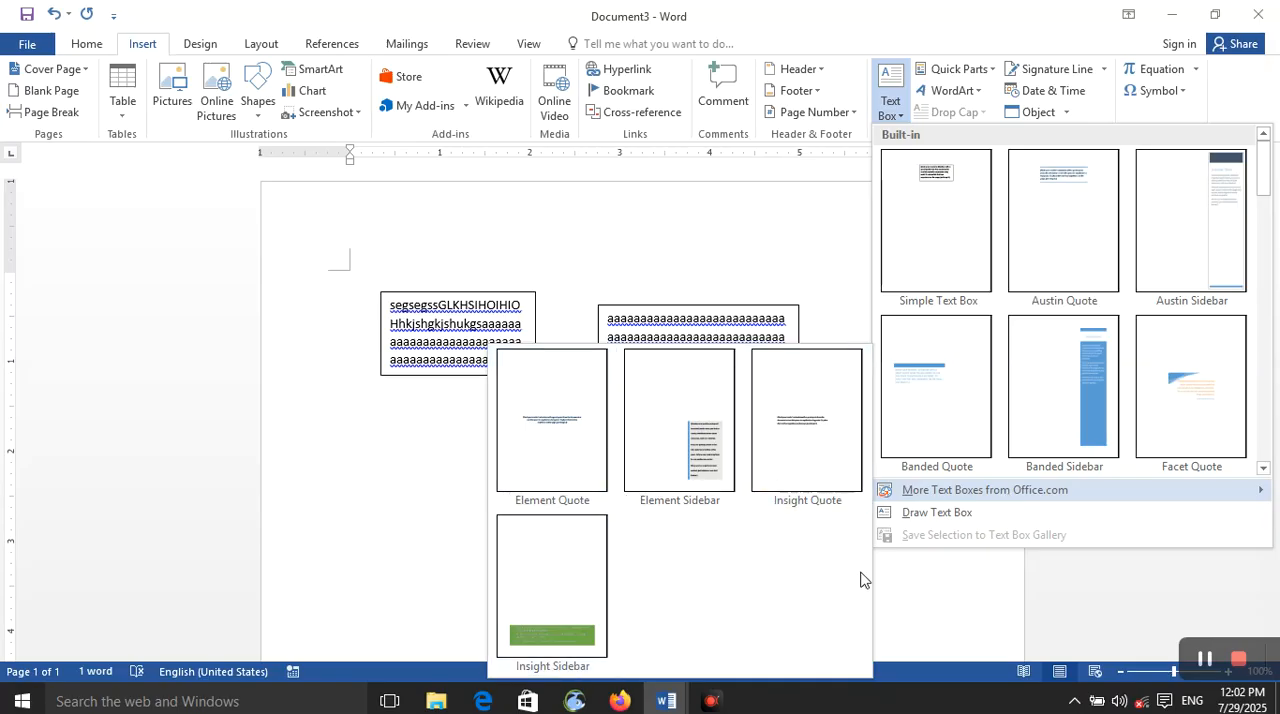
left_click(937, 513)
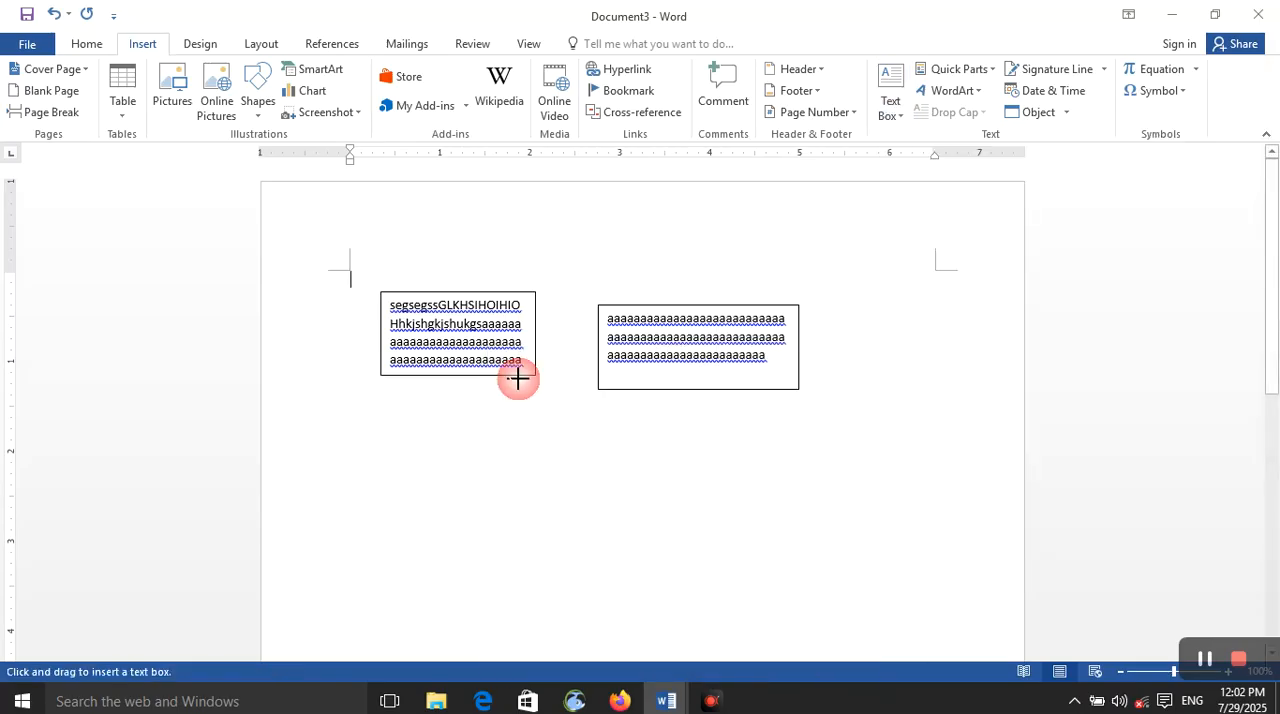
left_click_drag(370, 410, 575, 547)
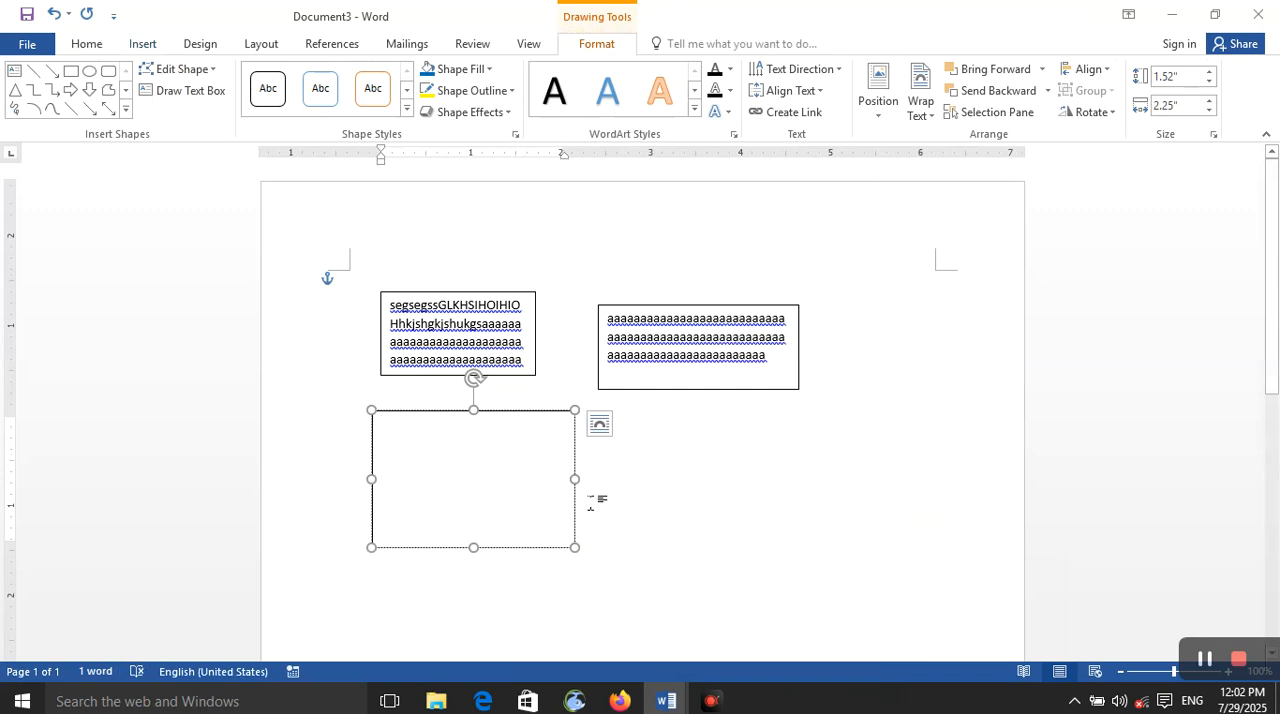
left_click(590, 500)
left_click(150, 52)
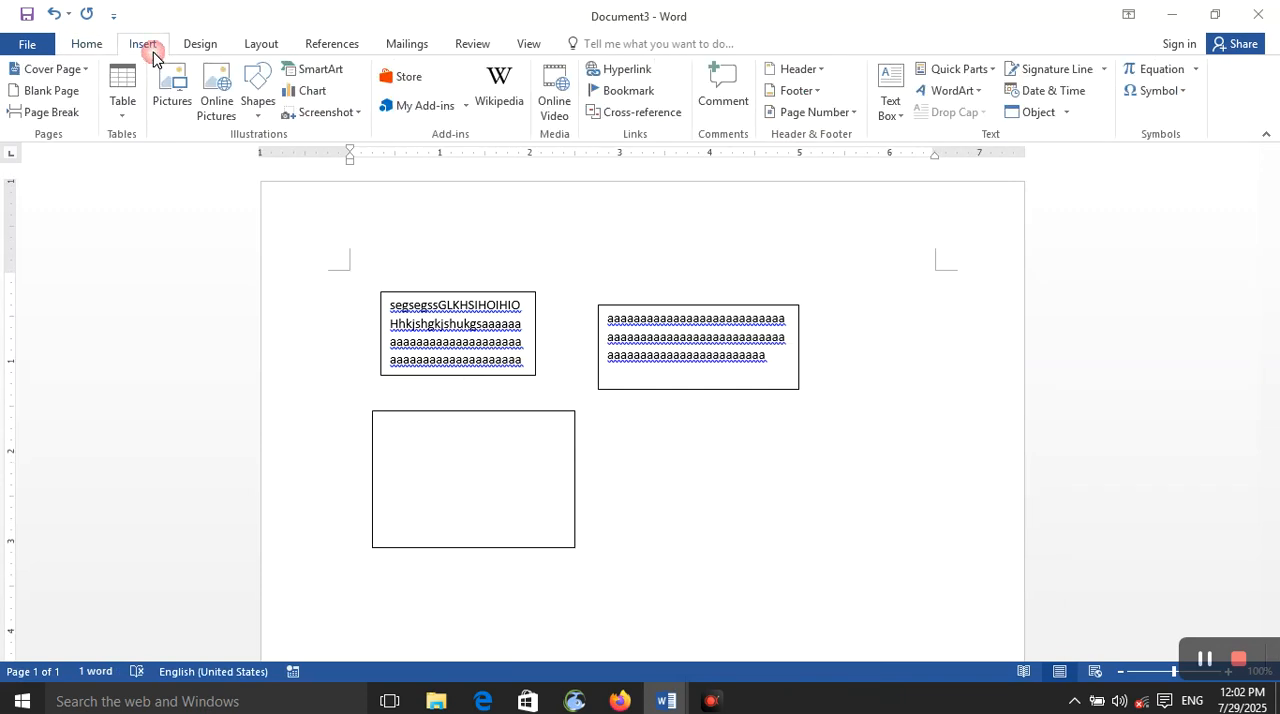
left_click(893, 108)
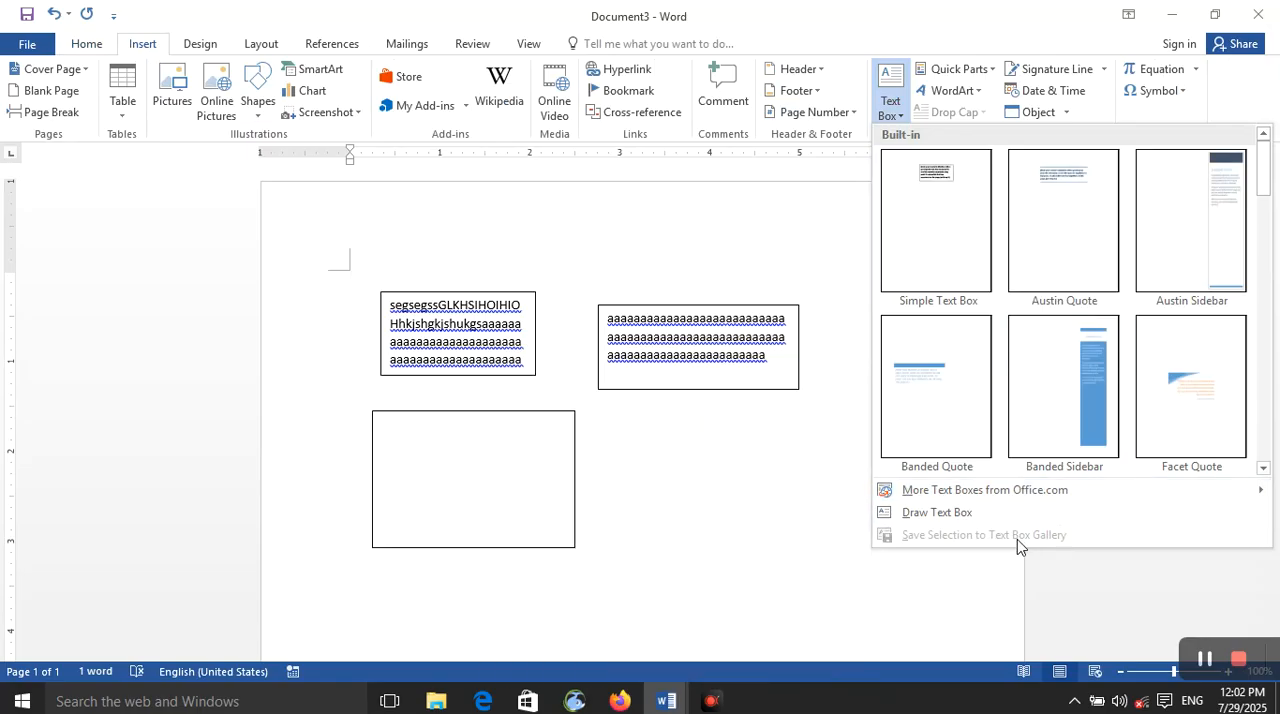
left_click(975, 578)
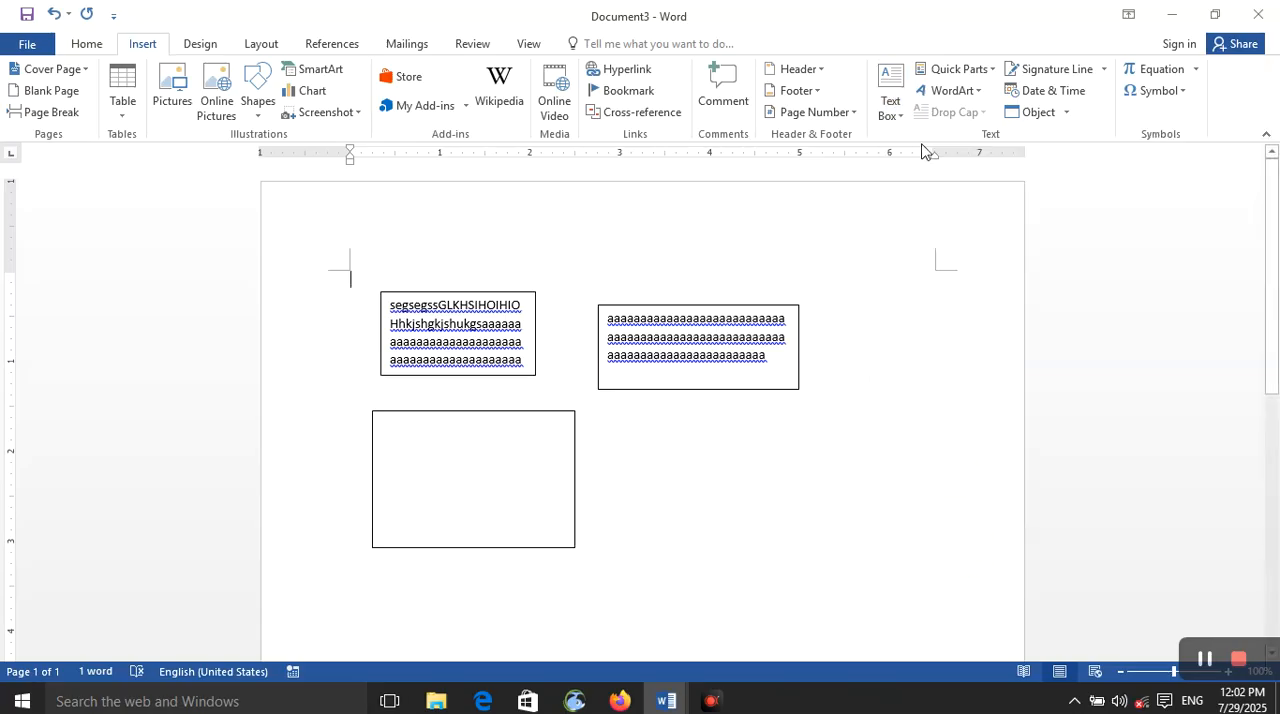
left_click(968, 68)
mouse_move(976, 96)
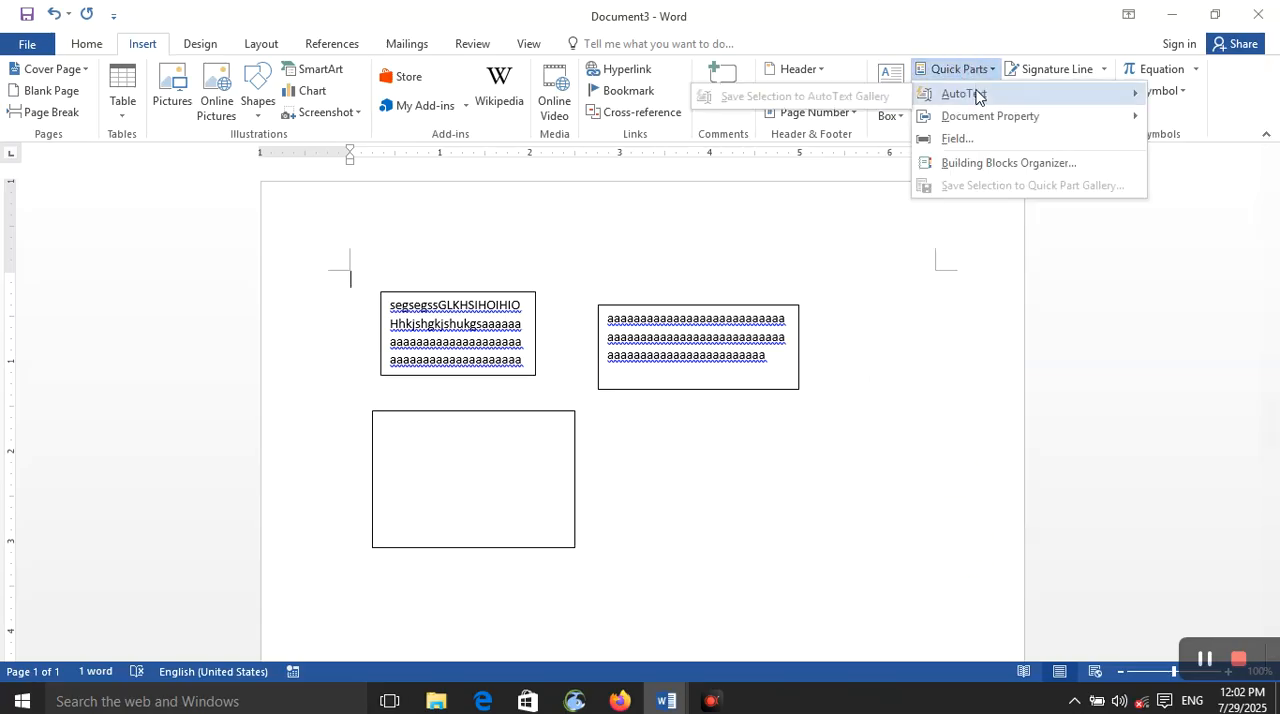
left_click(479, 334)
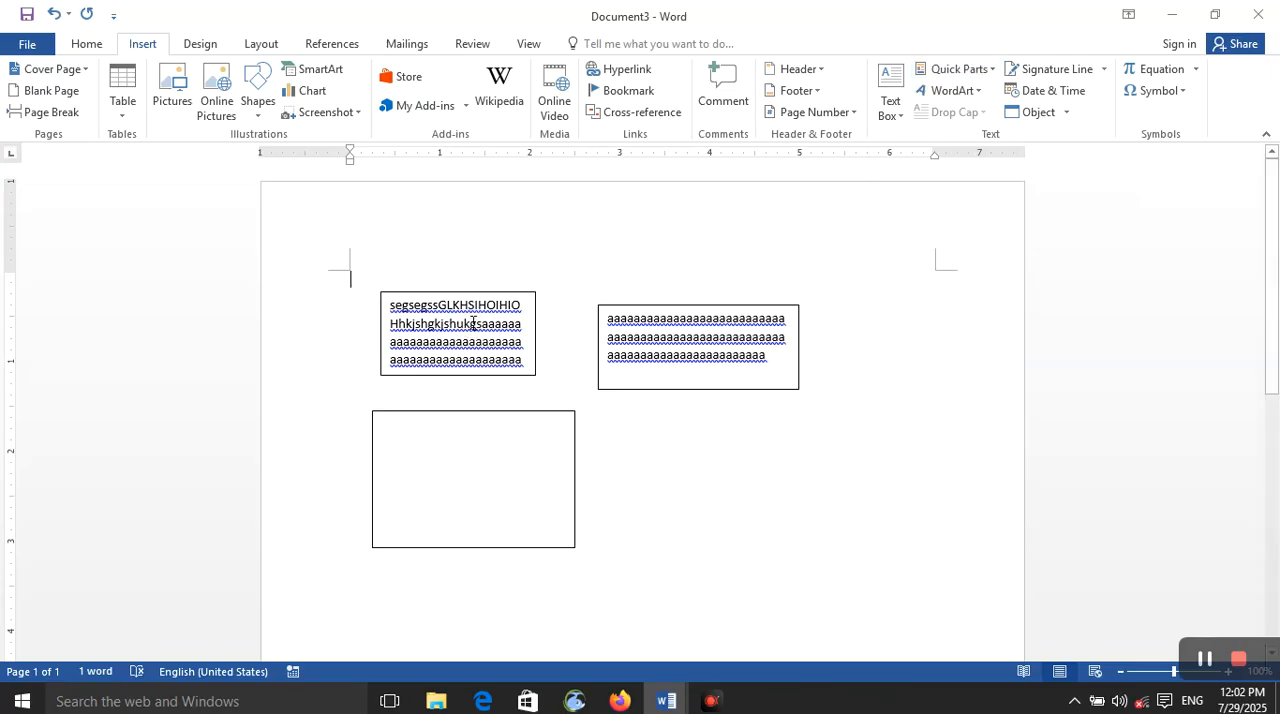
Step: Select the first text box's text, start saving it to the Text Box Gallery as a new building block, and enter its name
left_click(512, 323)
double_click(512, 323)
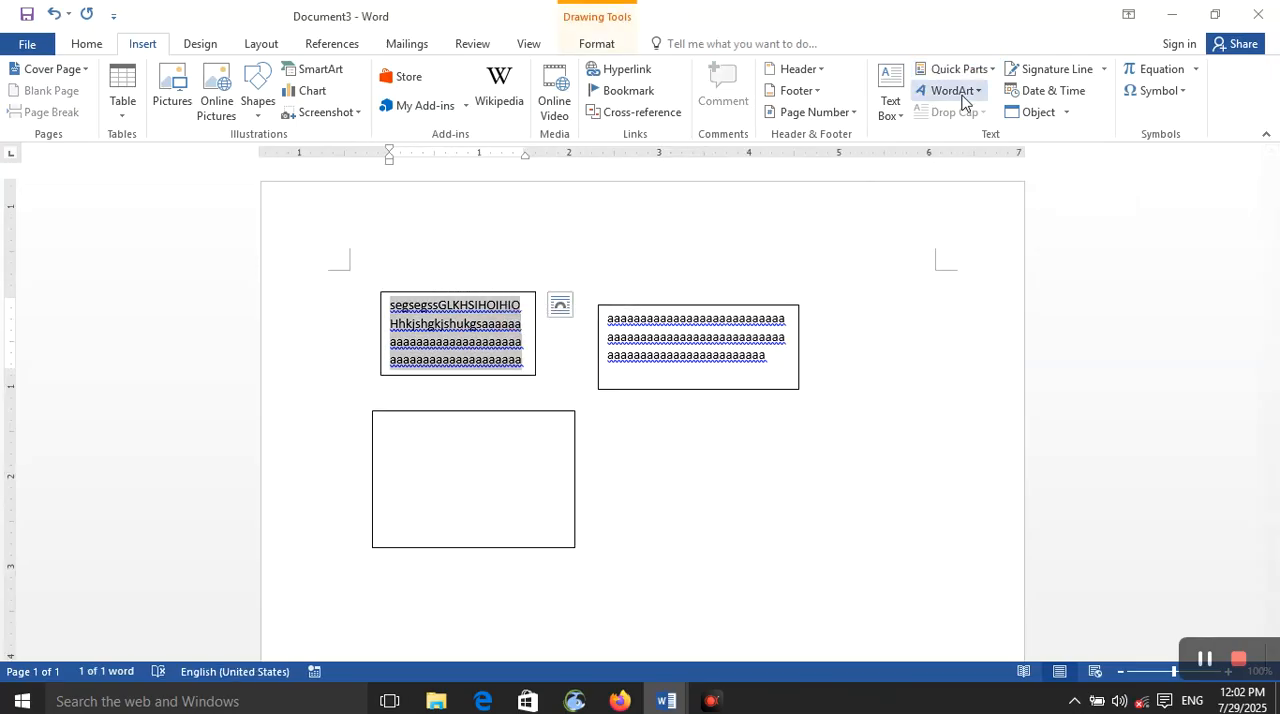
left_click(982, 71)
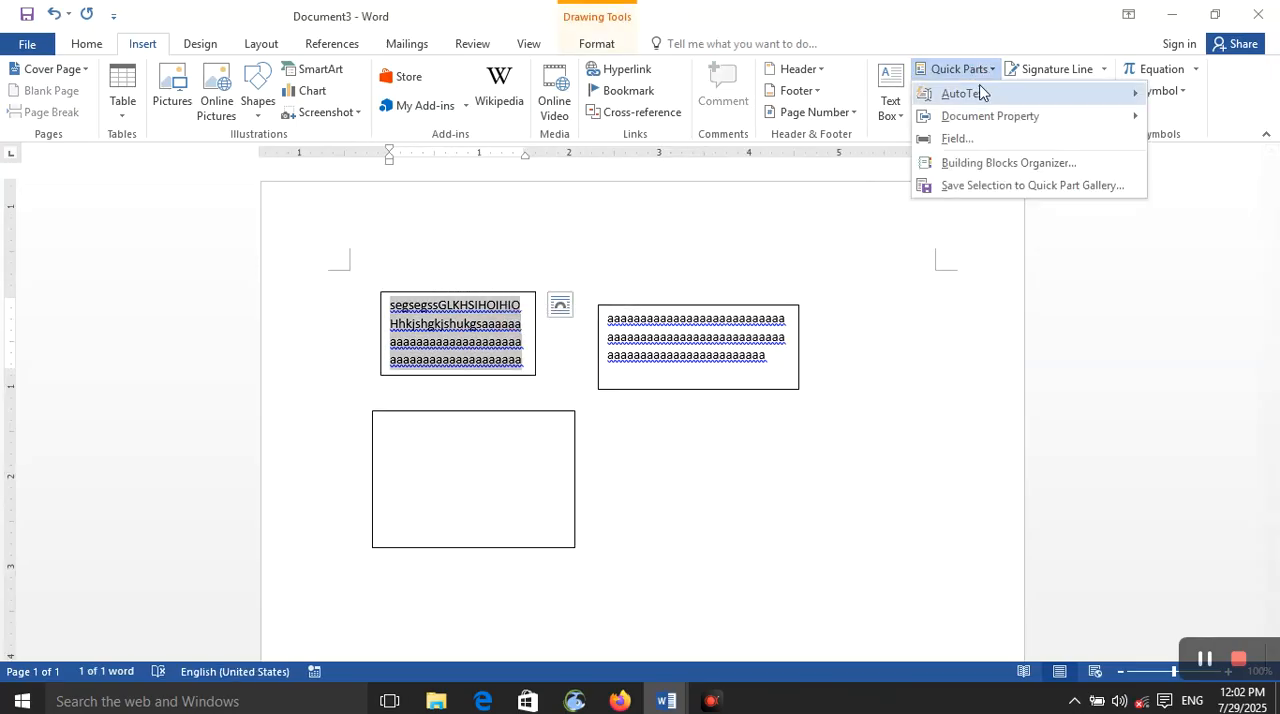
mouse_move(970, 93)
left_click(892, 80)
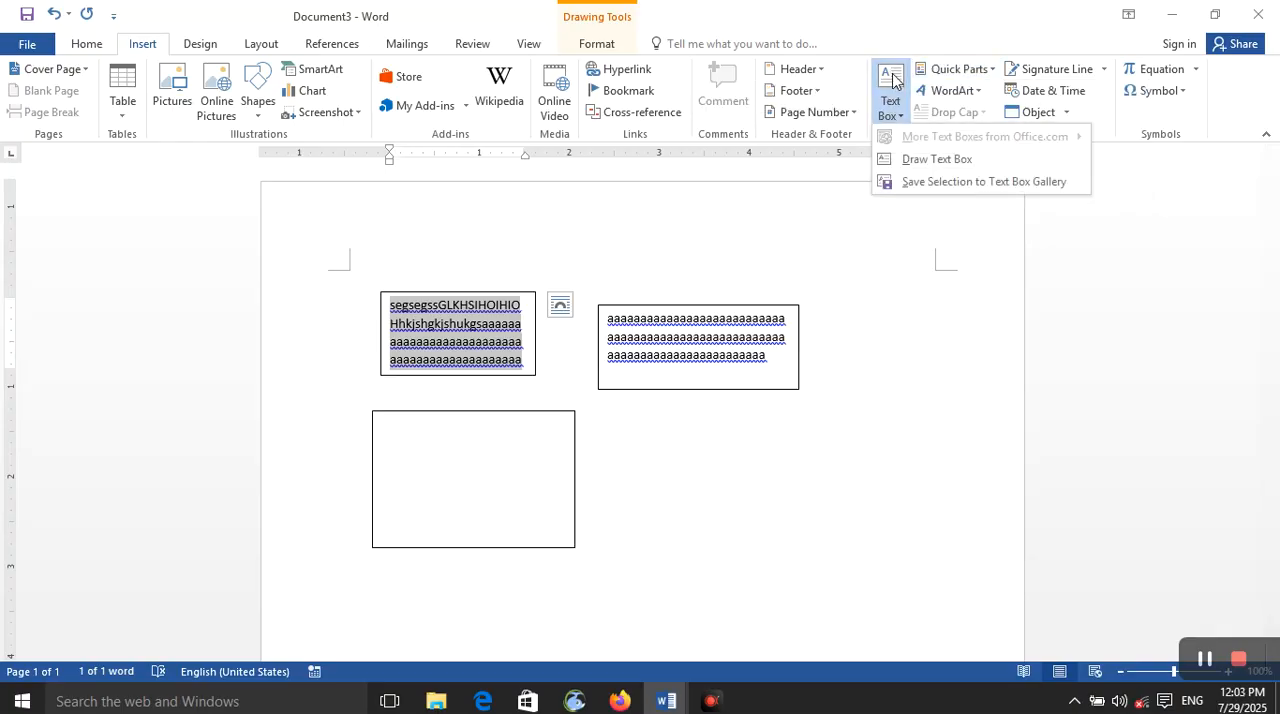
left_click(956, 182)
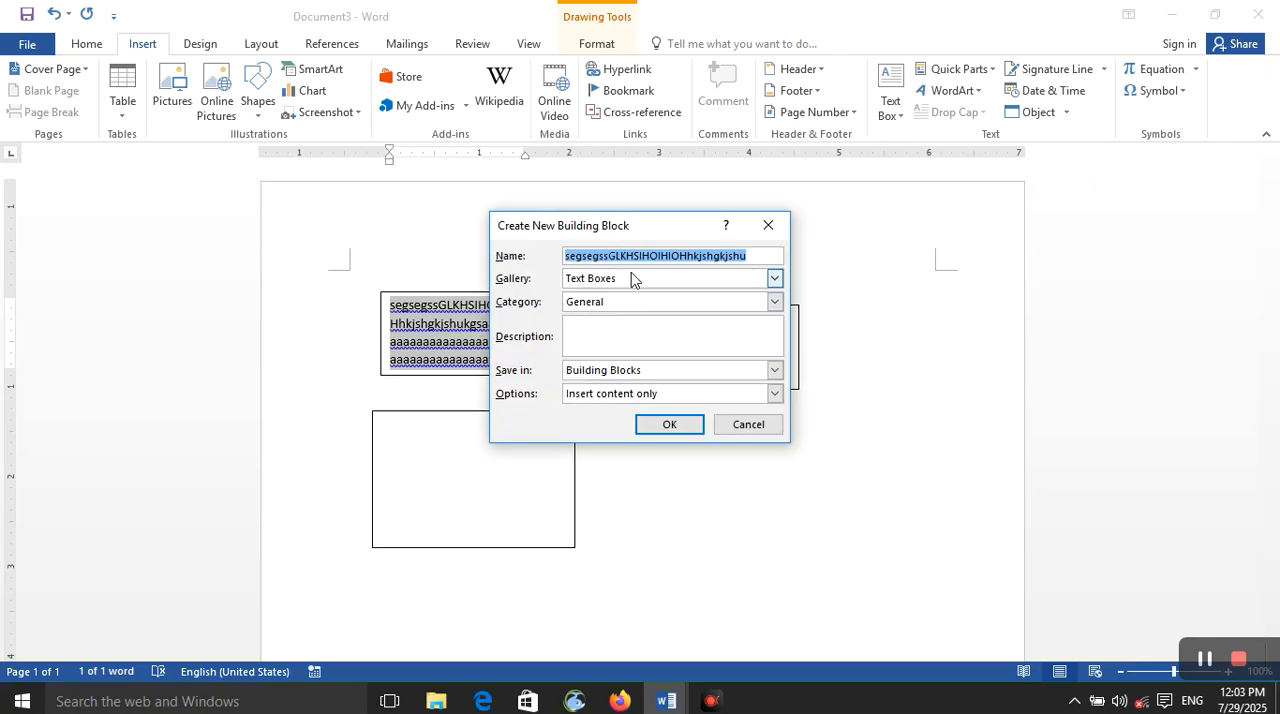
type("ali")
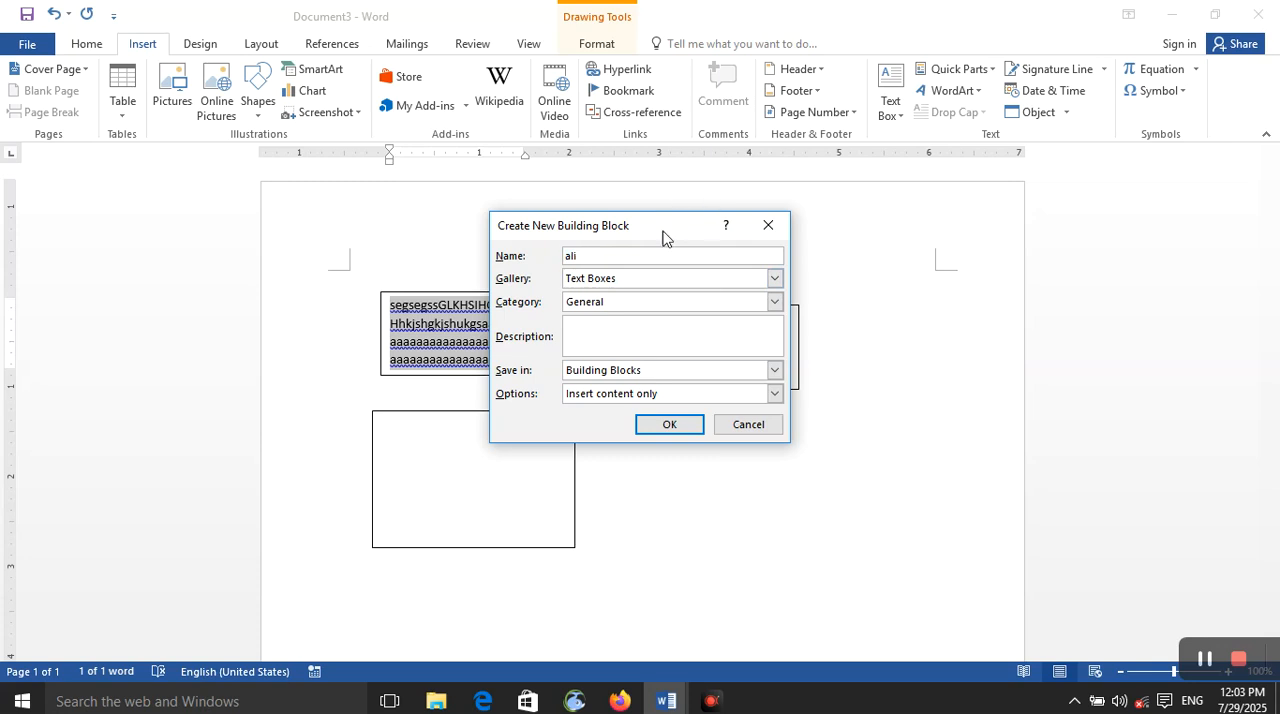
Step: Set the building block's gallery to AutoText, its category to General, and its description to "this is my style"
left_click(748, 280)
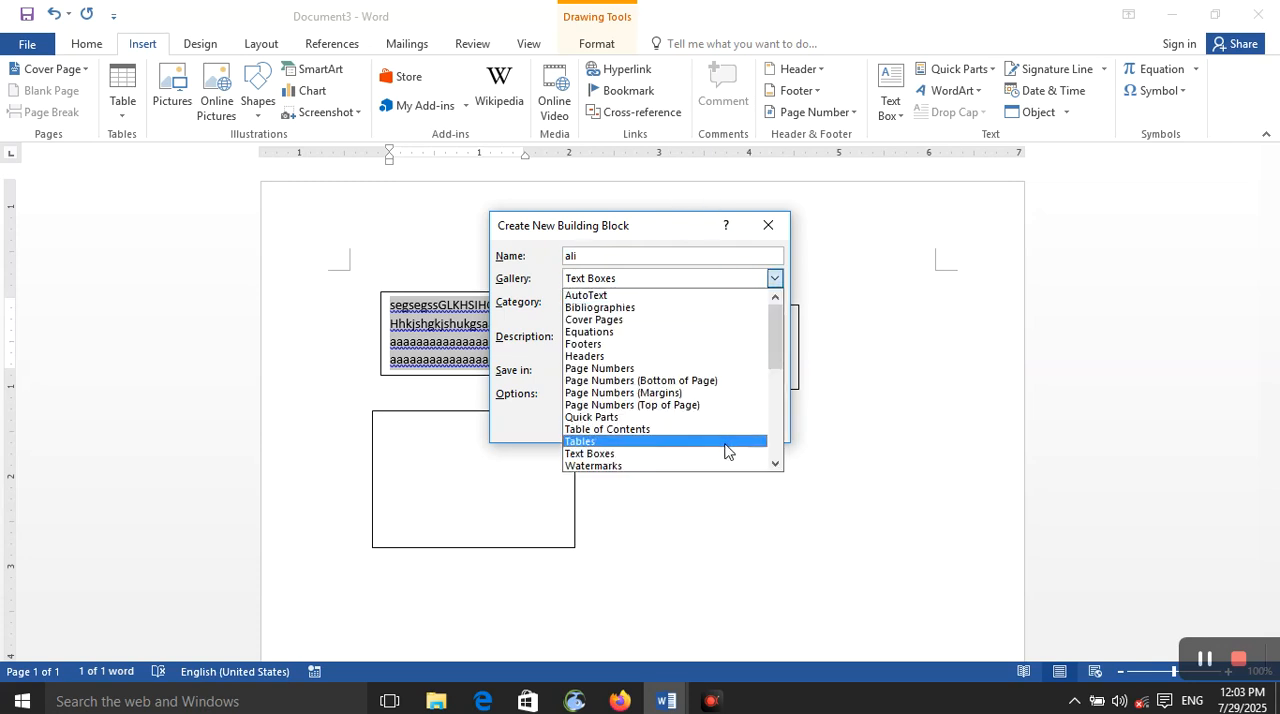
left_click(745, 296)
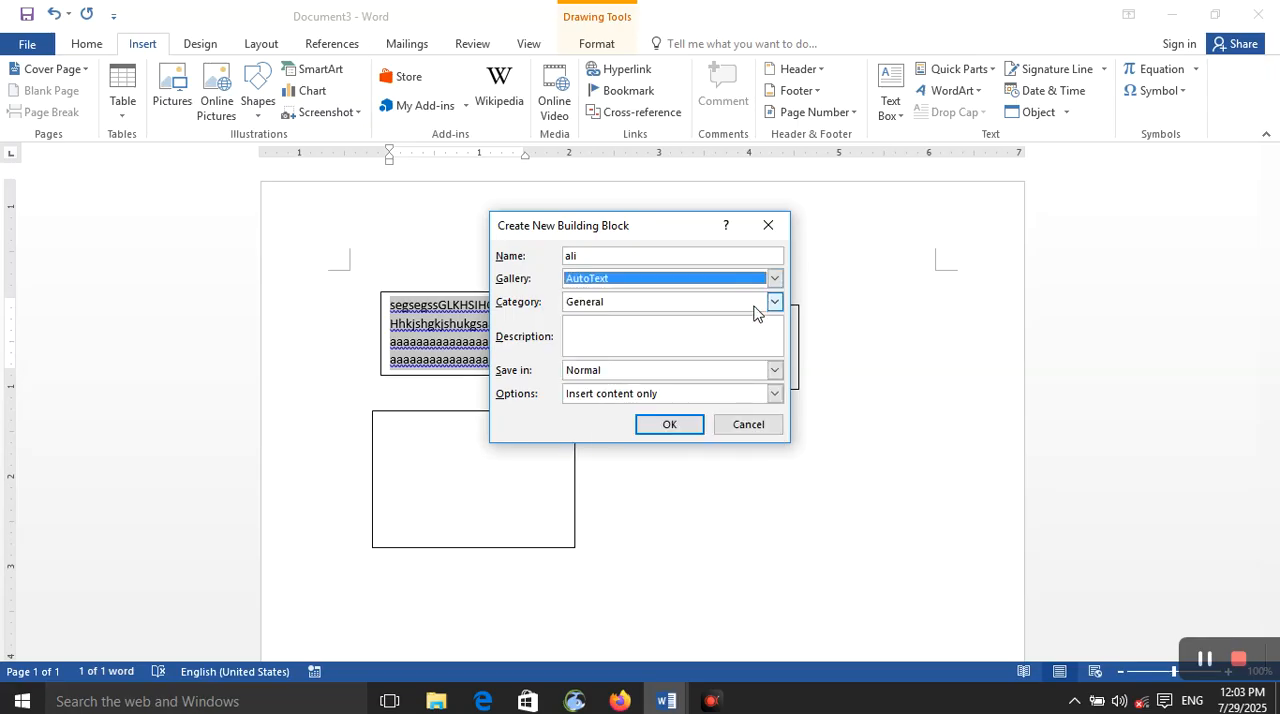
left_click(774, 302)
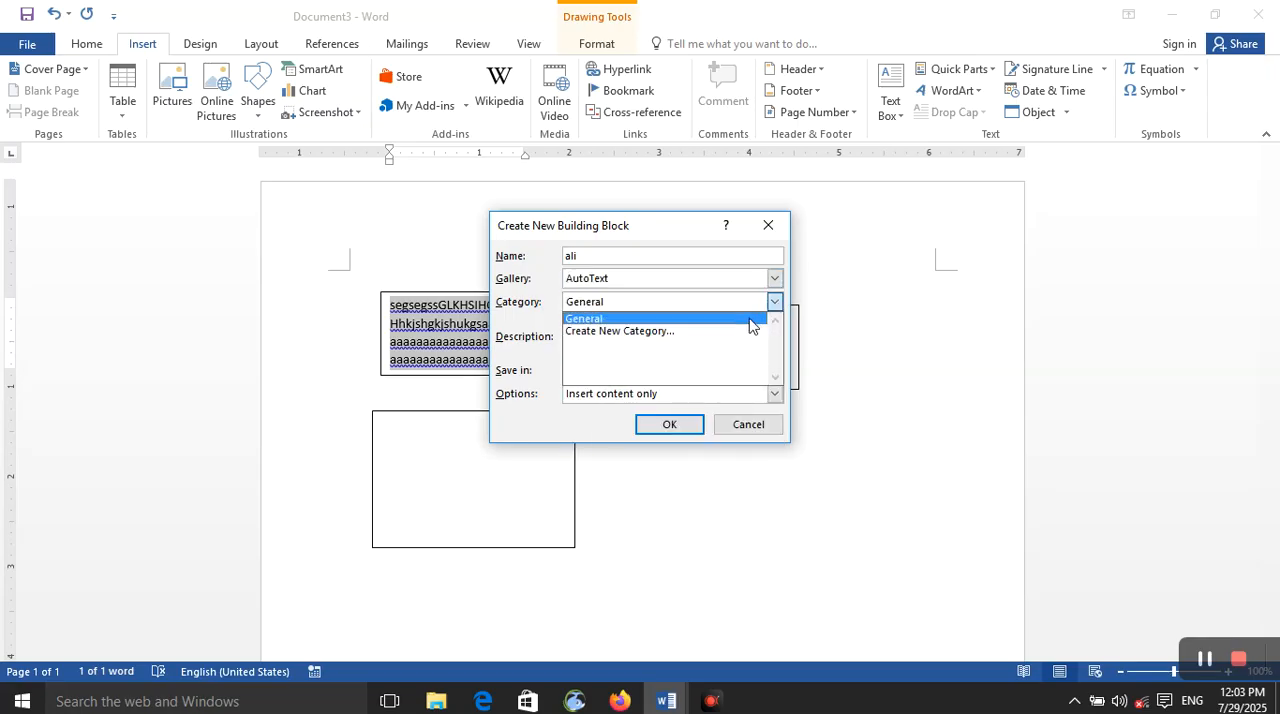
left_click(750, 320)
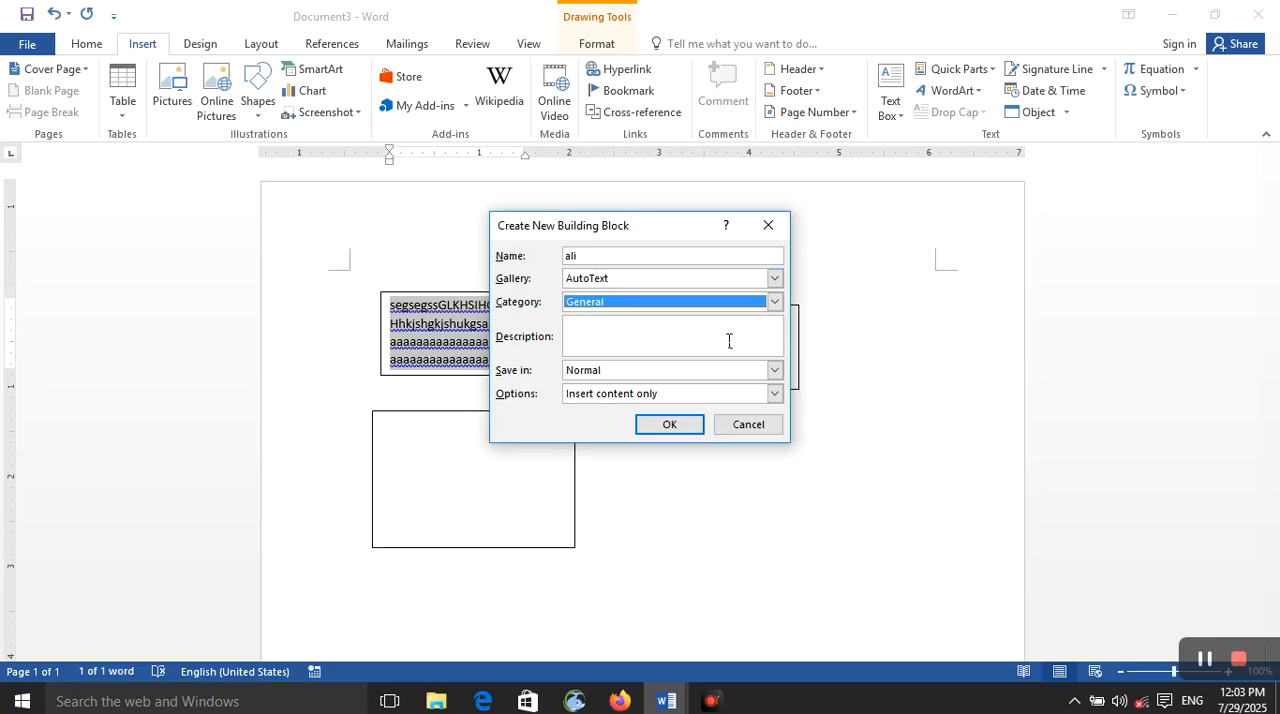
left_click(727, 337)
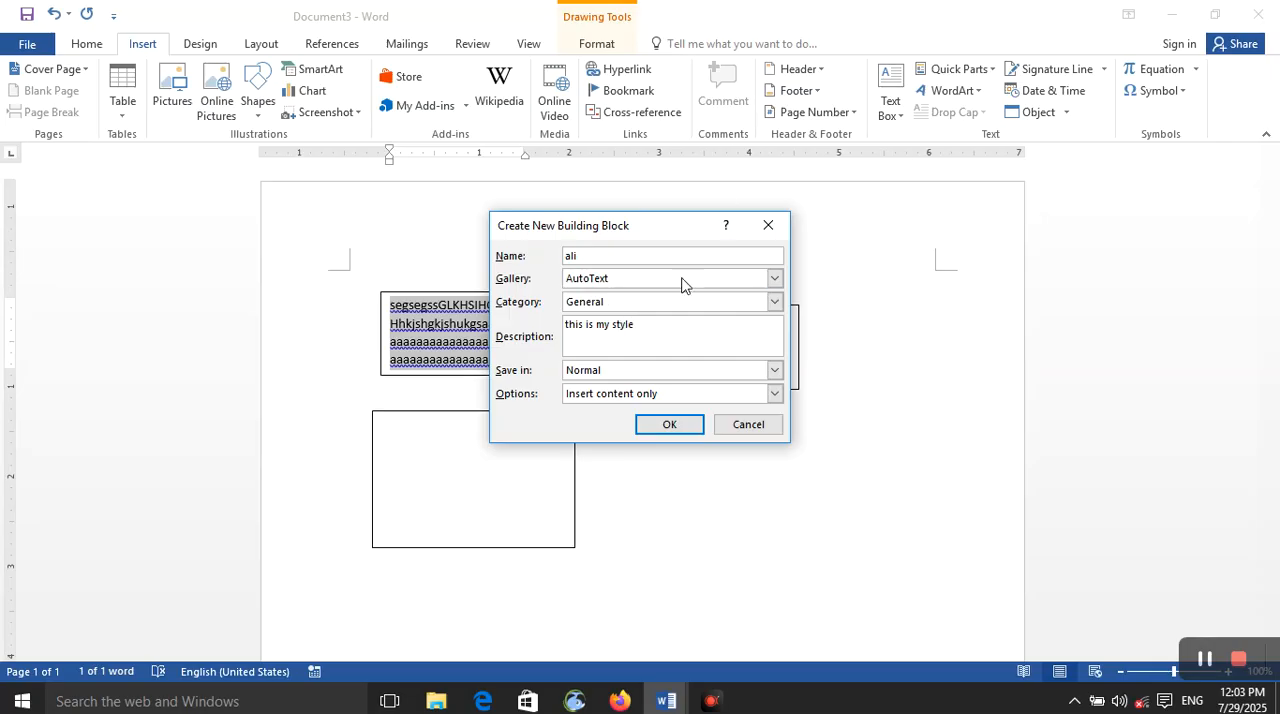
Step: Keep the building block saved in Normal, choose Insert content only, and create it
left_click(773, 371)
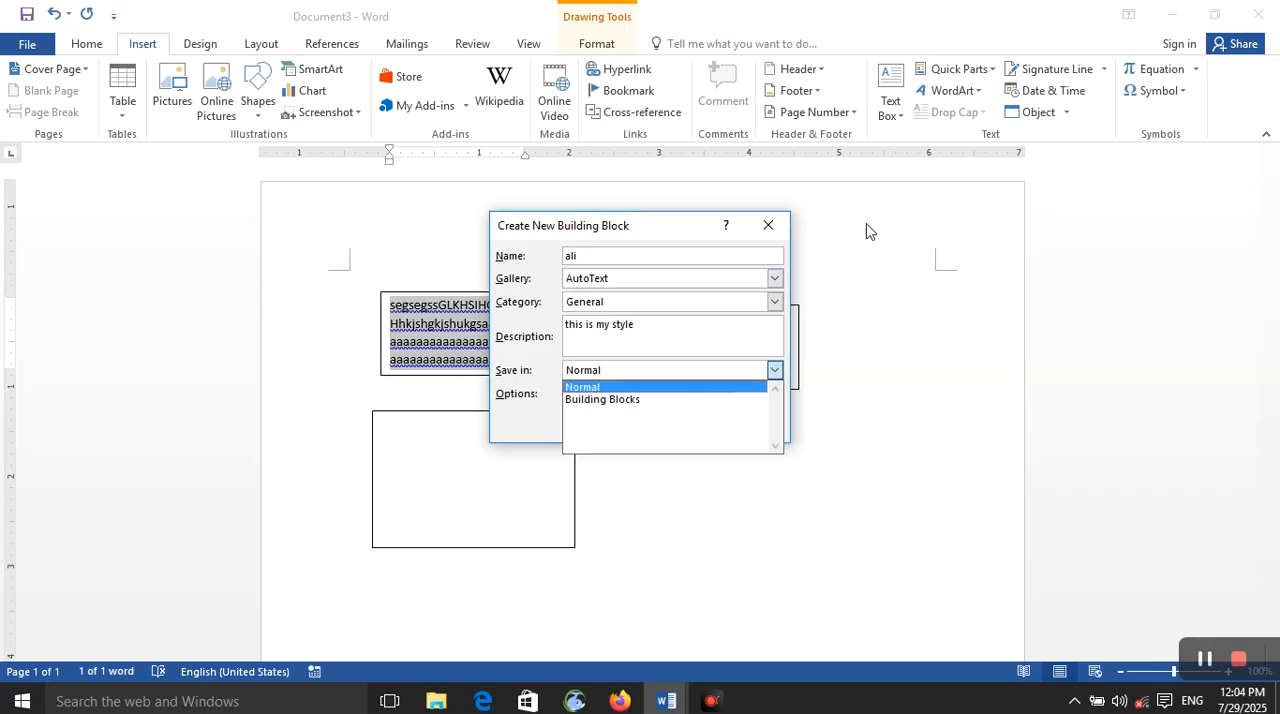
left_click(740, 349)
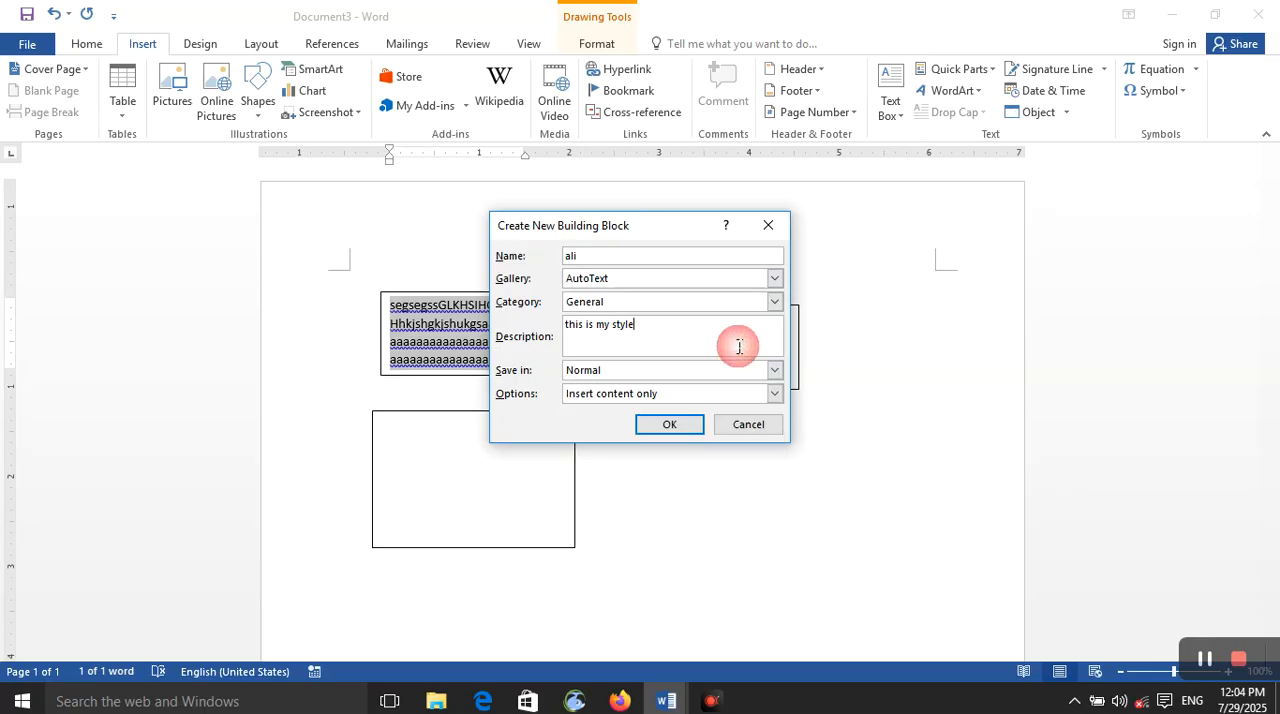
left_click(776, 394)
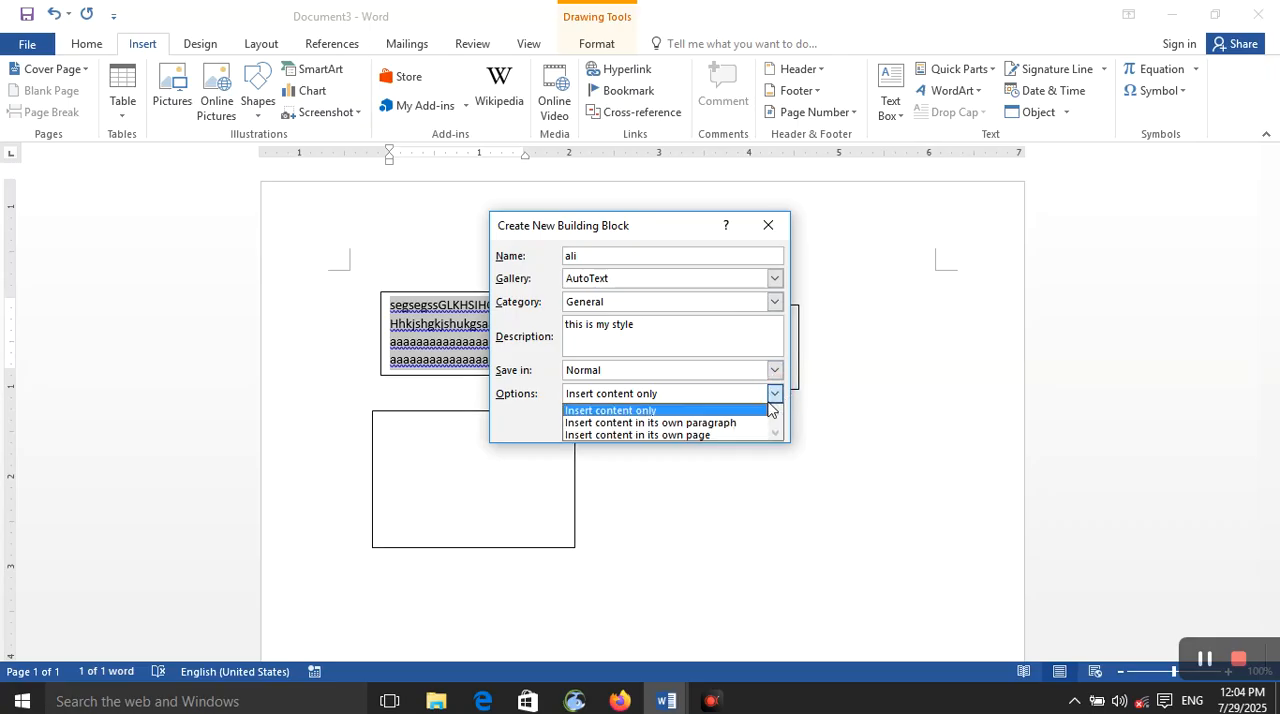
left_click(758, 411)
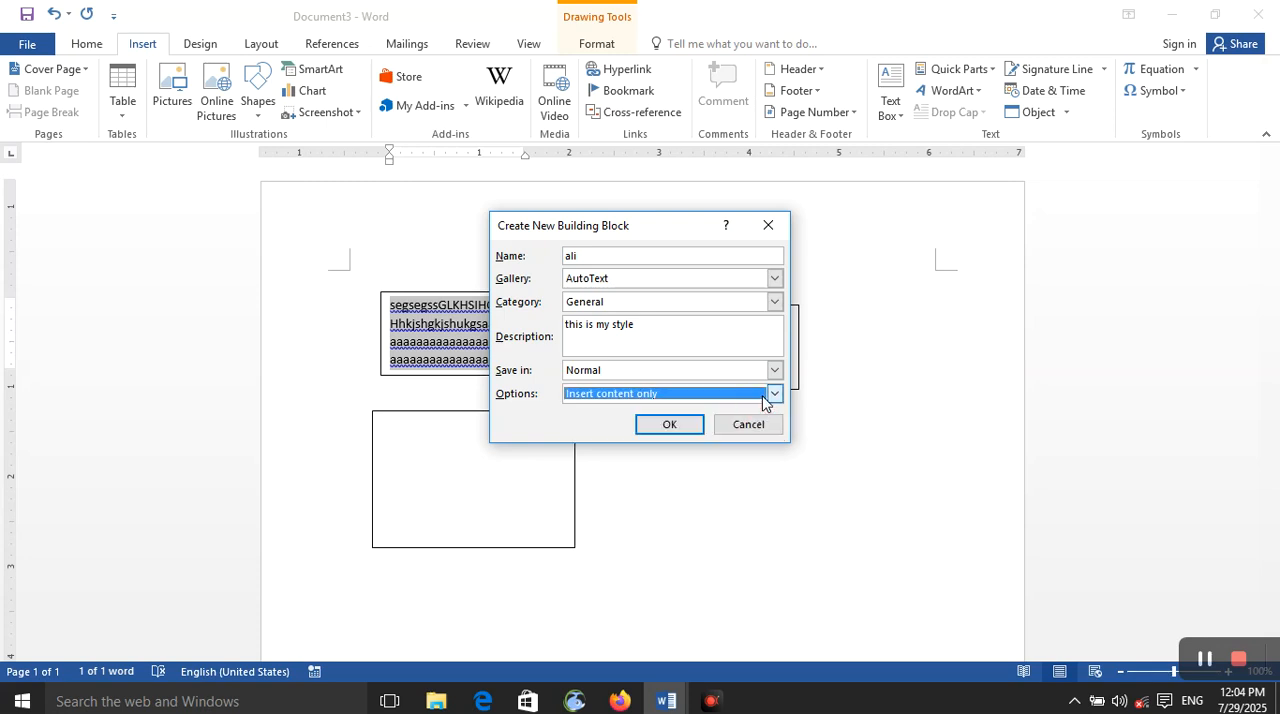
left_click(666, 425)
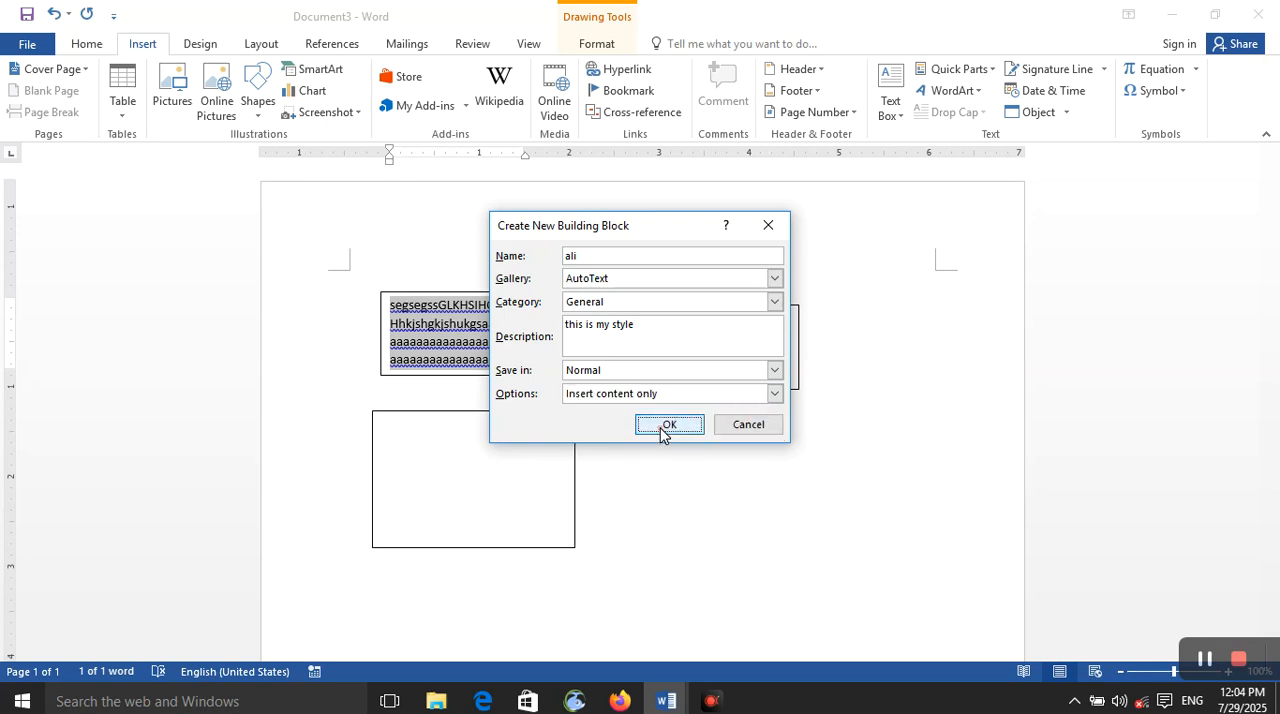
left_click(657, 430)
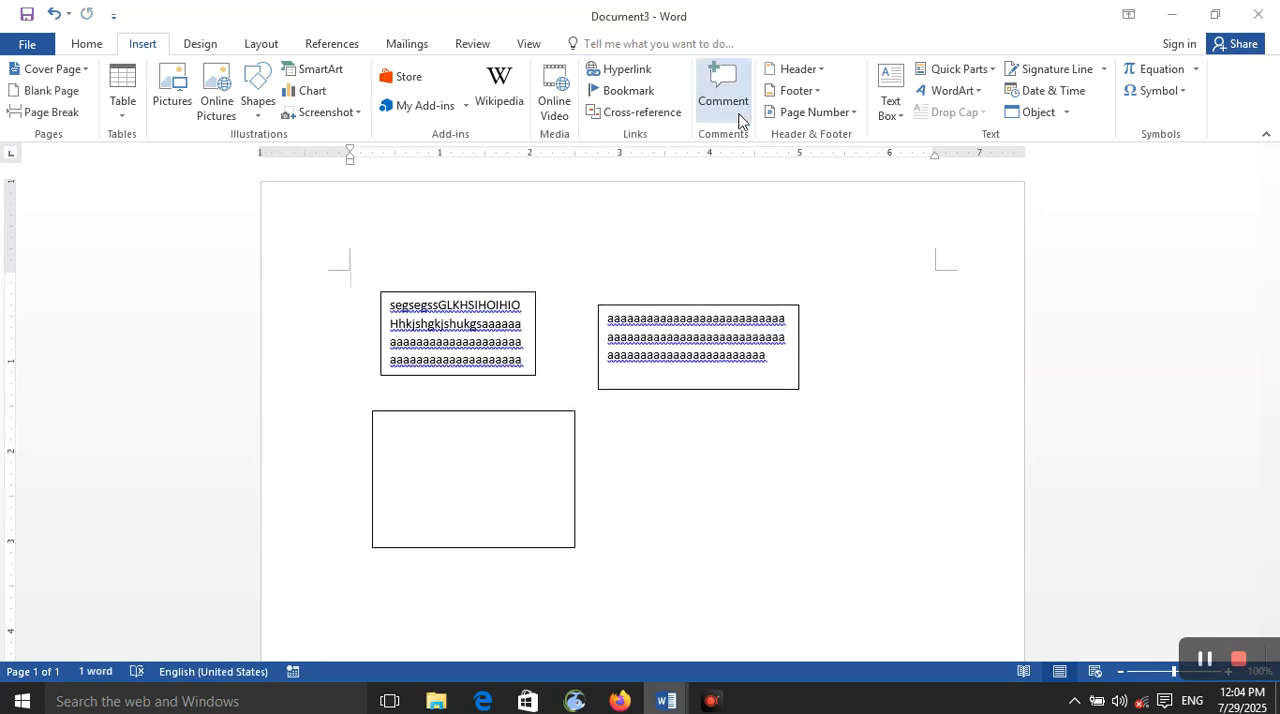
Step: Insert the newly saved AutoText entry from Quick Parts into the document
left_click(896, 116)
left_click(896, 116)
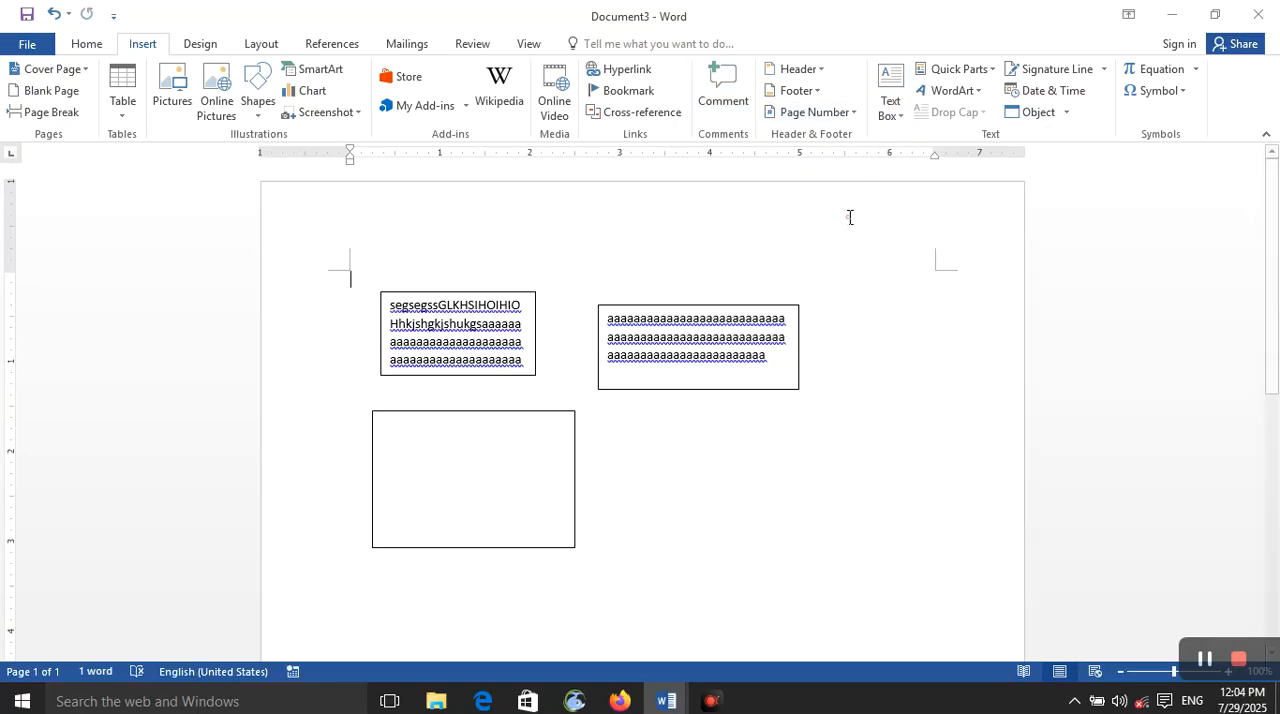
left_click(975, 69)
mouse_move(975, 94)
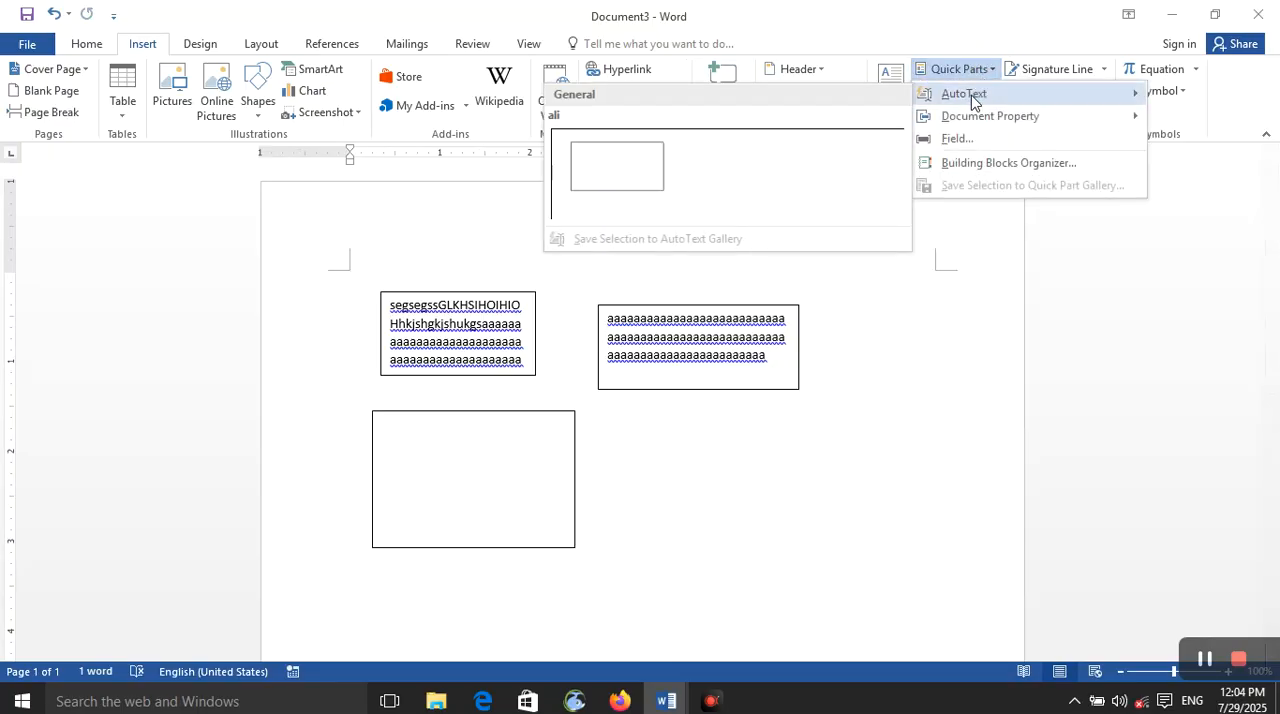
left_click(805, 186)
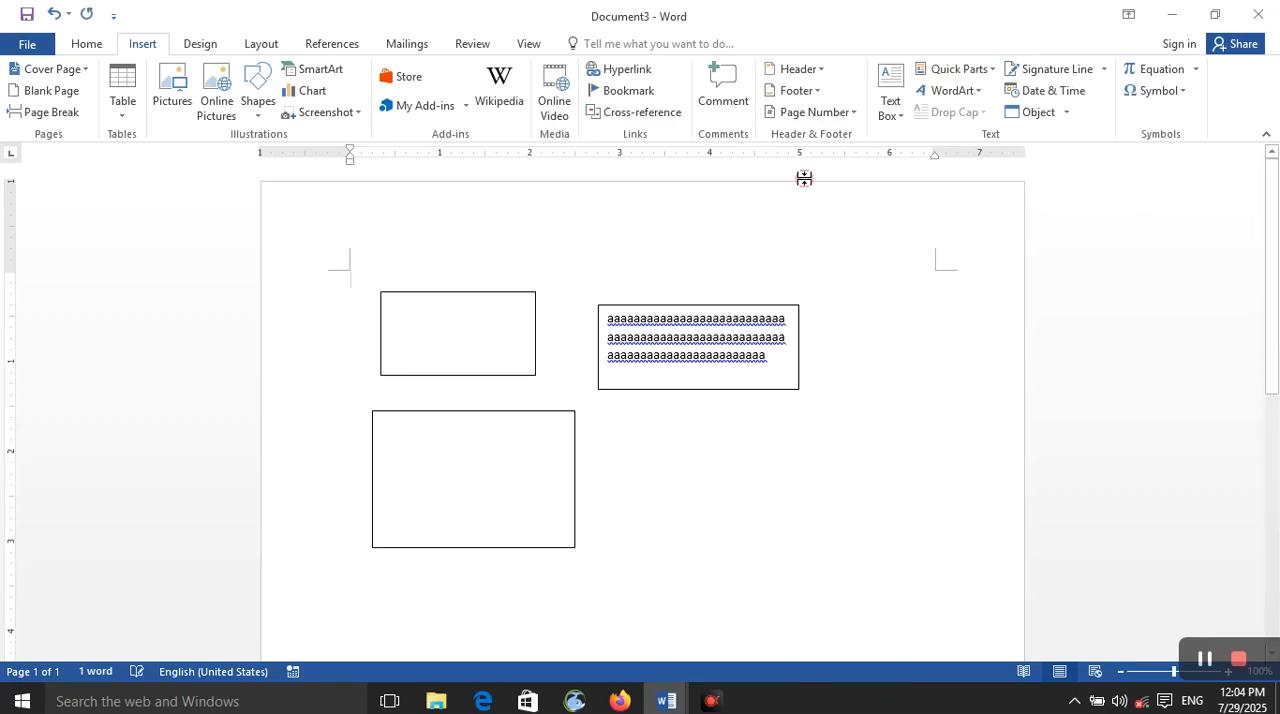
left_click(990, 80)
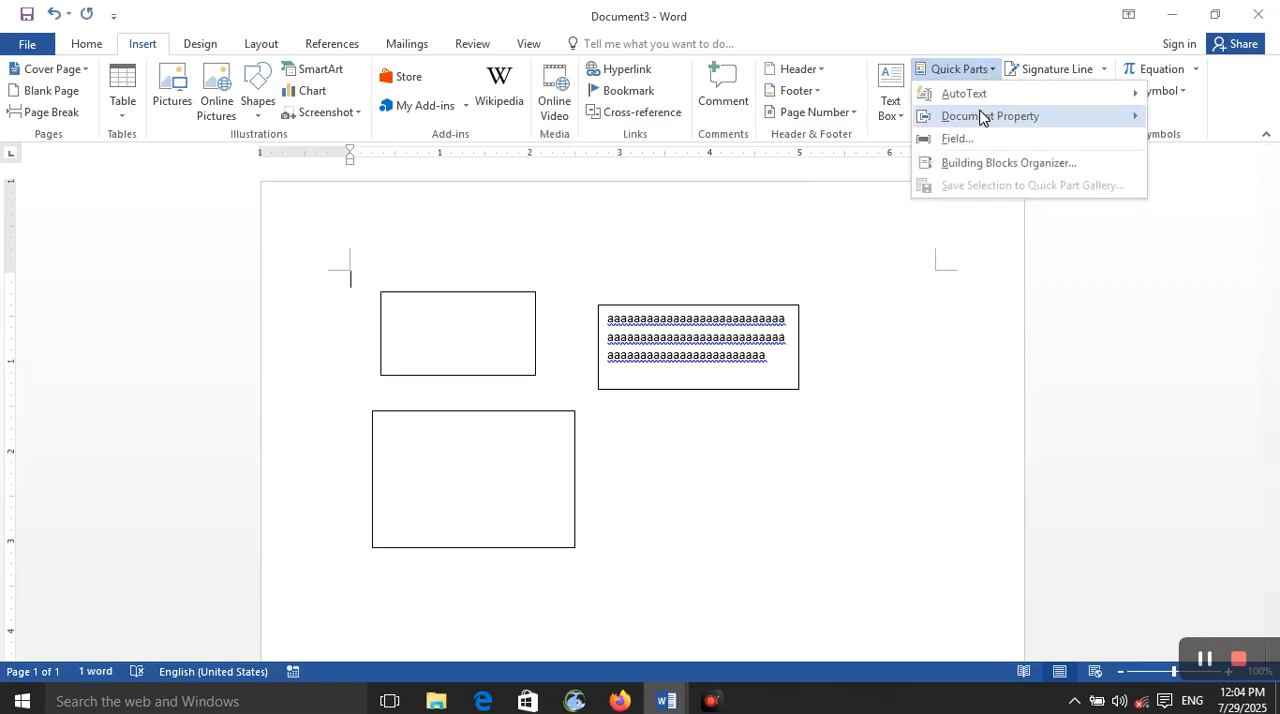
mouse_move(978, 93)
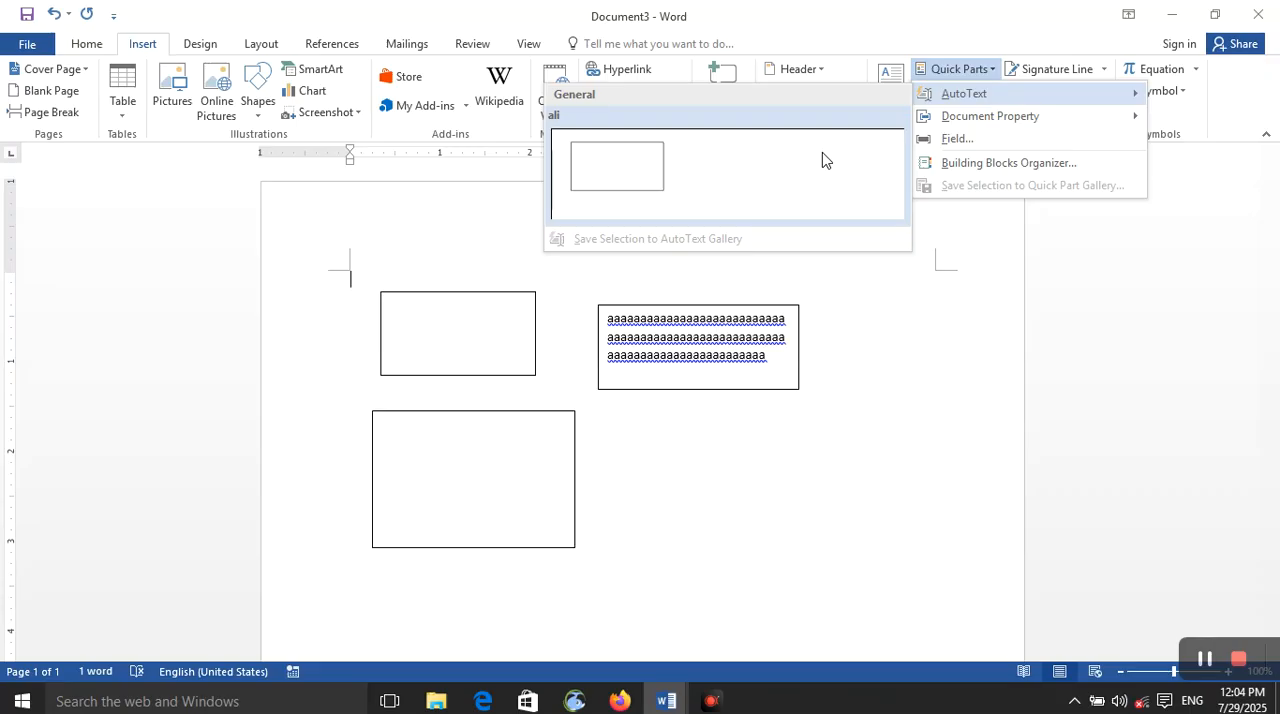
left_click(955, 268)
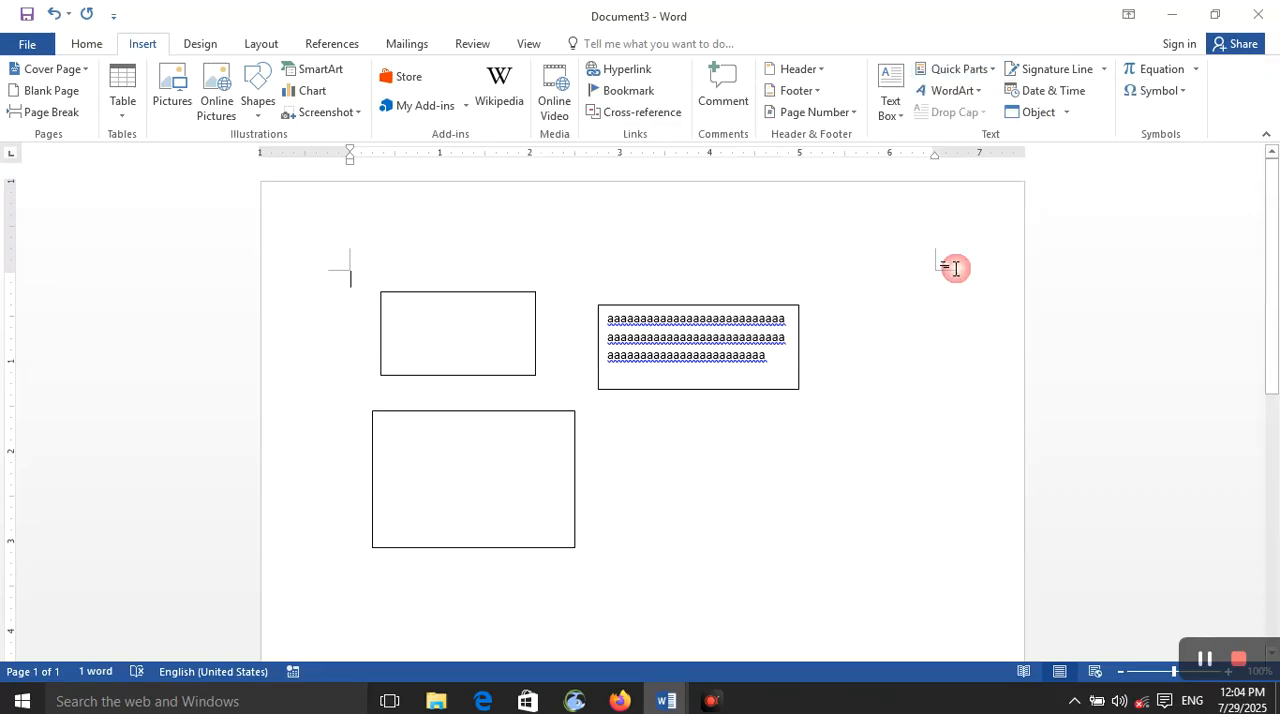
Step: Insert the Comments document property from Quick Parts at the start of the document
left_click(955, 77)
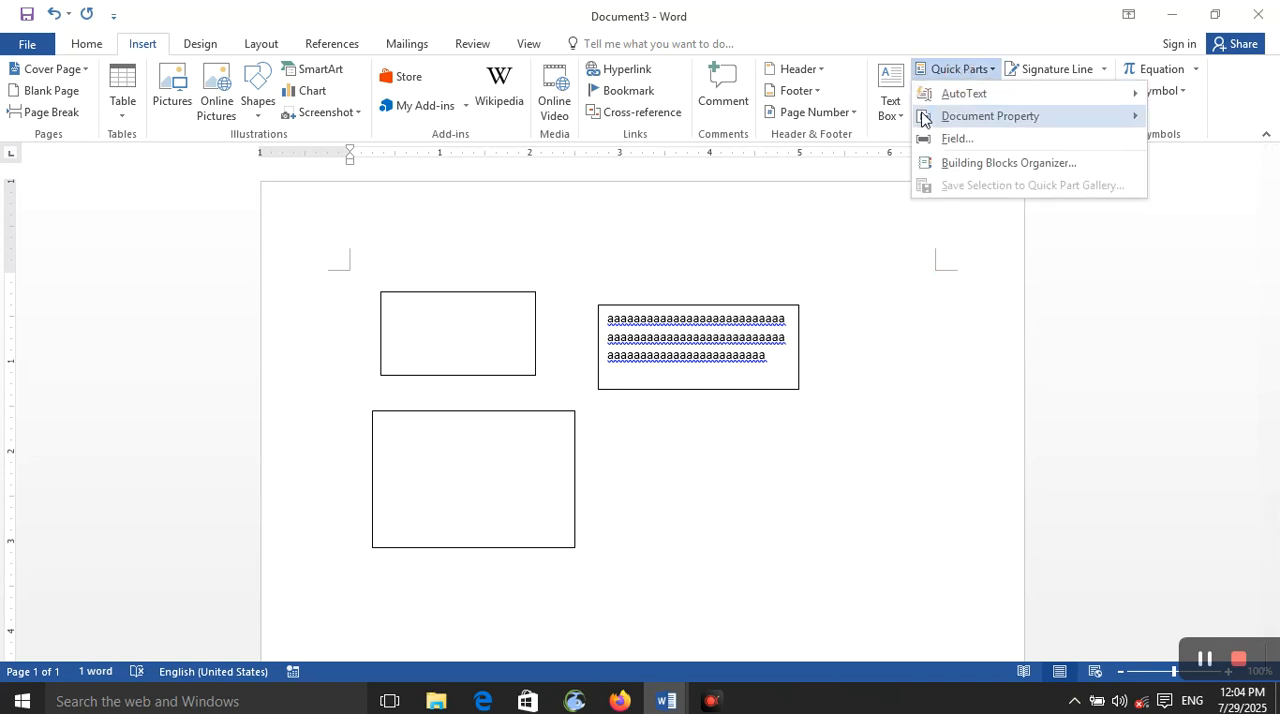
mouse_move(930, 118)
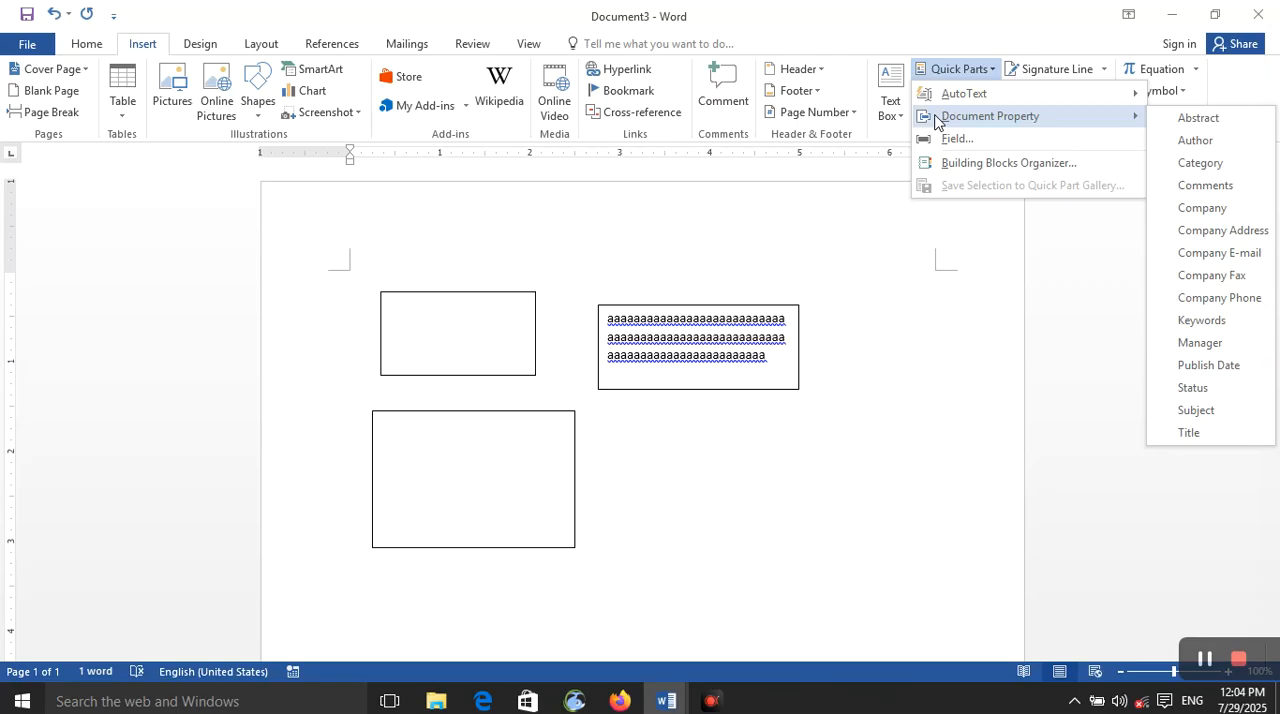
left_click(1183, 186)
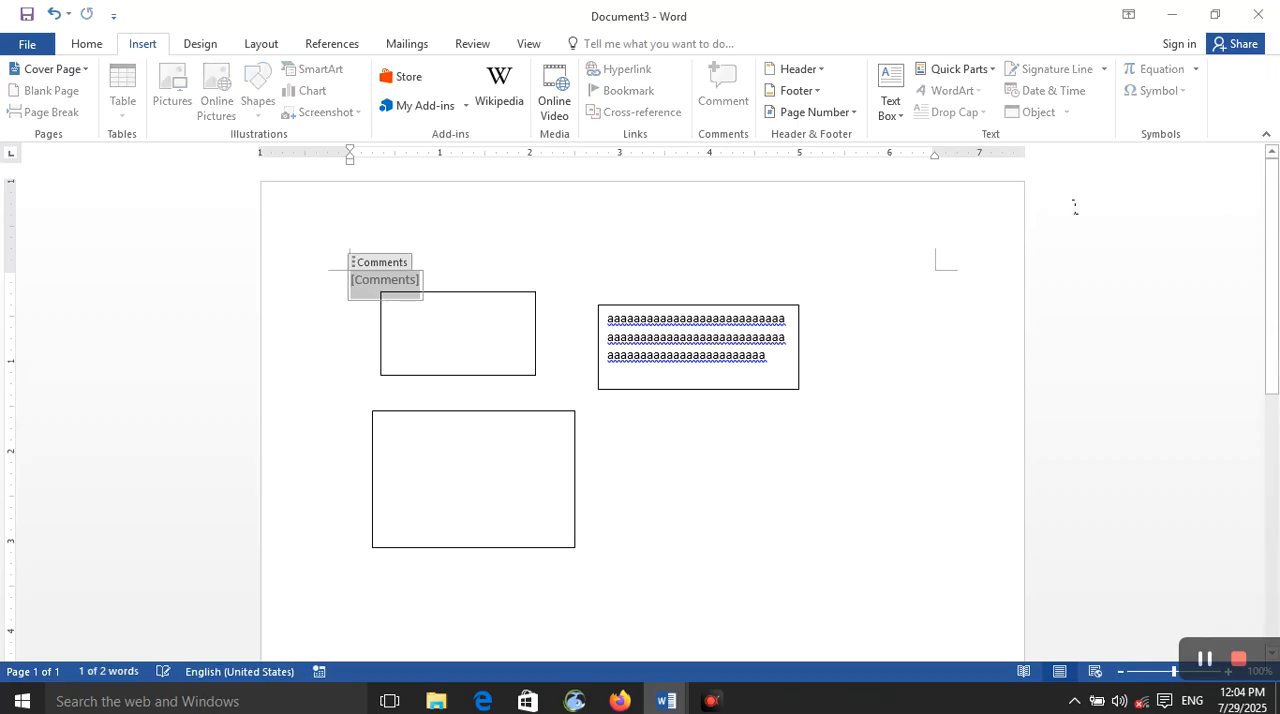
Step: Examine the document's properties, including its comments and author, on the Info page and return to the document
left_click(976, 72)
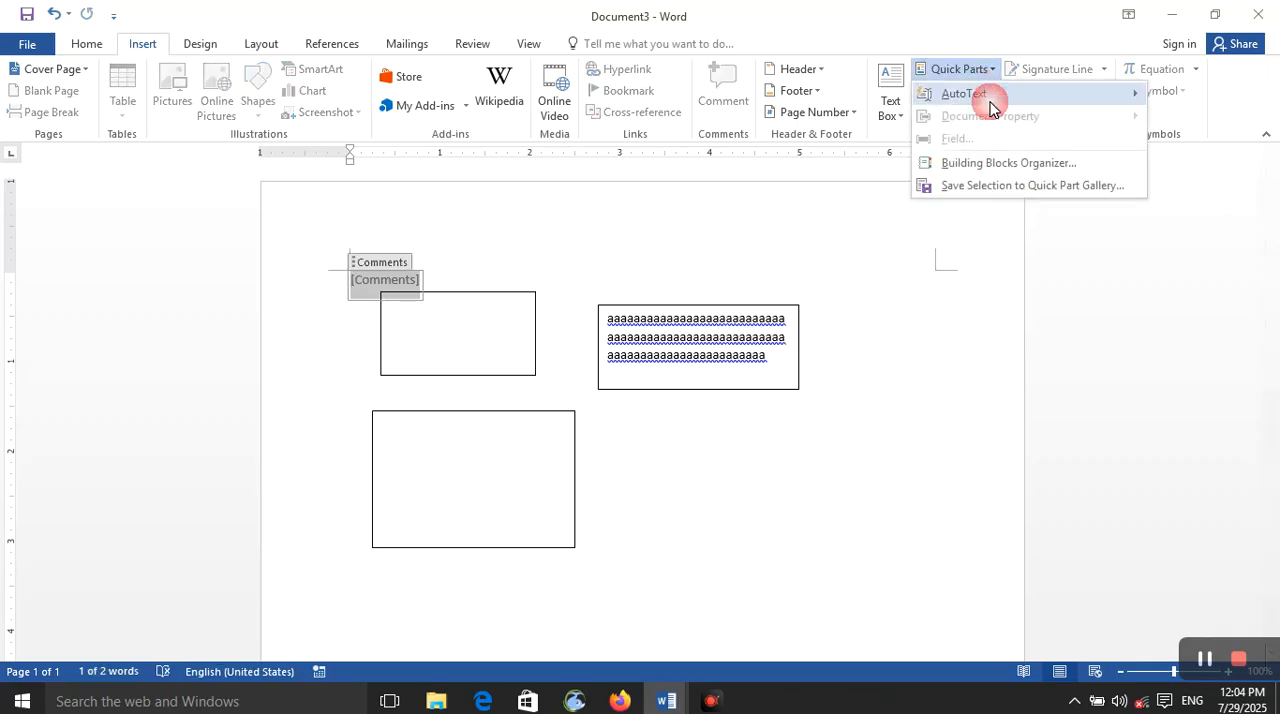
left_click(700, 247)
left_click(392, 285)
left_click(27, 43)
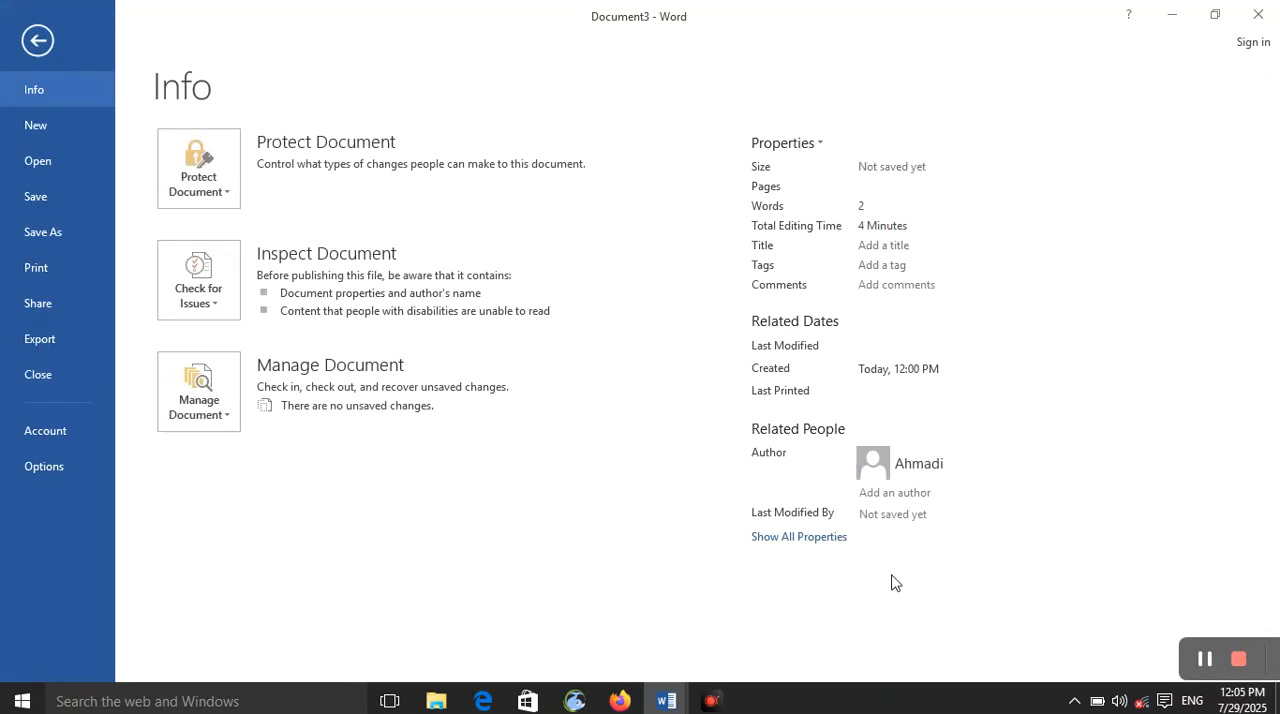
left_click(30, 42)
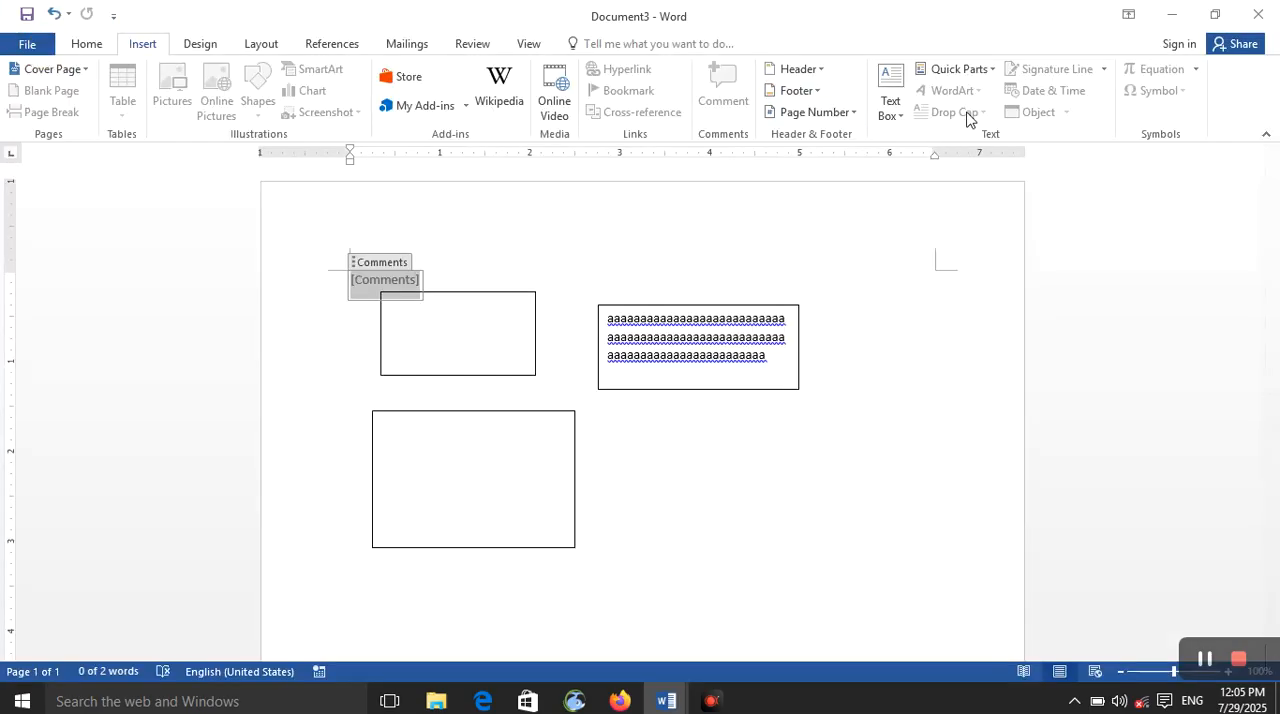
Step: Select everything in the document, including the Comments property and the text boxes, and delete it
left_click(773, 452)
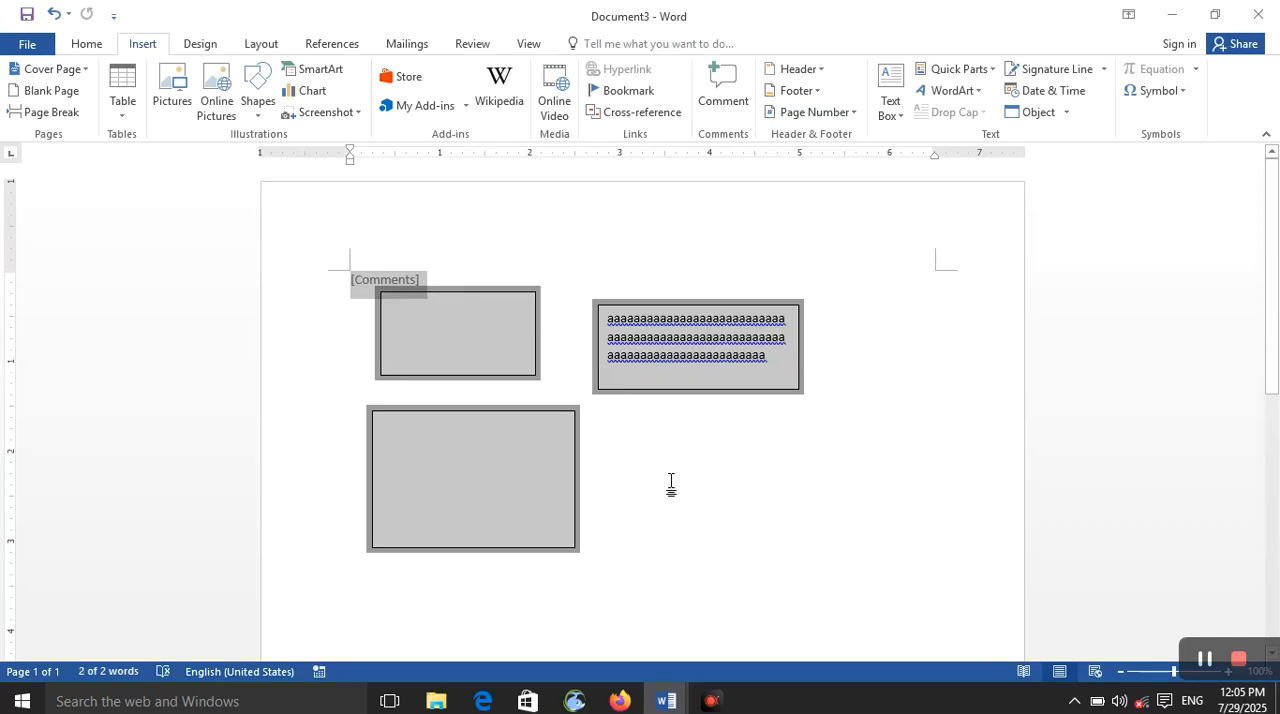
key("Delete")
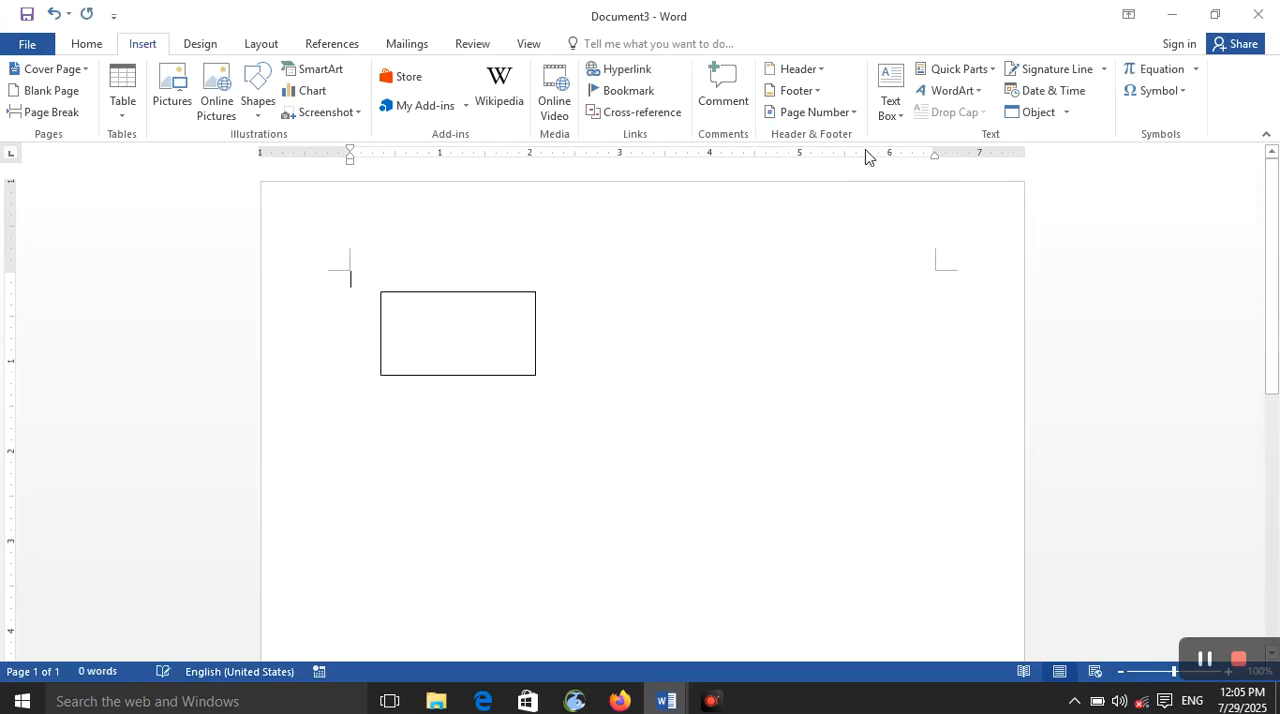
Step: Insert an Author field from Quick Parts at the start of the document, with no special format
left_click(987, 74)
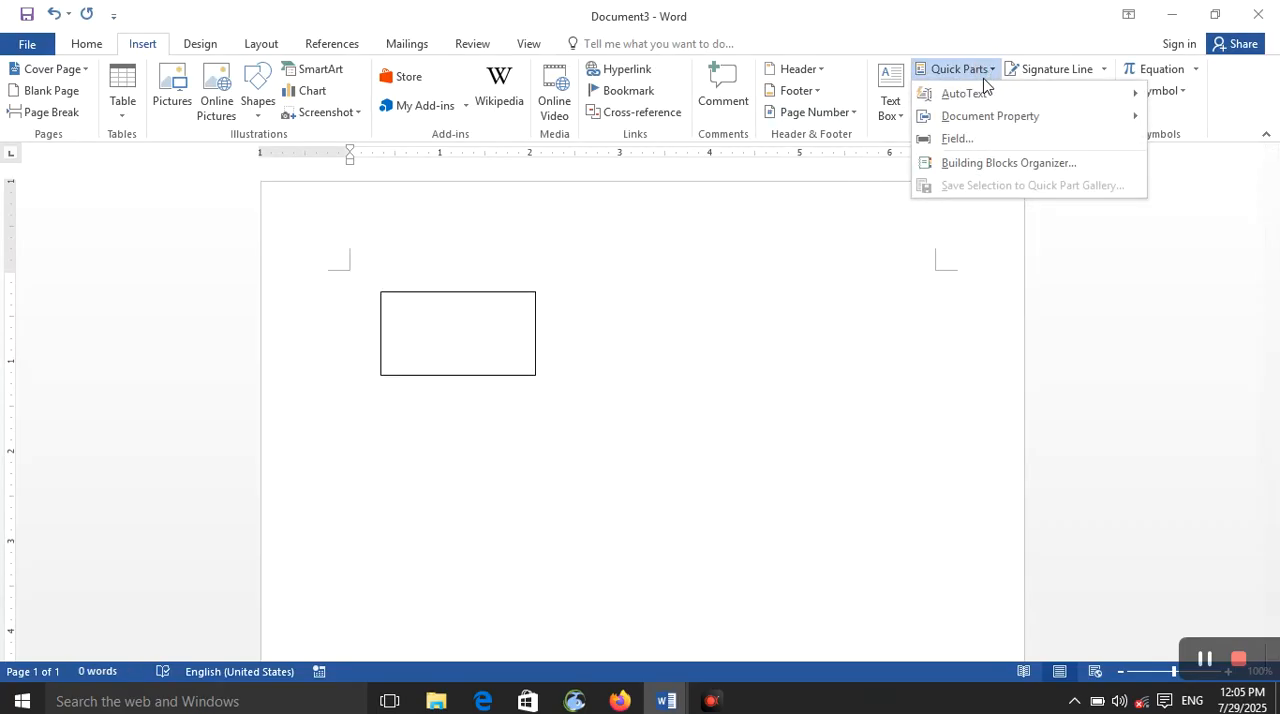
left_click(988, 146)
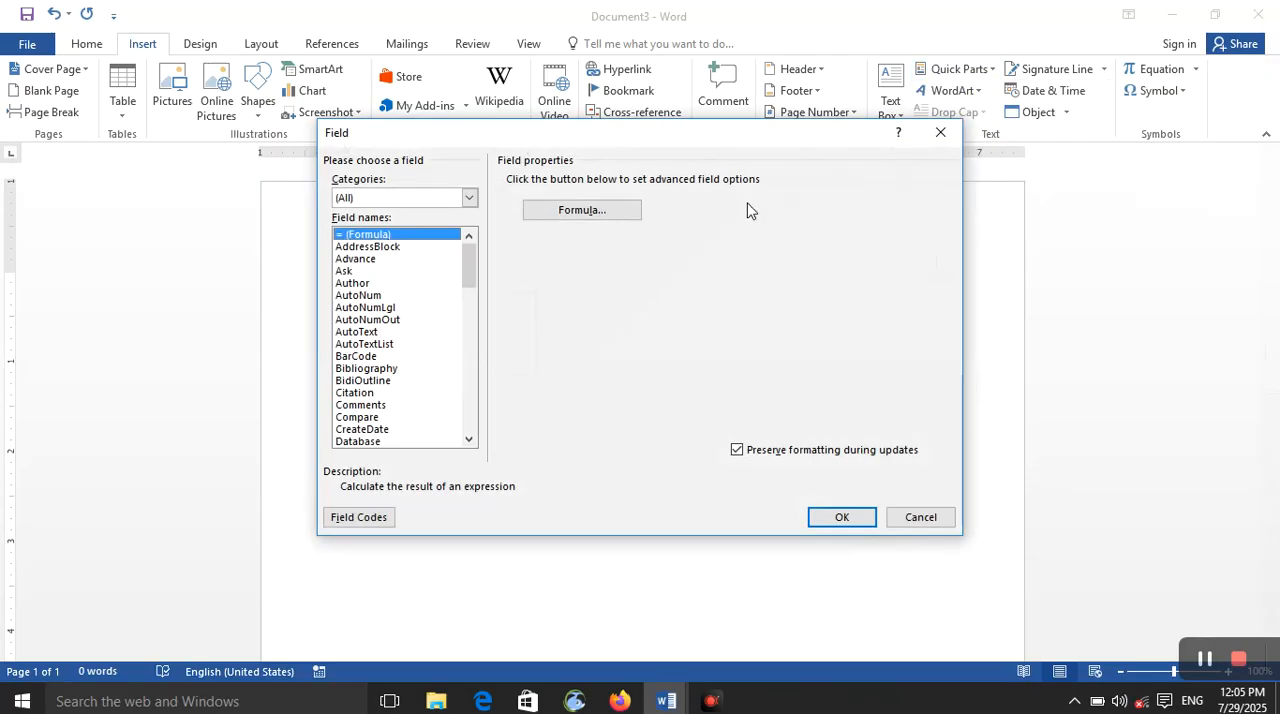
left_click(418, 258)
left_click(420, 271)
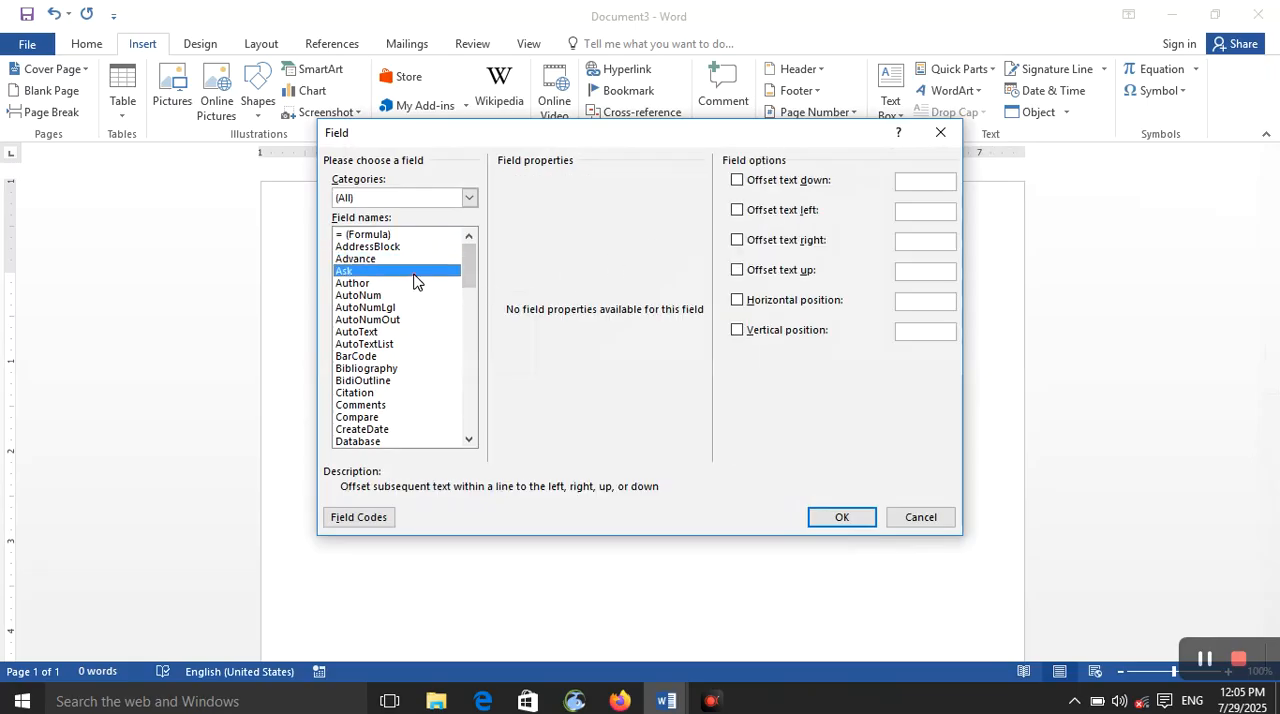
left_click(415, 295)
left_click(414, 284)
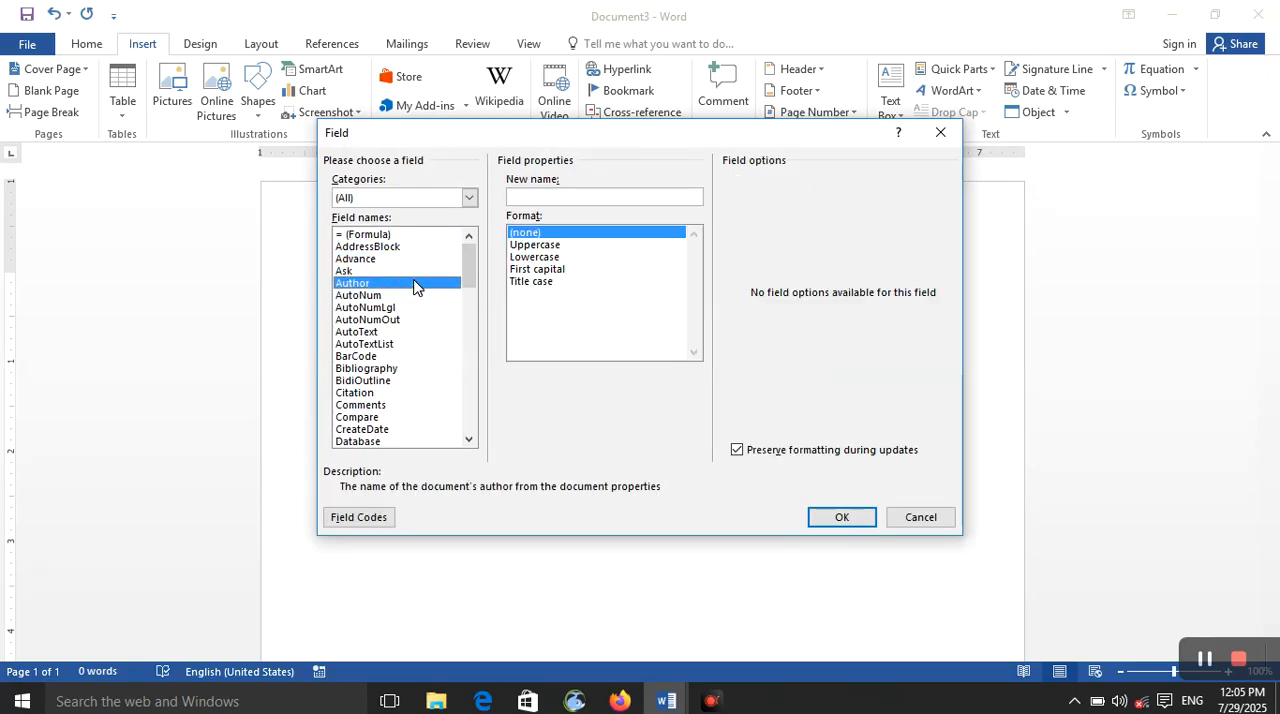
left_click(841, 519)
Step: Delete the empty text box below the author name
left_click(343, 284)
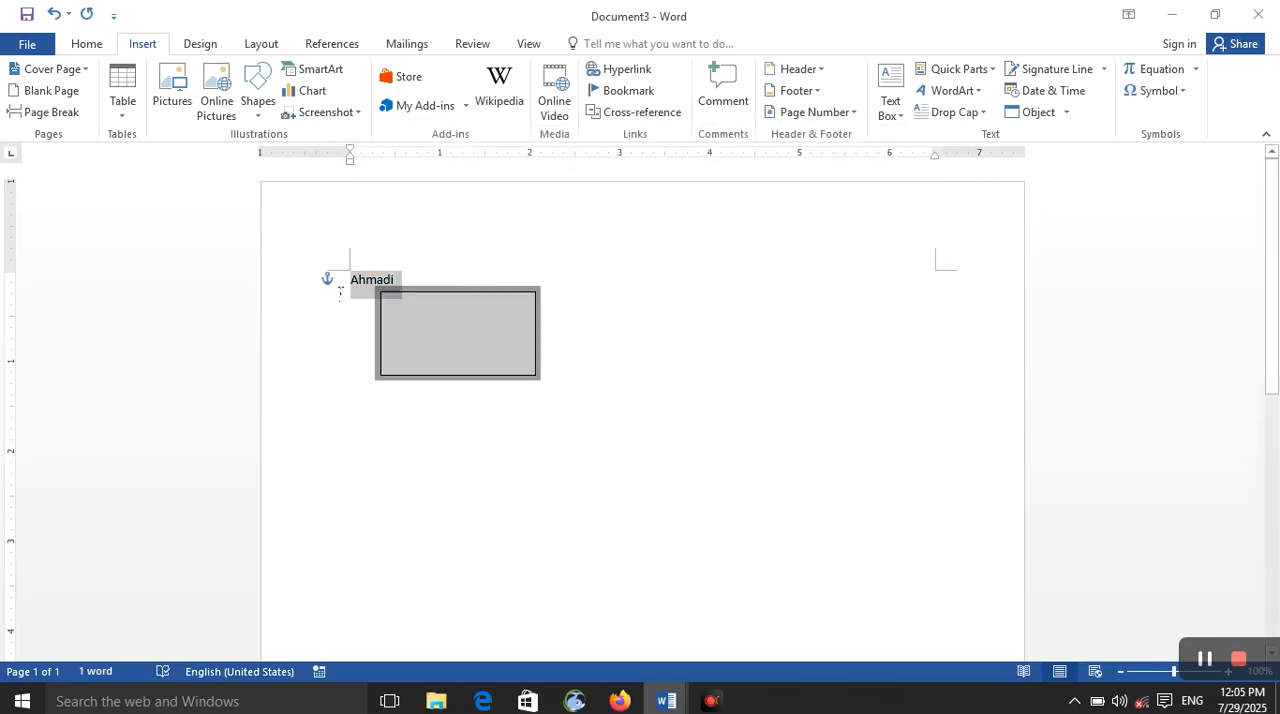
left_click(442, 378)
left_click(443, 350)
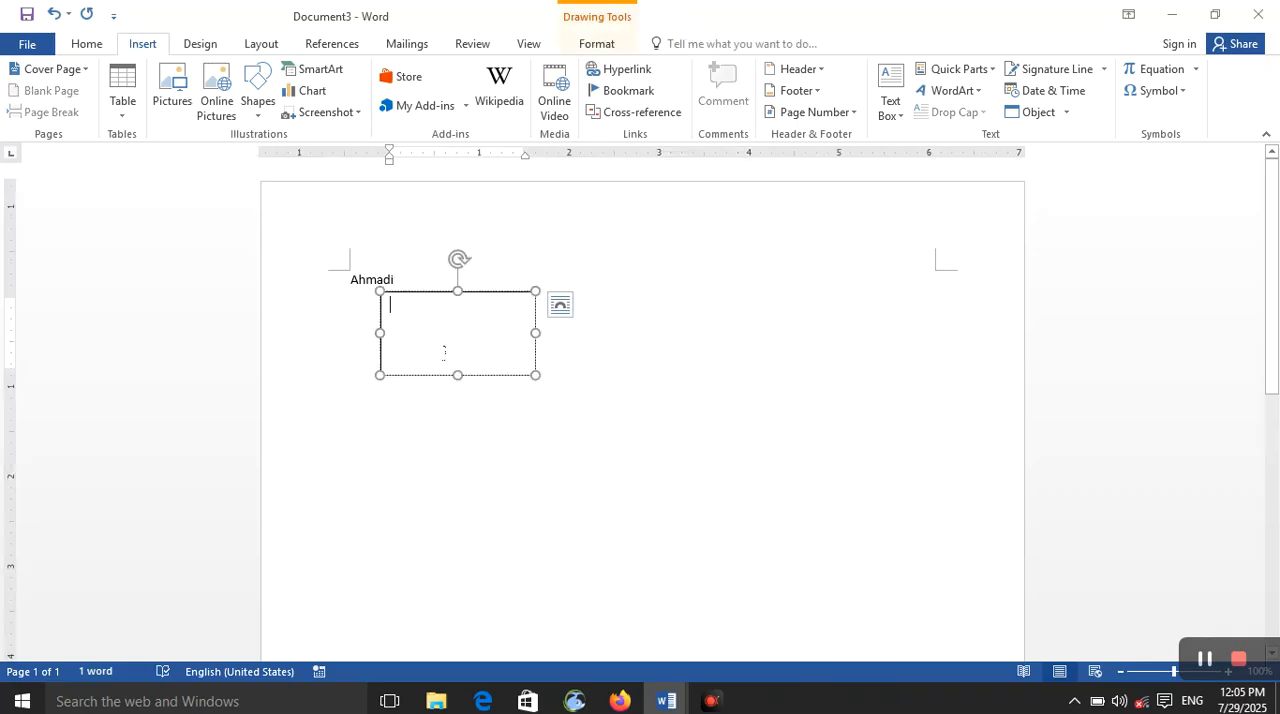
left_click(466, 287)
key("Delete")
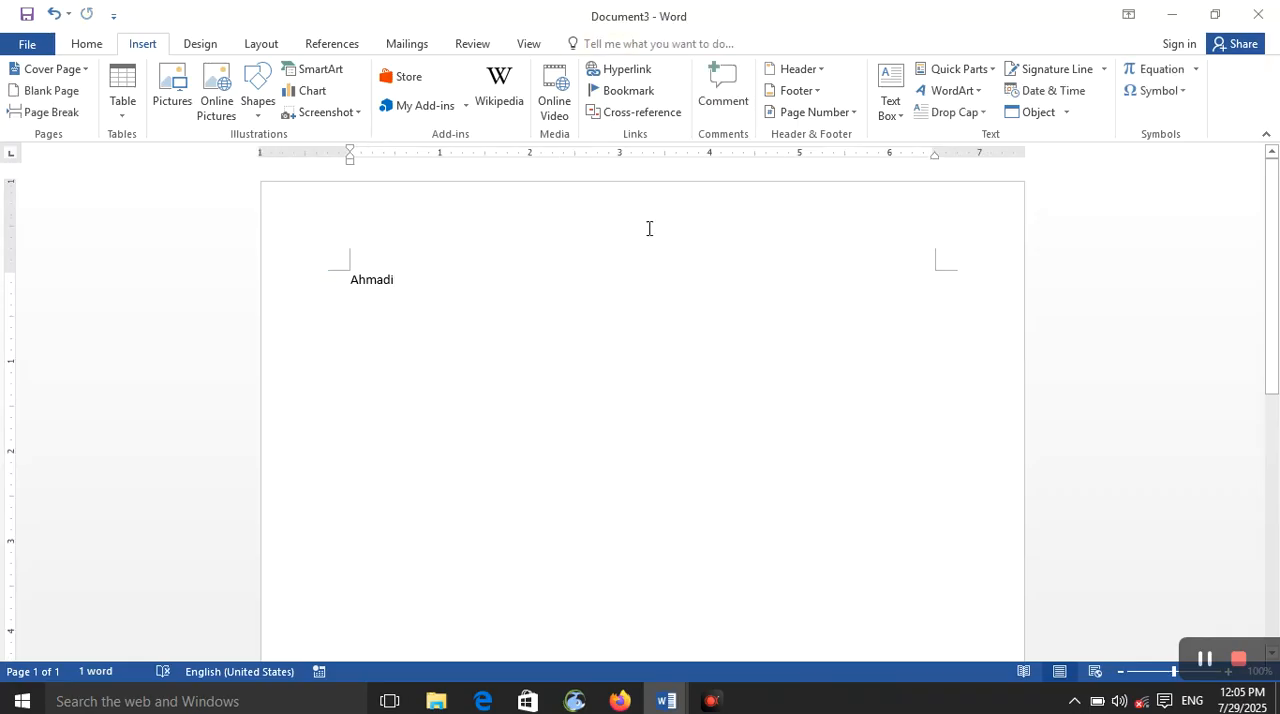
Step: Examine the available Quick Parts fields and their options, including SkipIf, Symbol, AutoText and AutoNumLgl, and close the dialog without inserting one
left_click(984, 70)
left_click(962, 138)
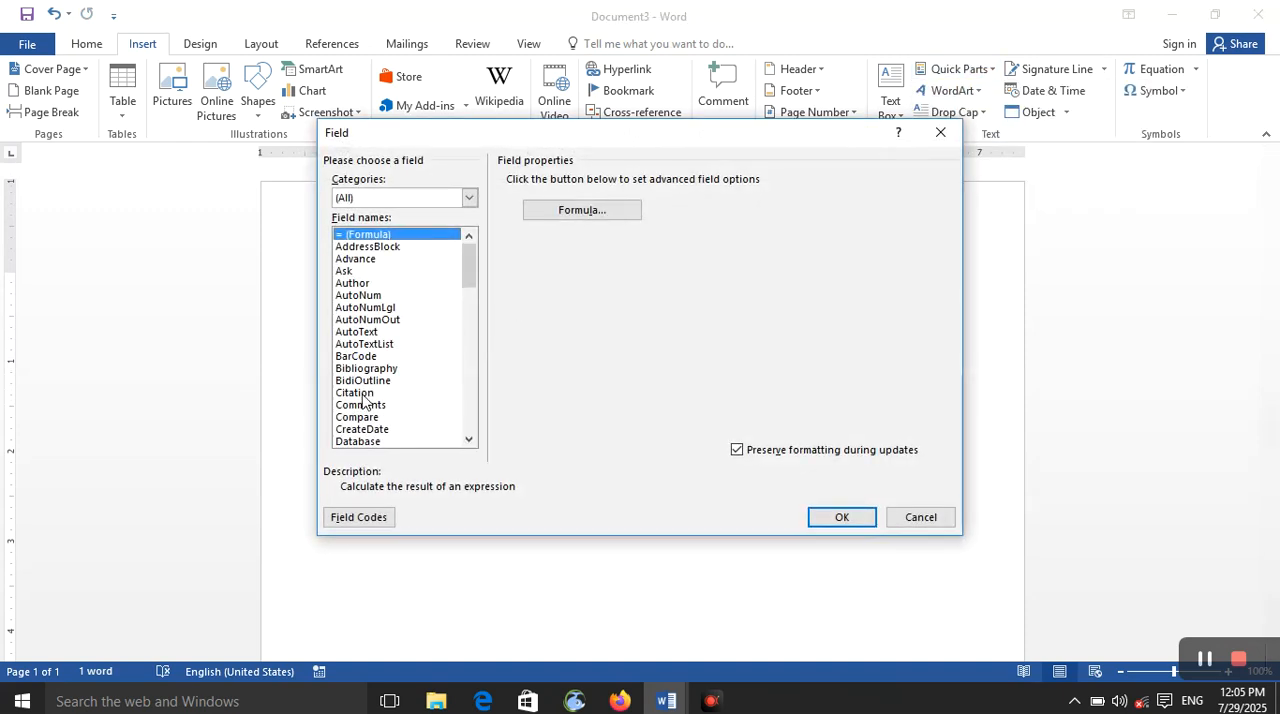
scroll(397, 340, "down", 6)
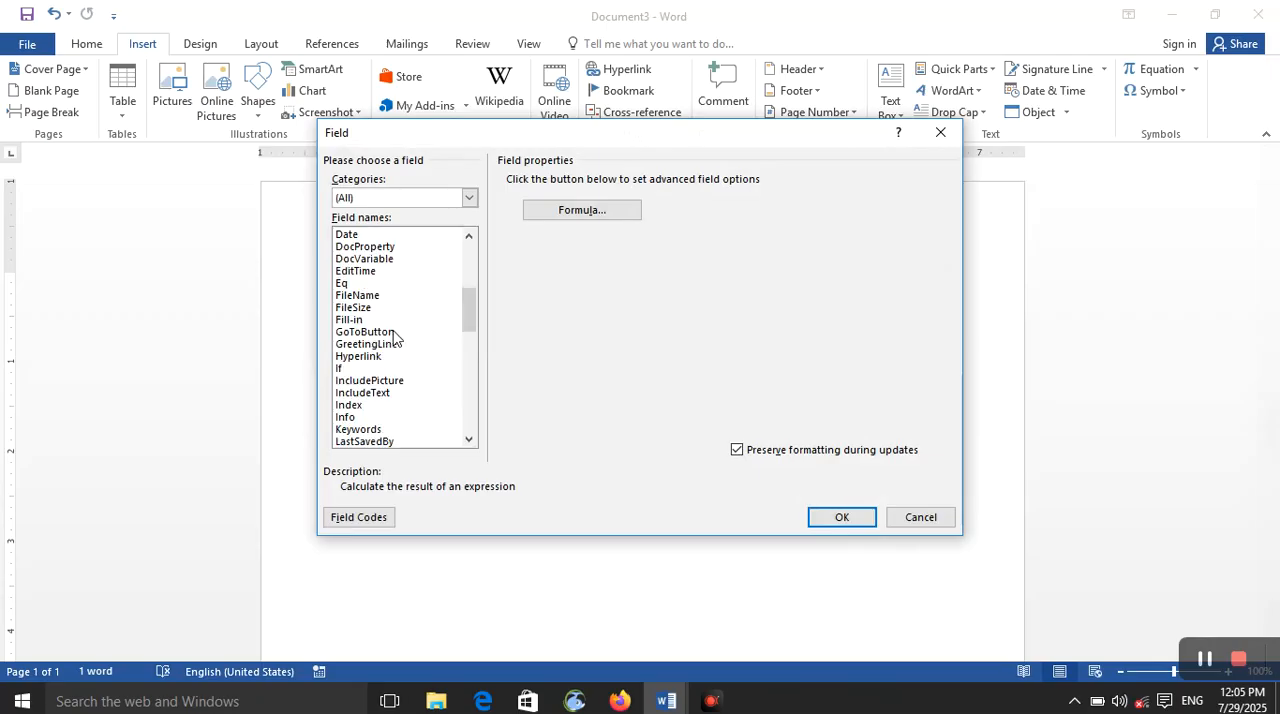
scroll(385, 378, "up", 6)
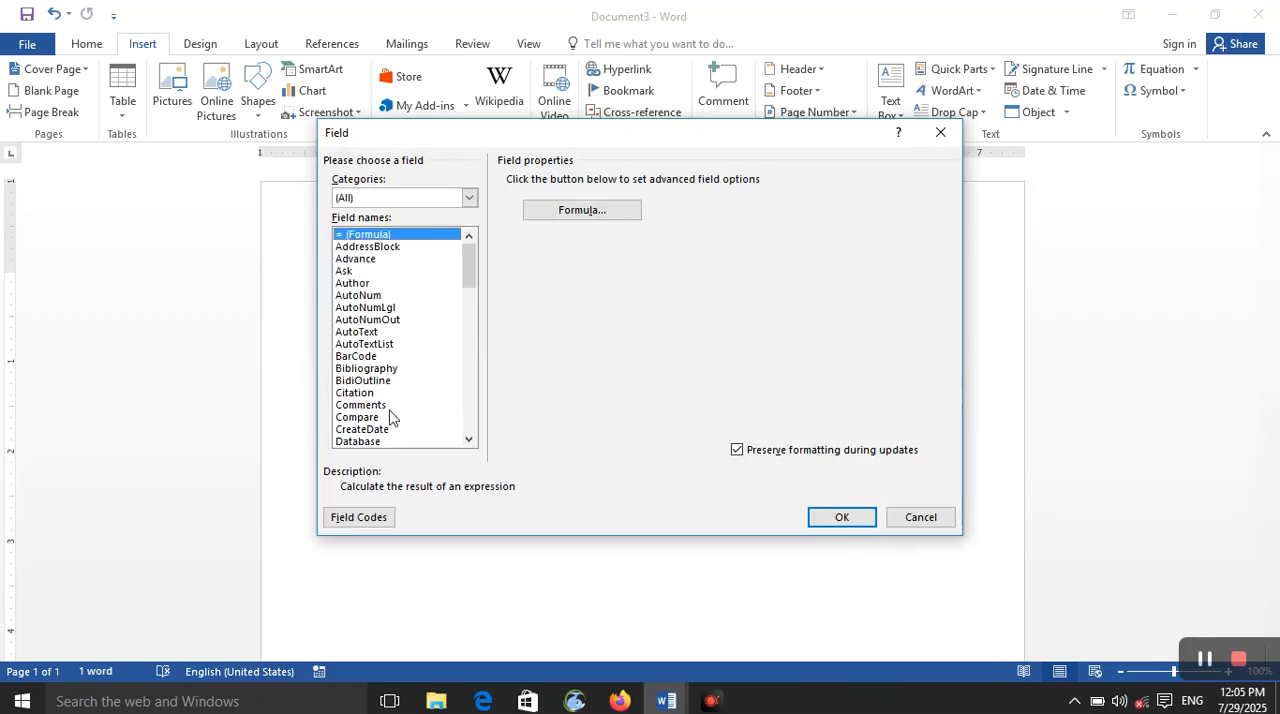
left_click_drag(470, 280, 463, 420)
left_click(402, 404)
left_click(421, 311)
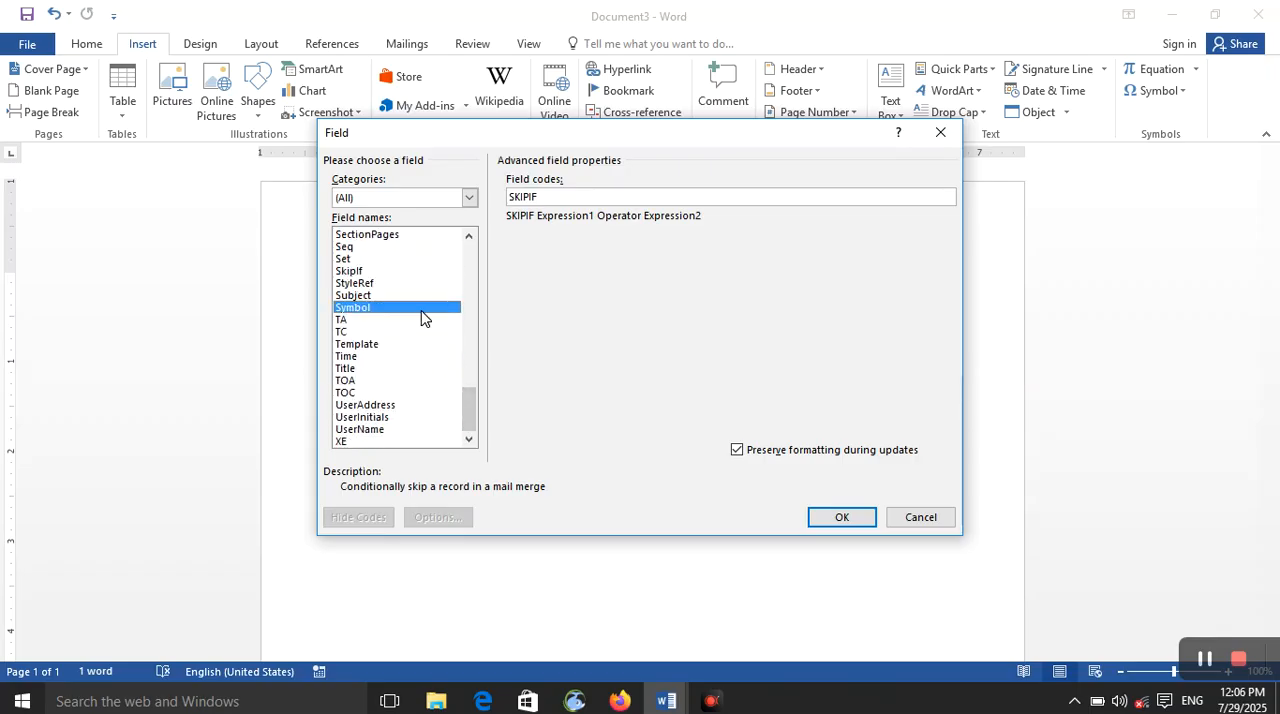
left_click_drag(462, 401, 491, 284)
left_click(426, 332)
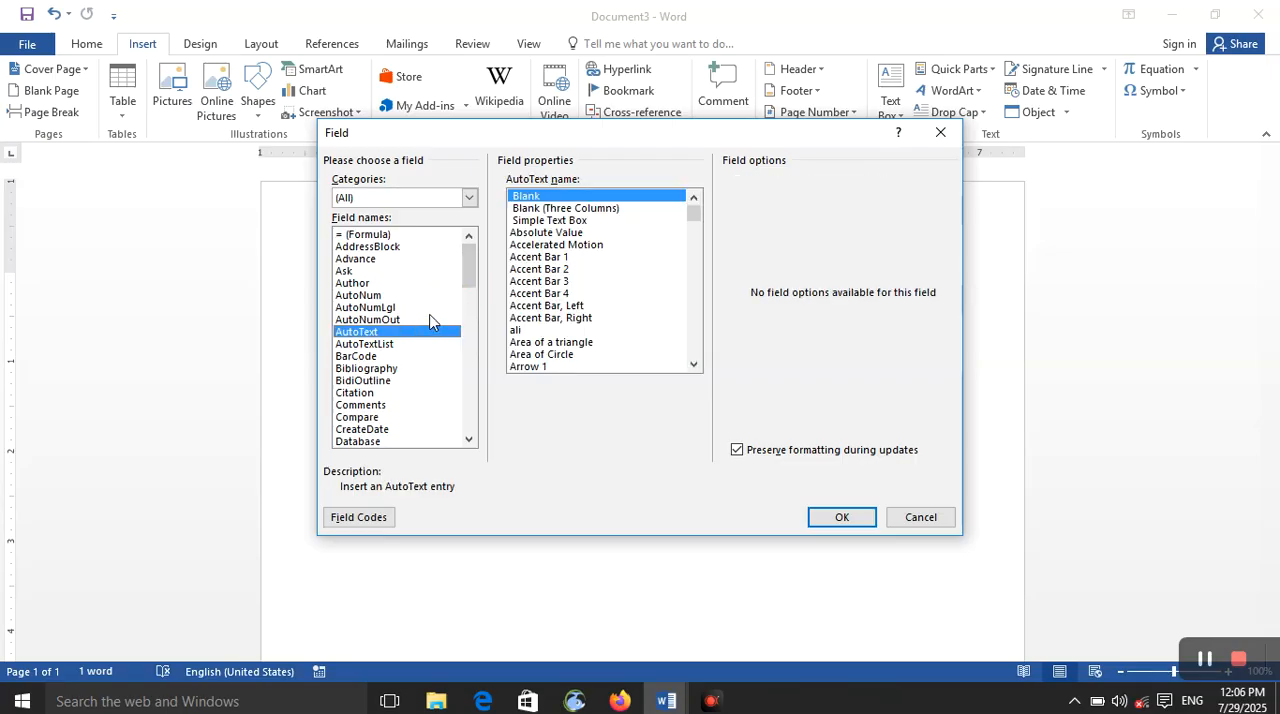
left_click(430, 308)
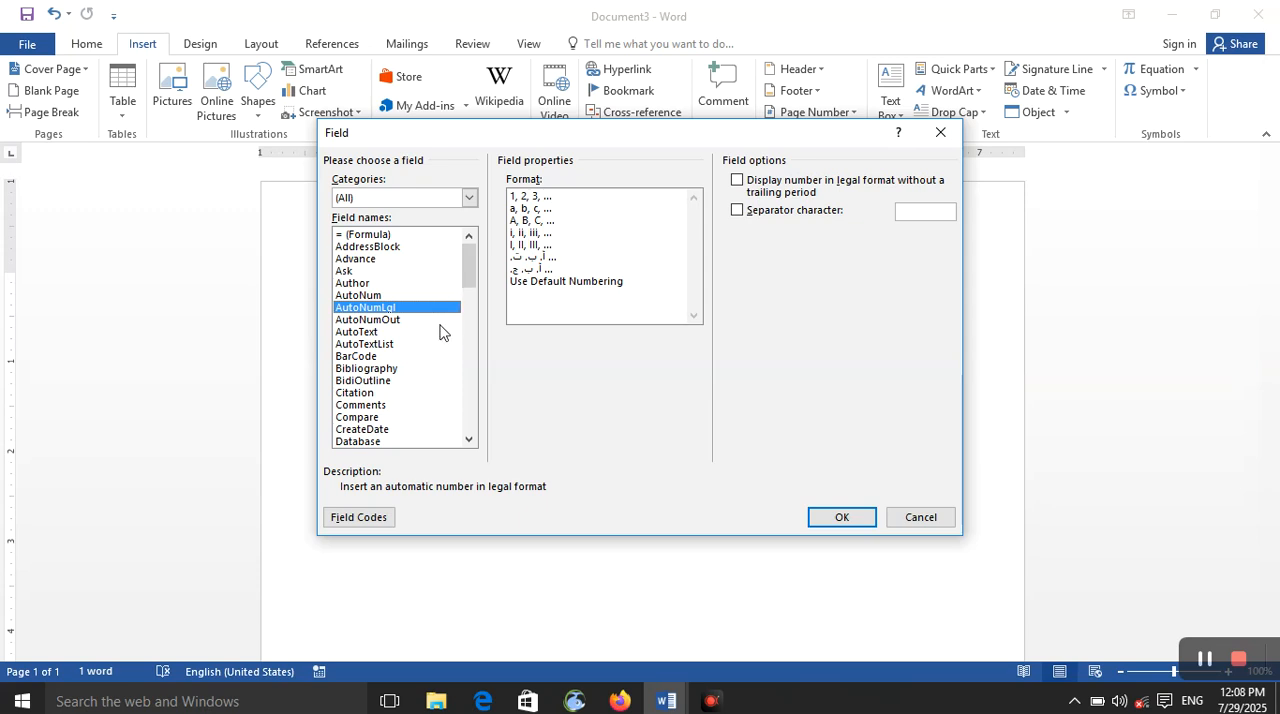
left_click(937, 146)
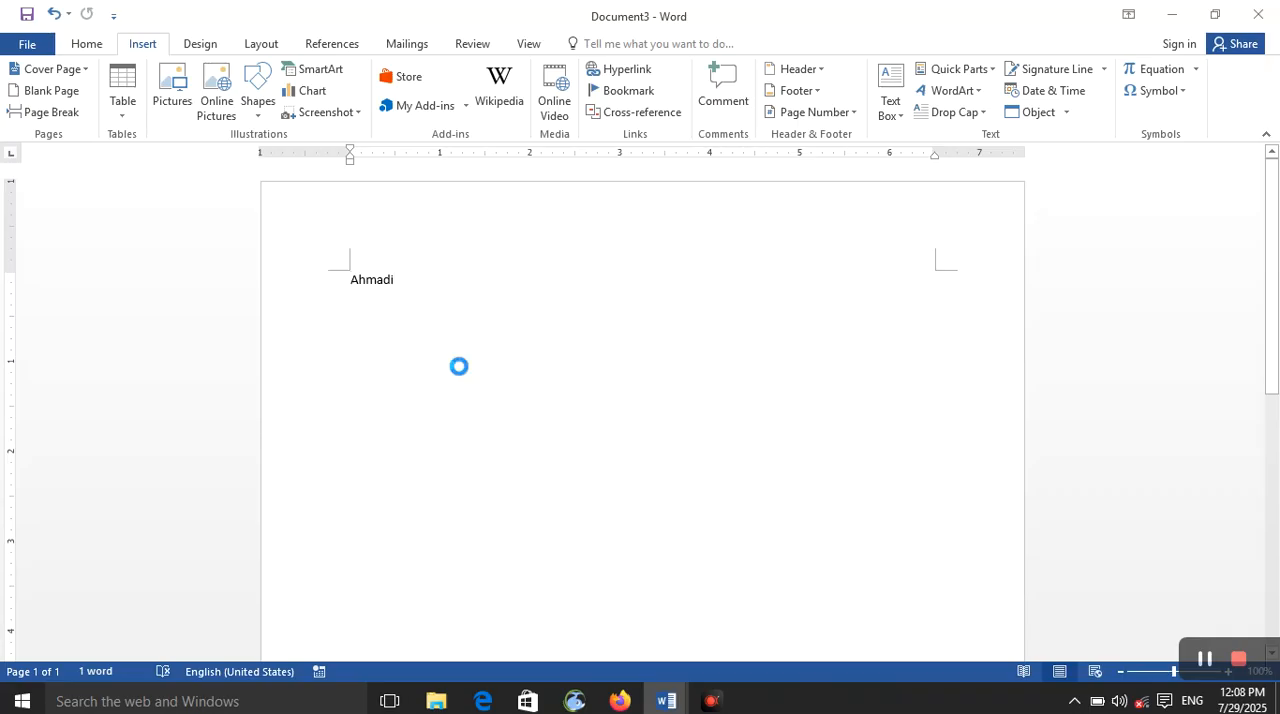
Step: Create a new blank document and fill it with sample text using =rand(200)
key("ctrl+n")
type("=rand")
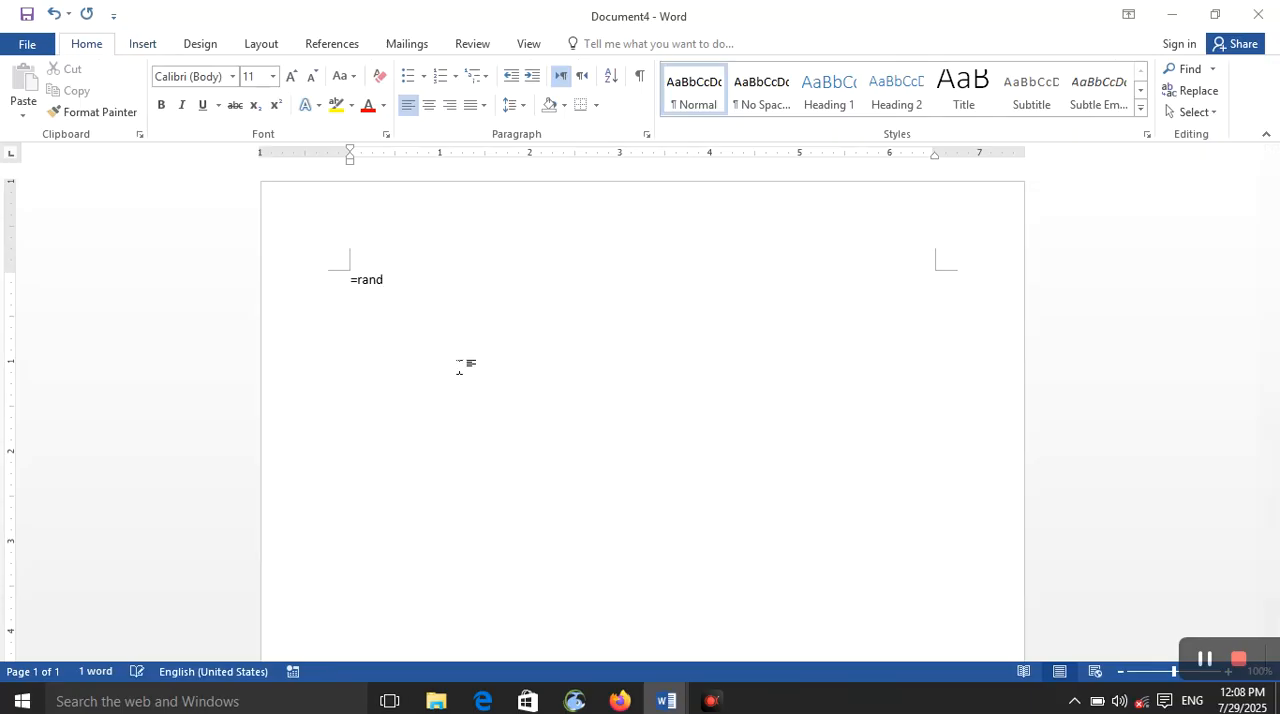
type("(200)")
key("Return")
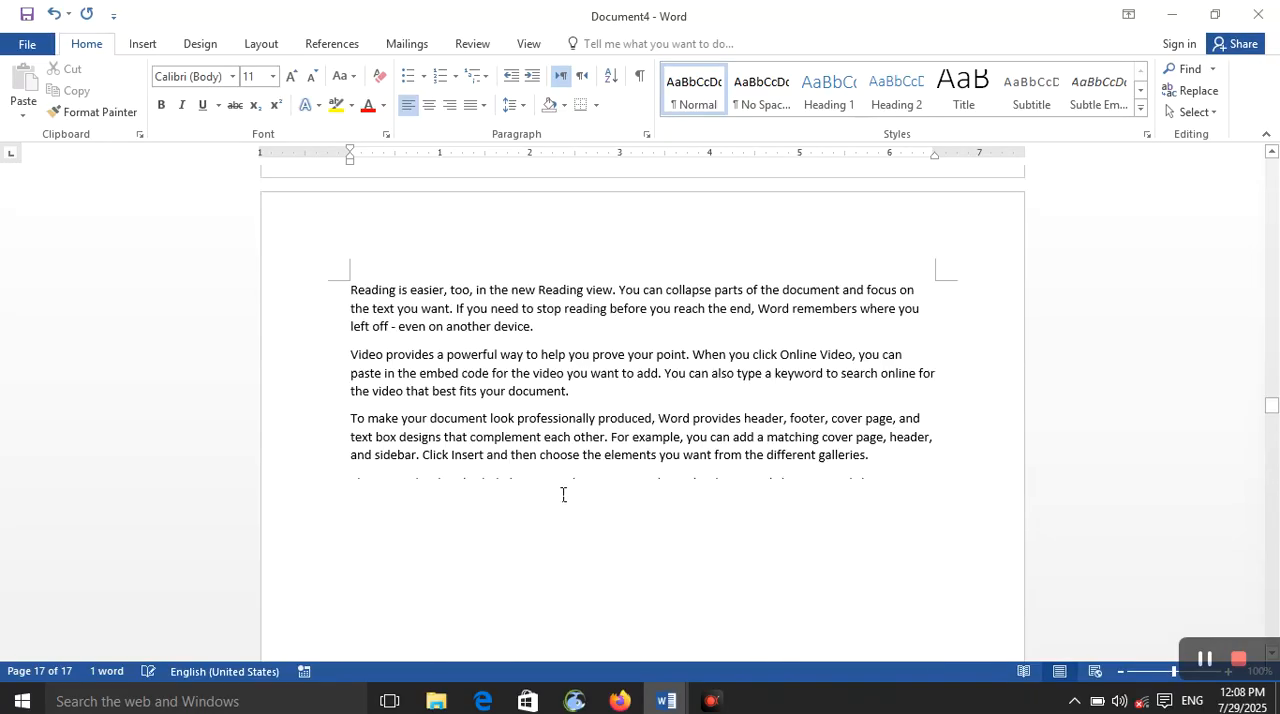
Step: Start inserting a Quick Parts field in the sample text and choose MacroButton as the field type
left_click(143, 46)
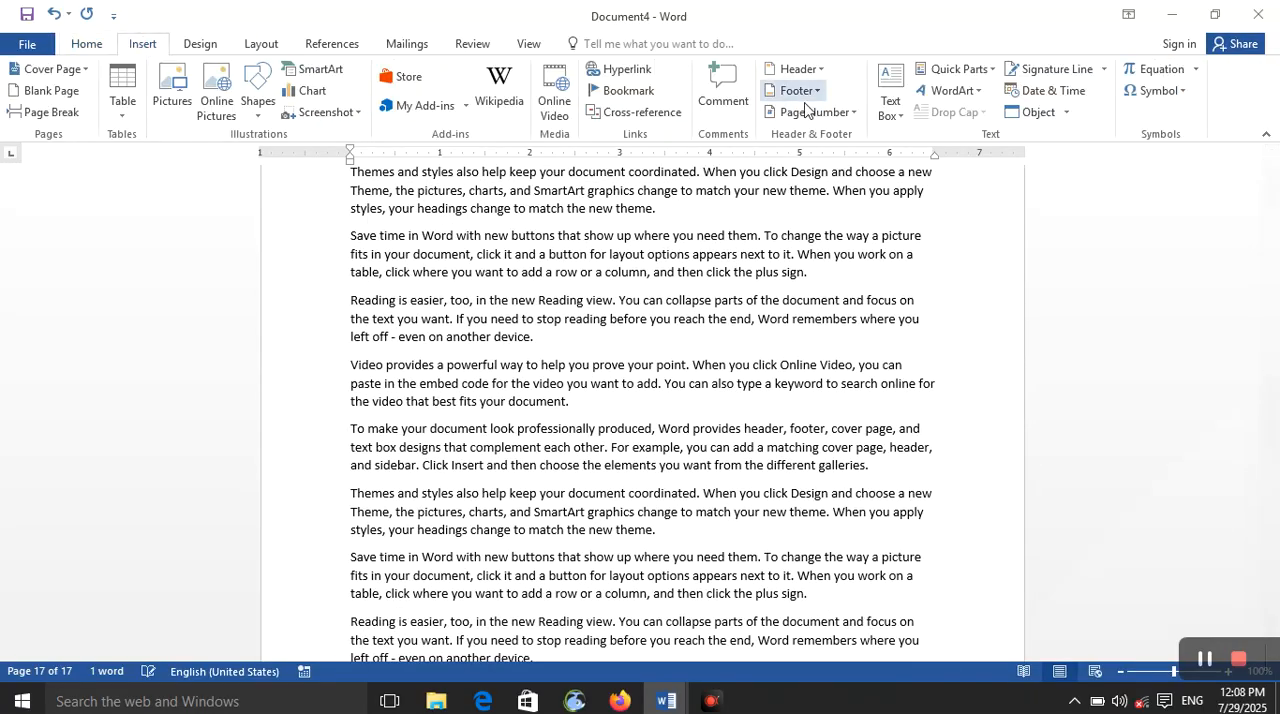
left_click(991, 69)
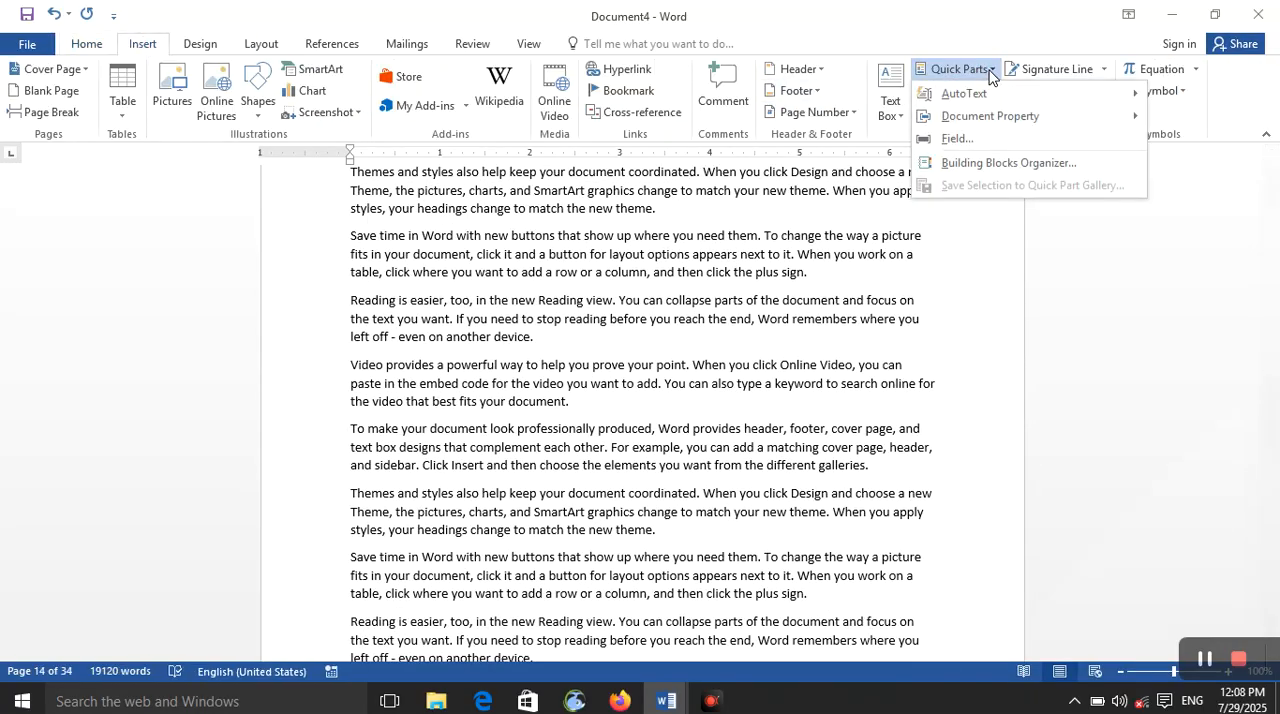
left_click(984, 137)
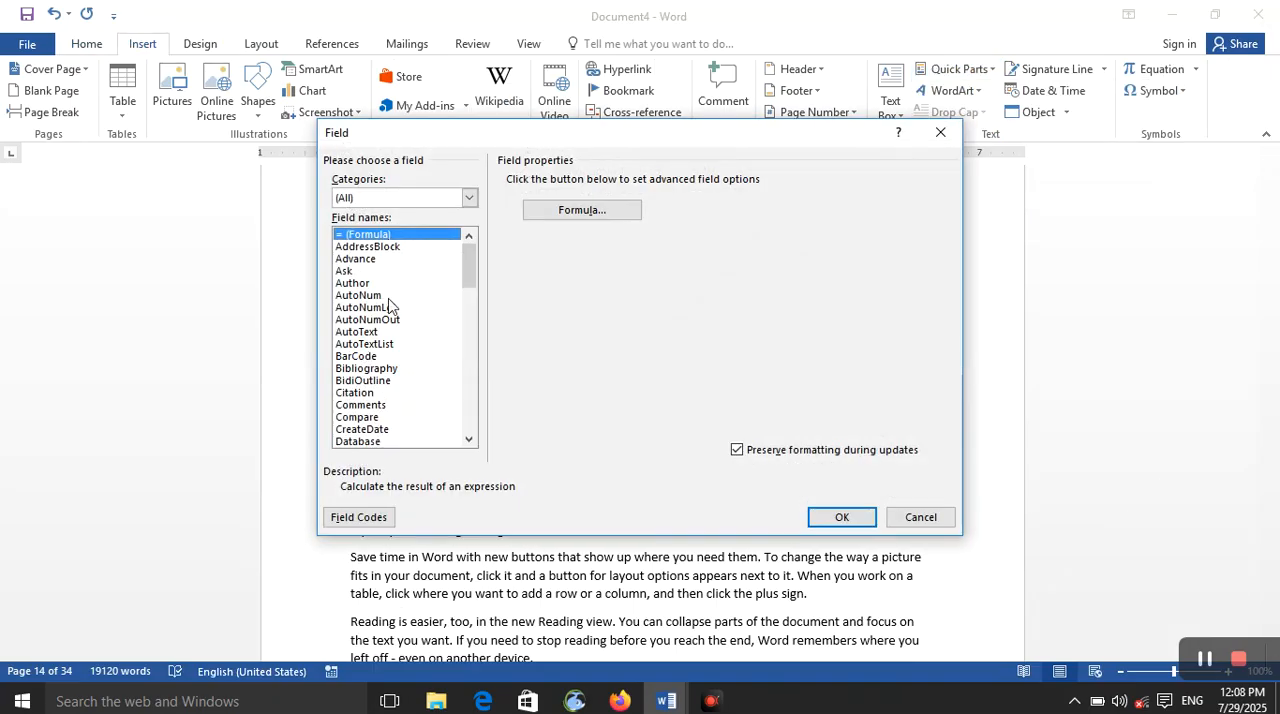
key("m")
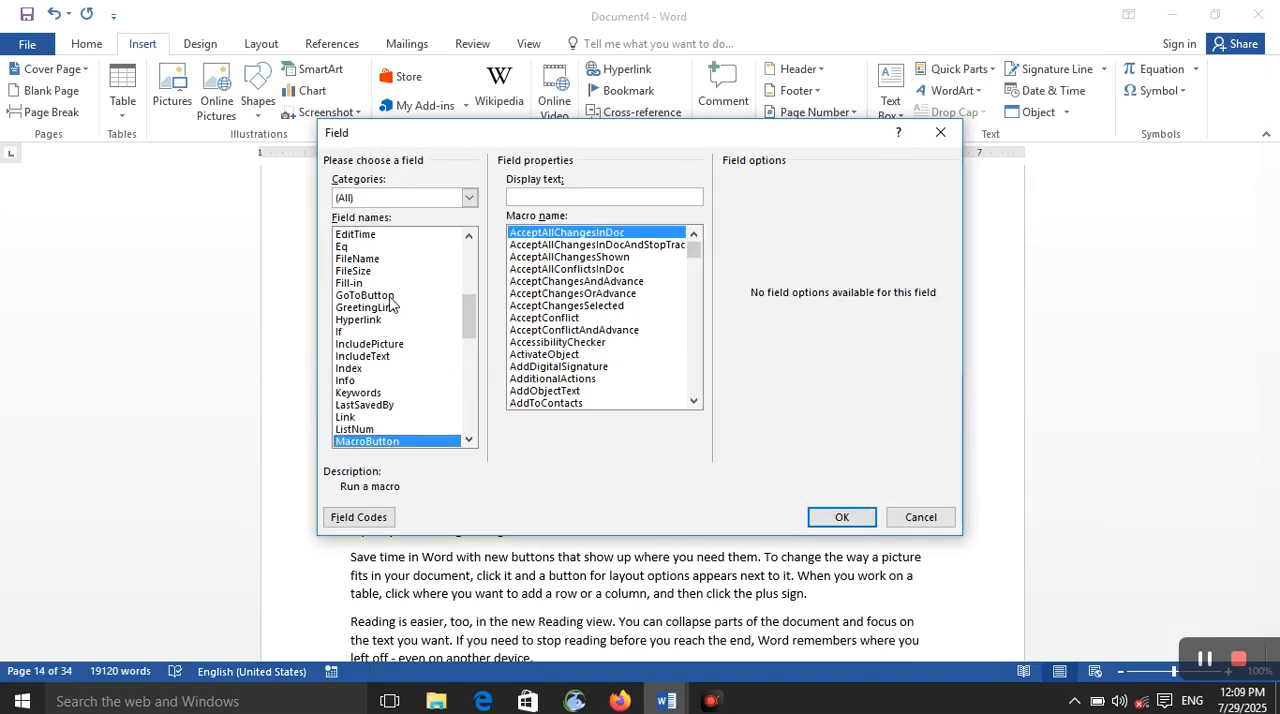
left_click(407, 440)
scroll(588, 365, "up", 6)
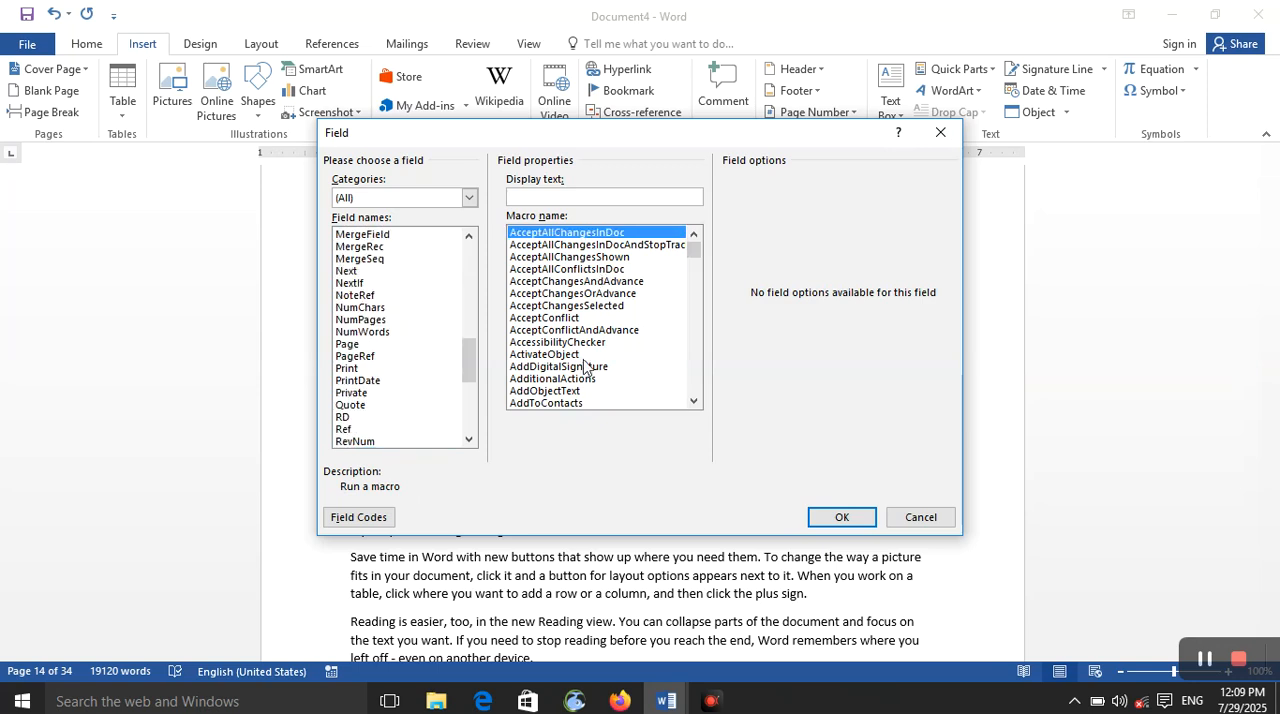
Step: Assign the AutoScroll macro to the MacroButton field and confirm it without any display text
mouse_move(693, 250)
left_mouse_down()
mouse_move(694, 276)
mouse_move(695, 248)
left_mouse_up()
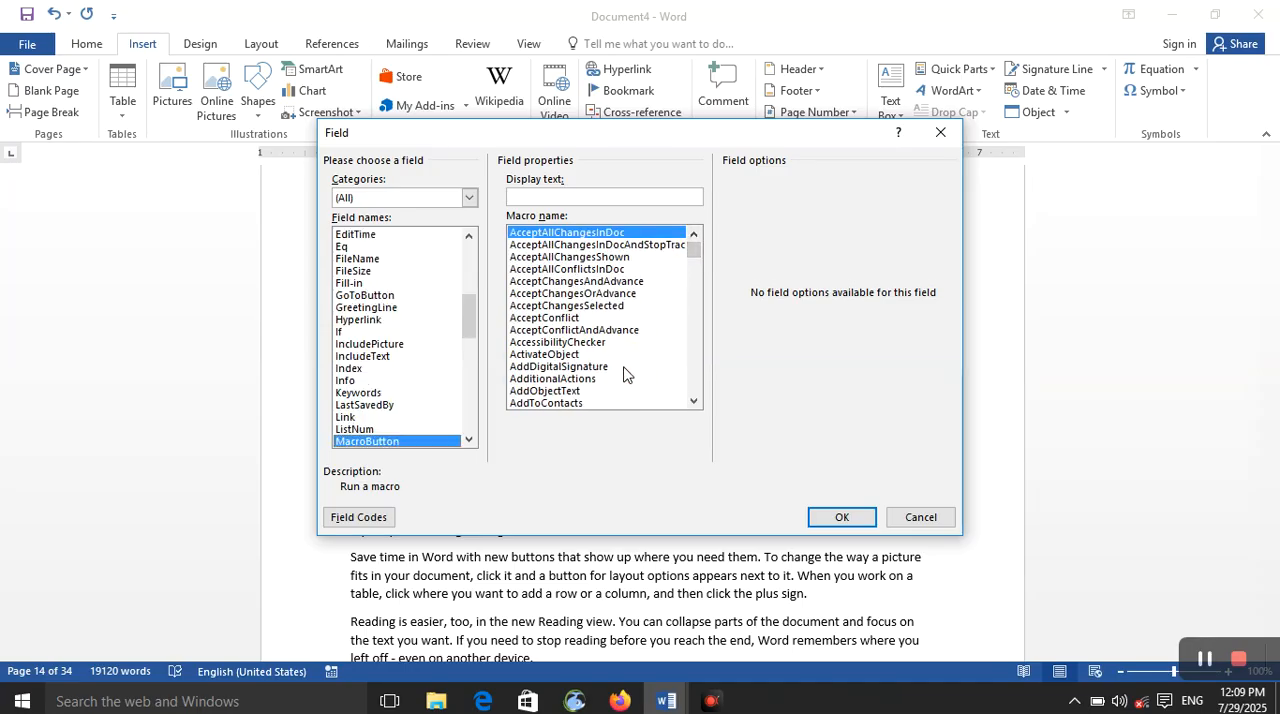
left_click(693, 401)
left_click(693, 401)
left_click(693, 401)
left_click(693, 401)
left_click(693, 401)
left_click(693, 401)
left_click(693, 401)
left_click(693, 401)
left_click(693, 401)
left_click(693, 401)
left_click(693, 401)
left_click(693, 401)
left_click(693, 401)
left_click(693, 401)
left_click(693, 401)
left_click(693, 401)
left_click(693, 401)
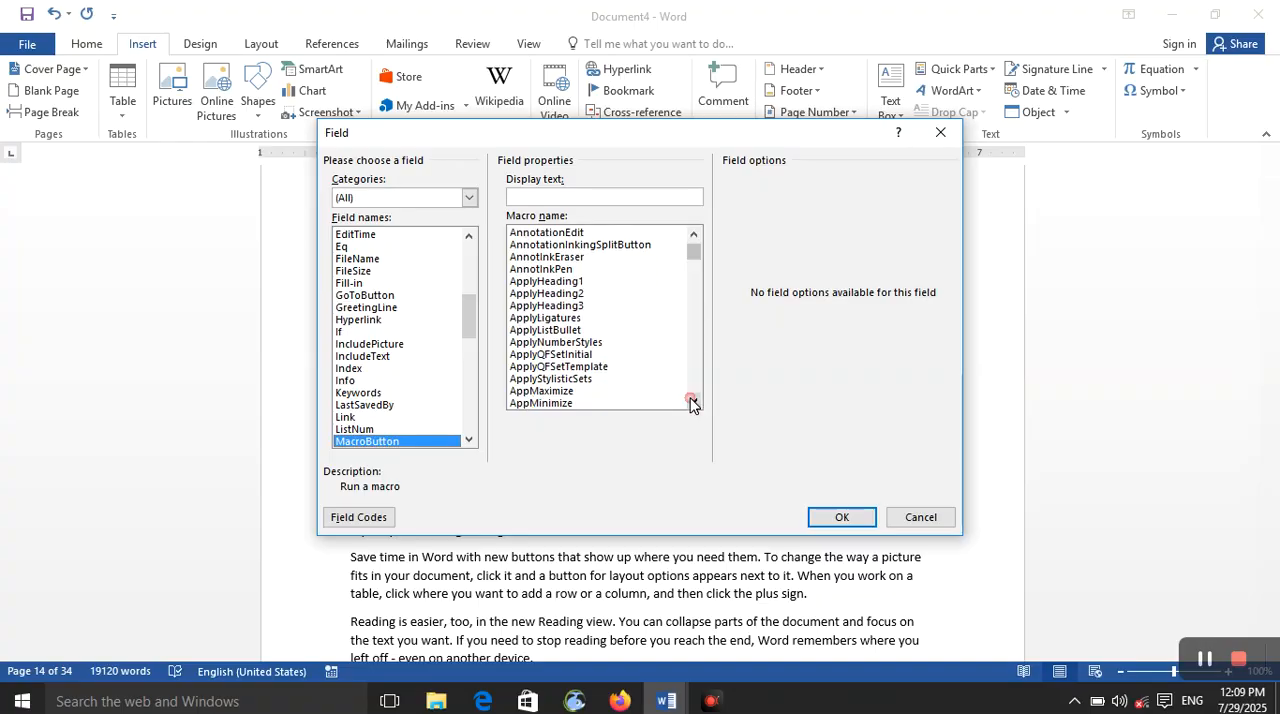
left_click(693, 401)
left_click(693, 401)
left_click(693, 401)
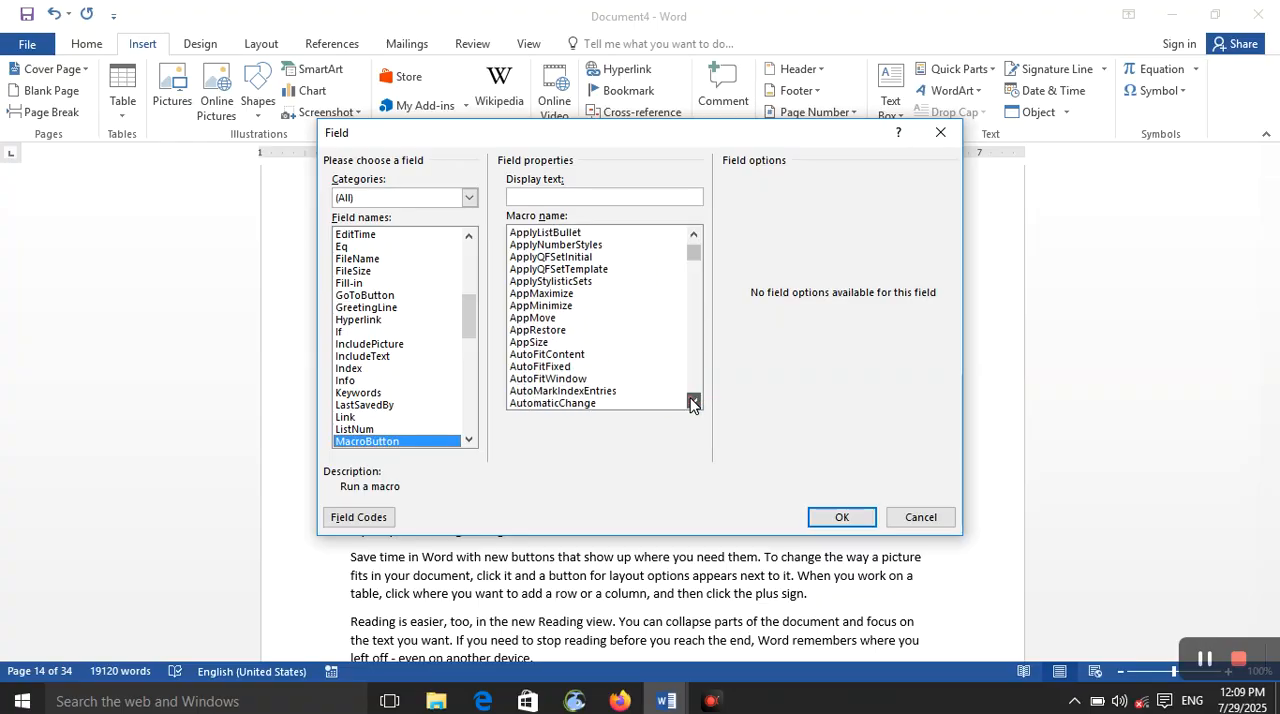
left_click(693, 401)
left_click(693, 401)
left_click(693, 401)
left_click(607, 379)
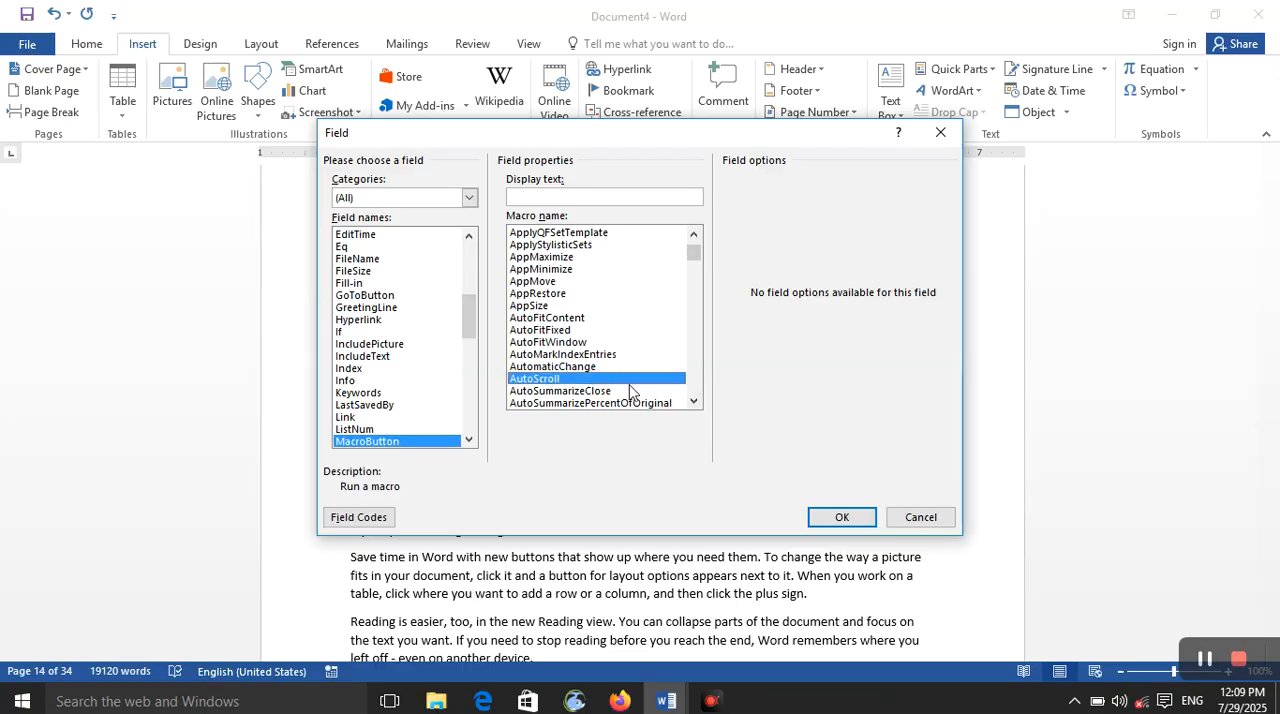
left_click(818, 508)
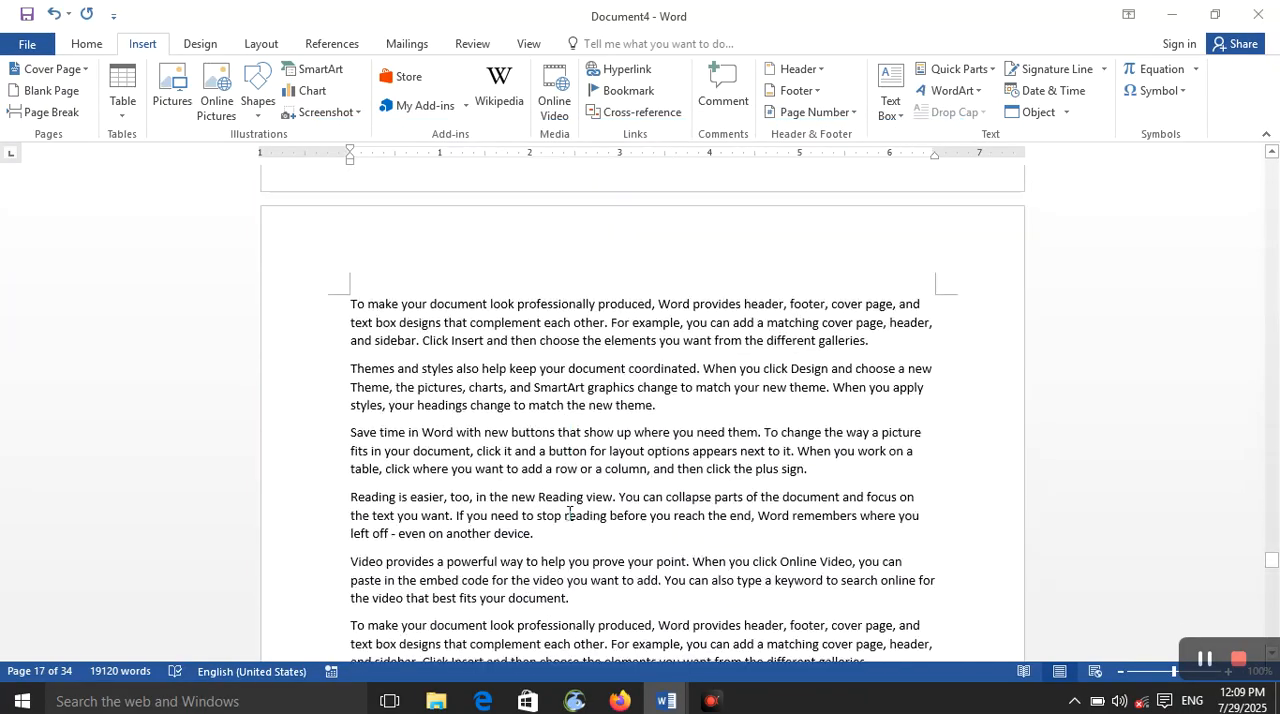
Step: Insert a MacroButton field at the end of the document with display text "afghan" and the AutoScroll macro
key("ctrl+End")
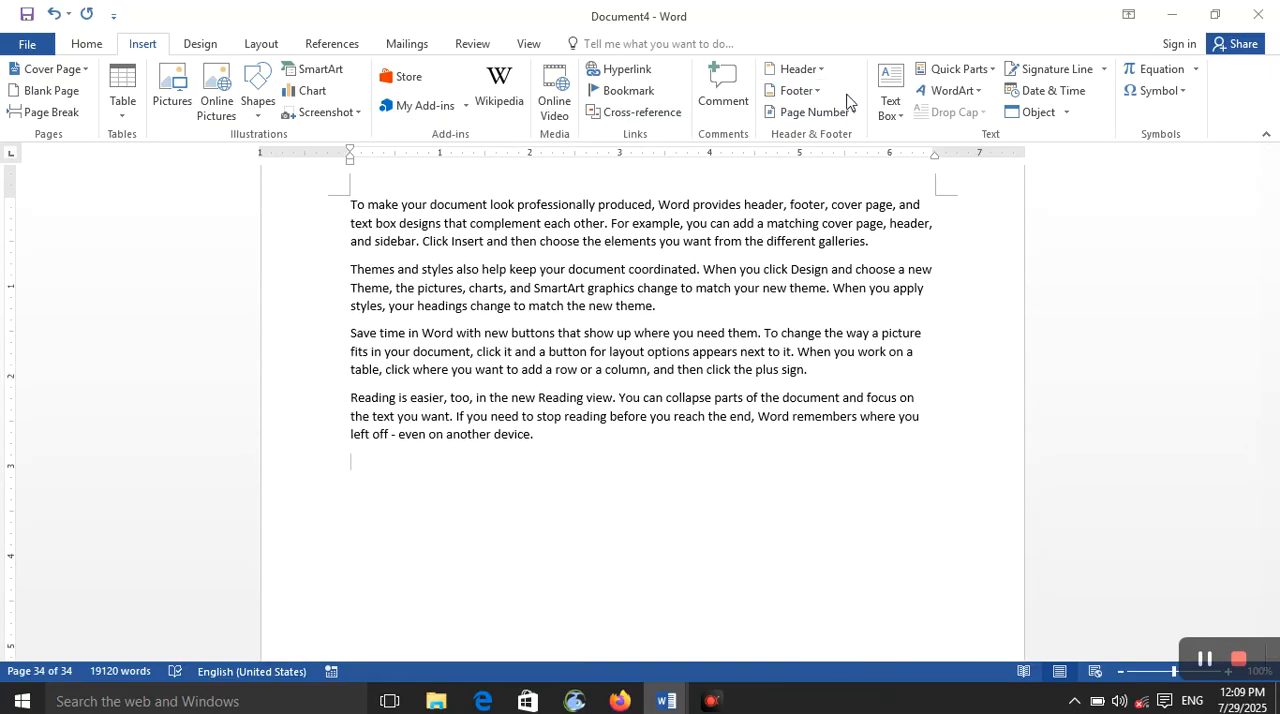
left_click(983, 72)
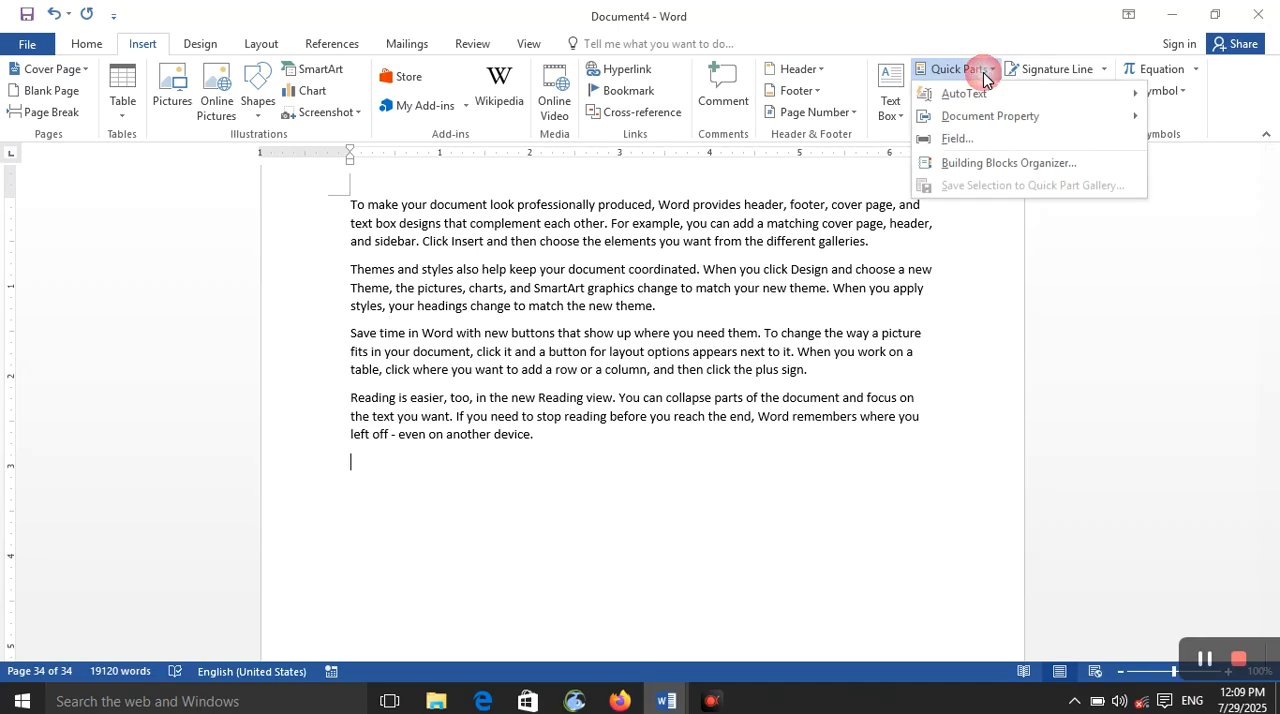
left_click(957, 139)
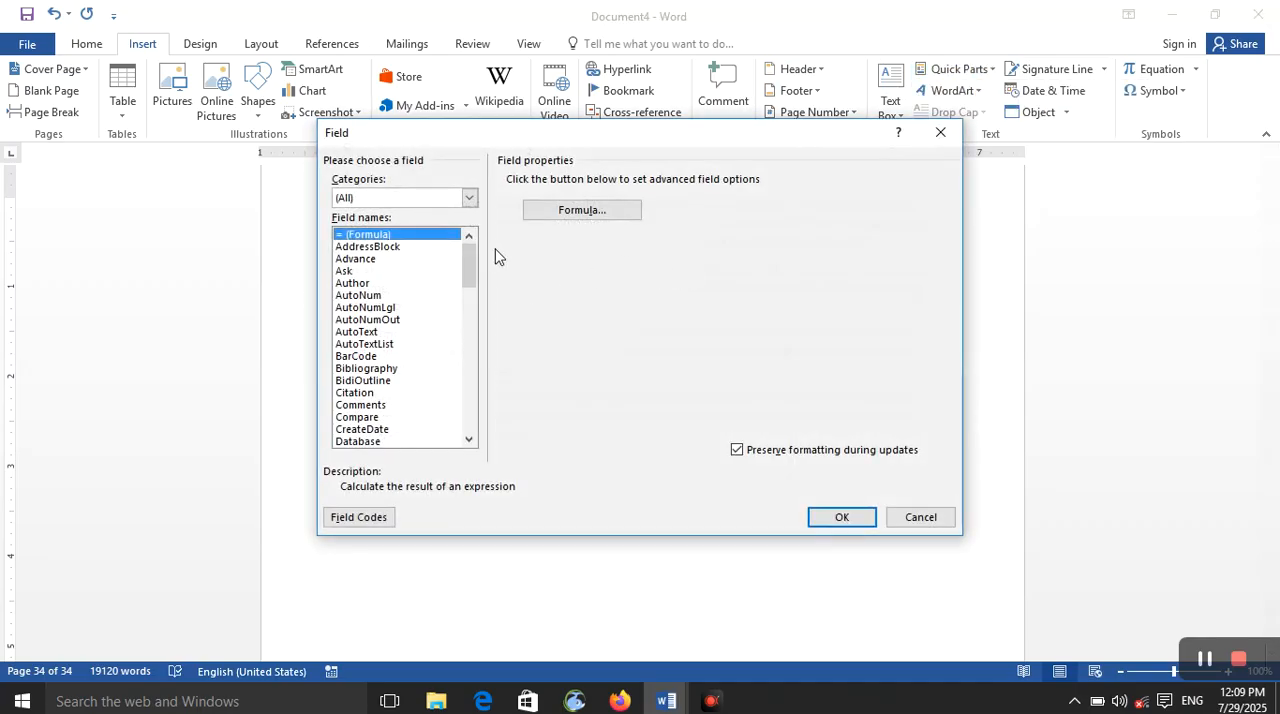
key("m")
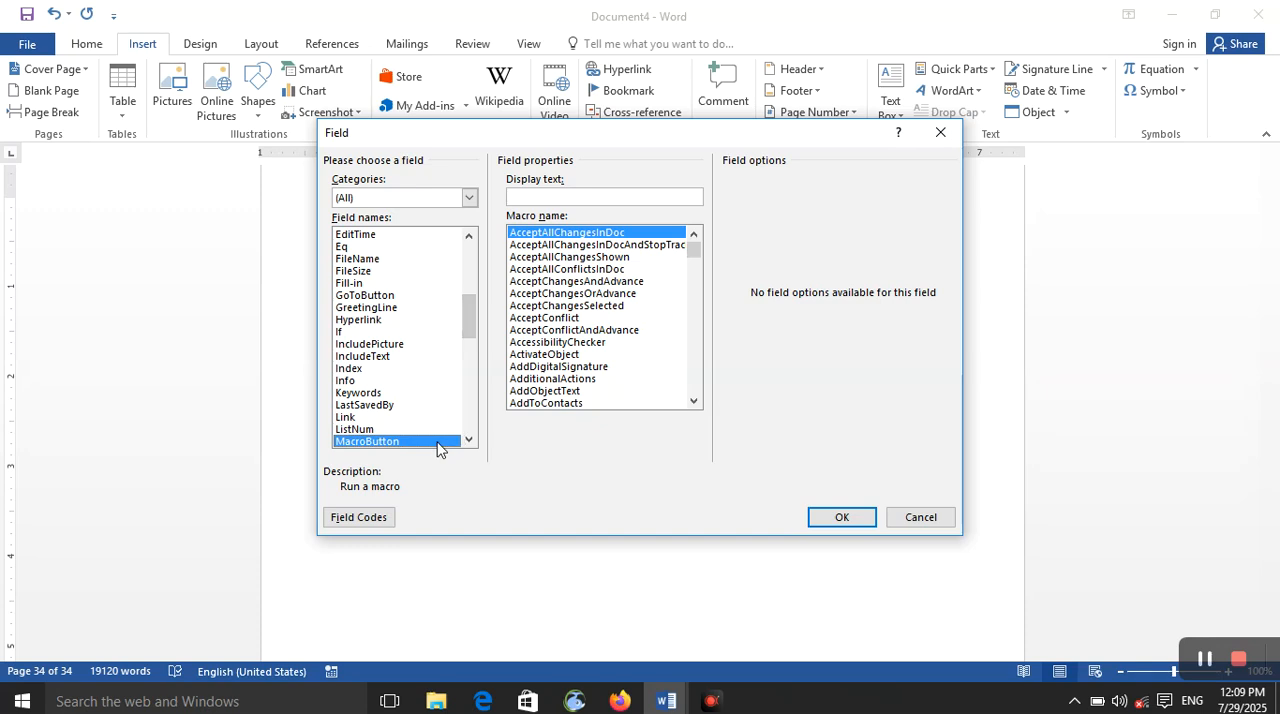
left_click(593, 199)
mouse_move(691, 251)
left_mouse_down()
mouse_move(690, 275)
mouse_move(690, 259)
left_mouse_up()
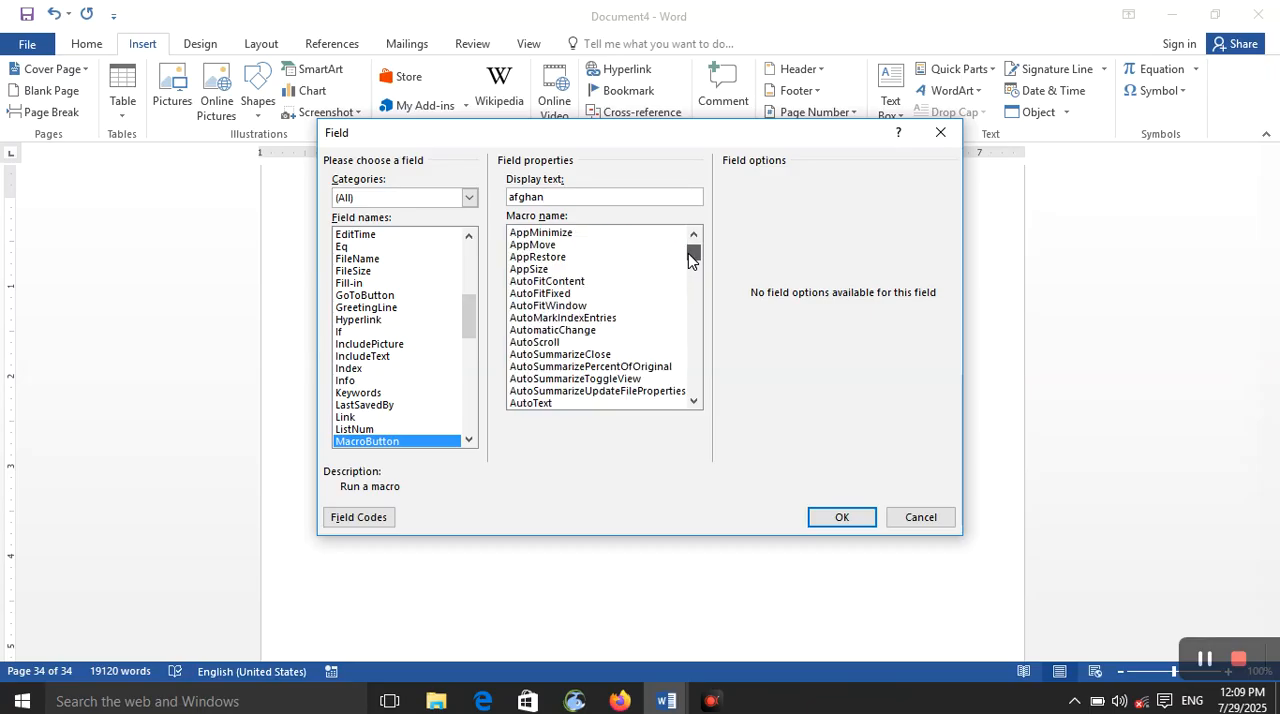
left_click(600, 342)
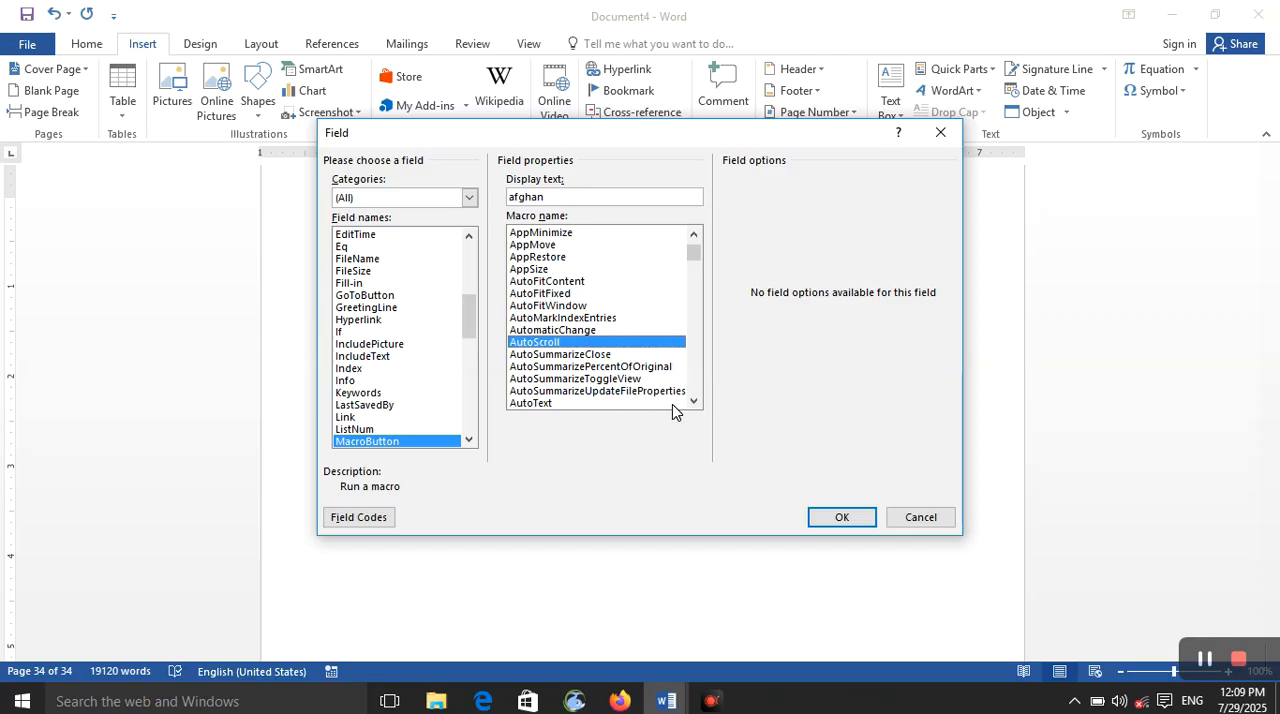
left_click(840, 517)
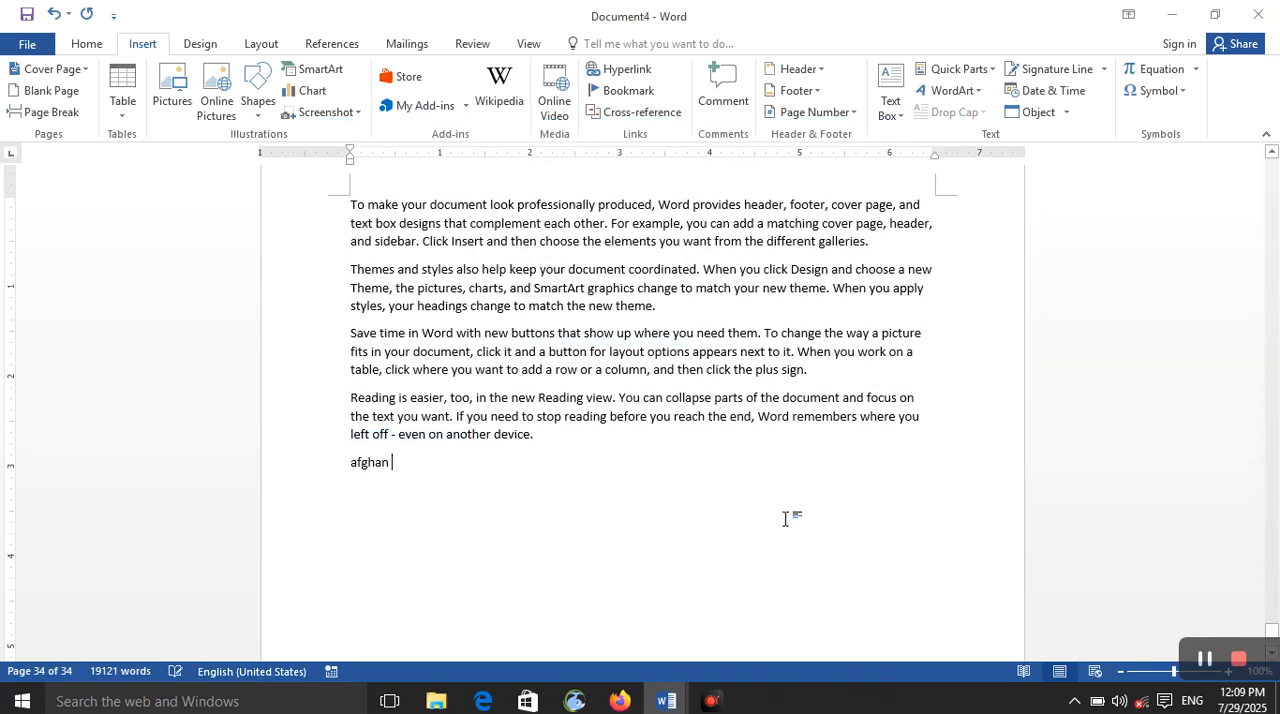
Step: Run the AutoScroll macro from the "afghan" field to move through the pages, and stop the scrolling
double_click(365, 464)
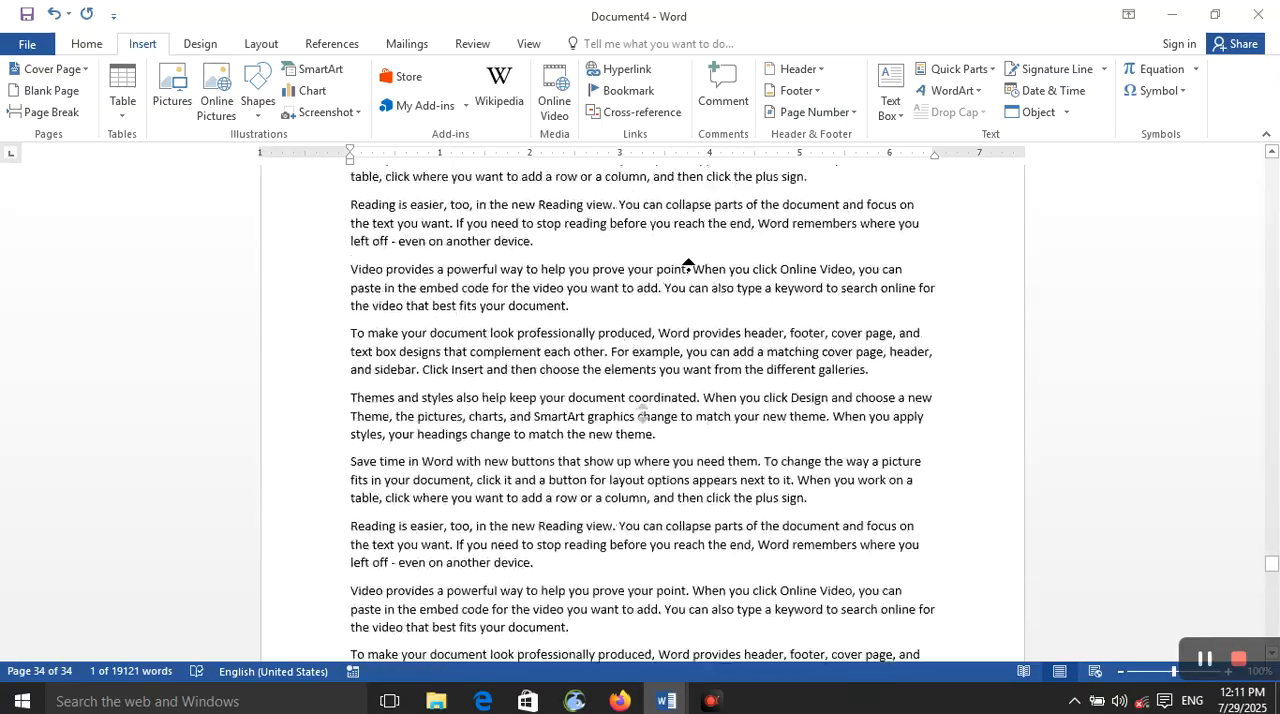
left_click(742, 350)
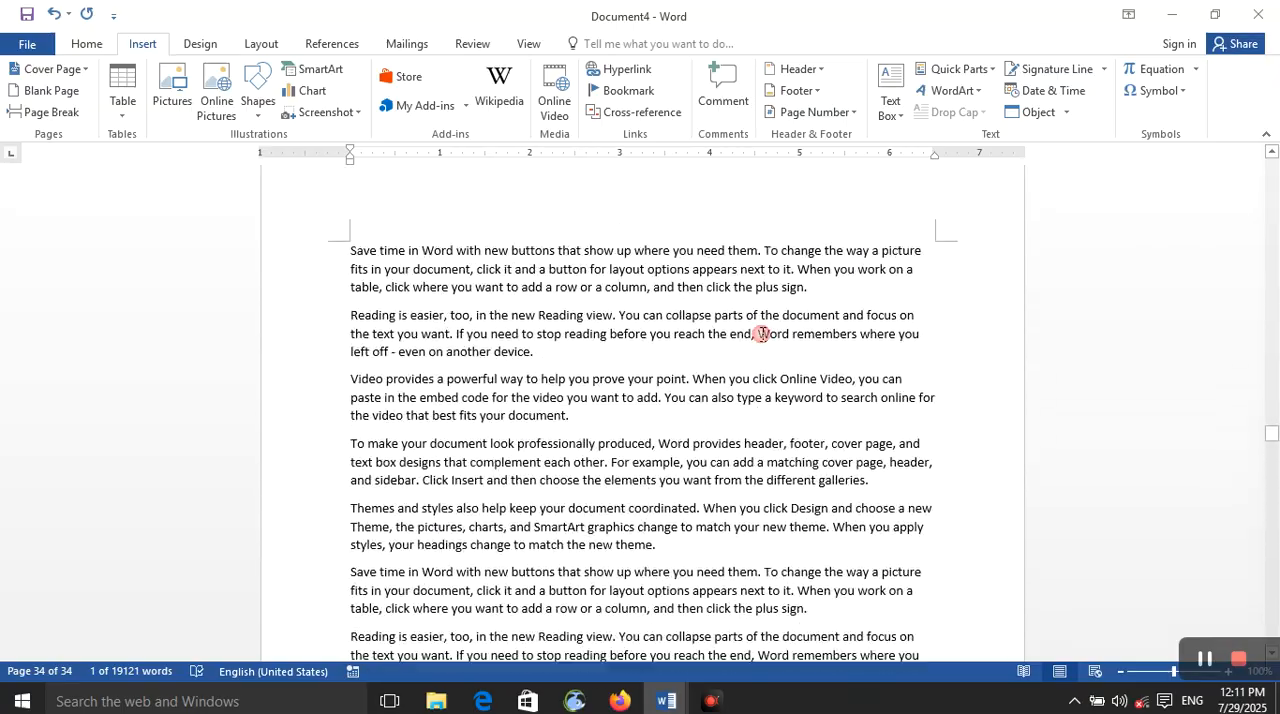
Step: Insert a Date field in the yyyy-MM-dd format at the end of the document and go to the inserted date
scroll(758, 336, "down", 5)
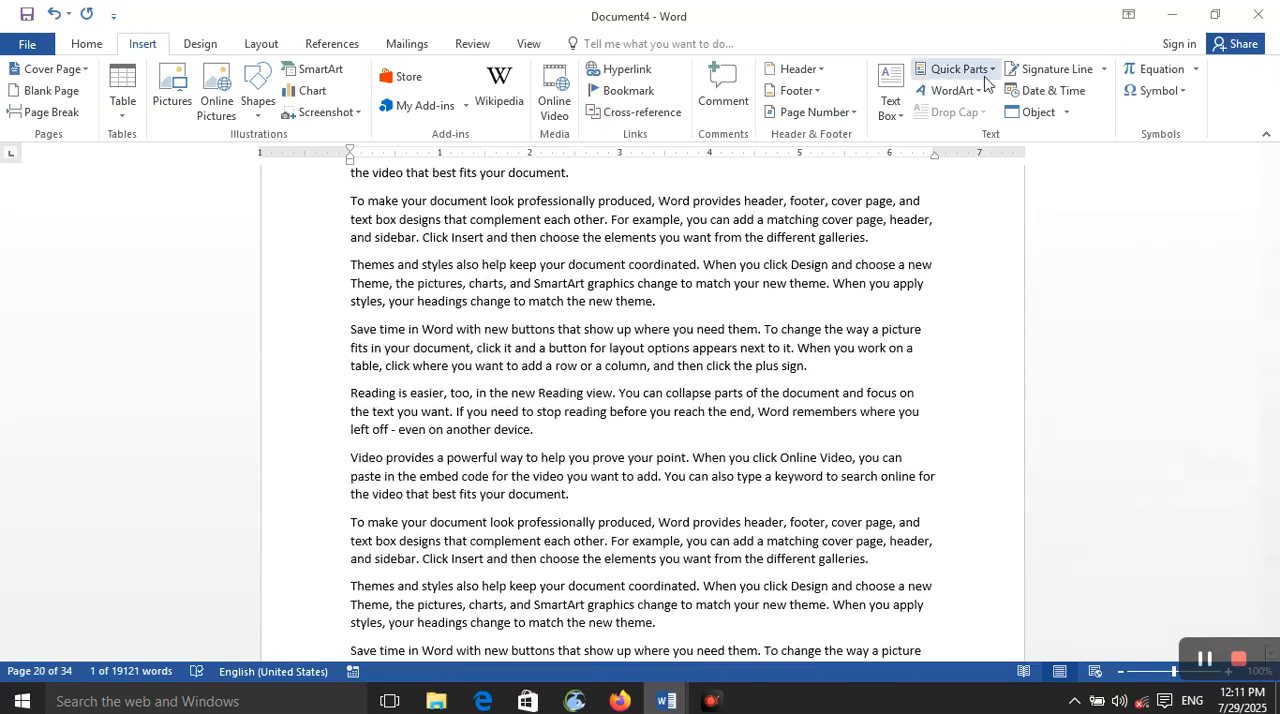
left_click(957, 68)
left_click(977, 139)
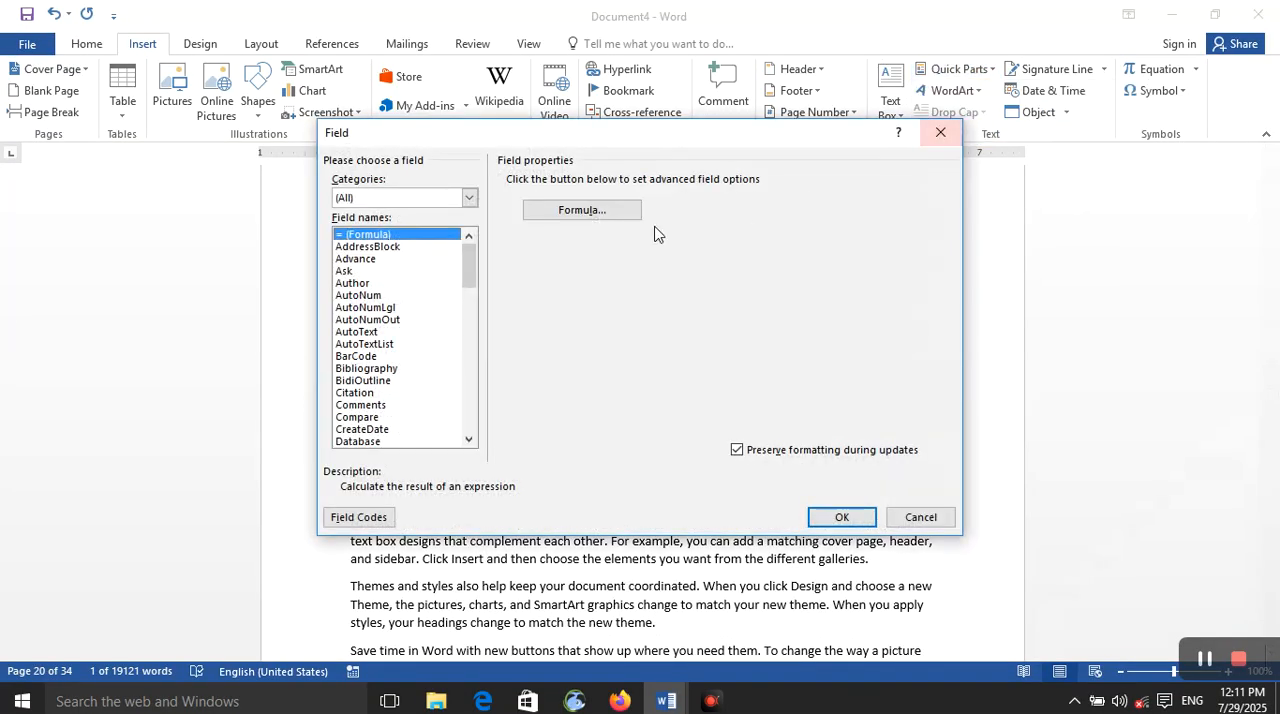
scroll(440, 355, "down", 12)
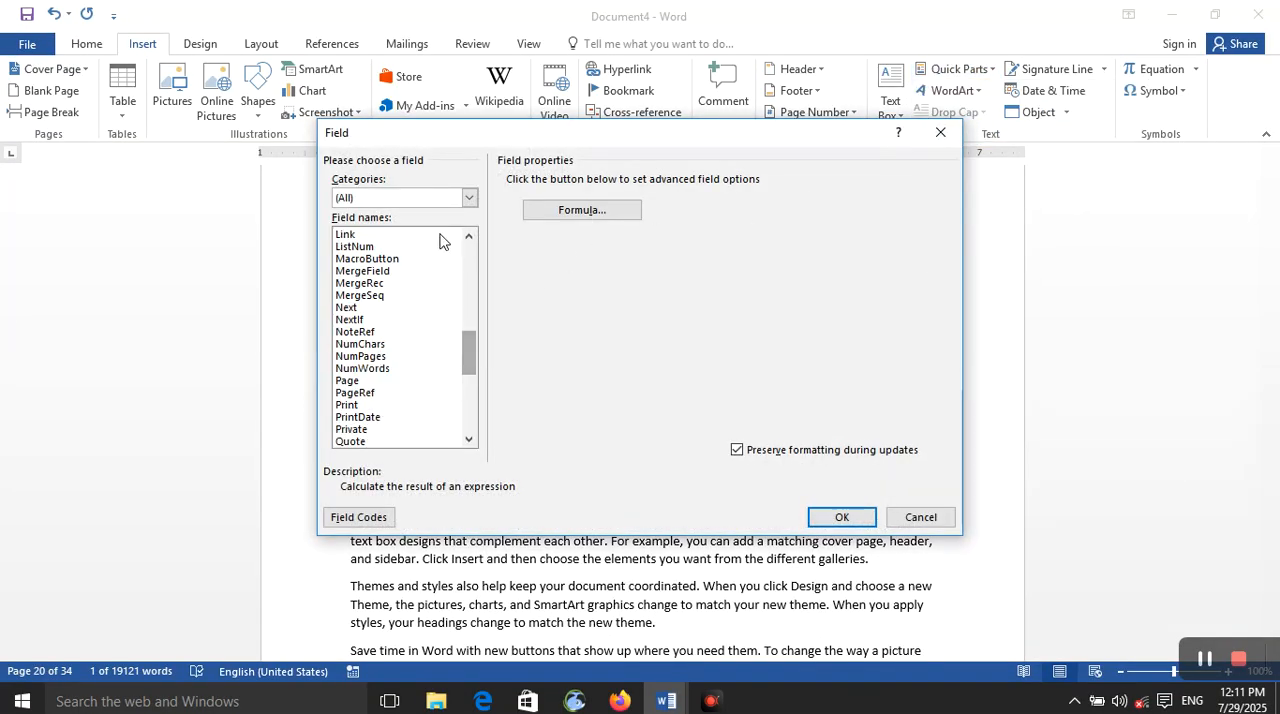
key("d")
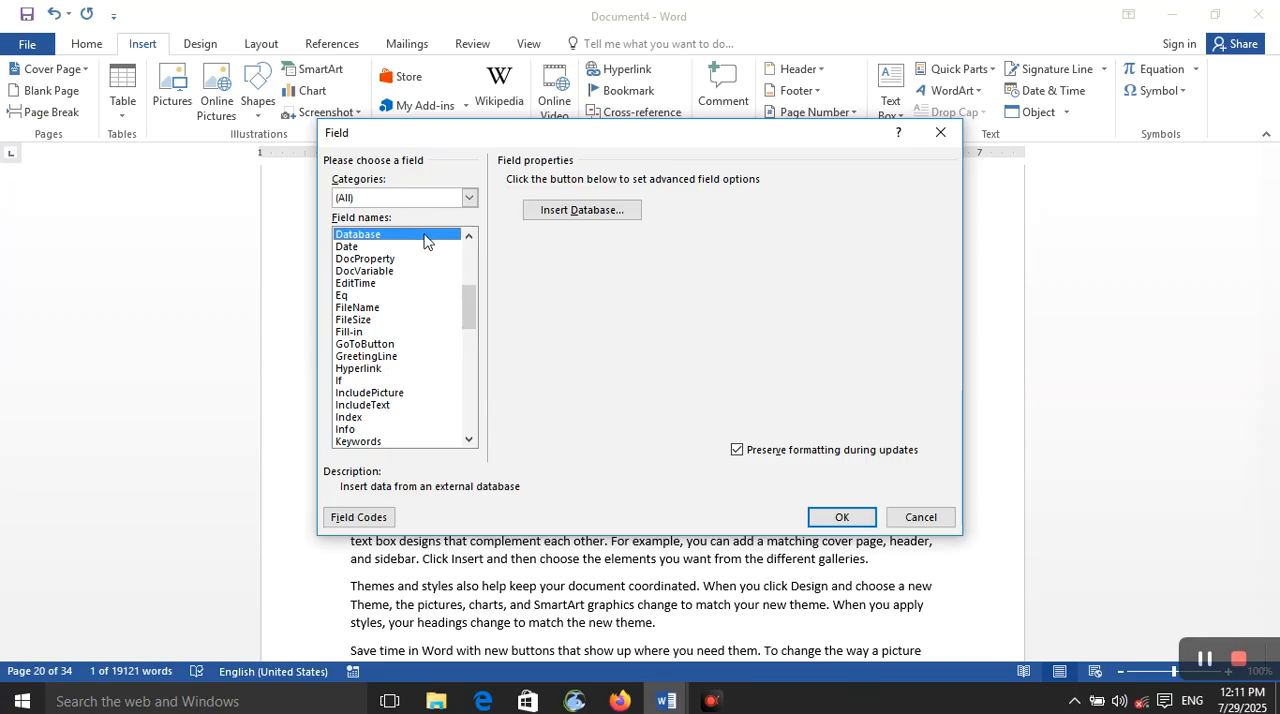
left_click(423, 246)
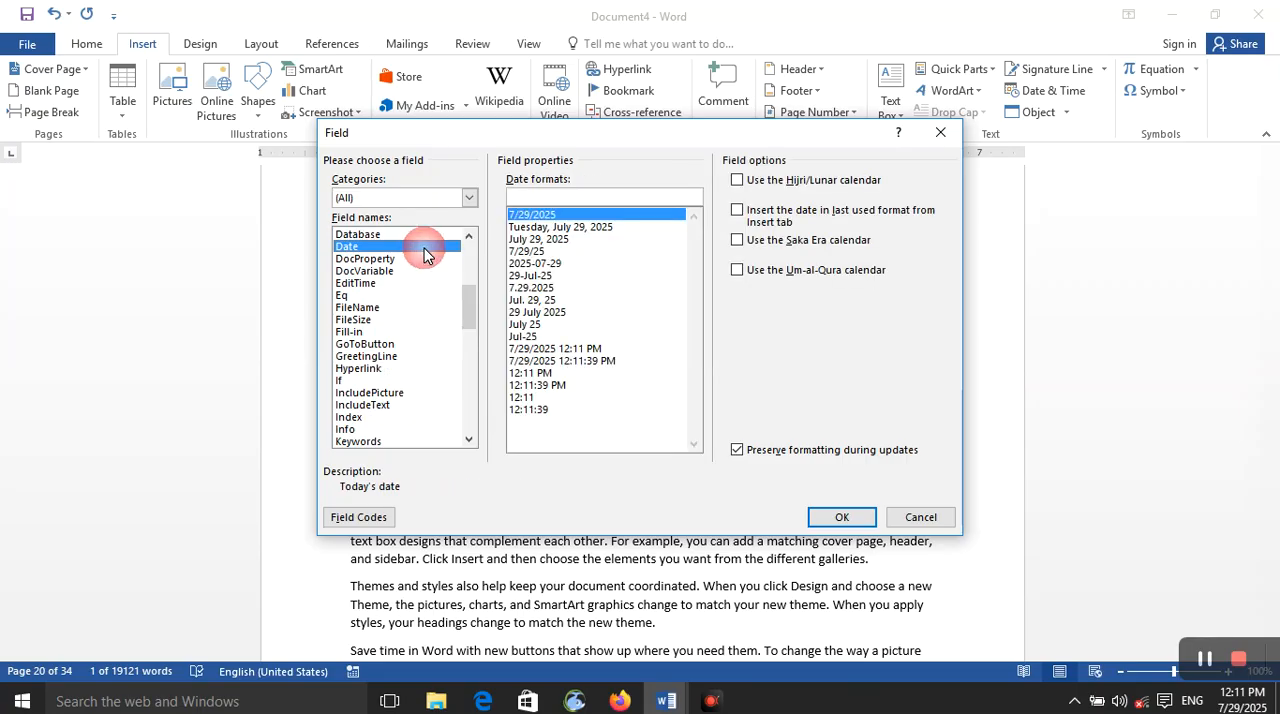
left_click(566, 263)
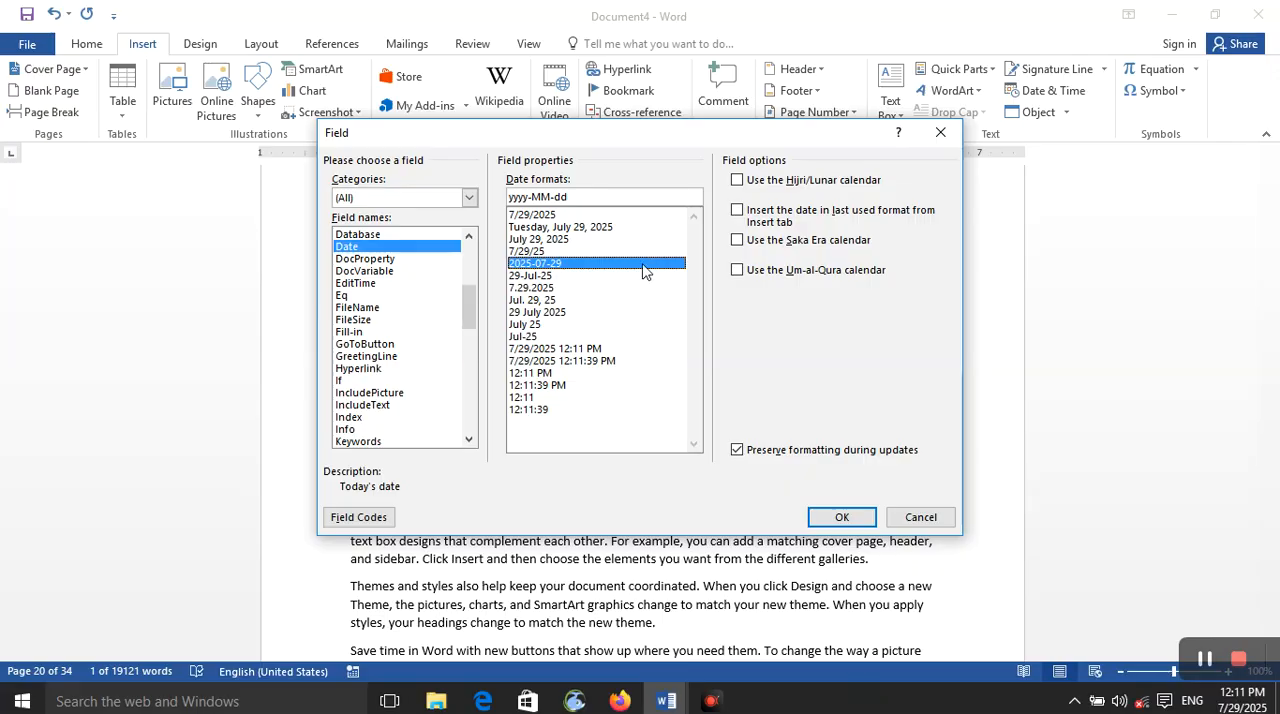
left_click(814, 516)
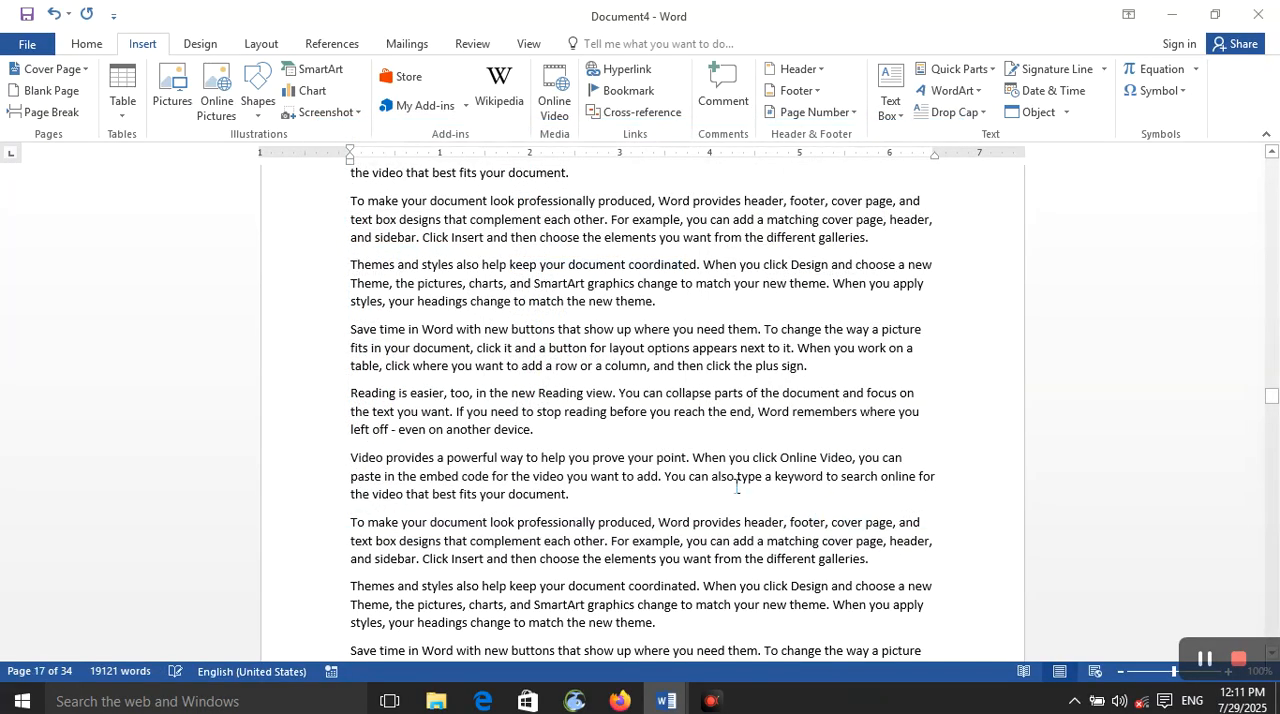
scroll(714, 468, "down", 7)
scroll(700, 457, "down", 20)
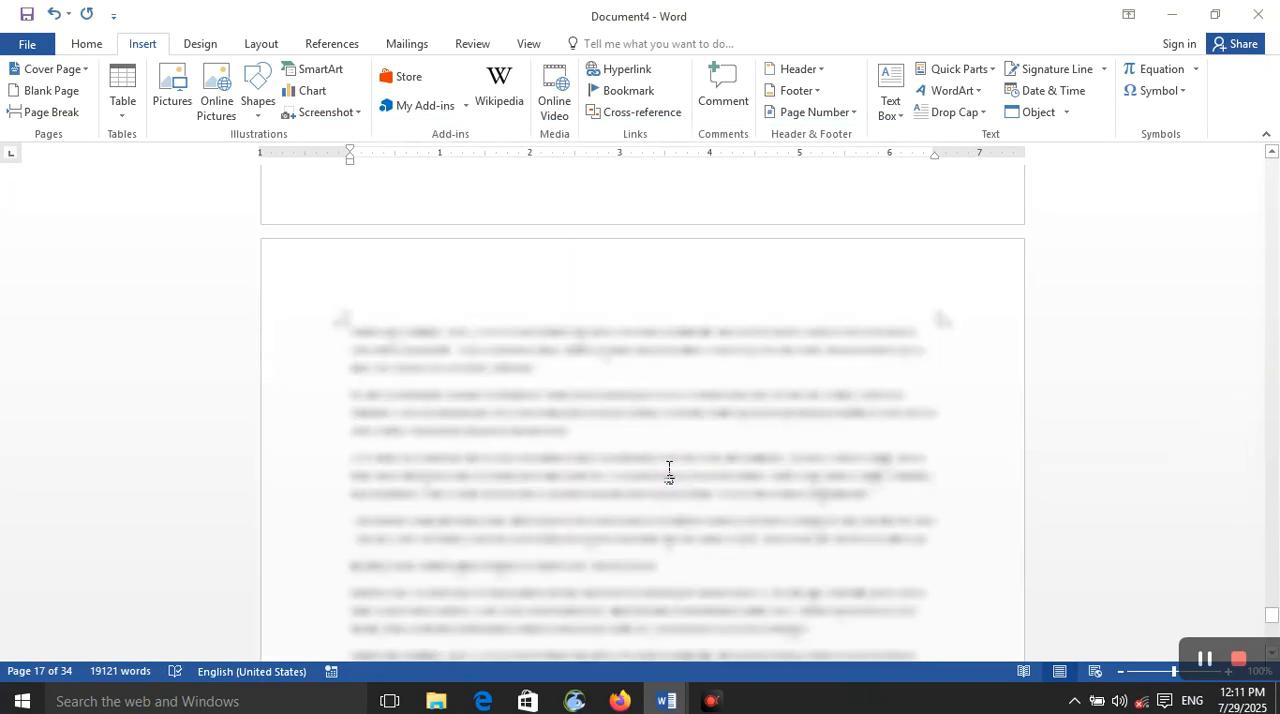
scroll(660, 455, "down", 10)
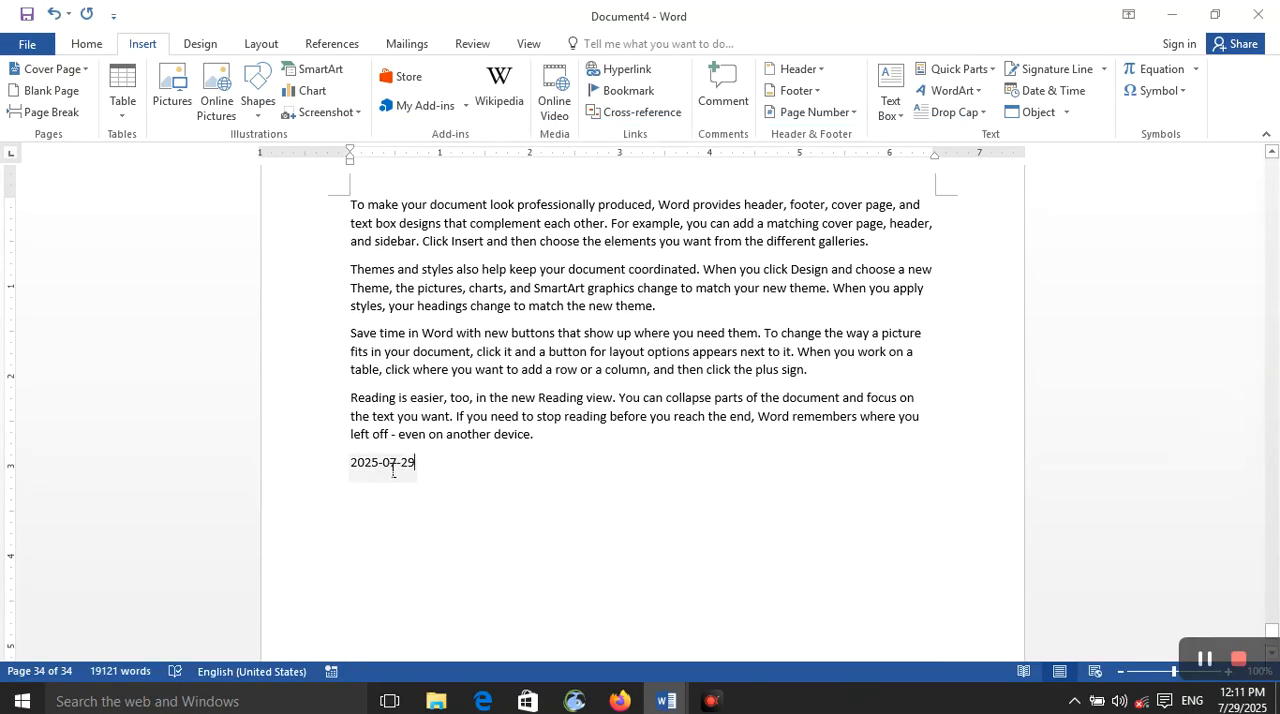
Step: Insert a BarCode field with no bookmark or extra options directly after the date on the last page
left_click(955, 69)
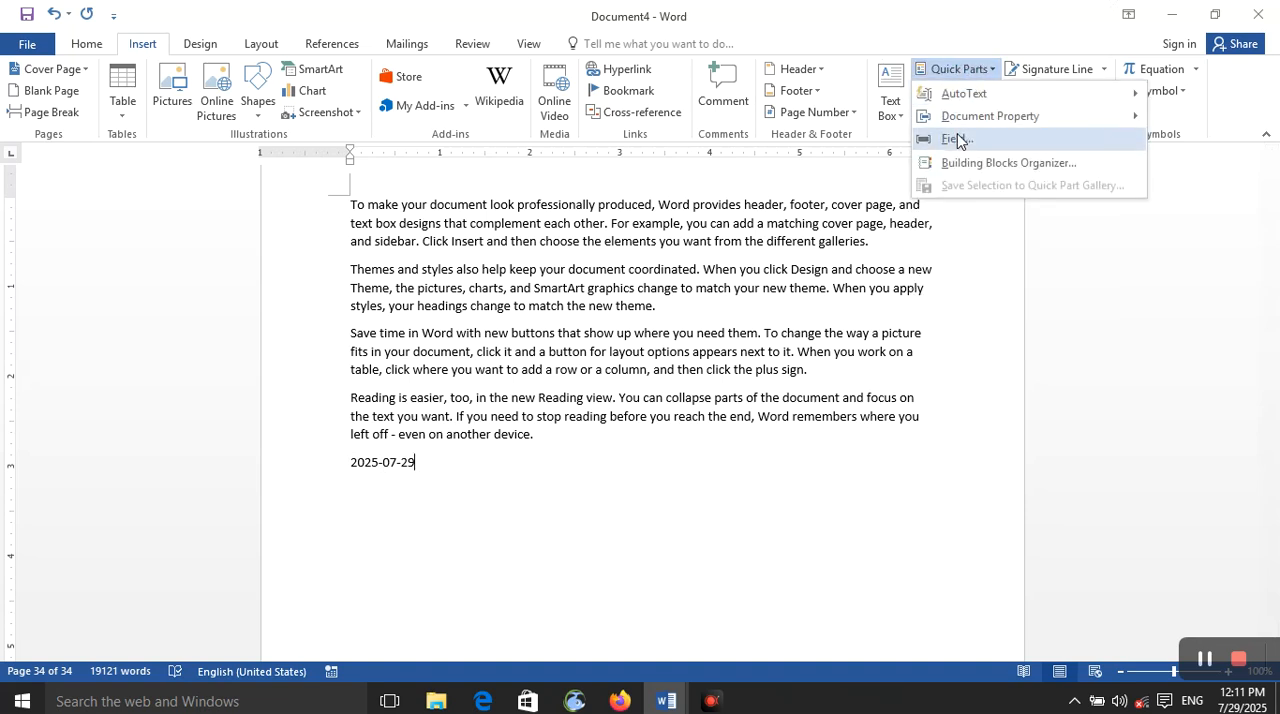
left_click(955, 139)
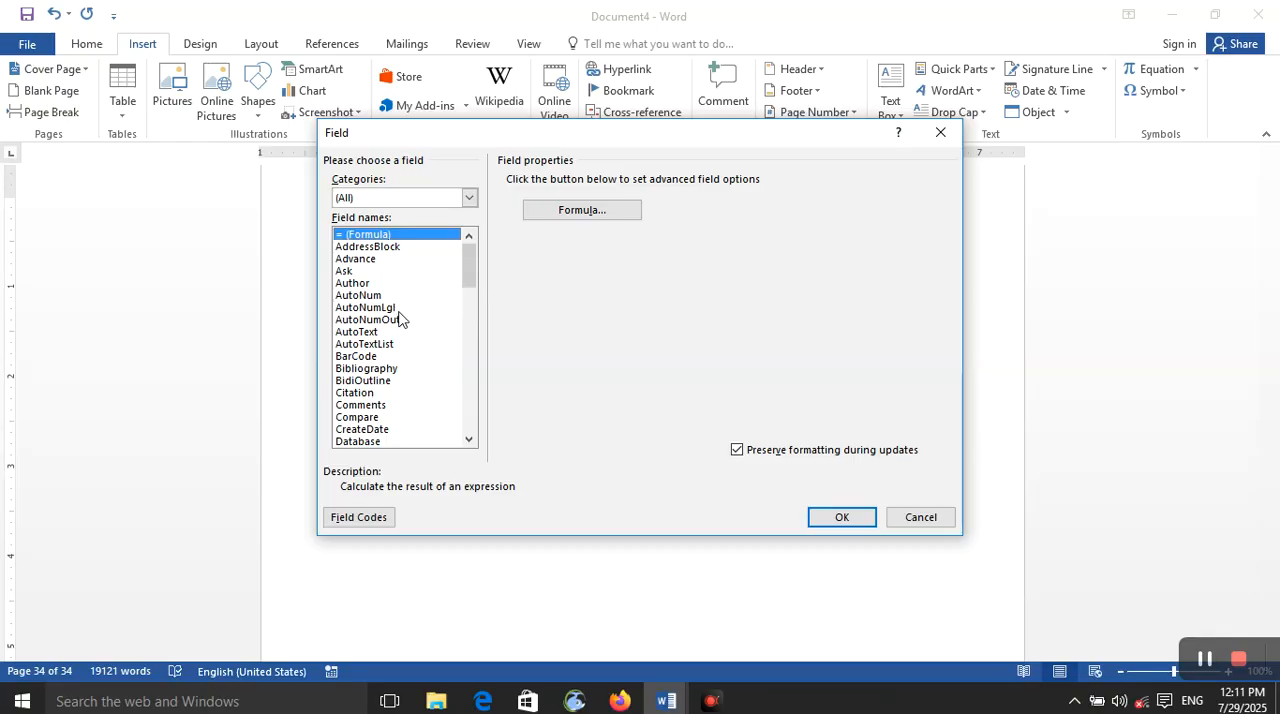
left_click(403, 358)
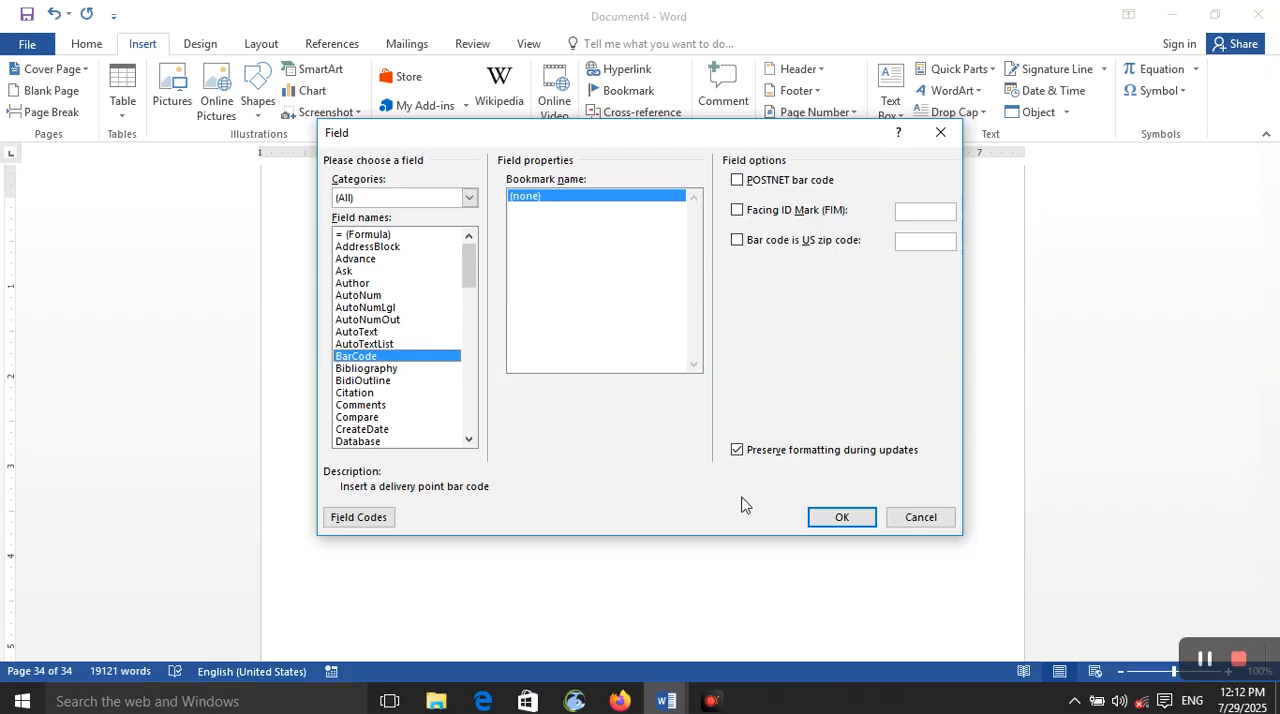
left_click(842, 517)
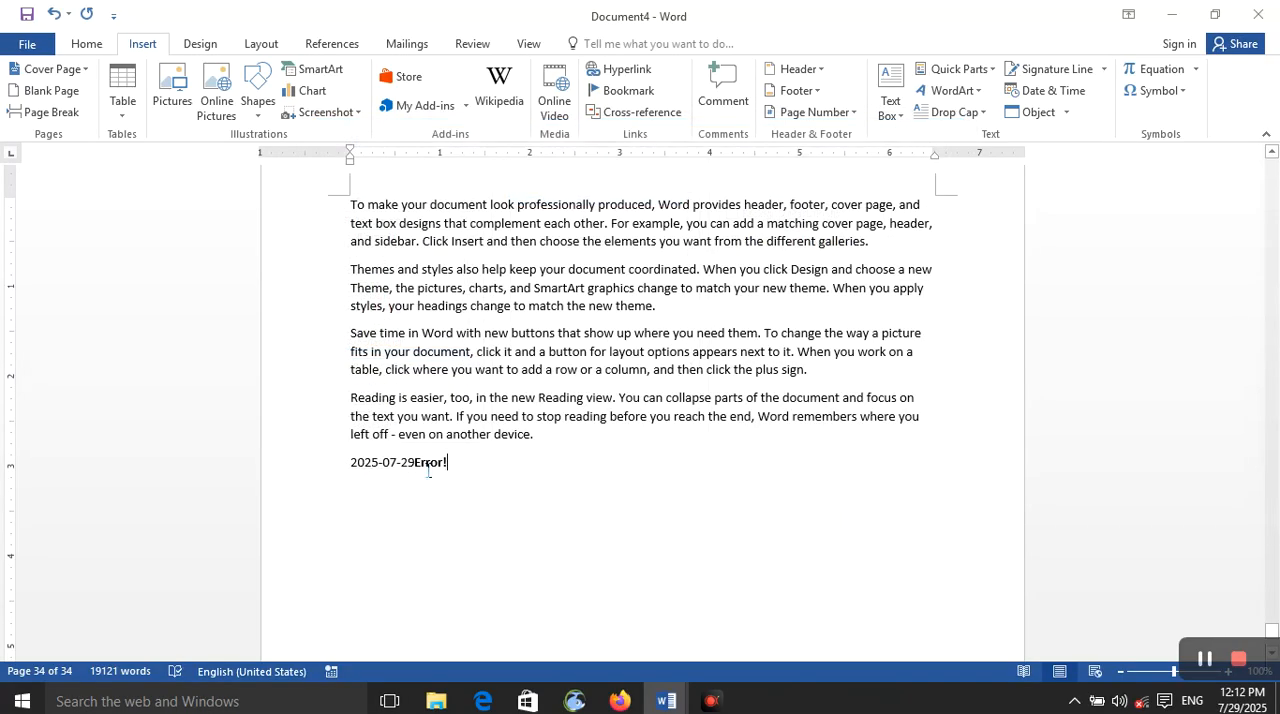
left_click(477, 455)
left_click(452, 490)
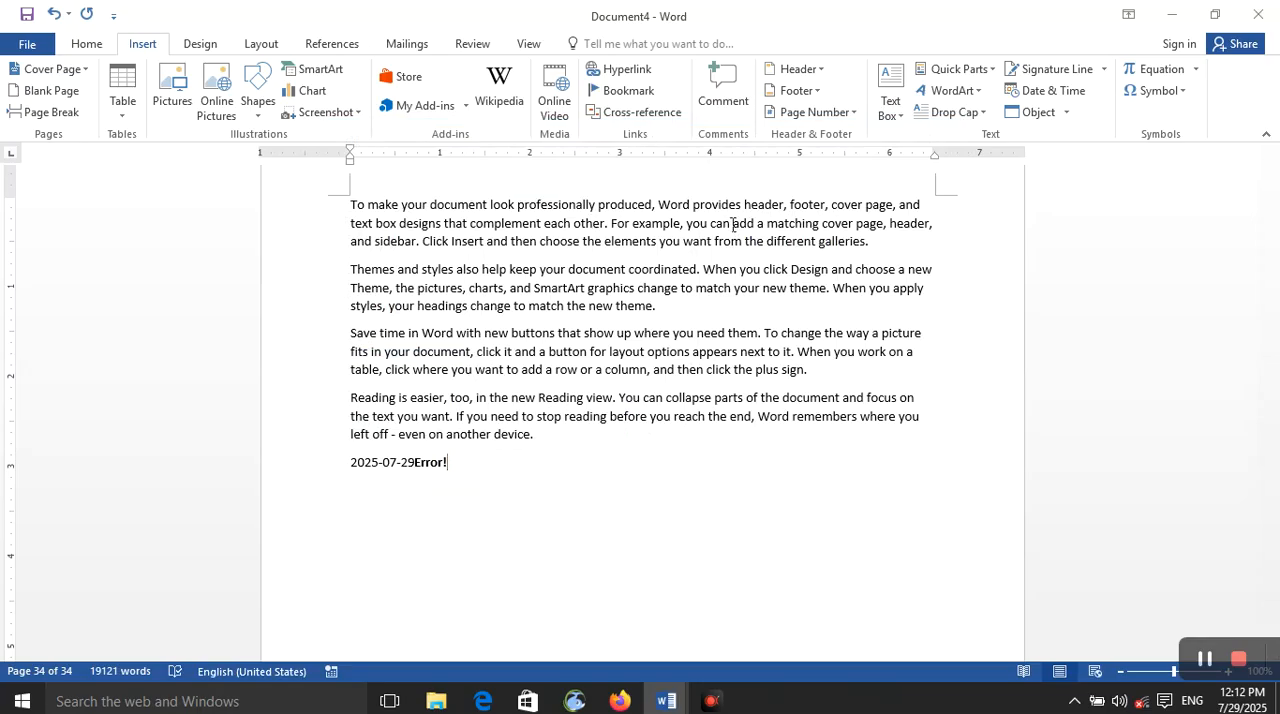
Step: Open the Building Blocks Organizer and preview the References block and the custom AutoText entry
left_click(958, 69)
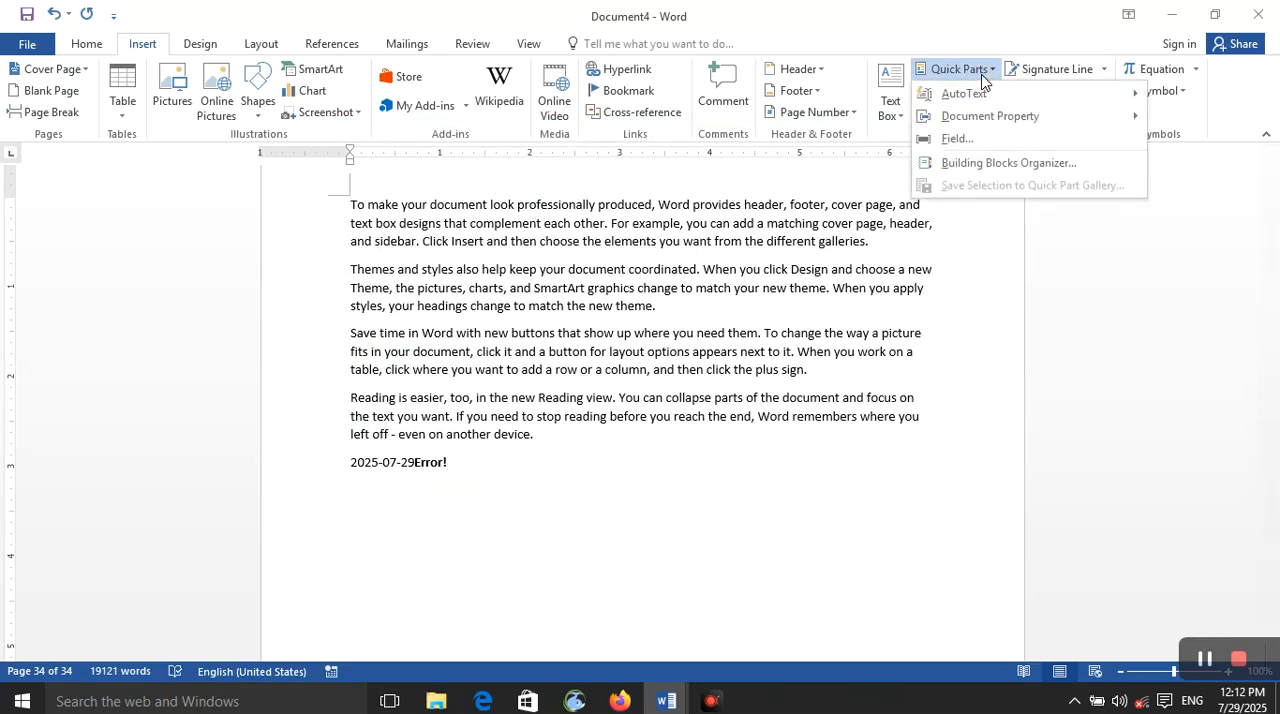
left_click(964, 172)
left_click(931, 73)
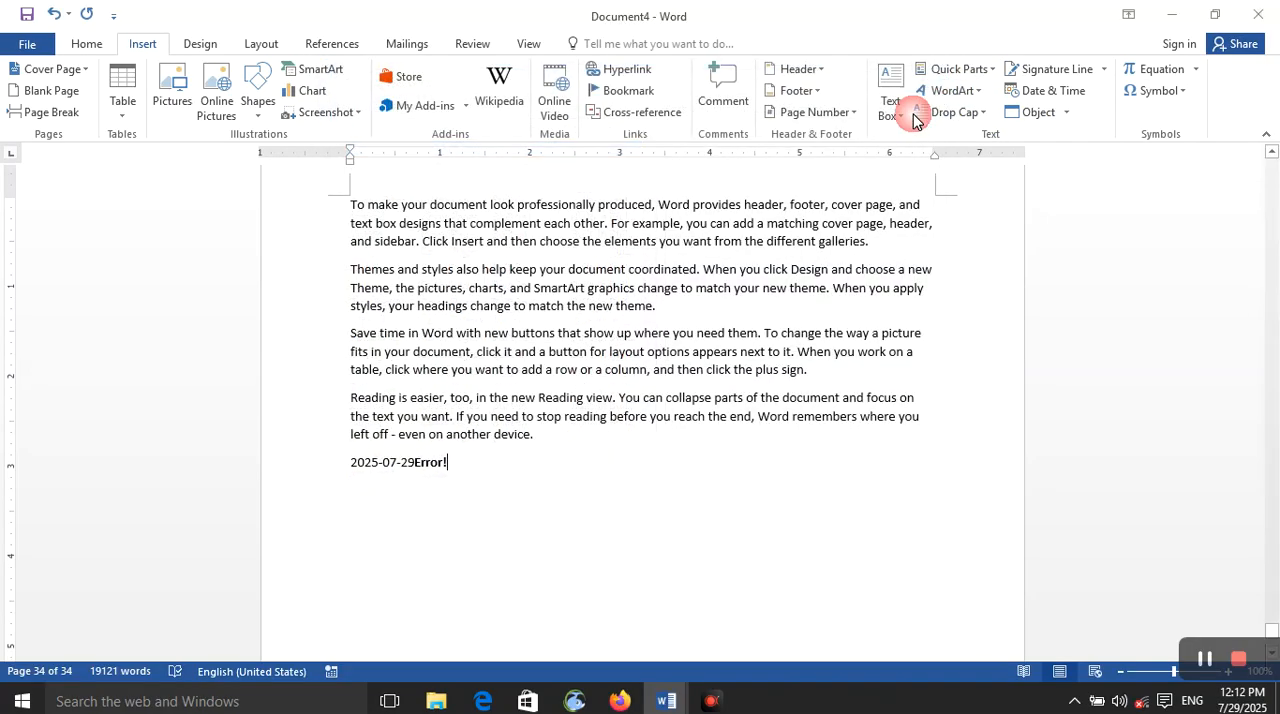
left_click(890, 105)
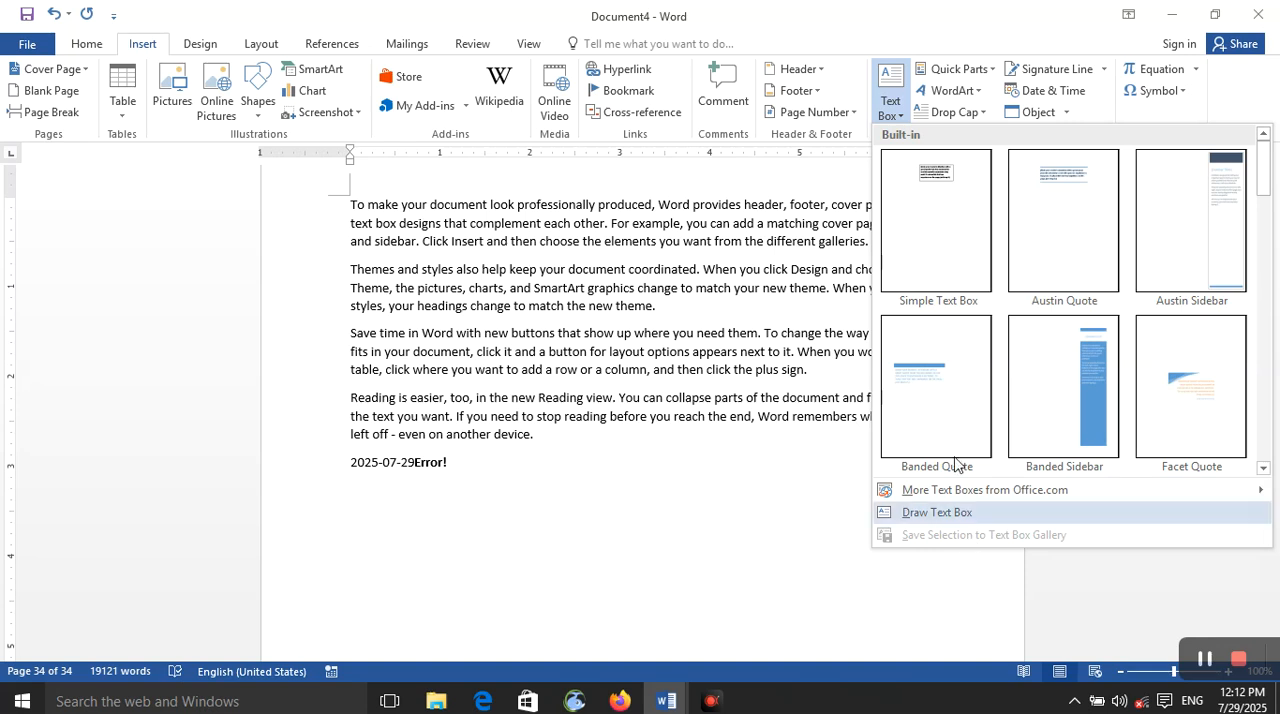
left_click(960, 70)
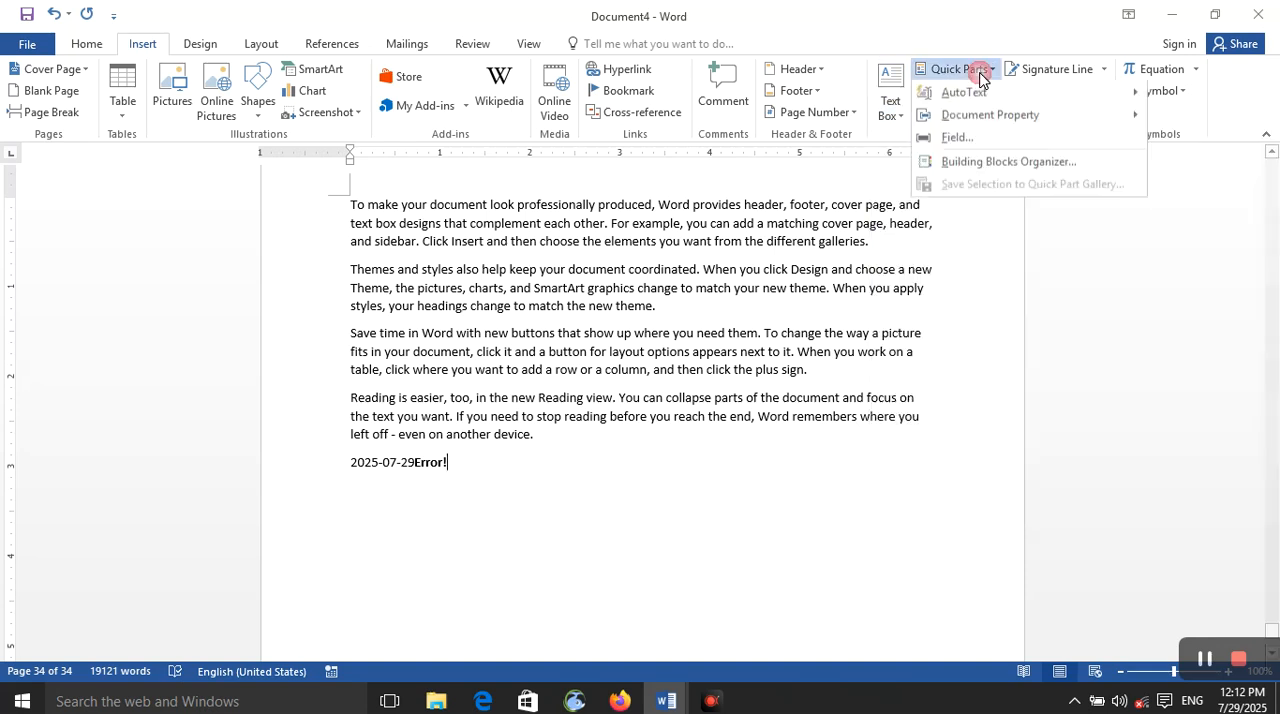
left_click(975, 163)
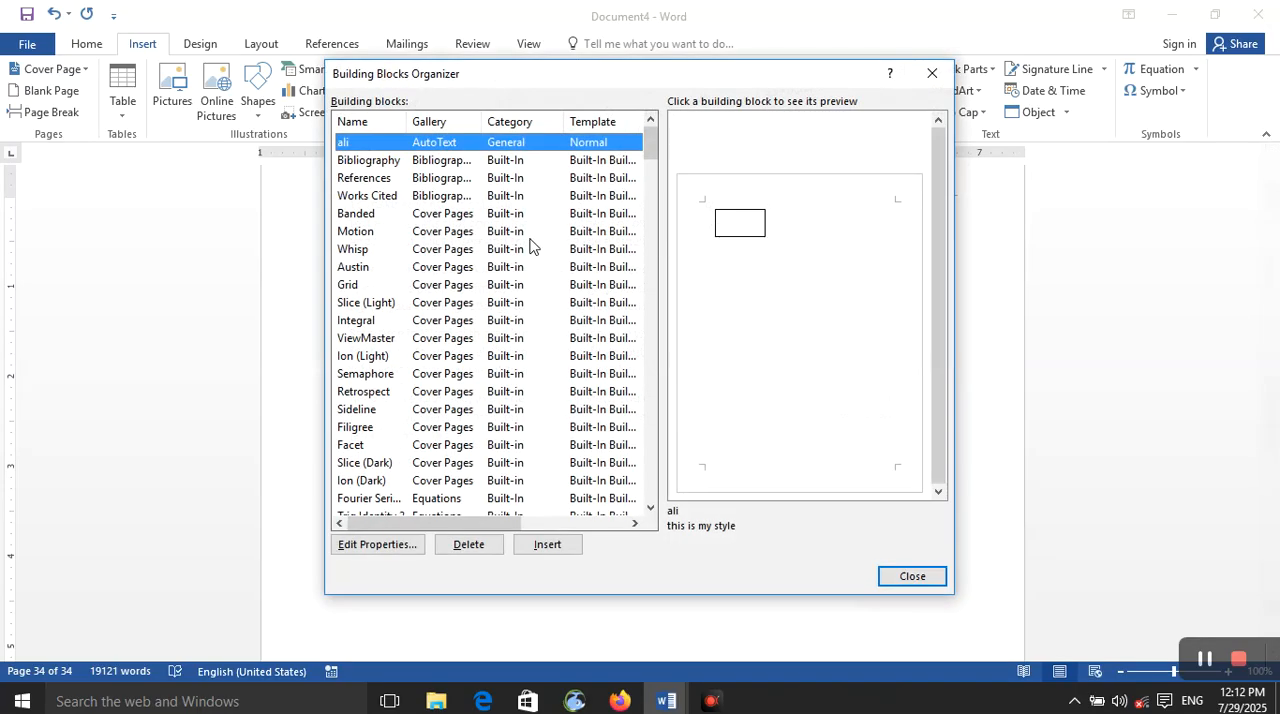
left_click(533, 178)
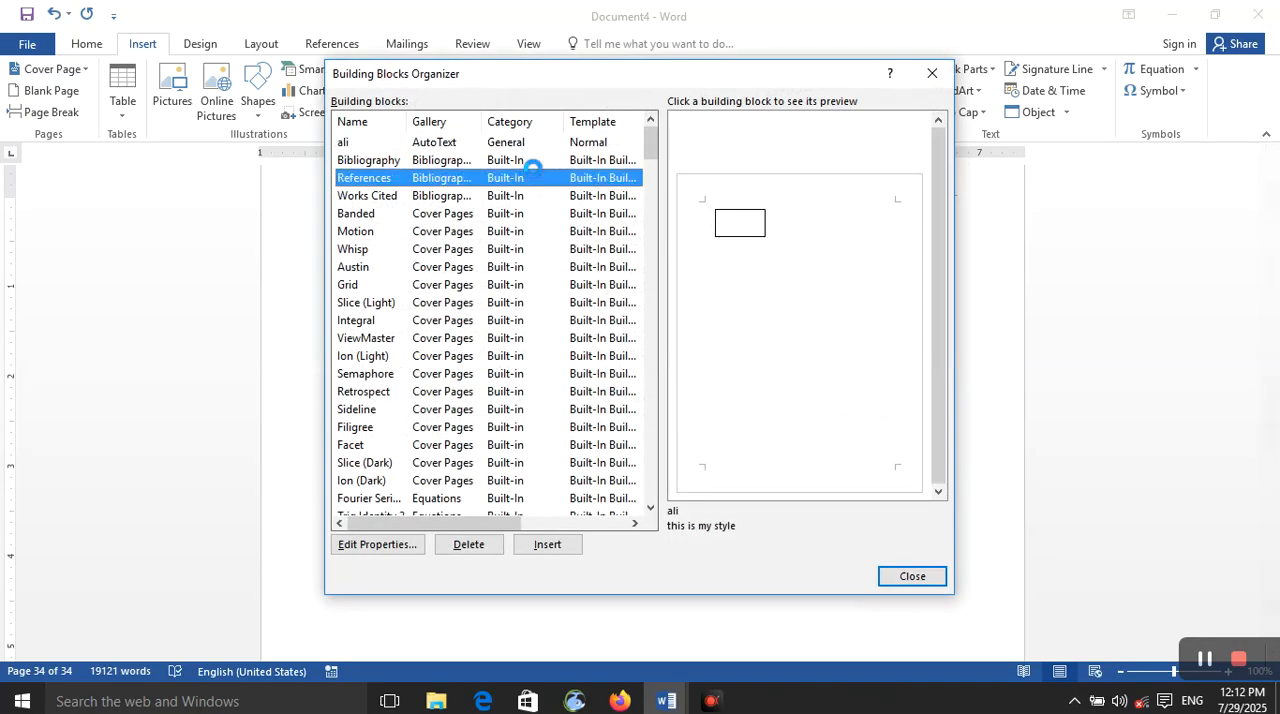
left_click(351, 144)
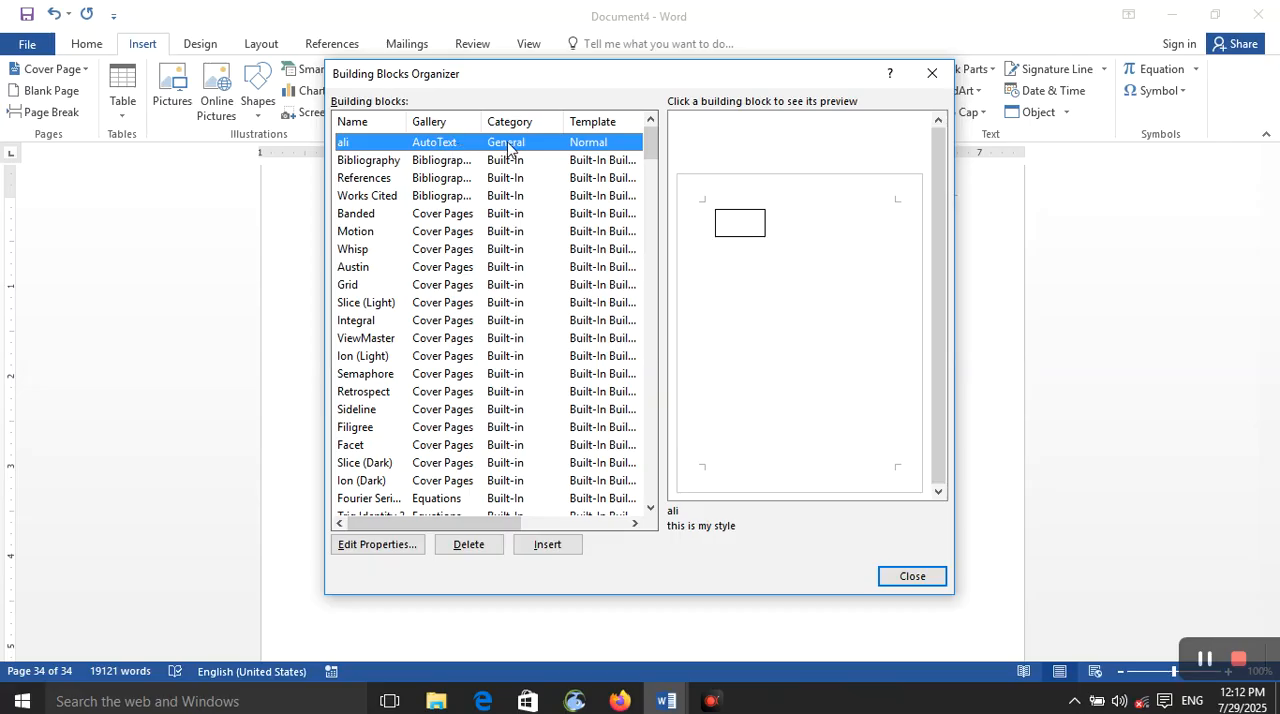
Step: Preview sample building blocks from the bibliography, cover page, equation, footer and page number galleries, including the Whisp cover page
left_click(577, 180)
left_click(552, 252)
scroll(552, 270, "down", 7)
left_click(557, 286)
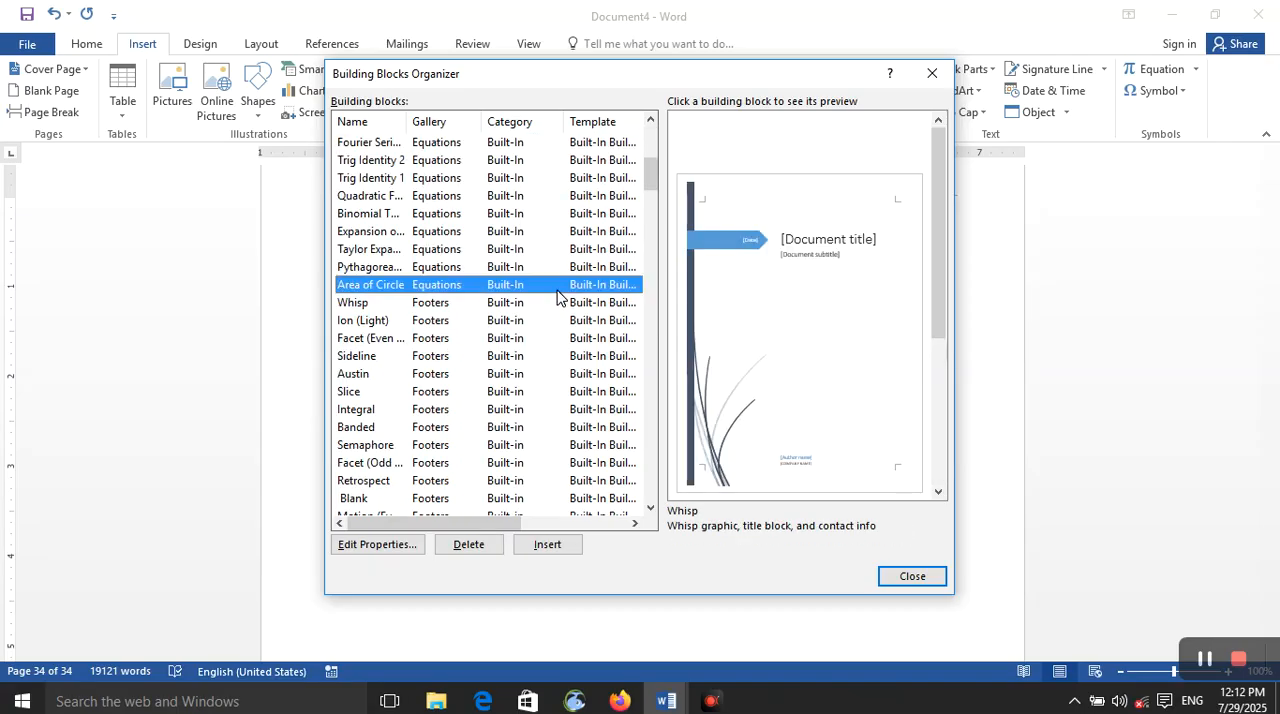
scroll(557, 292, "down", 10)
scroll(557, 292, "up", 8)
left_click(557, 286)
left_click(557, 340)
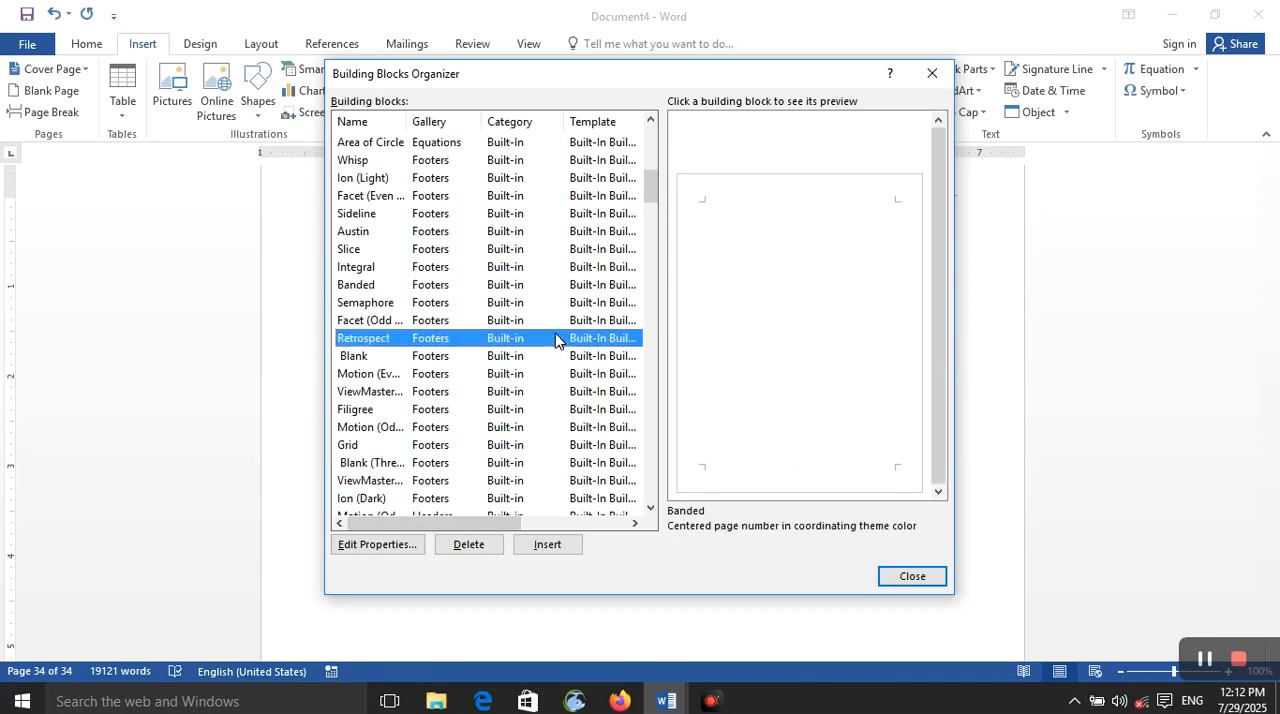
scroll(565, 338, "down", 10)
left_click(565, 338)
scroll(561, 327, "down", 10)
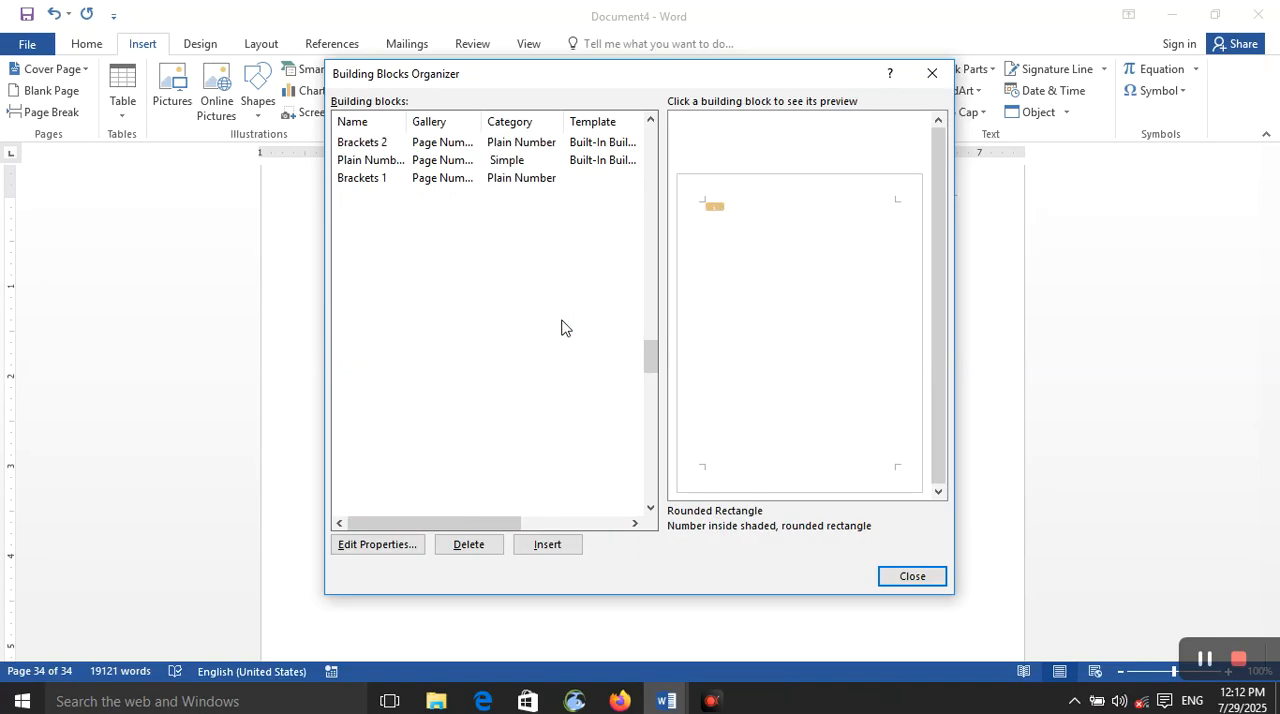
Step: Preview text box and watermark building blocks, including Whisp Quote, ASAP 2 and ViewMaster Quote (Light)
scroll(561, 325, "down", 10)
left_click(561, 318)
scroll(560, 312, "down", 1)
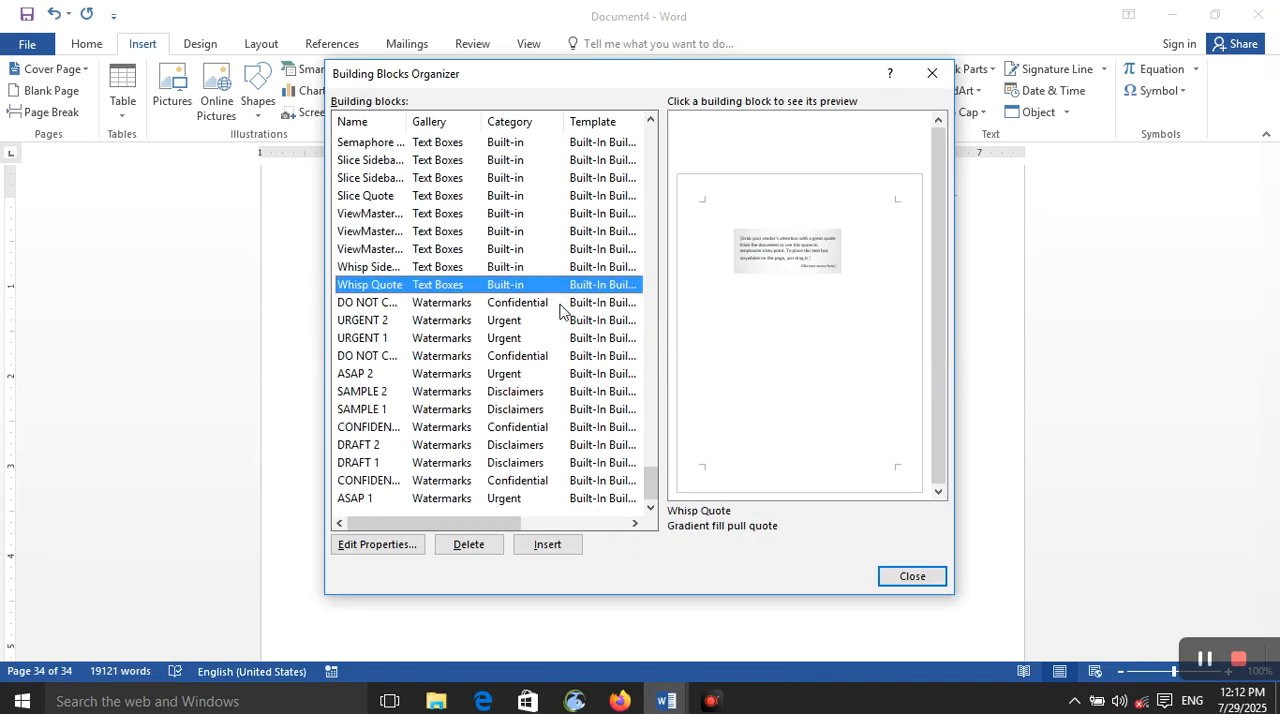
left_click(560, 306)
left_click(563, 373)
left_click(551, 236)
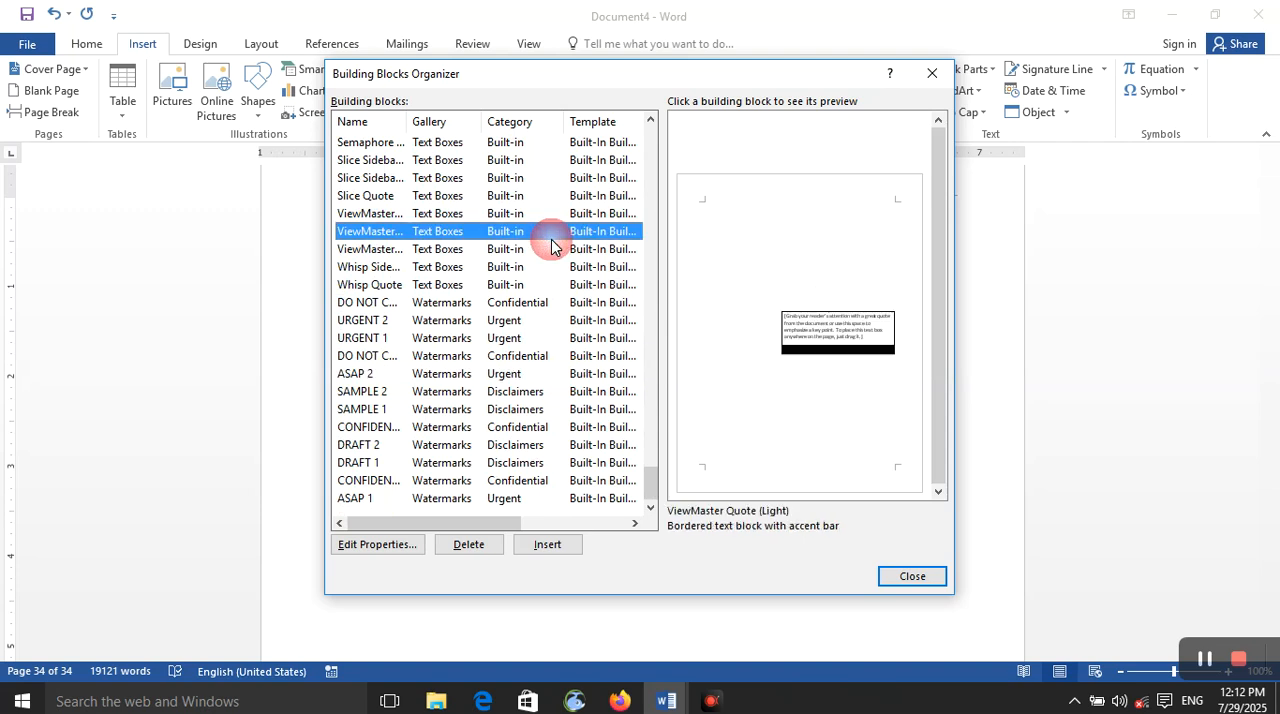
Step: Look back through the earlier building blocks, previewing the Plain Number 2 and Circle page numbers and the ViewMaster header
scroll(550, 250, "up", 10)
left_click(546, 268)
scroll(546, 260, "up", 5)
left_click(548, 250)
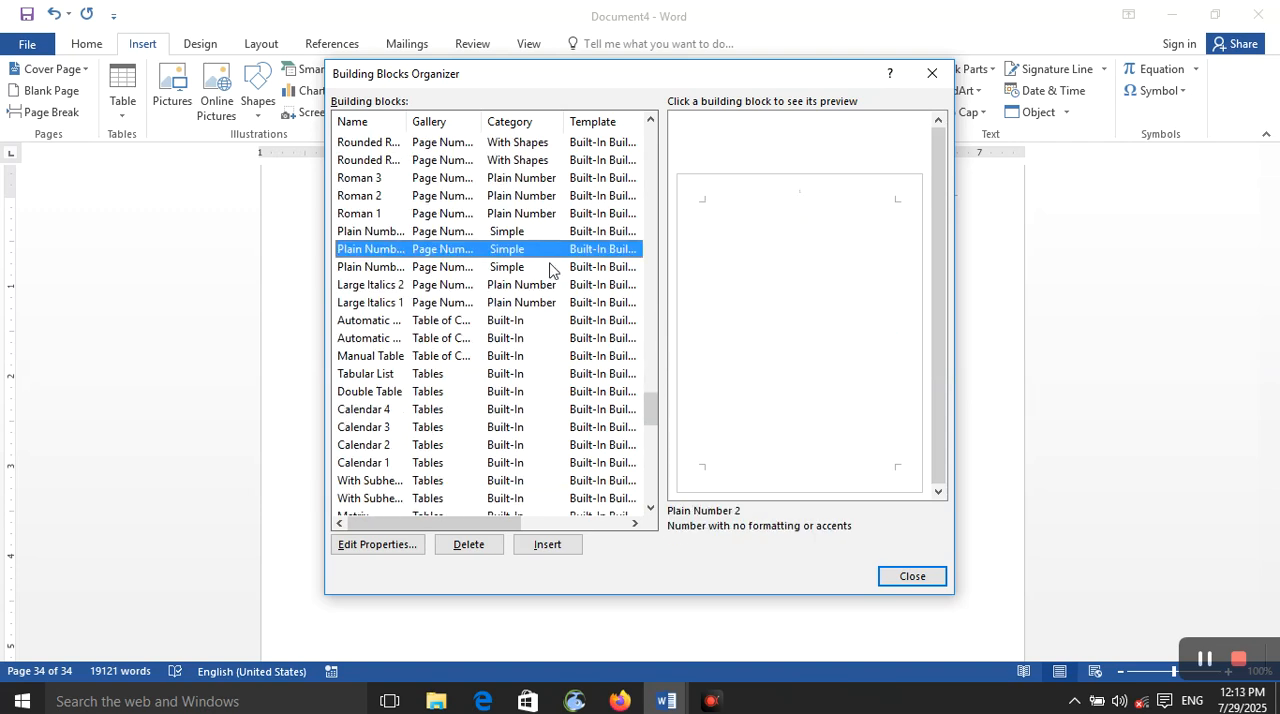
scroll(548, 255, "up", 3)
left_click(541, 212)
scroll(543, 225, "up", 5)
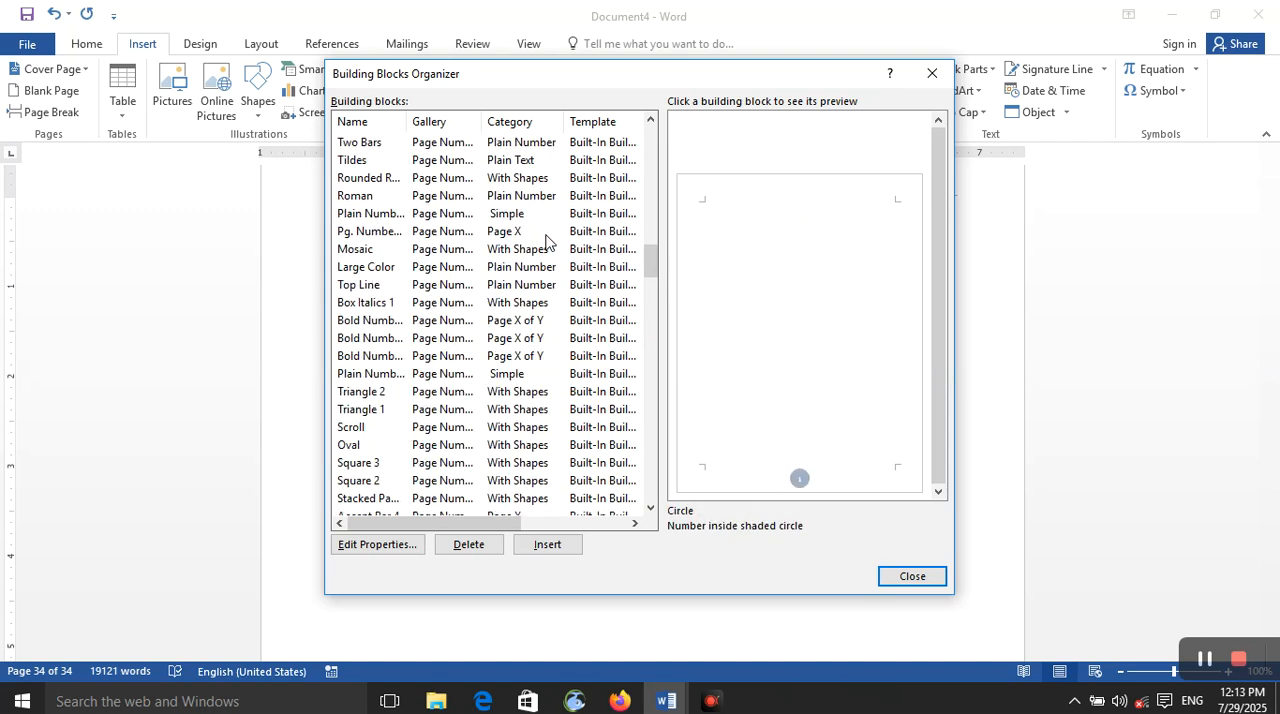
scroll(546, 245, "up", 7)
left_click(549, 267)
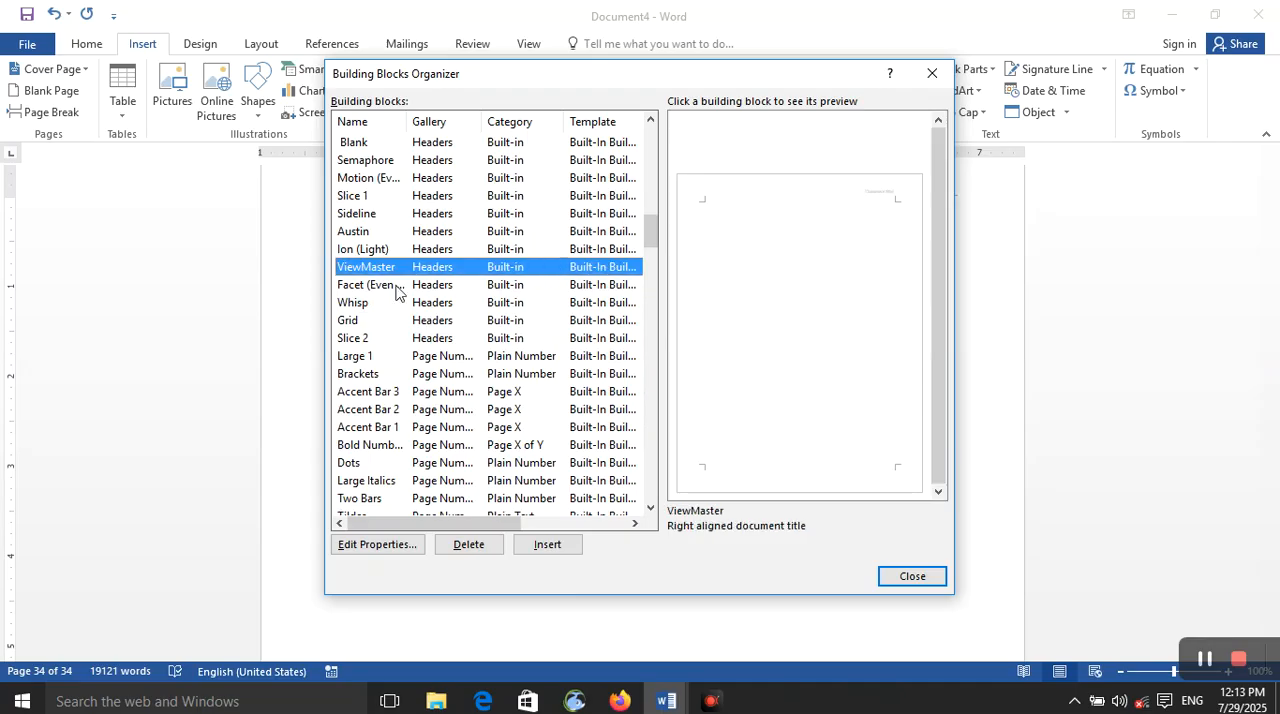
Step: Preview the Accent Bar 2 and Top Line page number building blocks
left_click(432, 409)
scroll(452, 398, "down", 5)
left_click(455, 372)
scroll(462, 362, "down", 4)
scroll(462, 358, "down", 20)
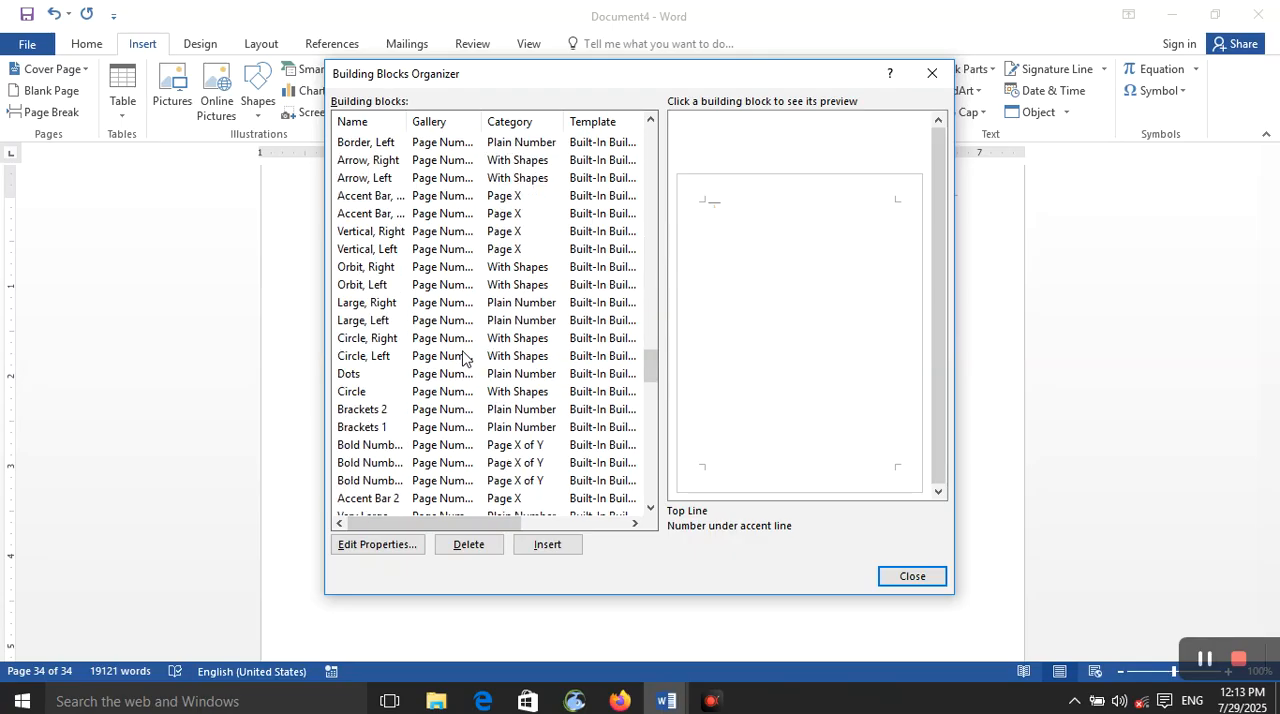
Step: Examine the URGENT 1 watermark's preview and editable properties, including its gallery choices and save location options, without saving changes
scroll(462, 358, "down", 15)
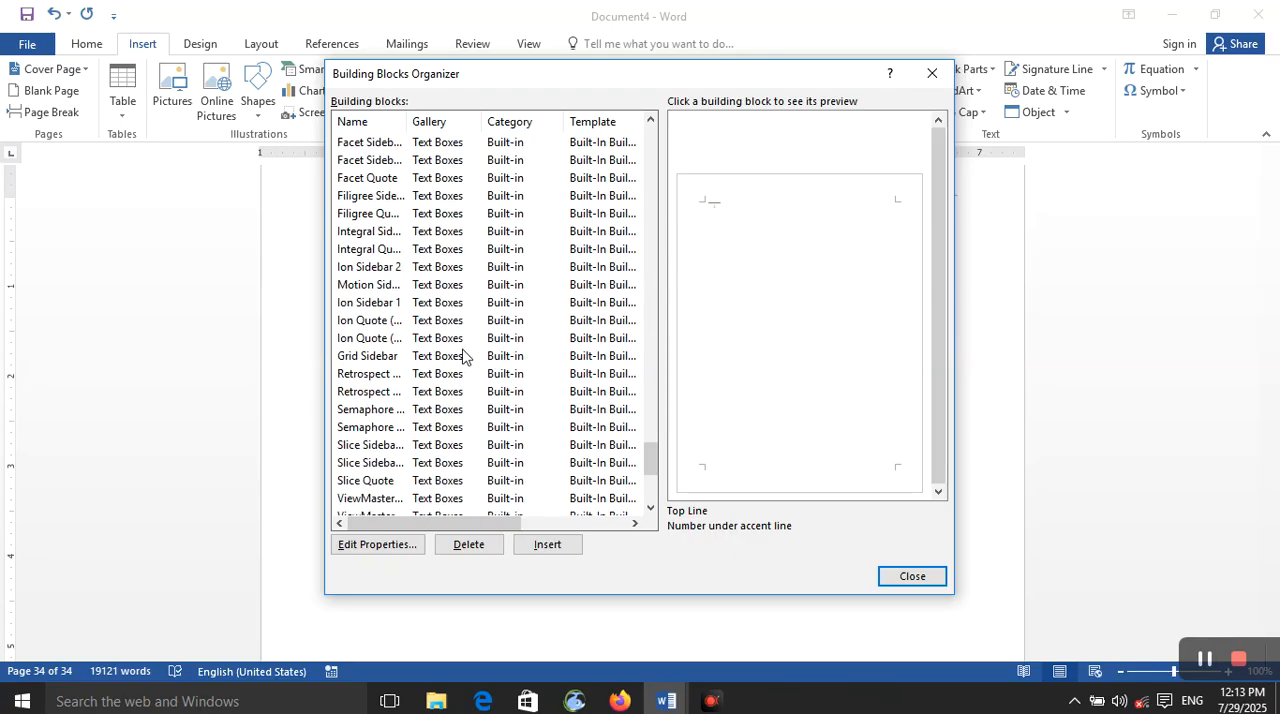
scroll(462, 349, "down", 5)
left_click(462, 341)
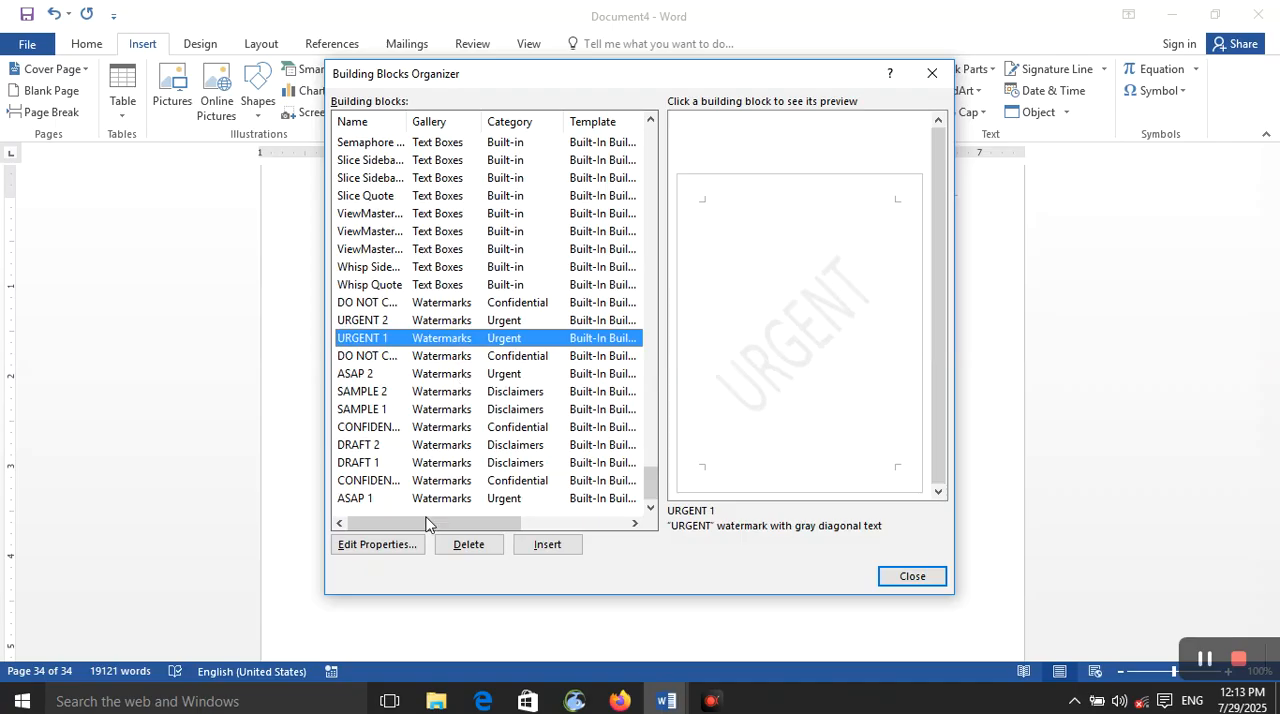
left_click(411, 548)
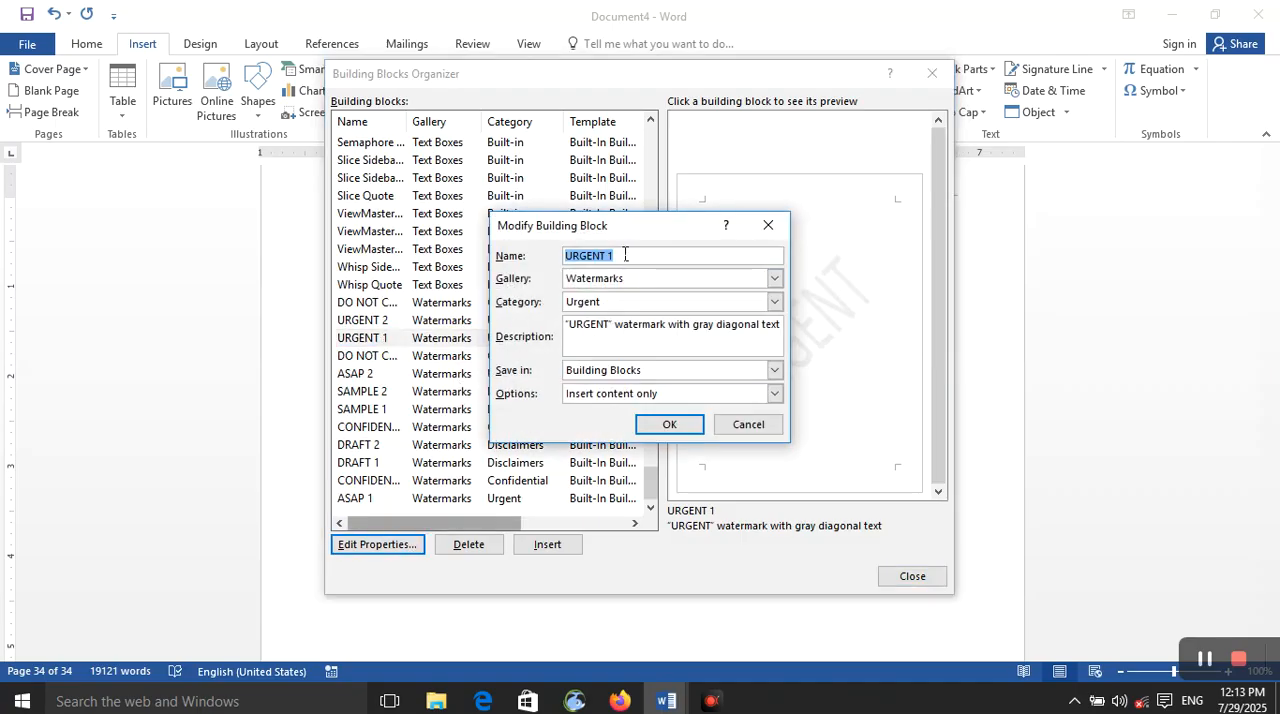
left_click(627, 283)
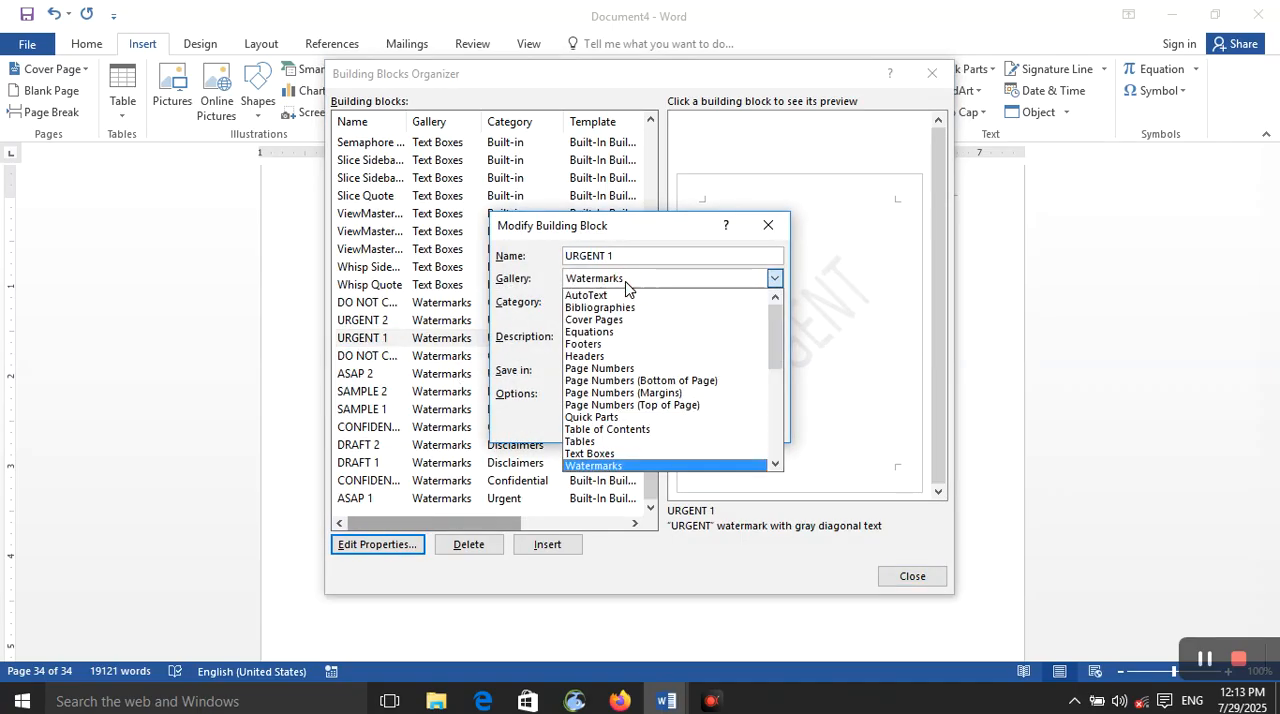
left_click(625, 281)
left_click(625, 281)
left_click(512, 338)
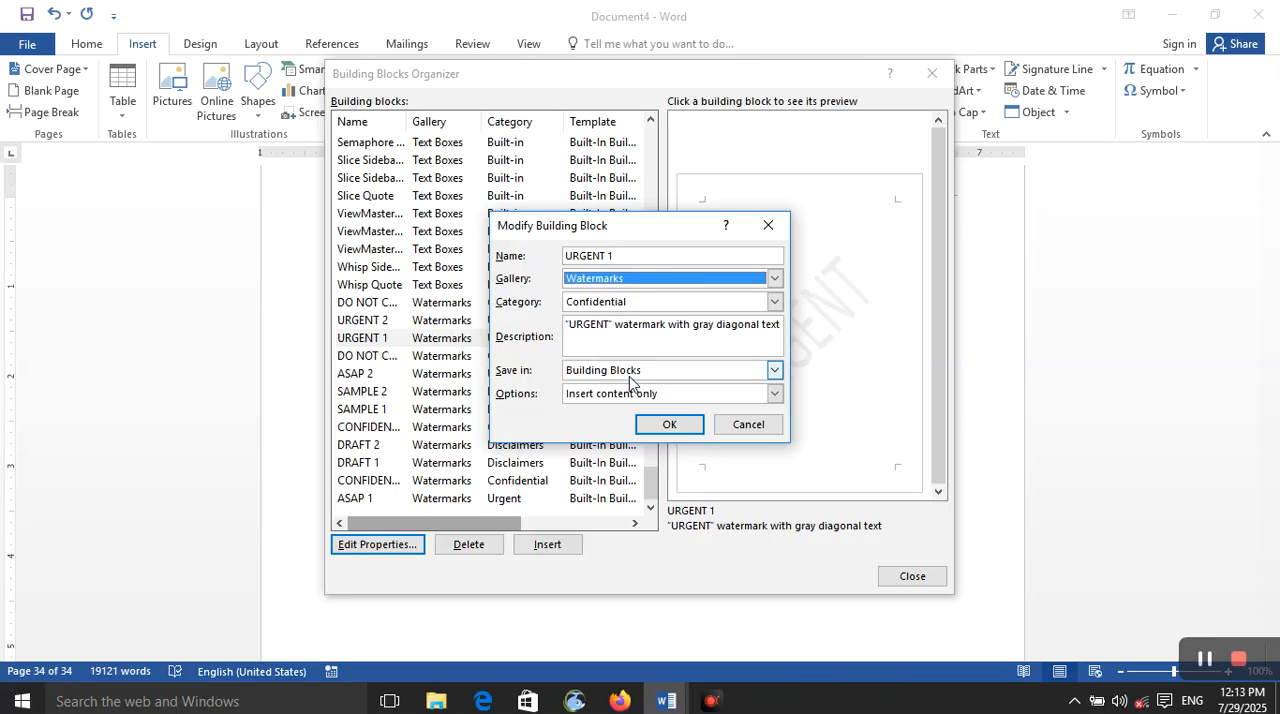
left_click(630, 376)
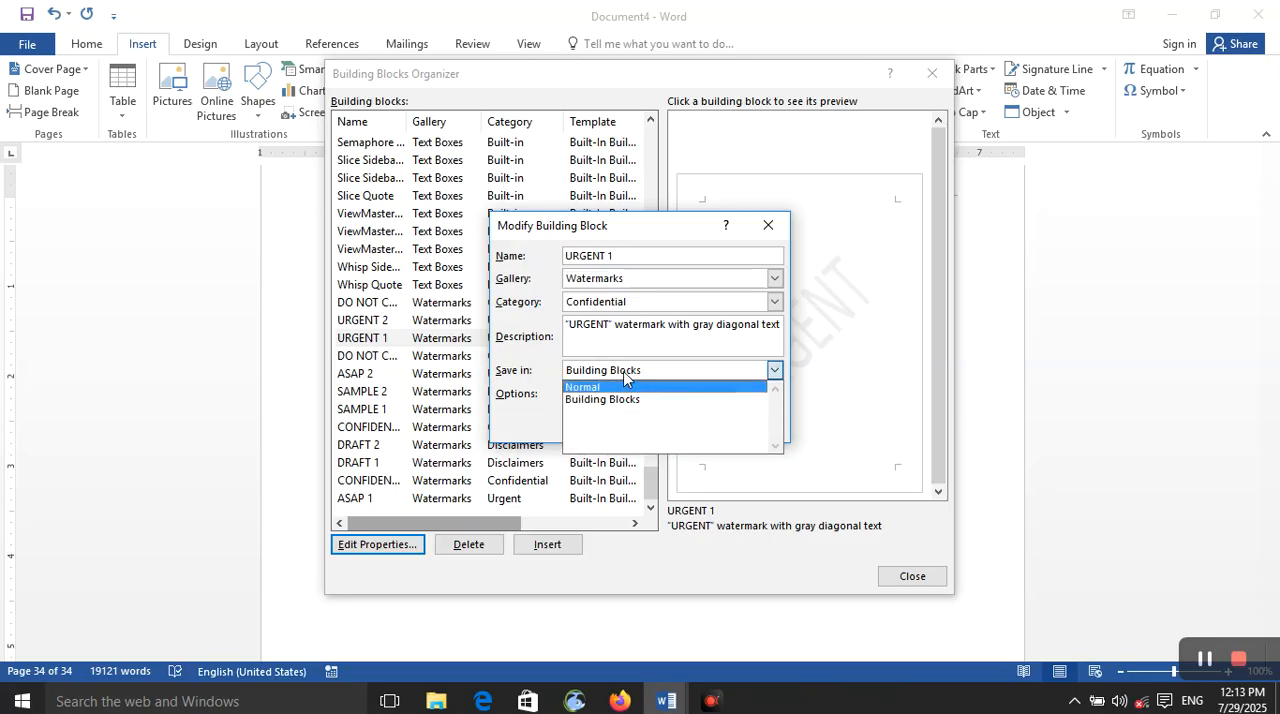
left_click(540, 367)
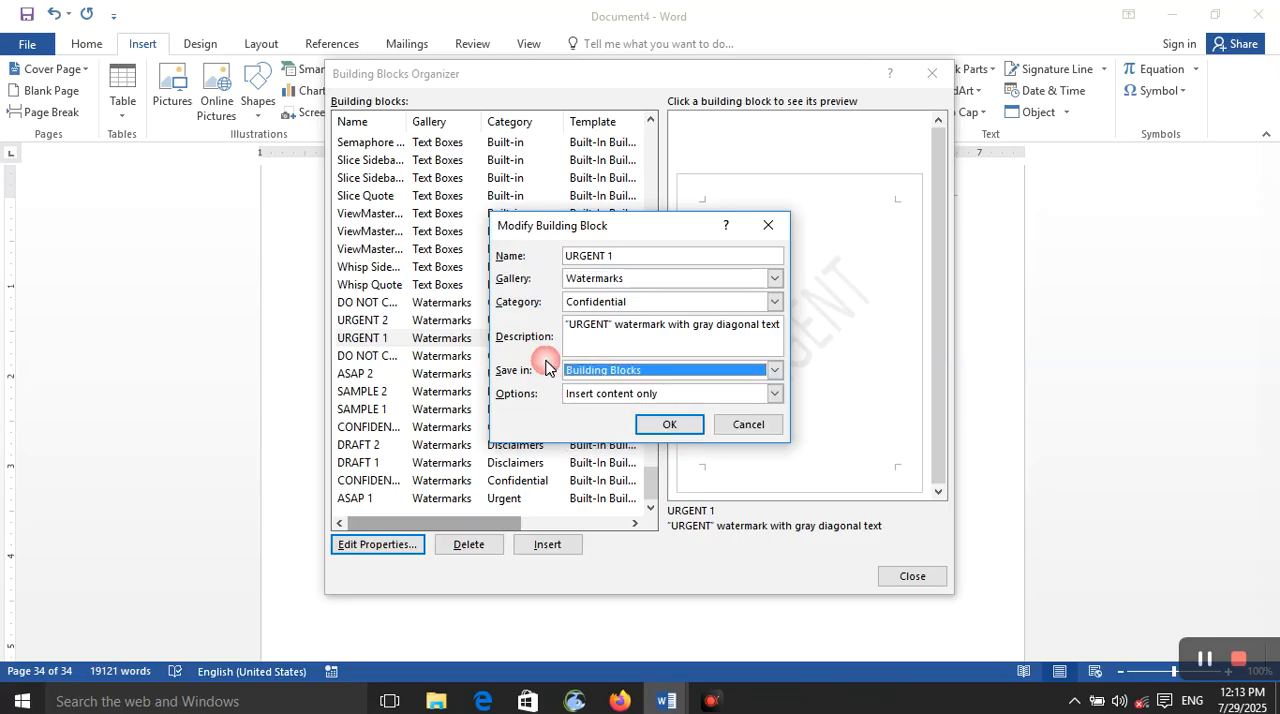
left_click(669, 426)
left_click(791, 328)
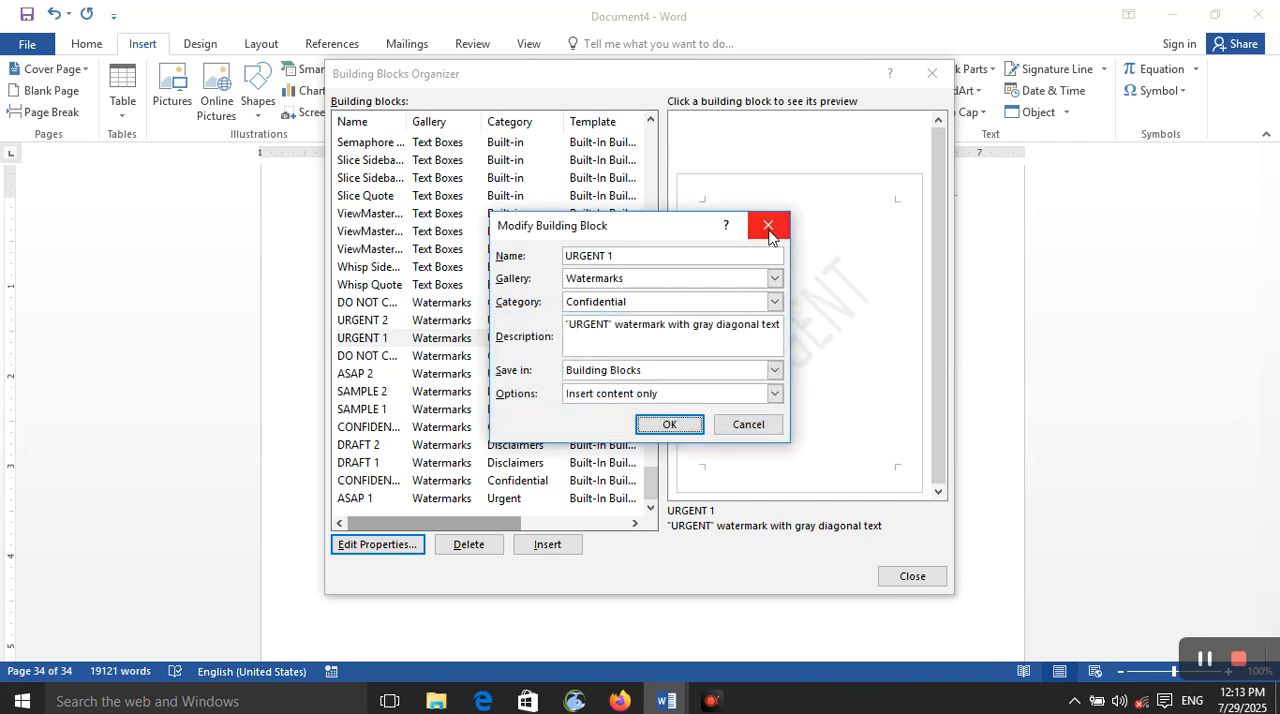
left_click(768, 228)
Step: Delete the custom AutoText building block stored in the Normal template
scroll(531, 371, "up", 15)
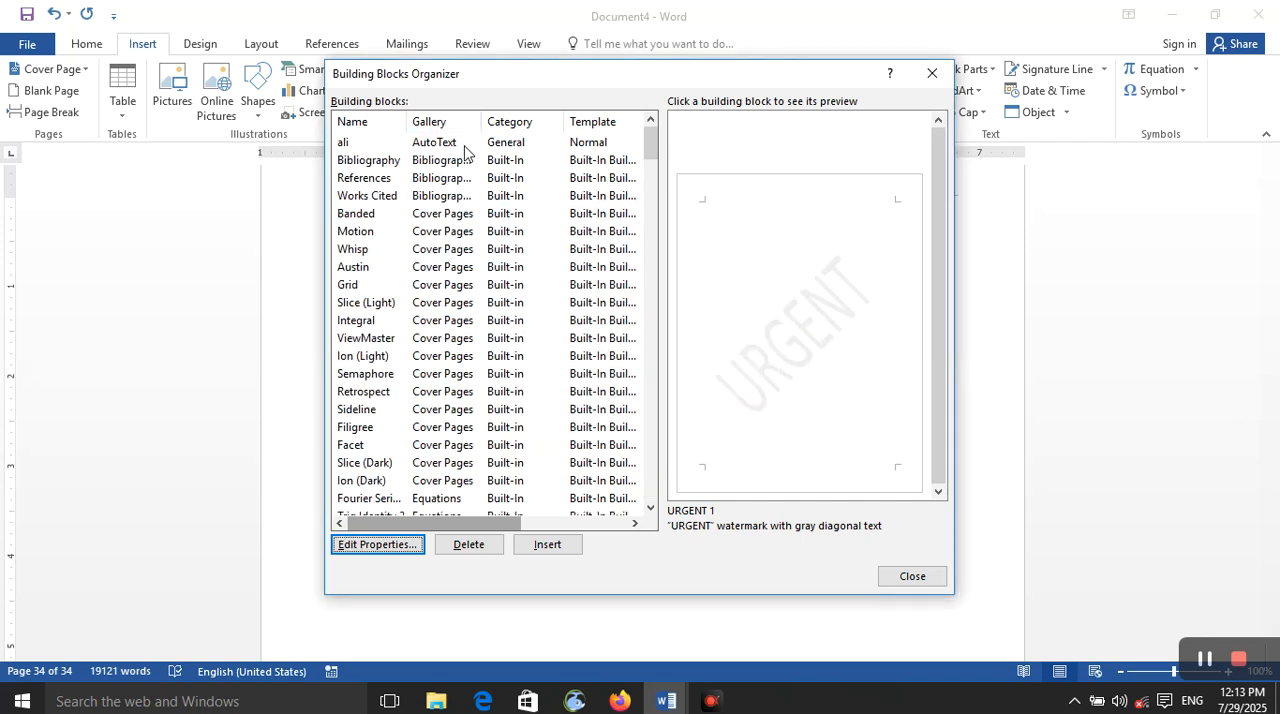
left_click(464, 143)
left_click(488, 548)
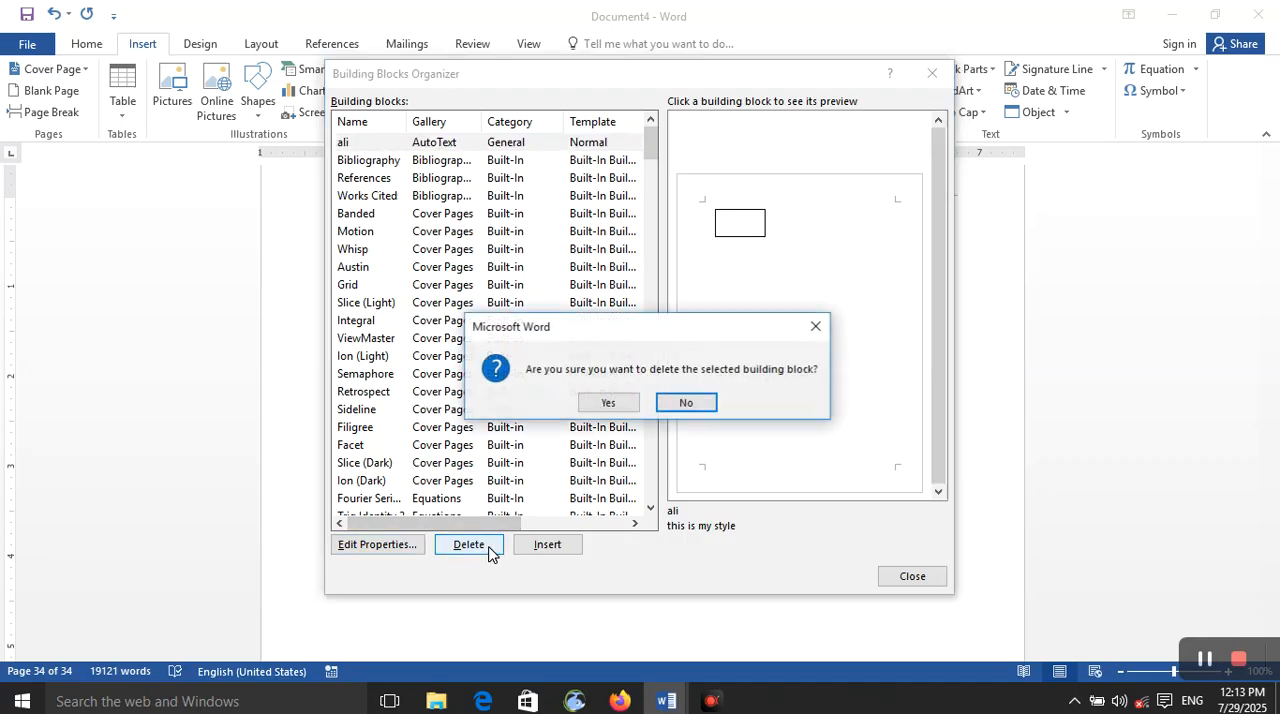
left_click(628, 405)
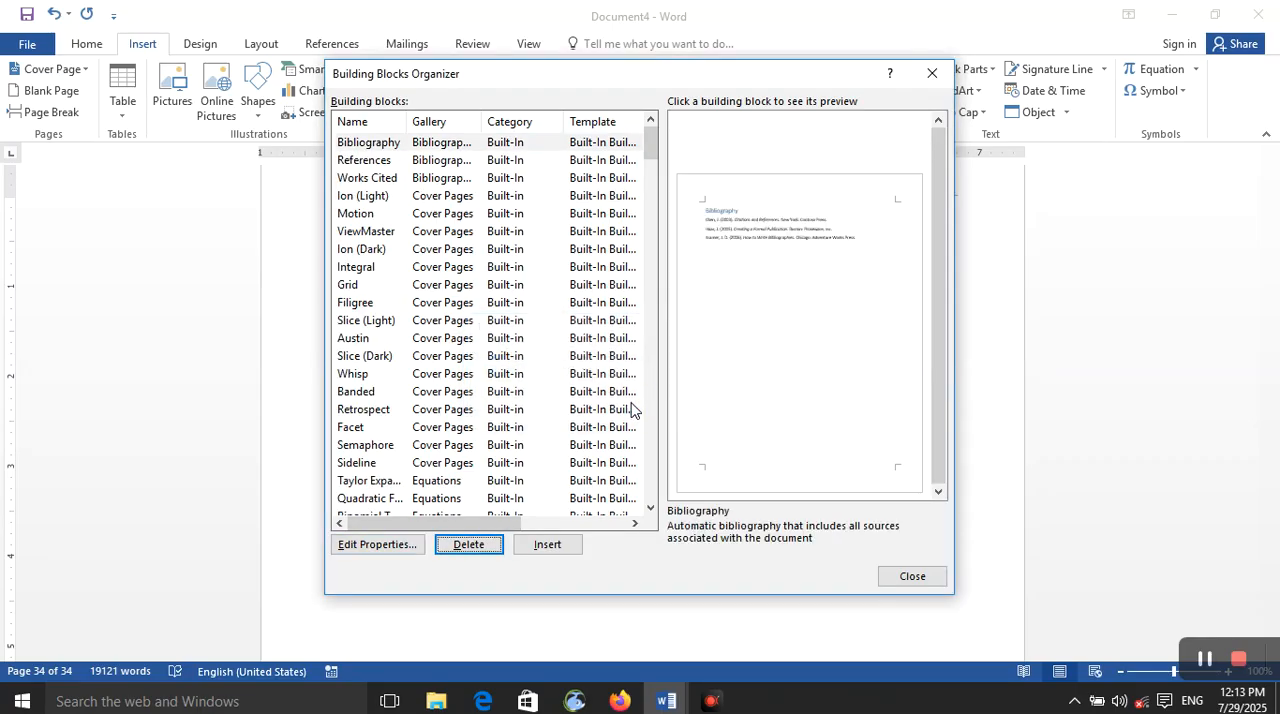
Step: Insert the Ion (Dark) cover page building block into the document and look over the page
left_click(540, 250)
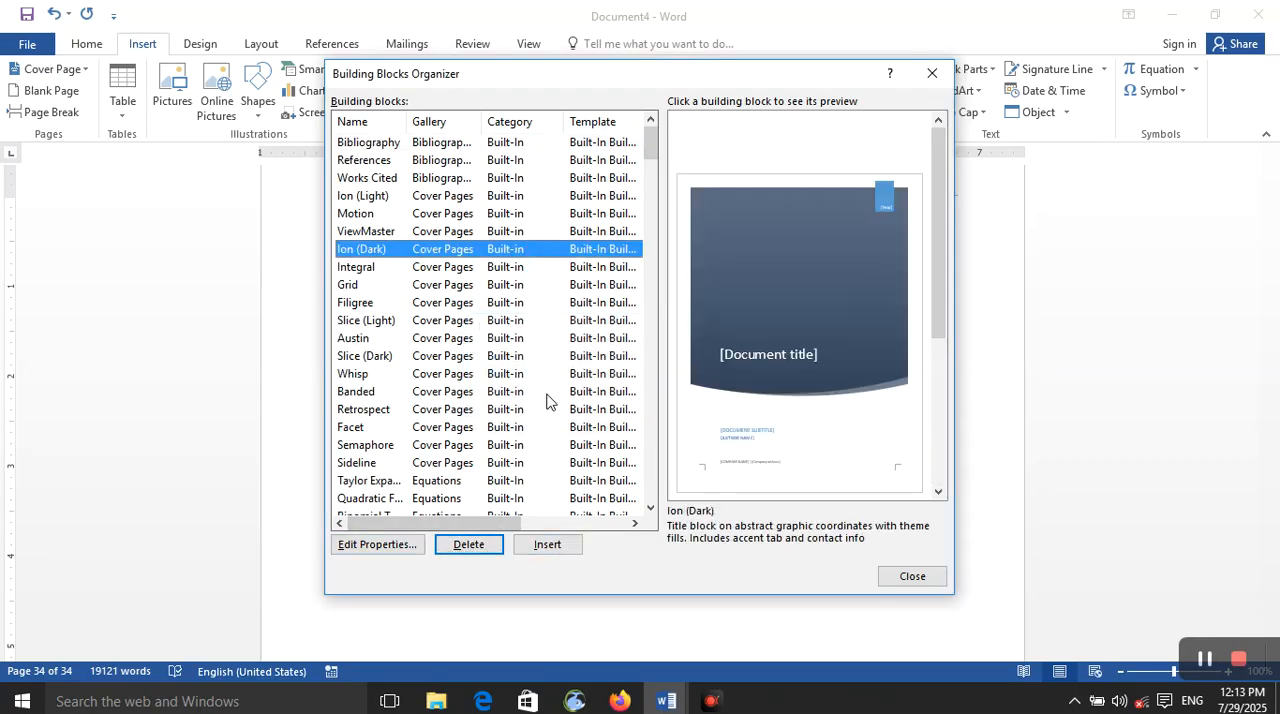
left_click(548, 546)
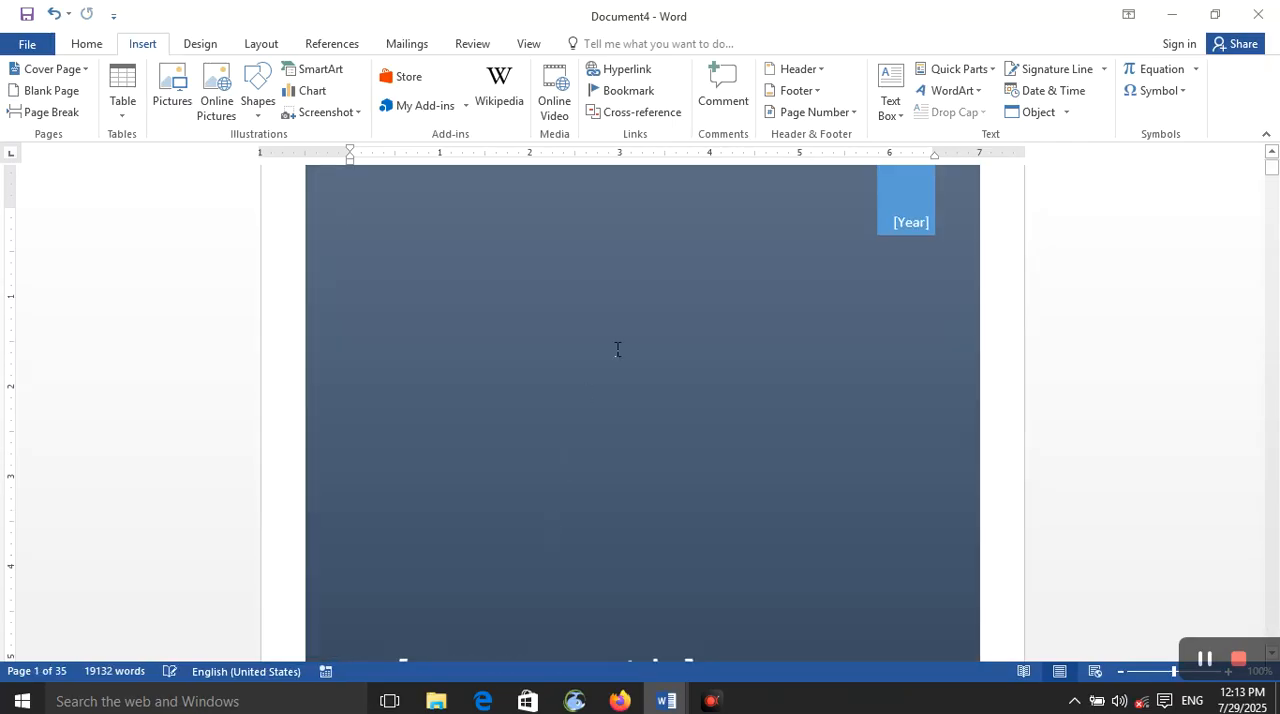
scroll(765, 403, "down", 8)
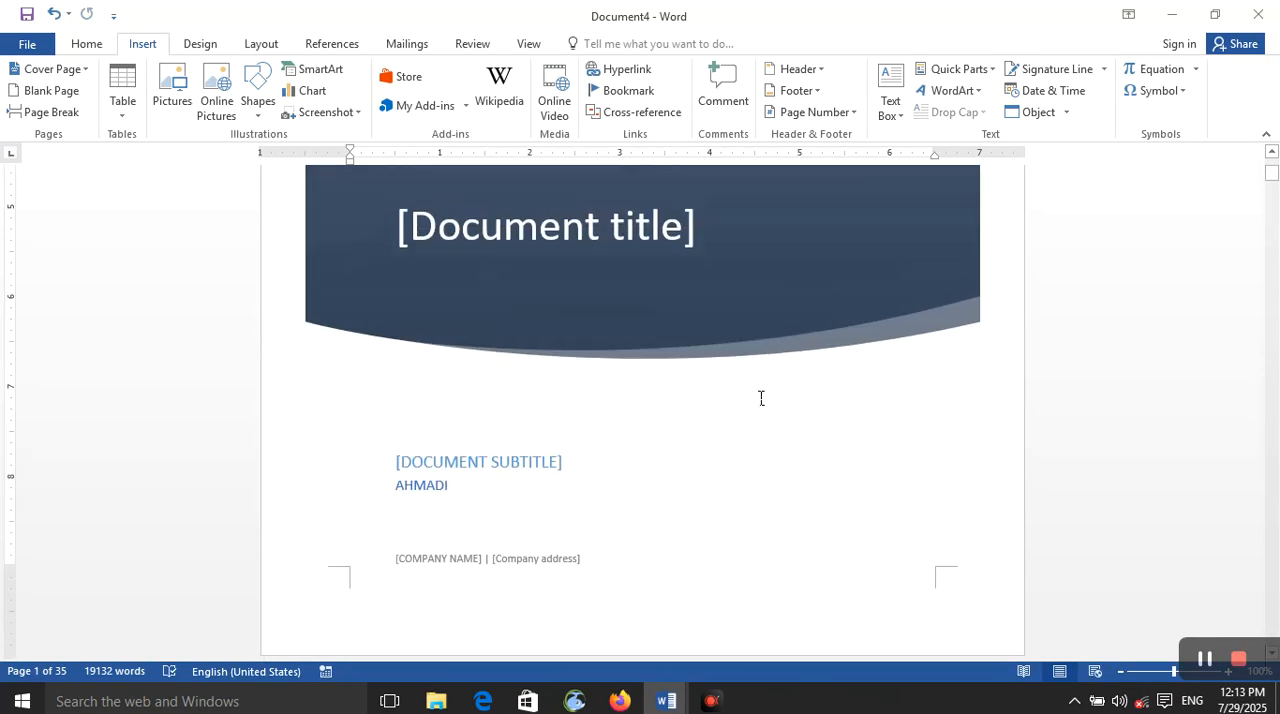
scroll(761, 398, "up", 8)
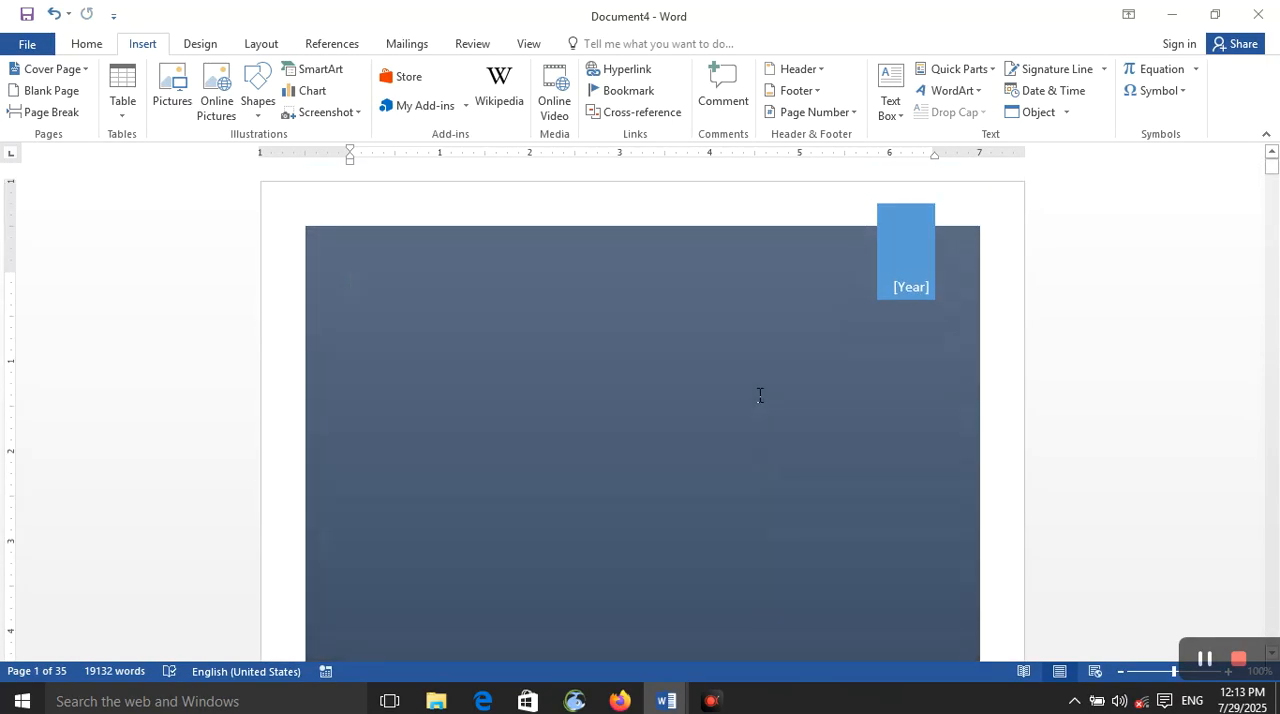
scroll(760, 396, "down", 8)
scroll(758, 396, "up", 8)
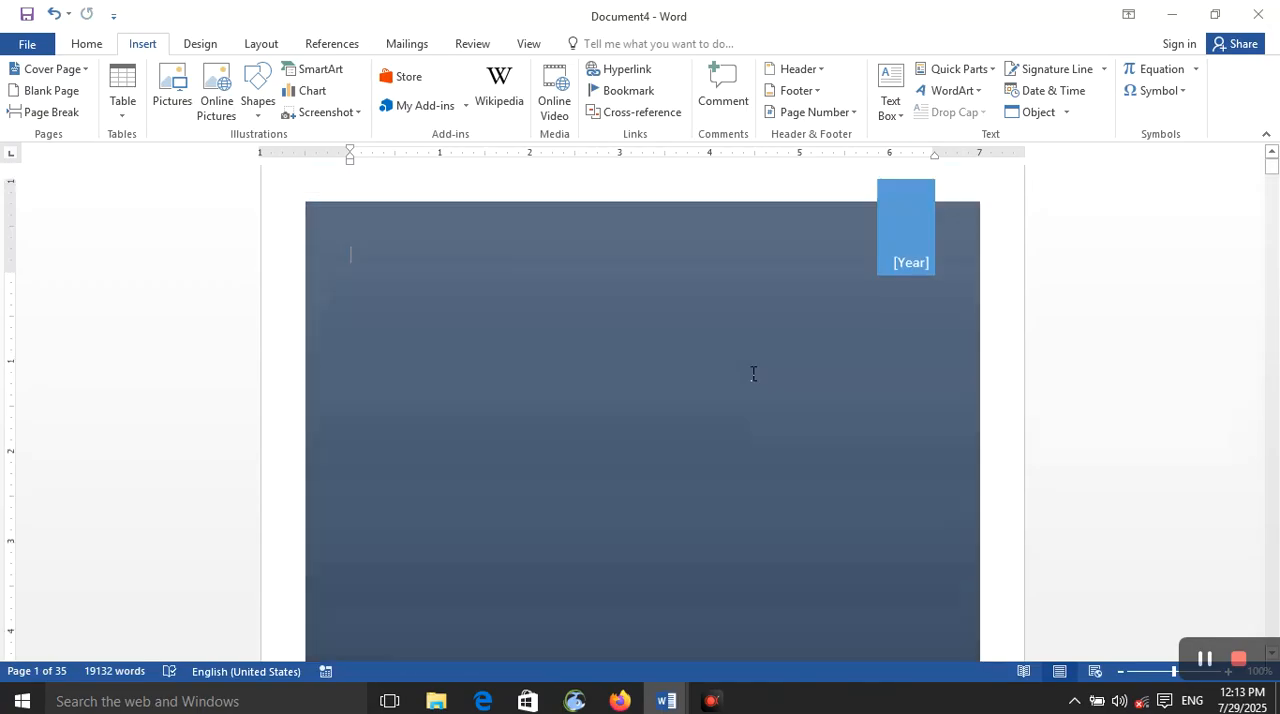
left_click(984, 85)
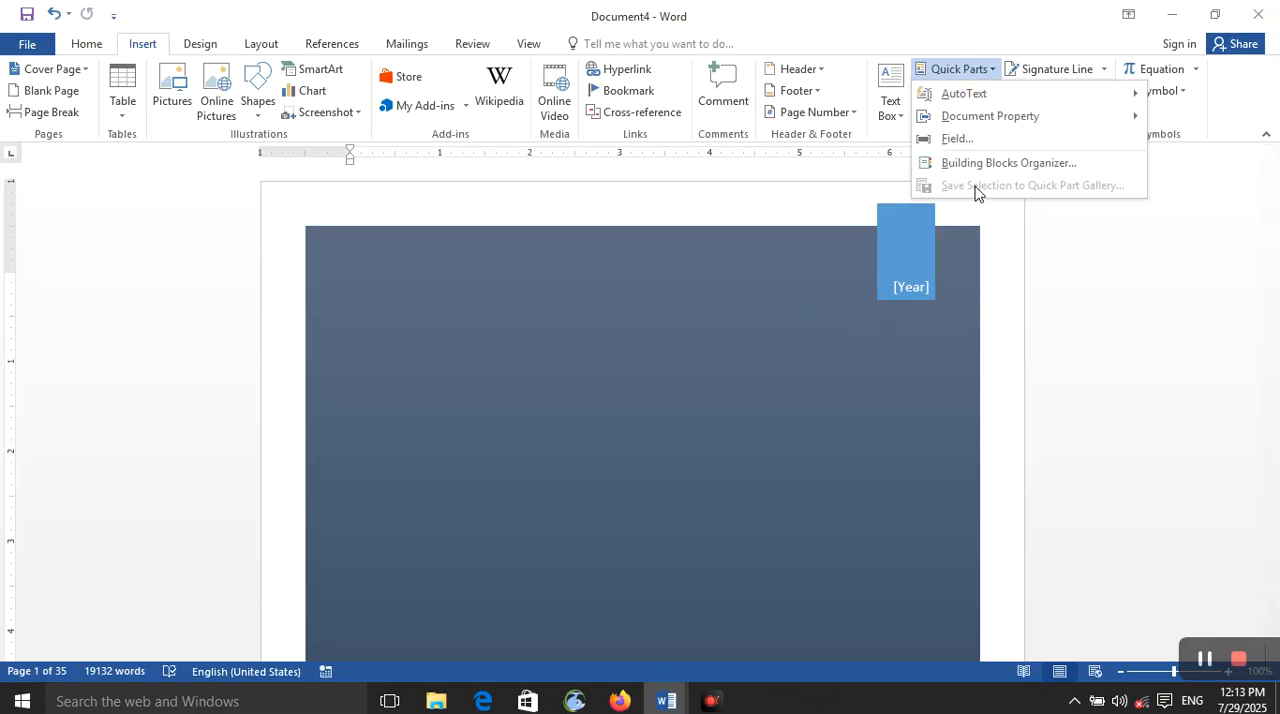
left_click(836, 350)
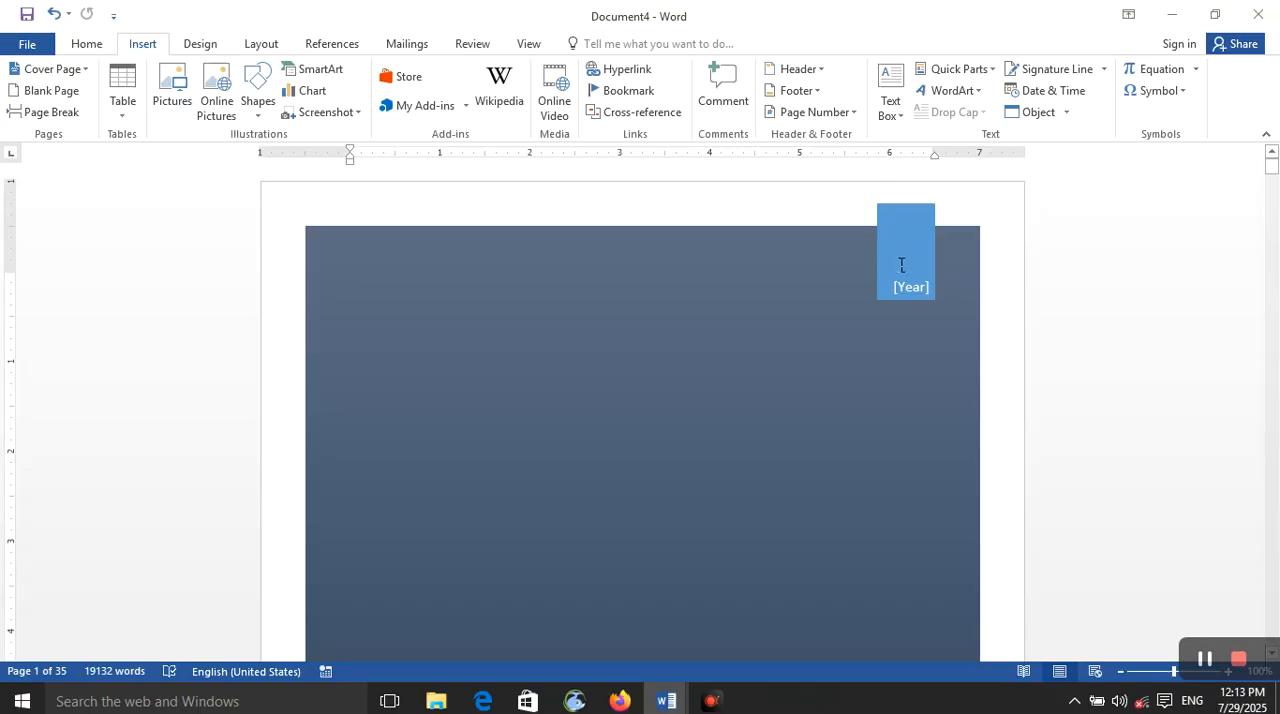
scroll(903, 263, "down", 10)
scroll(915, 185, "up", 5)
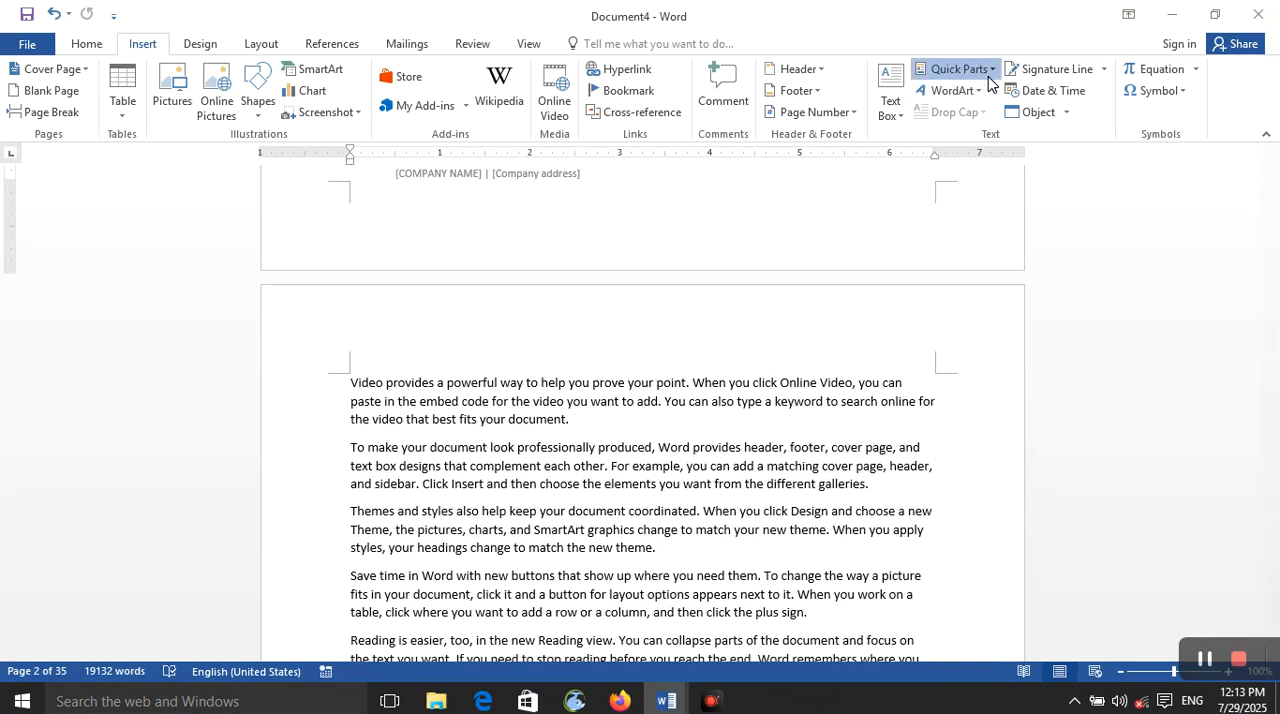
left_click(958, 69)
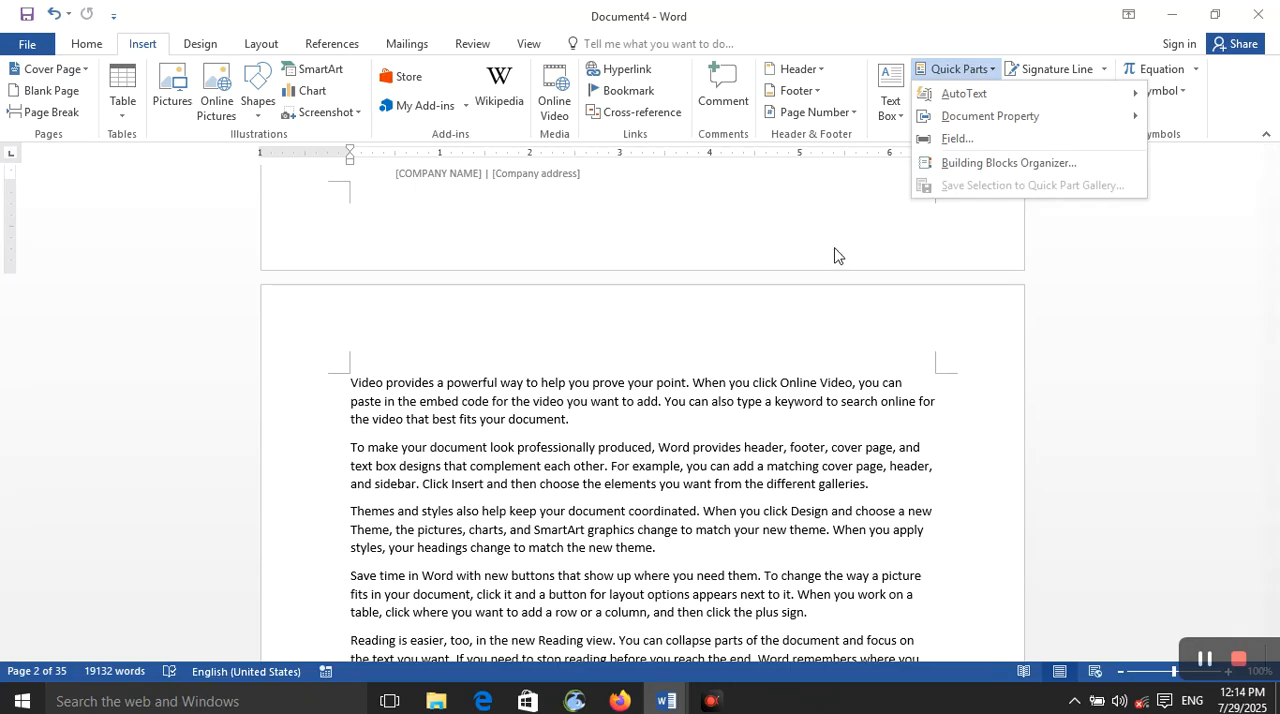
scroll(834, 246, "up", 10)
left_click(963, 213)
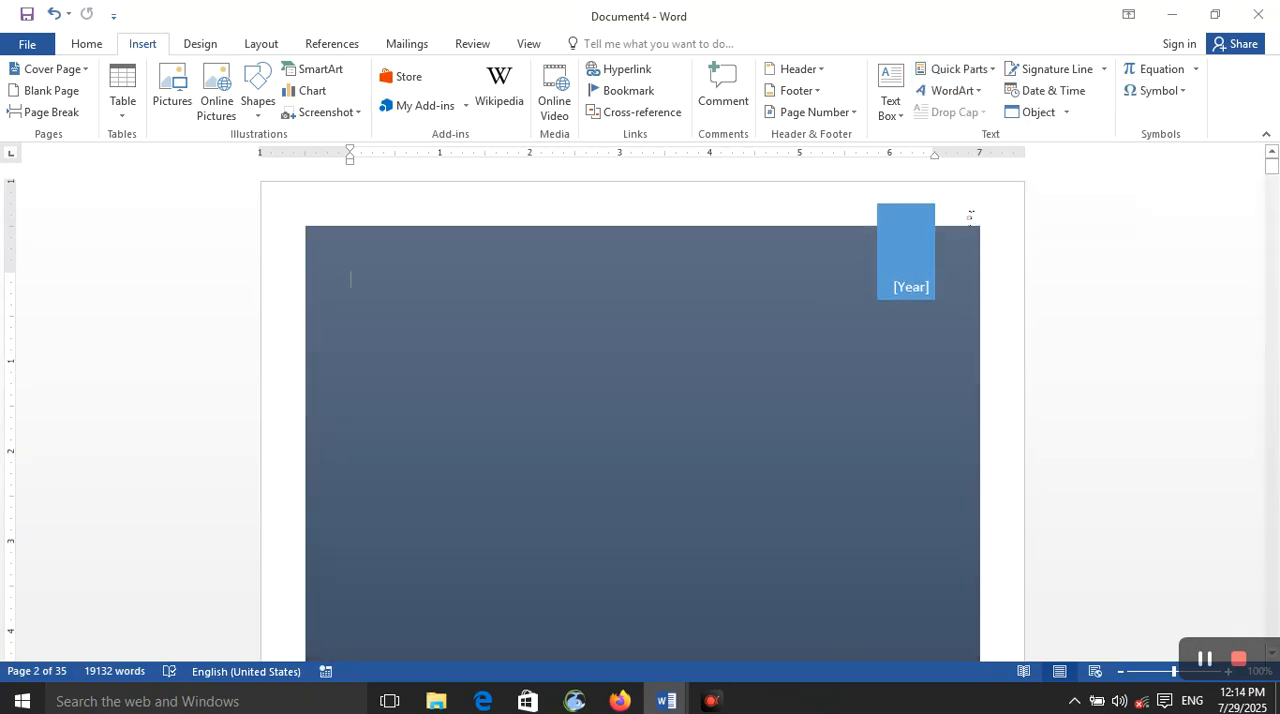
left_click(960, 91)
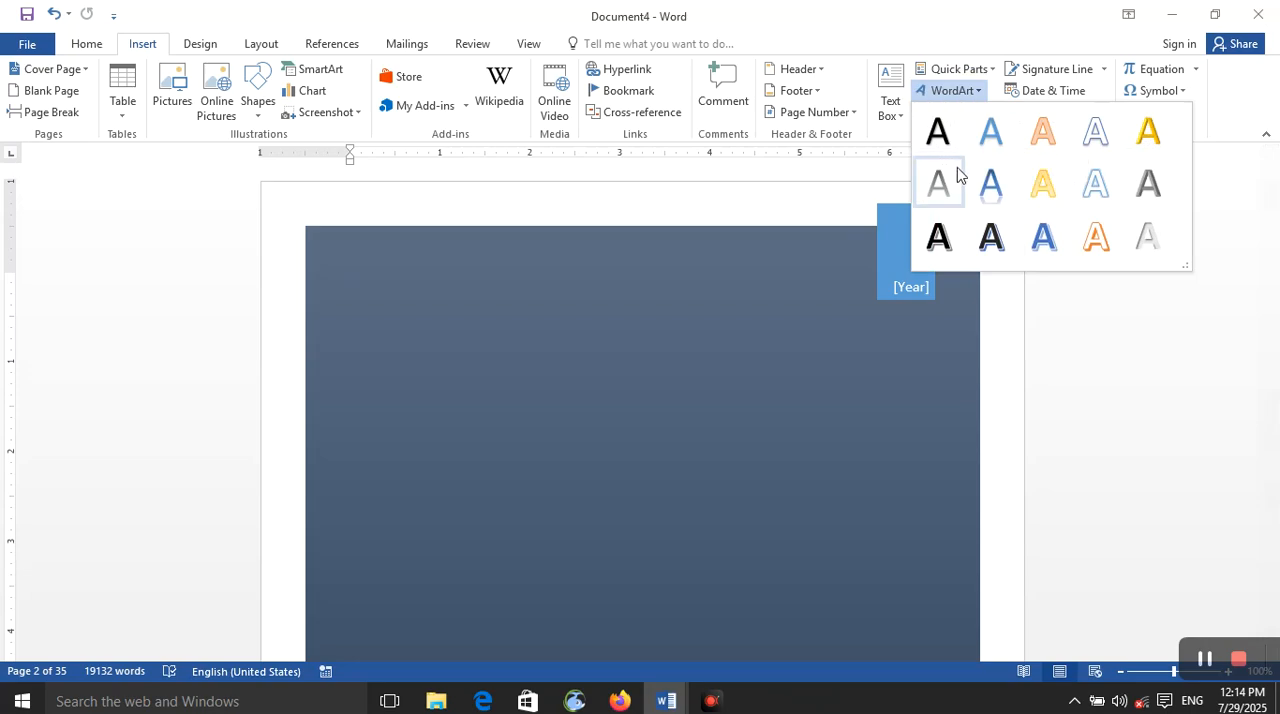
scroll(657, 506, "down", 10)
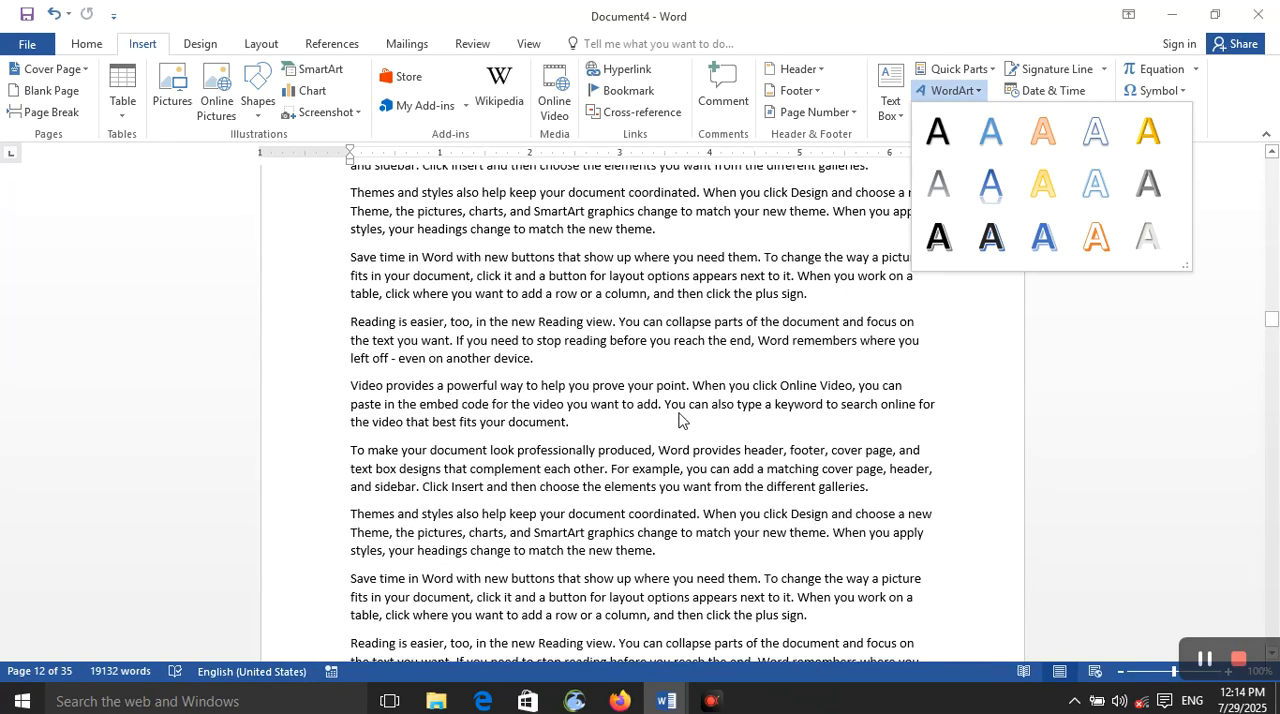
left_click(685, 414)
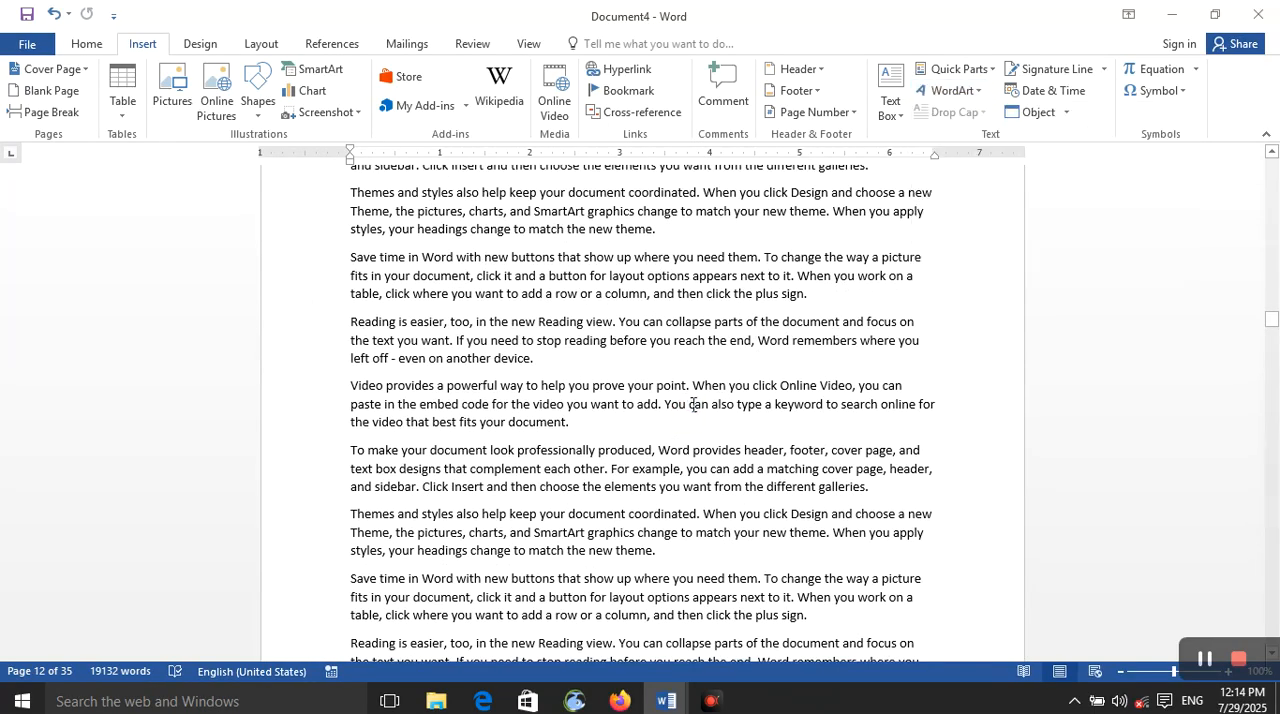
Step: Create a new blank document and insert WordArt in the black style with a blue hard shadow, reading "office"
key("ctrl+n")
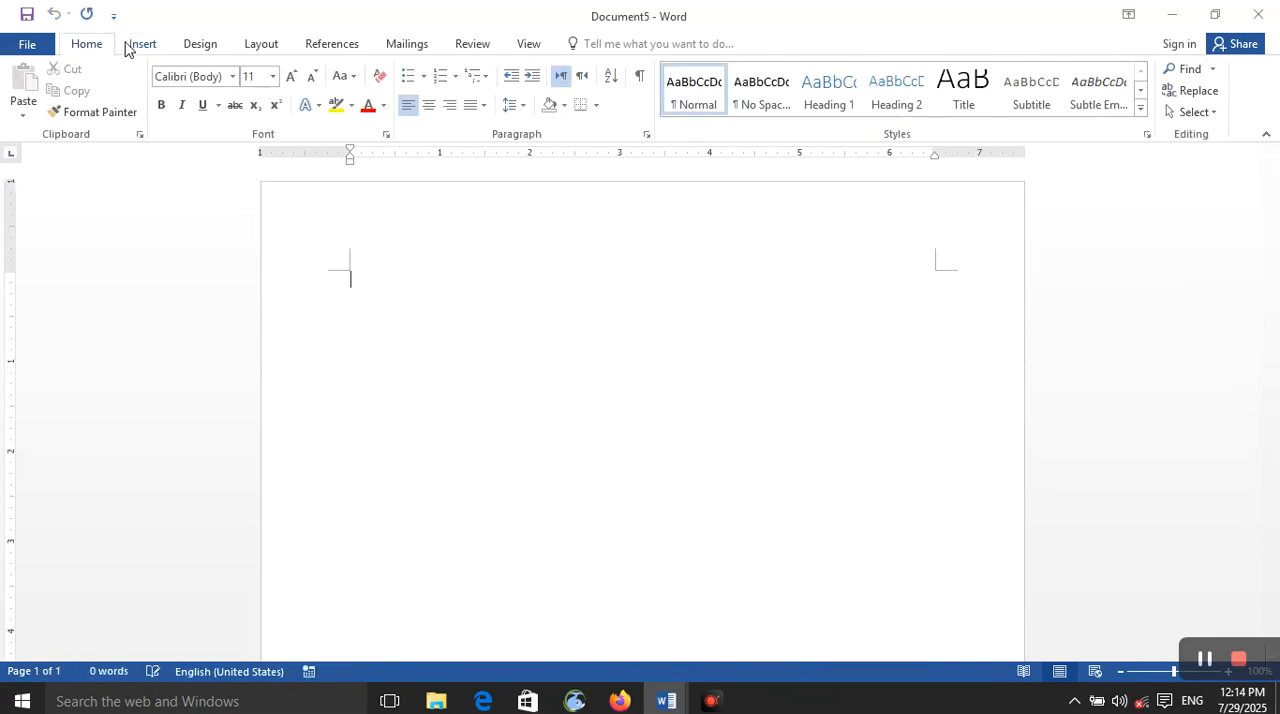
left_click(132, 45)
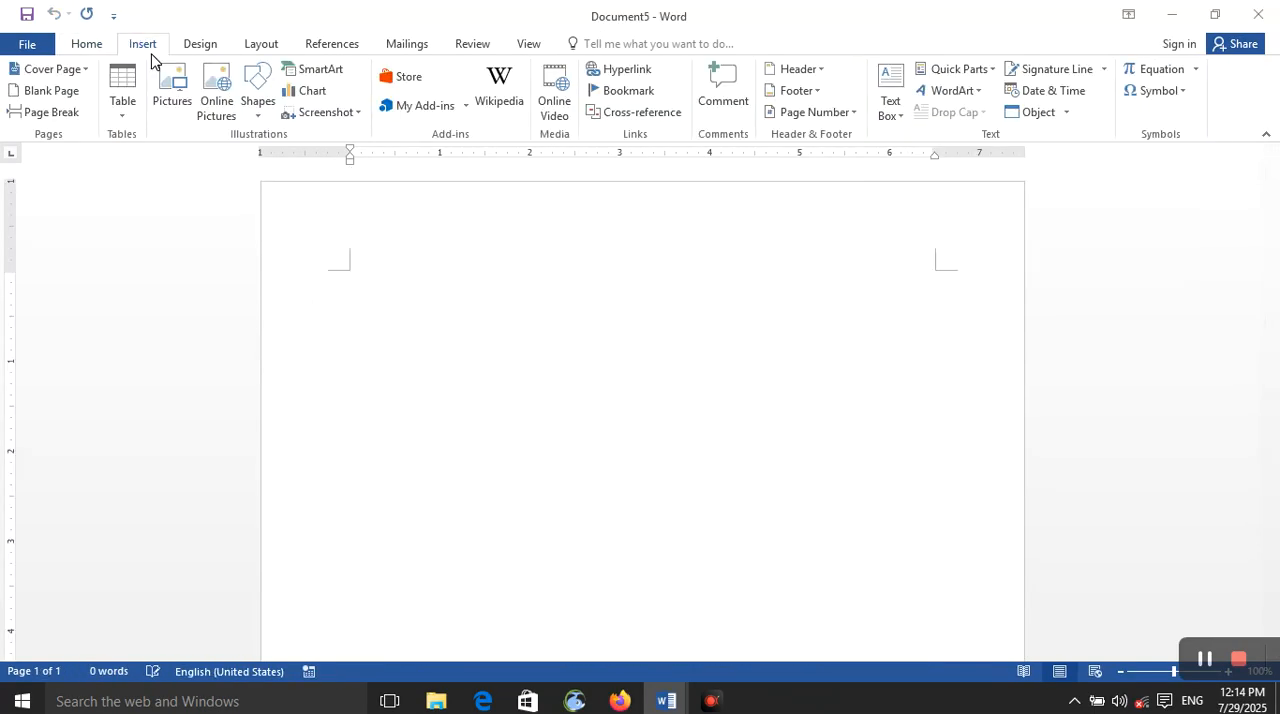
left_click(981, 98)
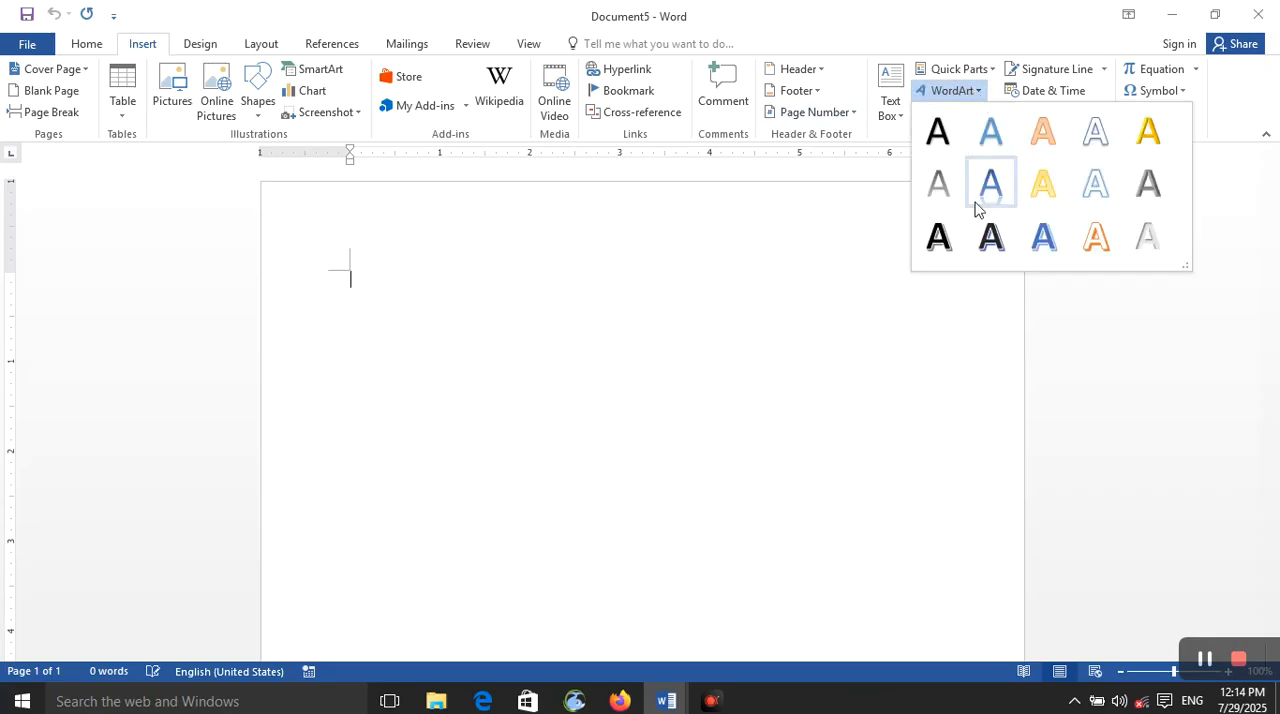
left_click(990, 237)
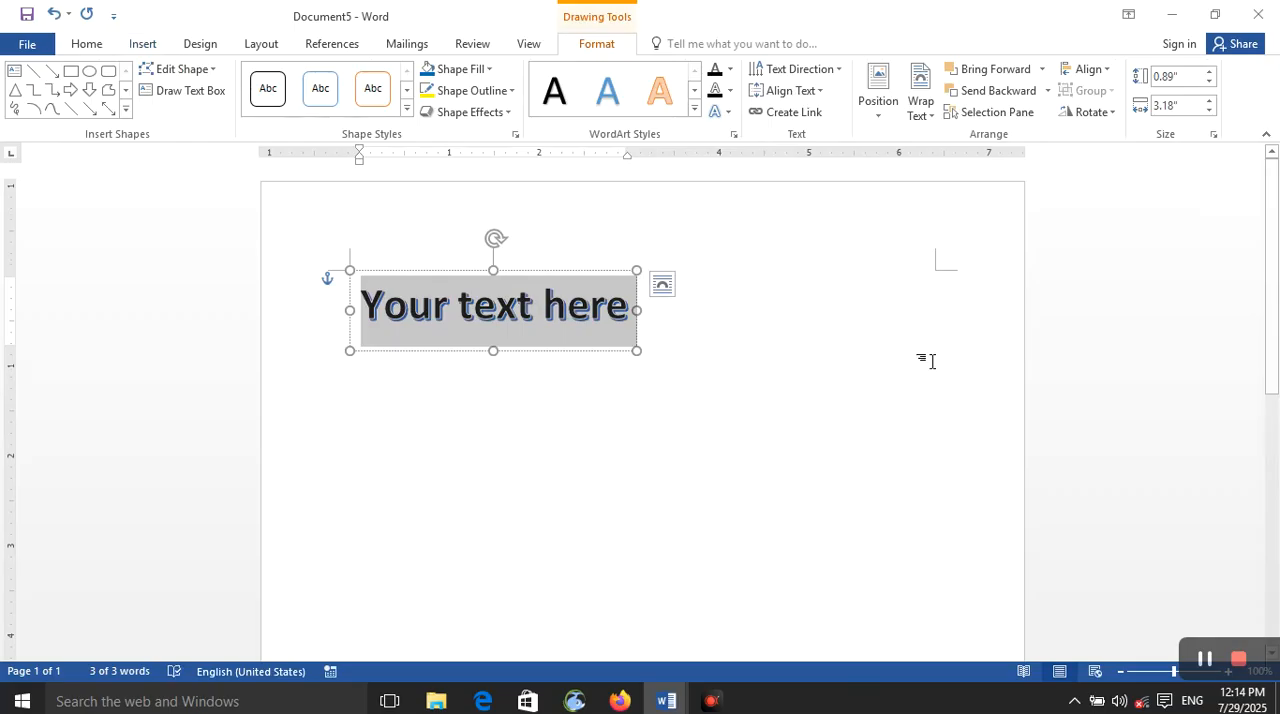
type("offic")
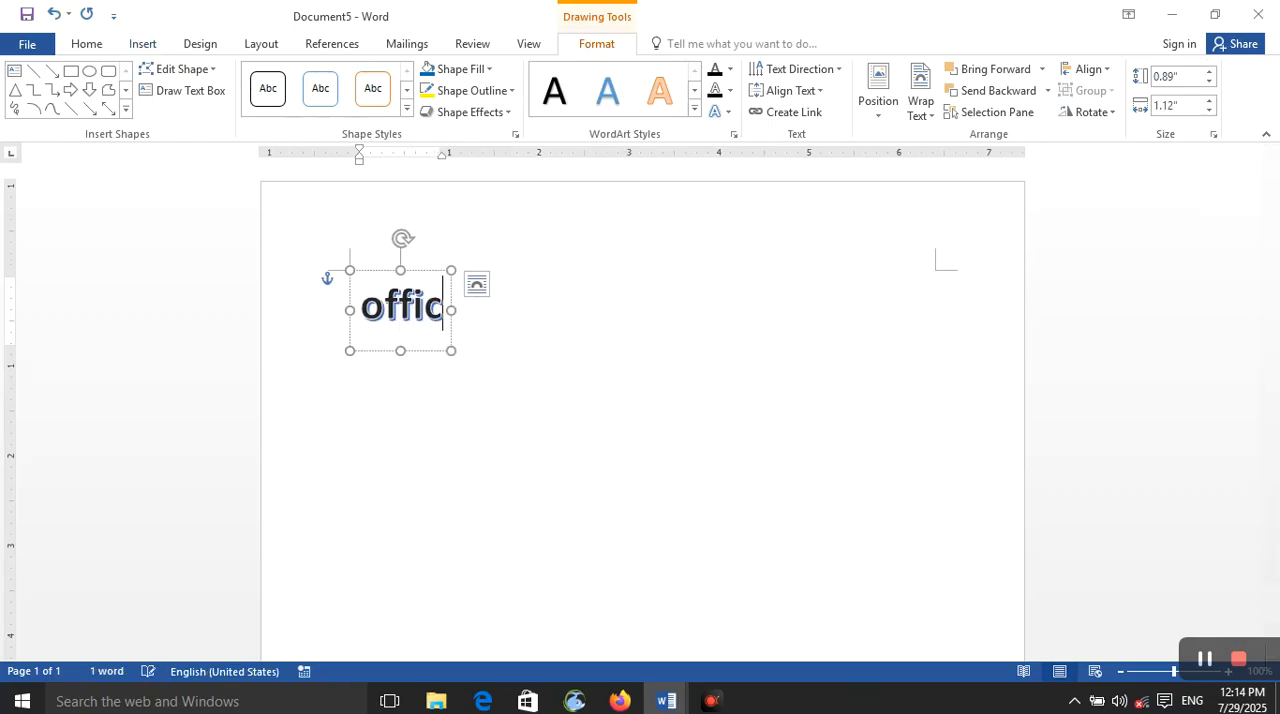
type("e")
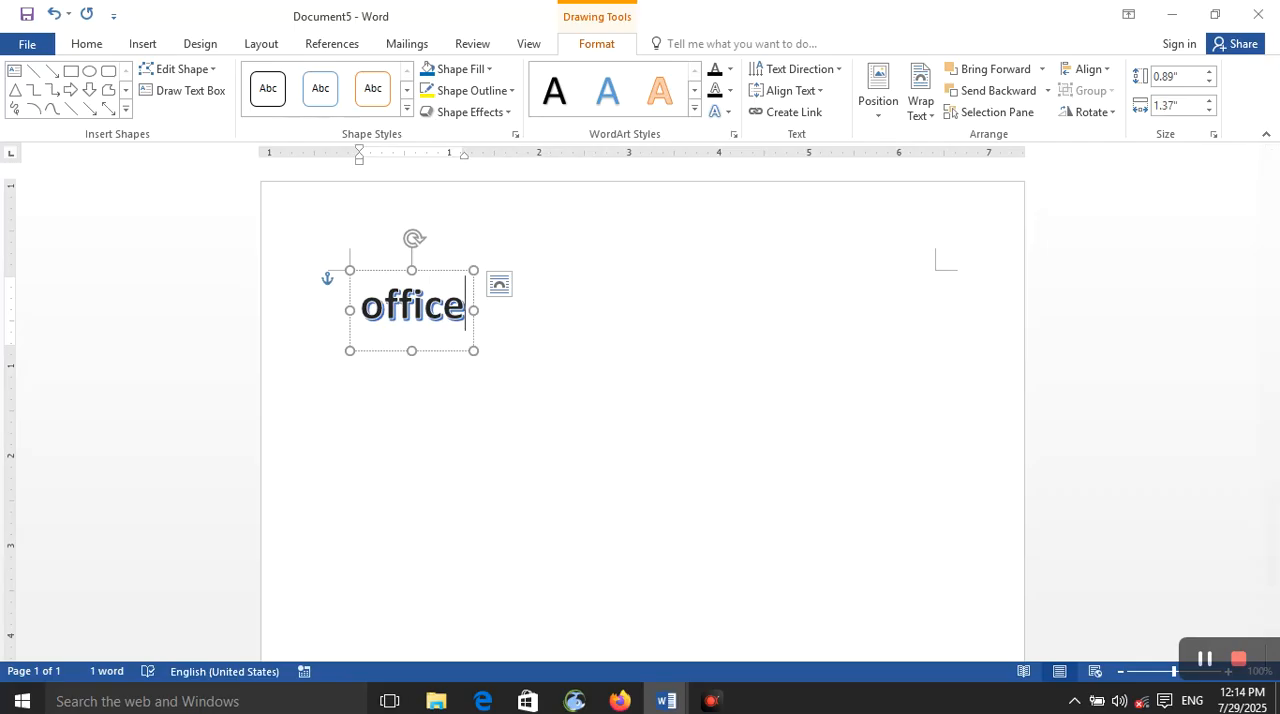
Step: Widen the "office" WordArt box to about 4.85"
left_click_drag(476, 310, 786, 308)
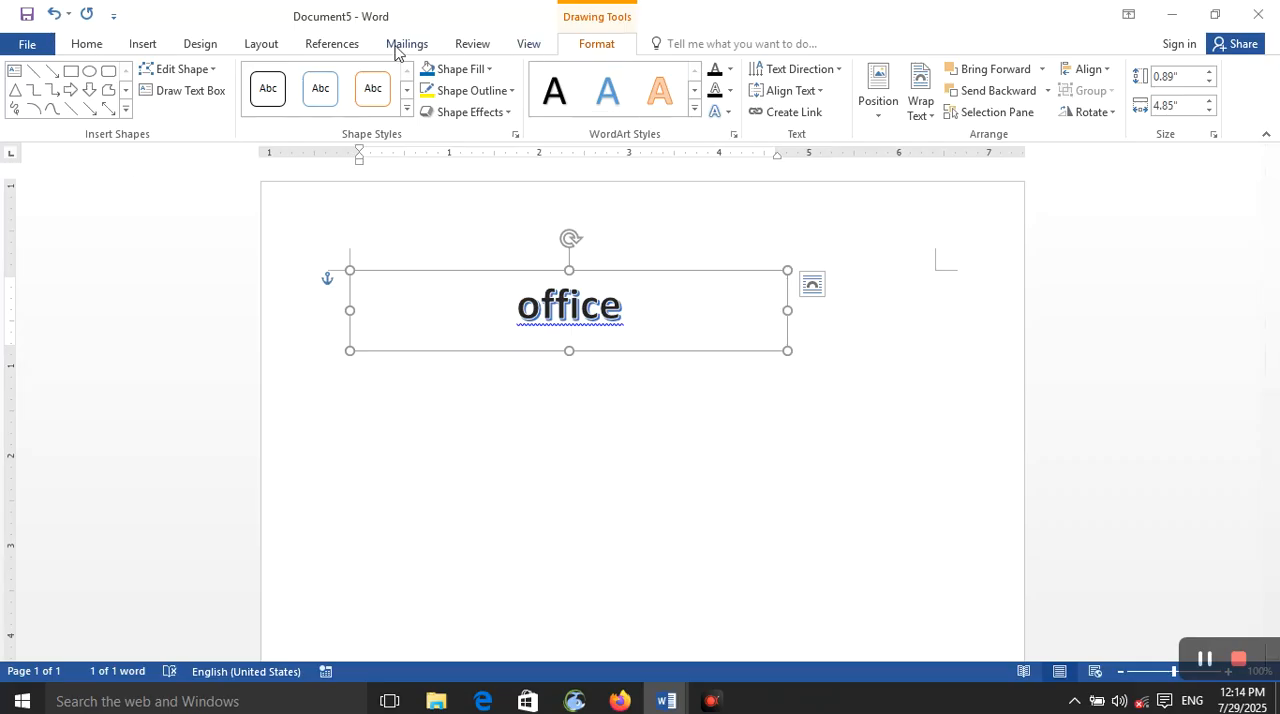
left_click(565, 400)
left_click(557, 310)
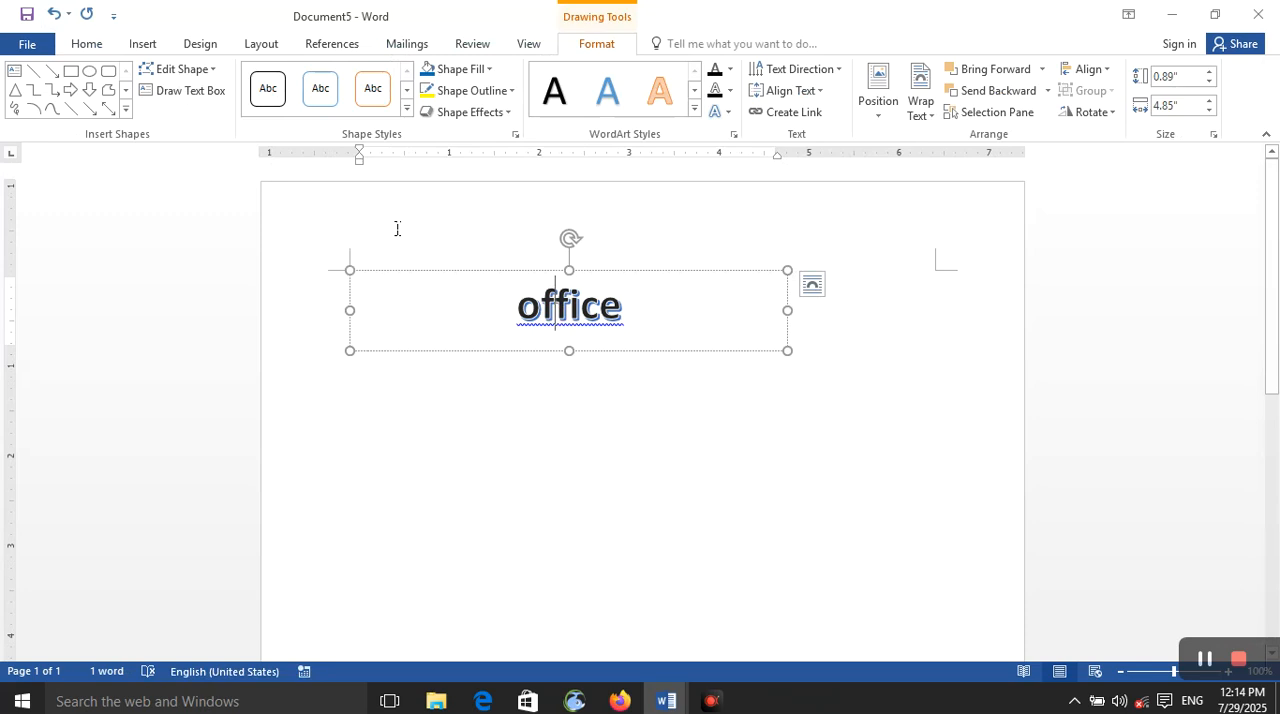
left_click(136, 47)
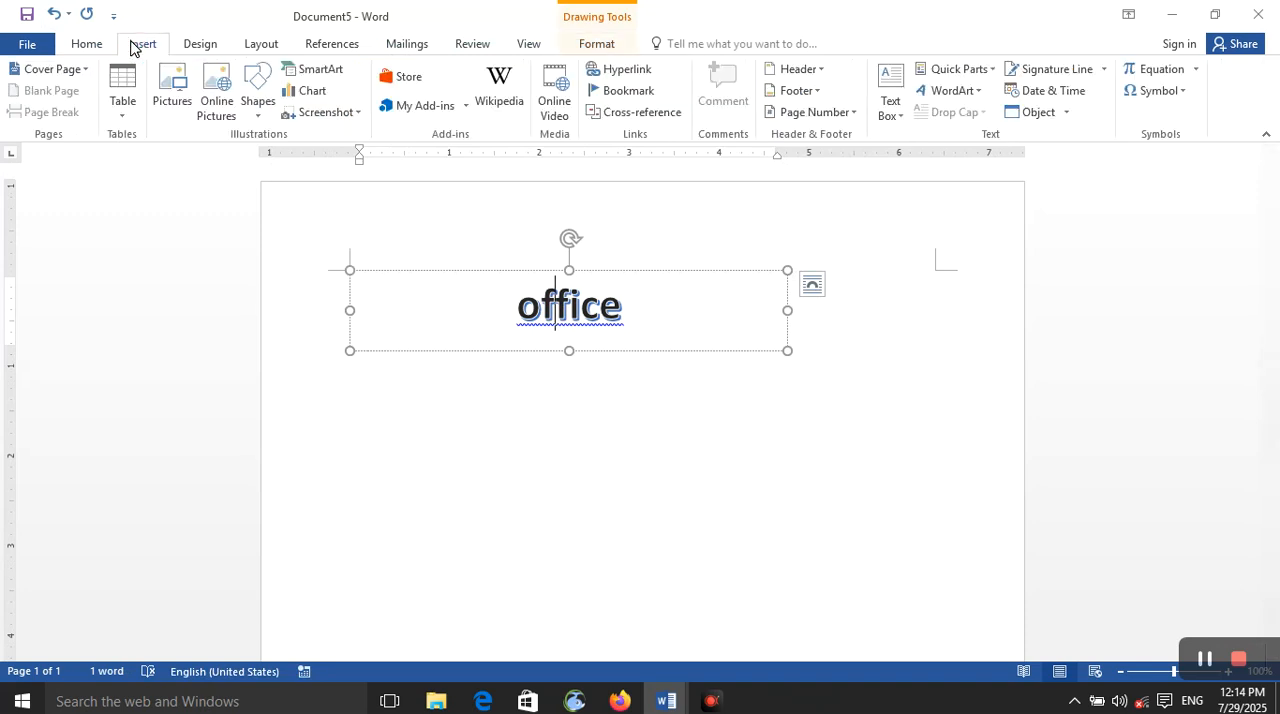
left_click(608, 442)
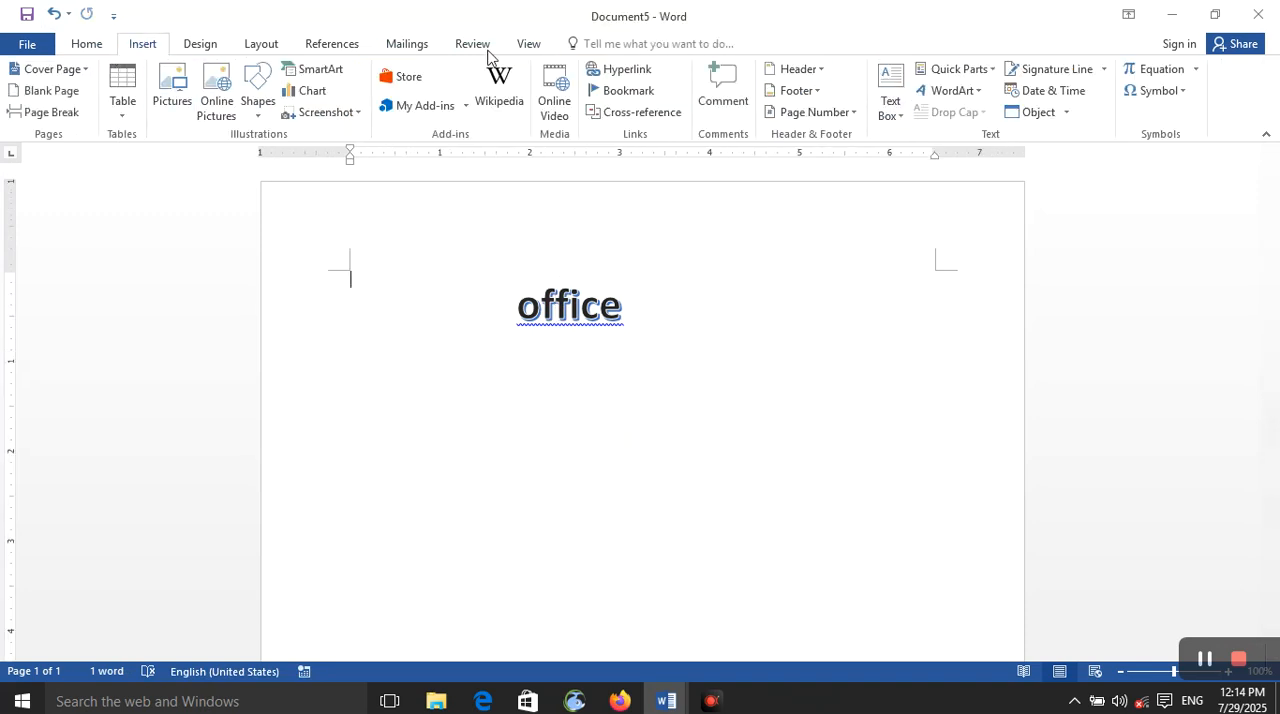
left_click(978, 91)
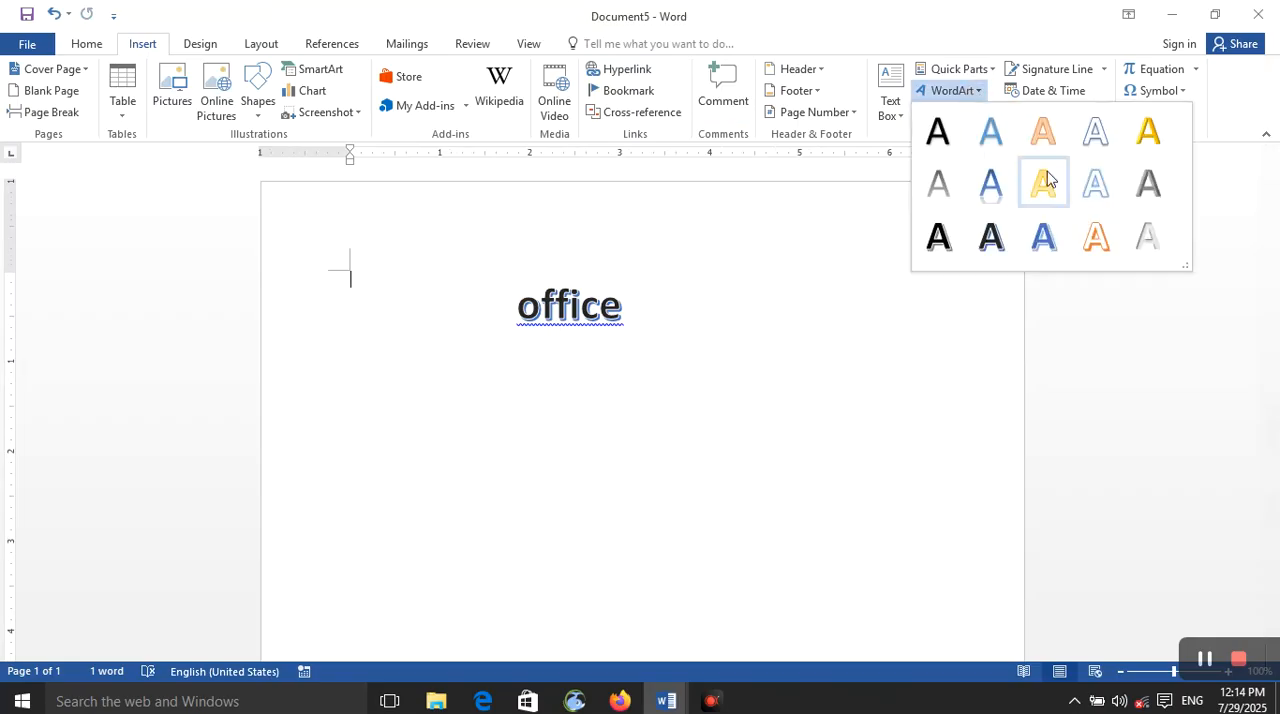
left_click(889, 177)
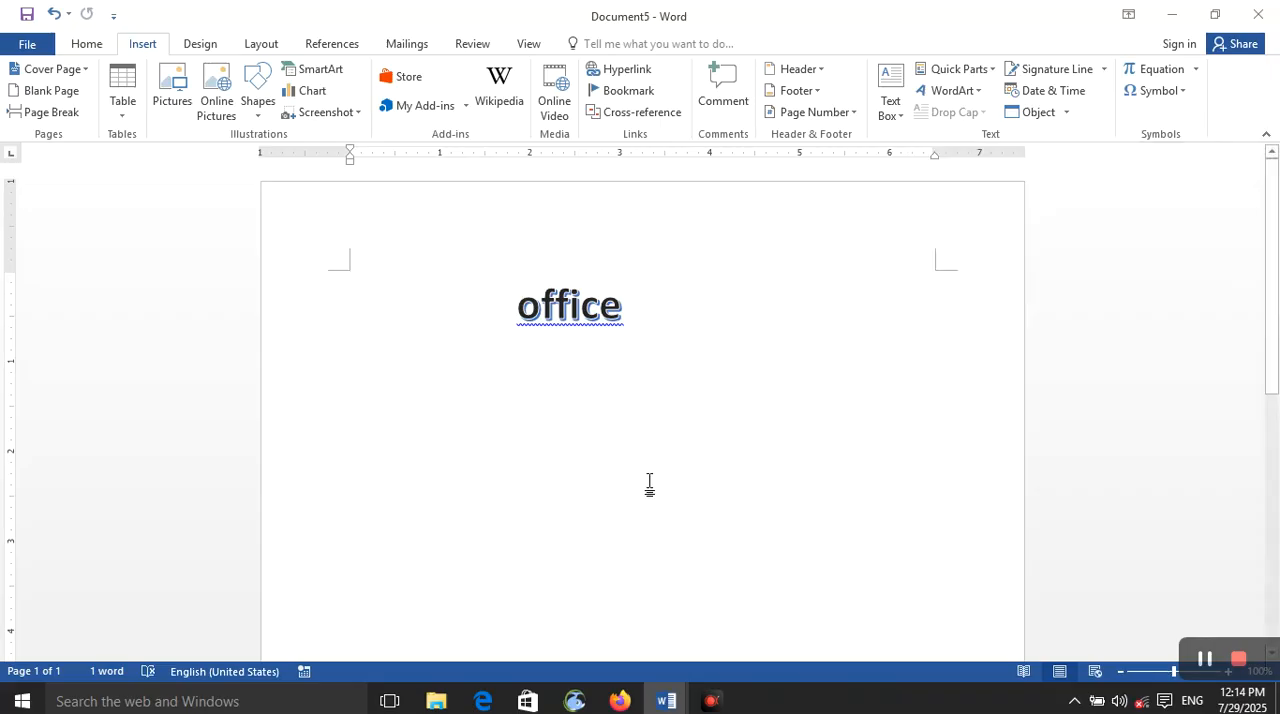
Step: Delete the "office" text from the WordArt box and leave the box
left_click_drag(656, 307, 518, 297)
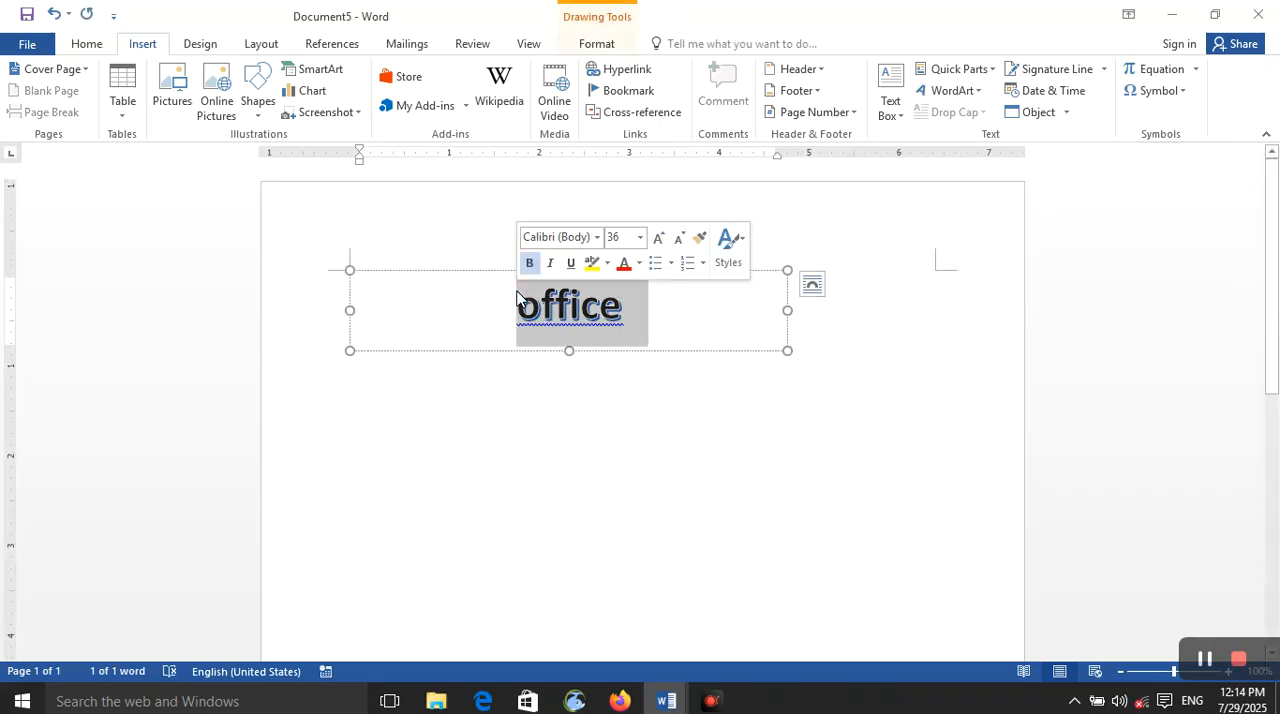
key("Delete")
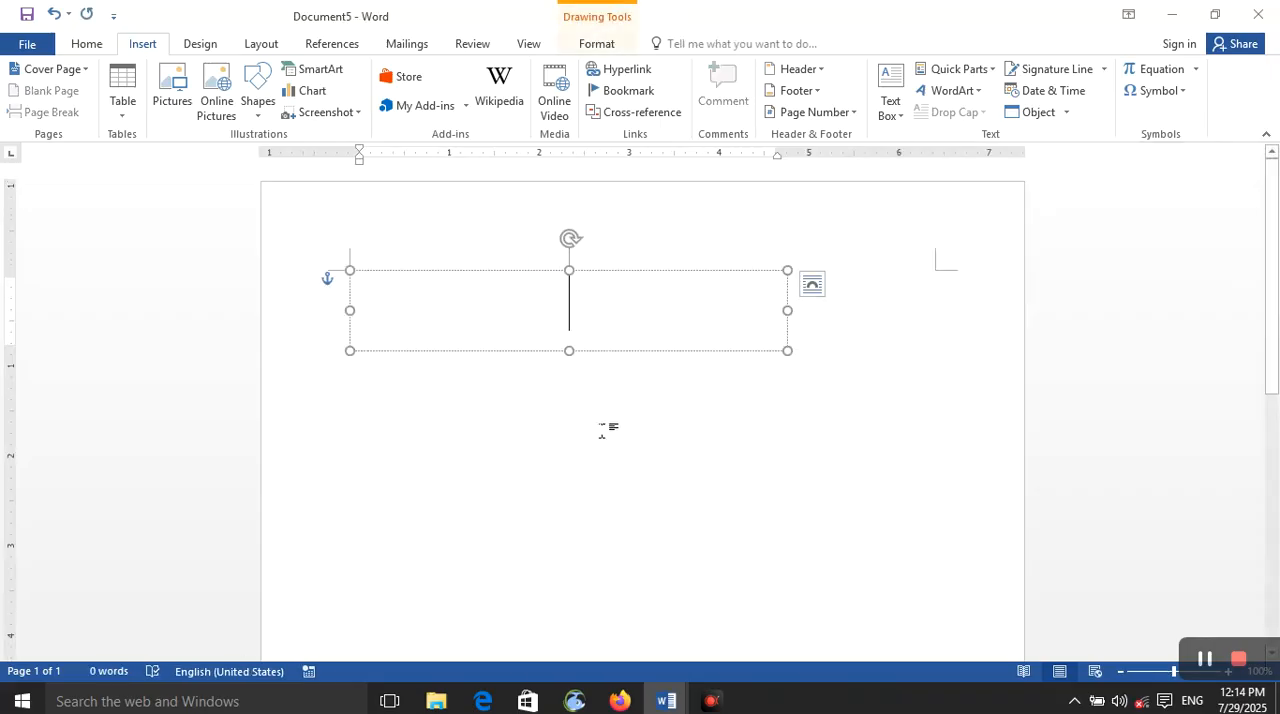
key("Escape")
key("Delete")
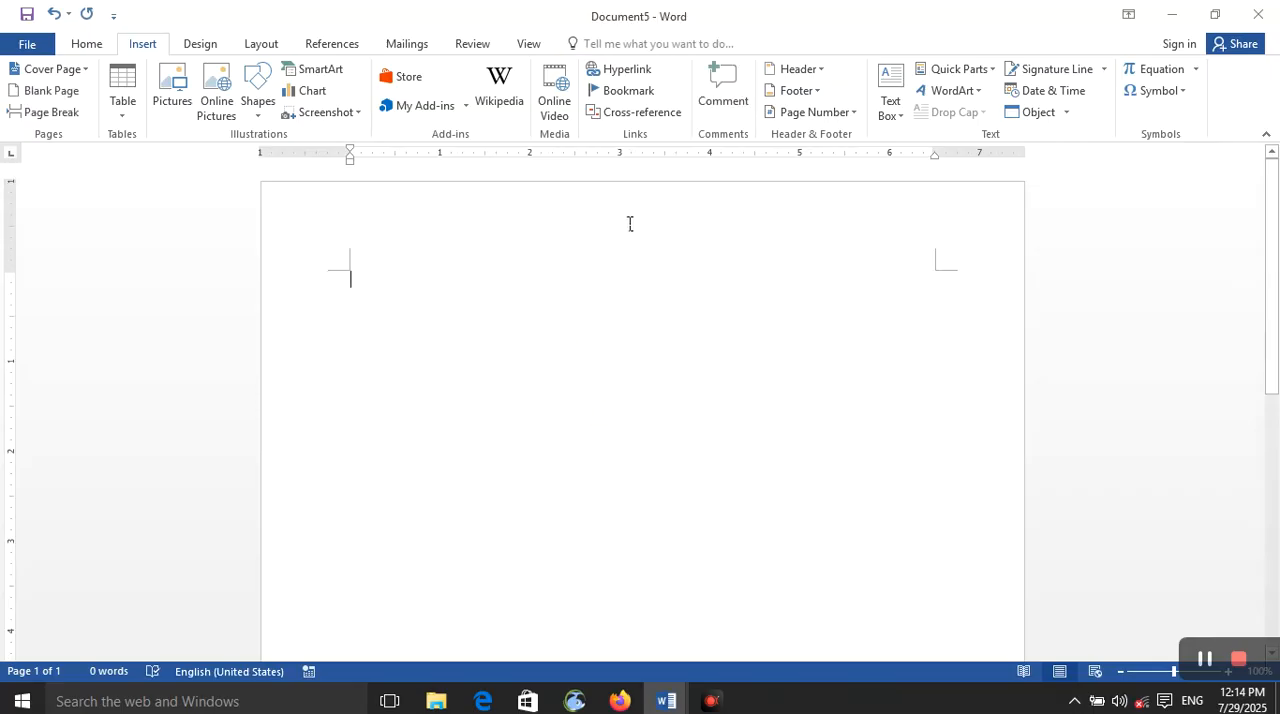
Step: Generate sample paragraphs in the document with =rand()
type("=")
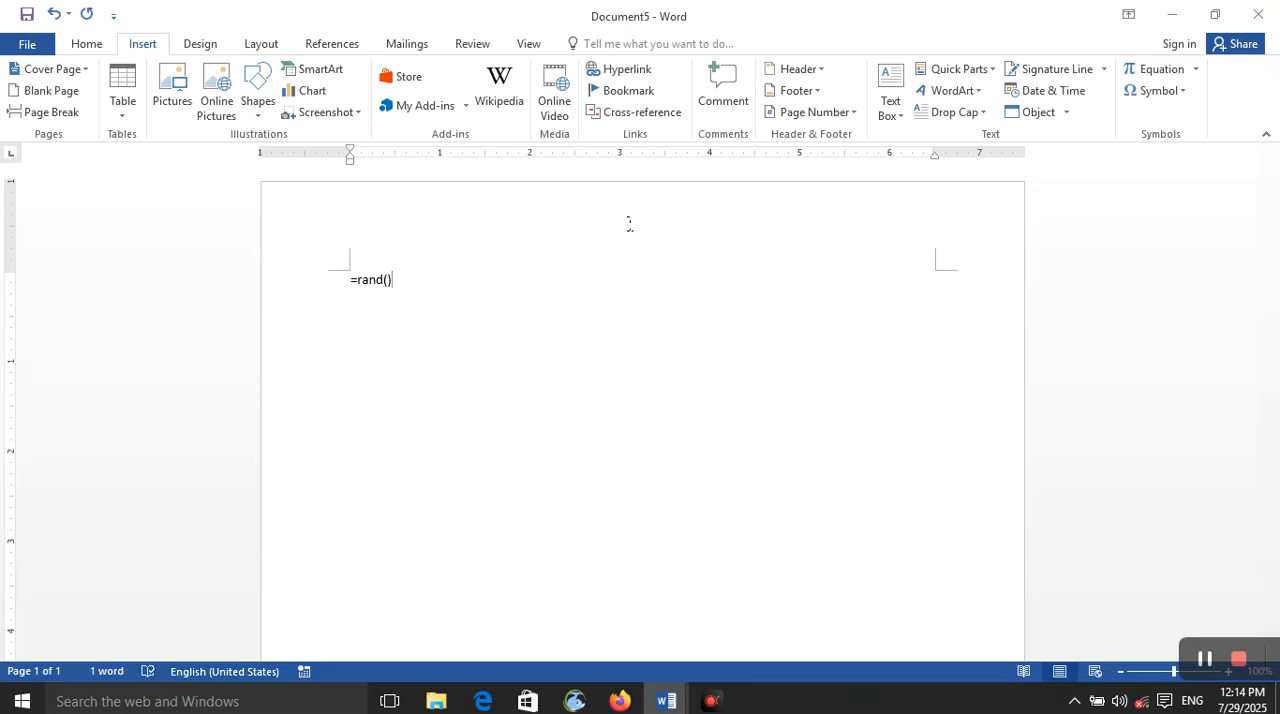
type("rand()")
key("Return")
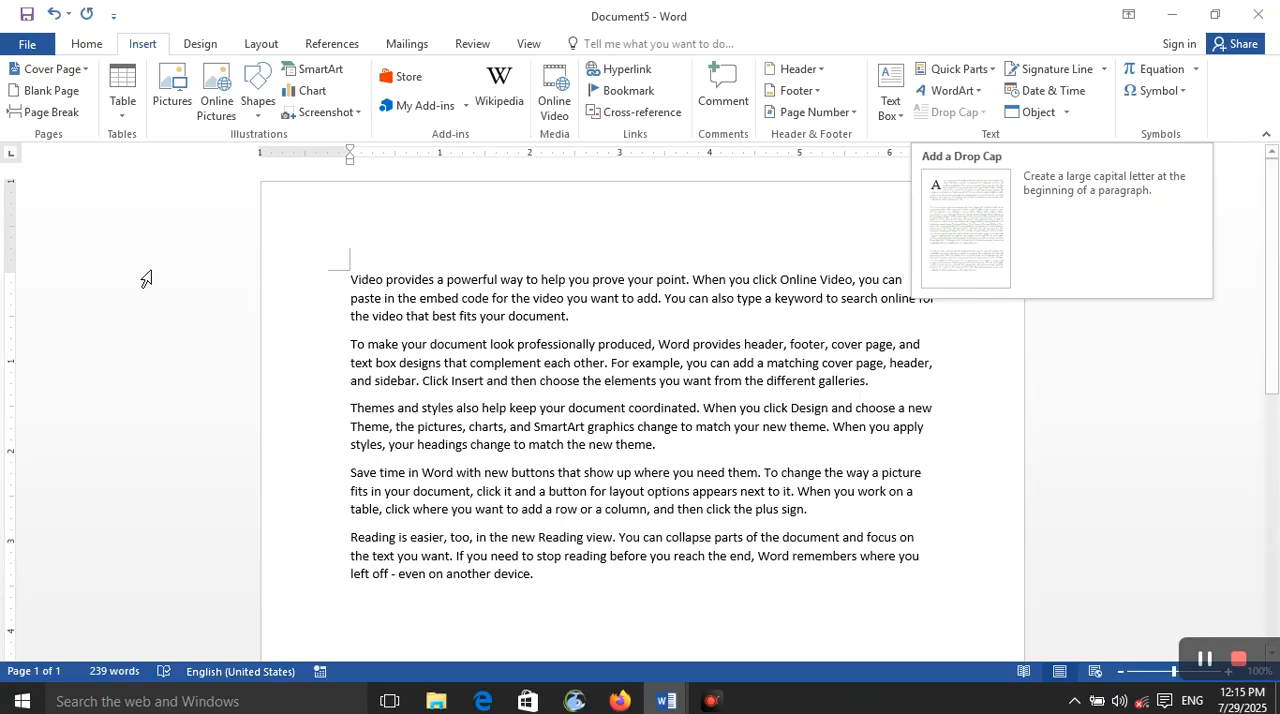
Step: Delete the leftover empty WordArt box overlapping the first paragraphs
left_click(349, 280)
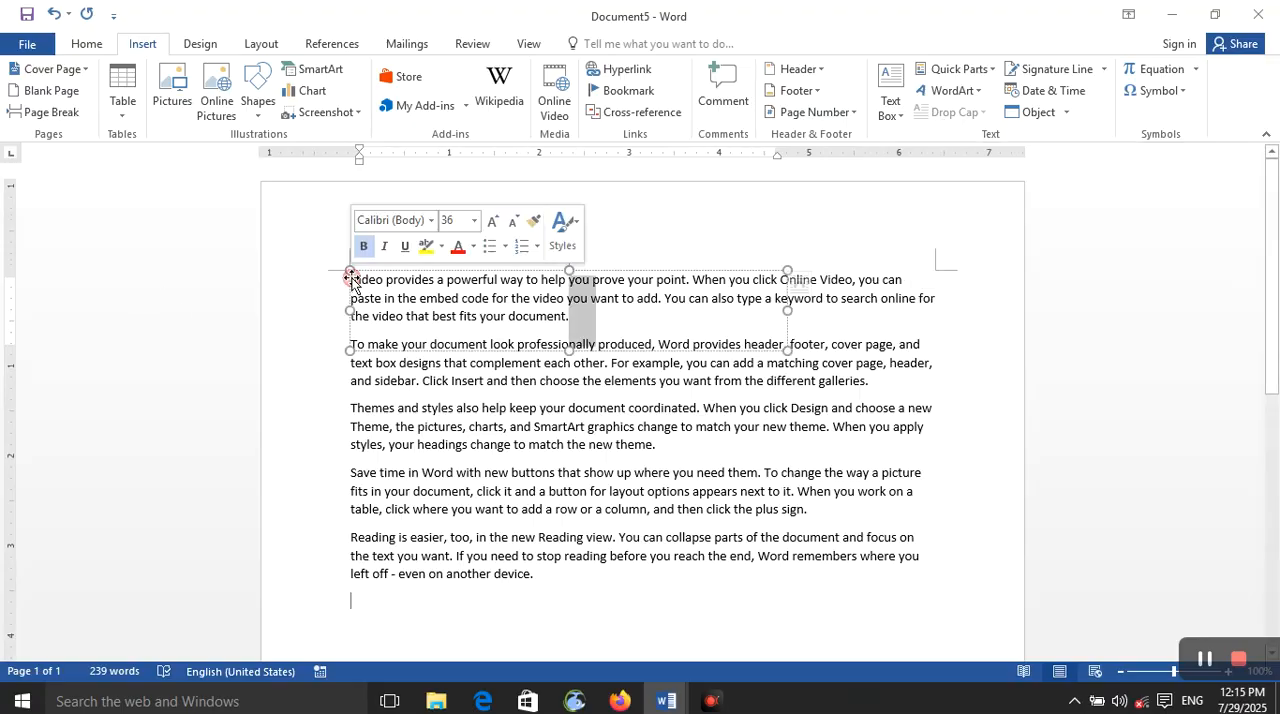
left_click(411, 408)
left_click(463, 297)
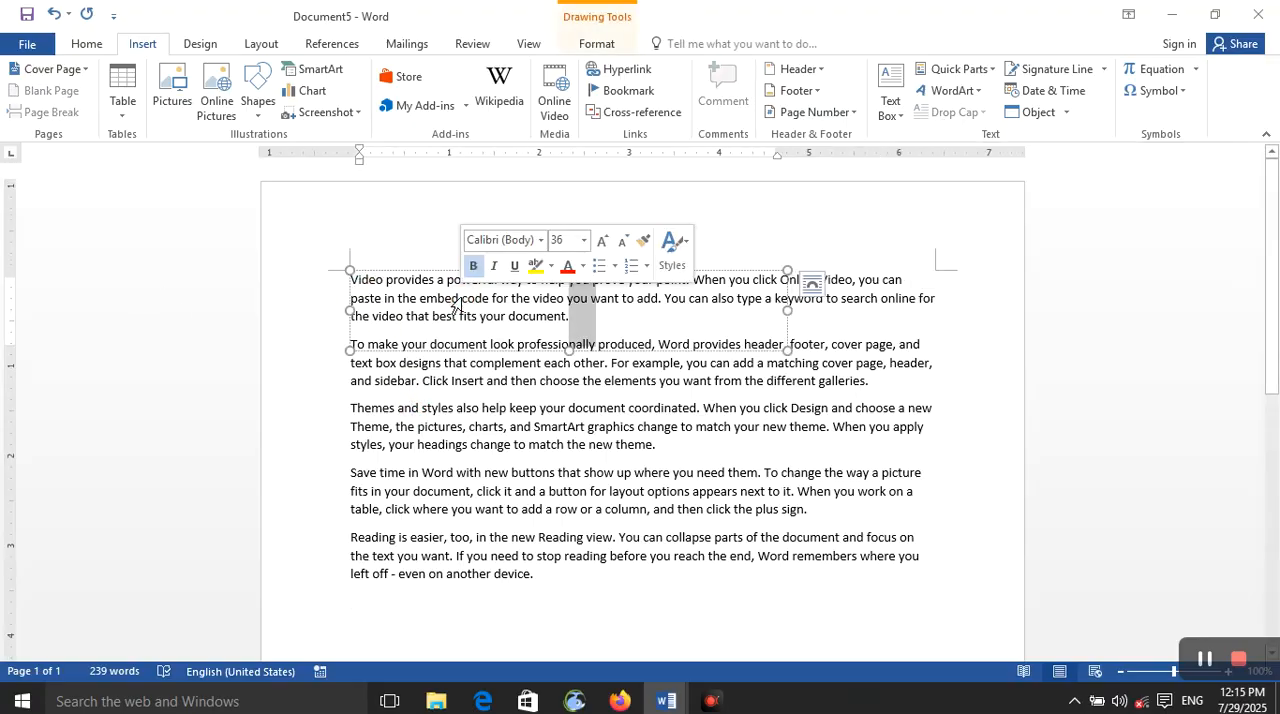
left_click(593, 298)
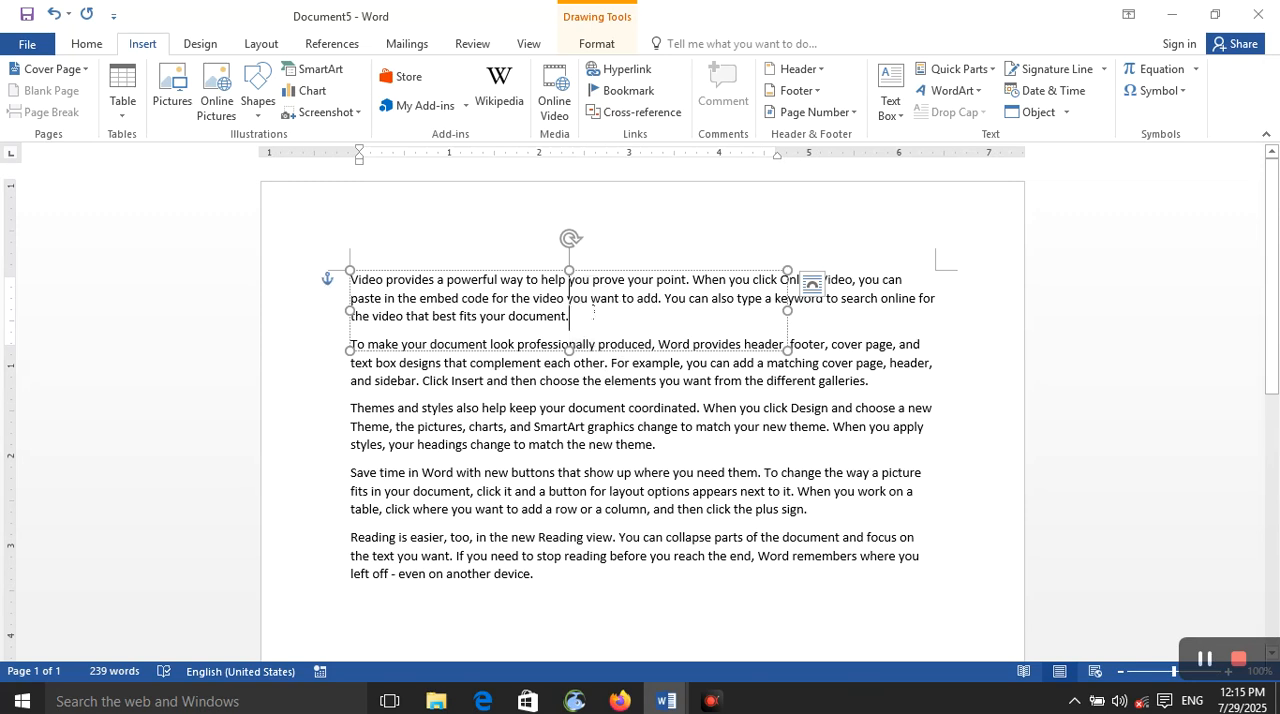
left_click(577, 271)
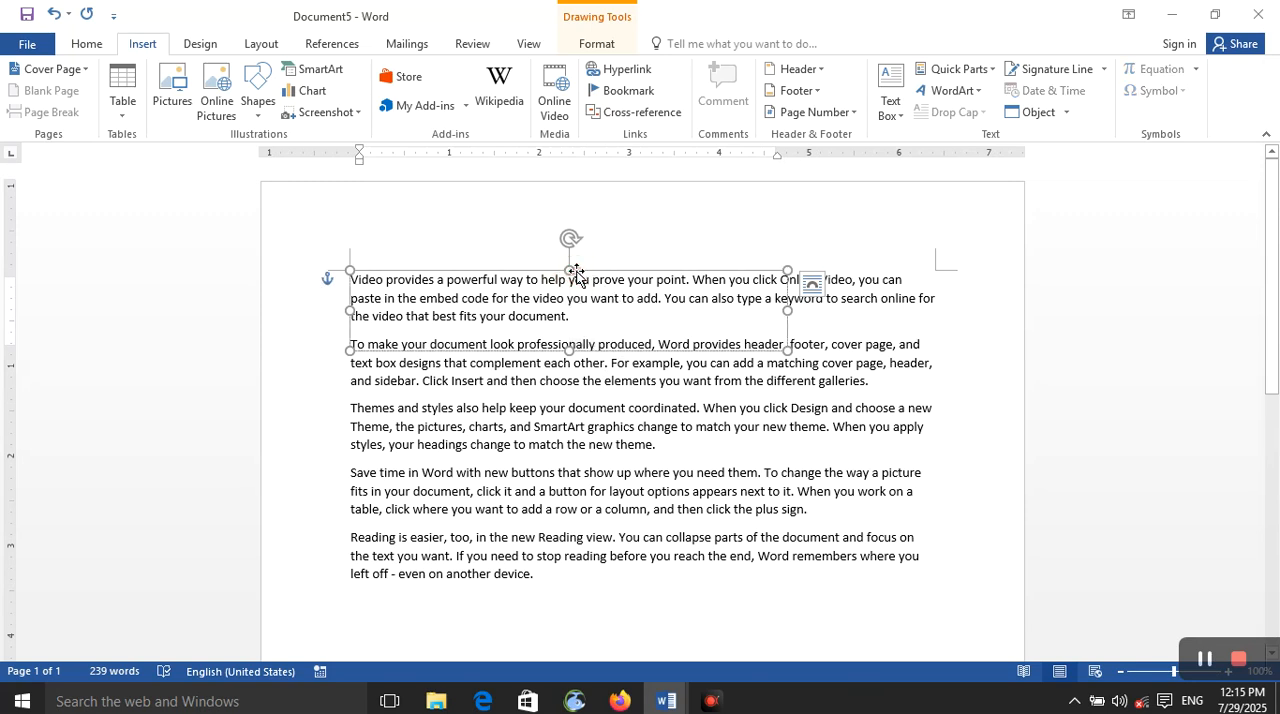
key("Delete")
Step: Turn the first paragraph's opening letter V into a Dropped drop cap and switch its position to In margin
double_click(356, 281)
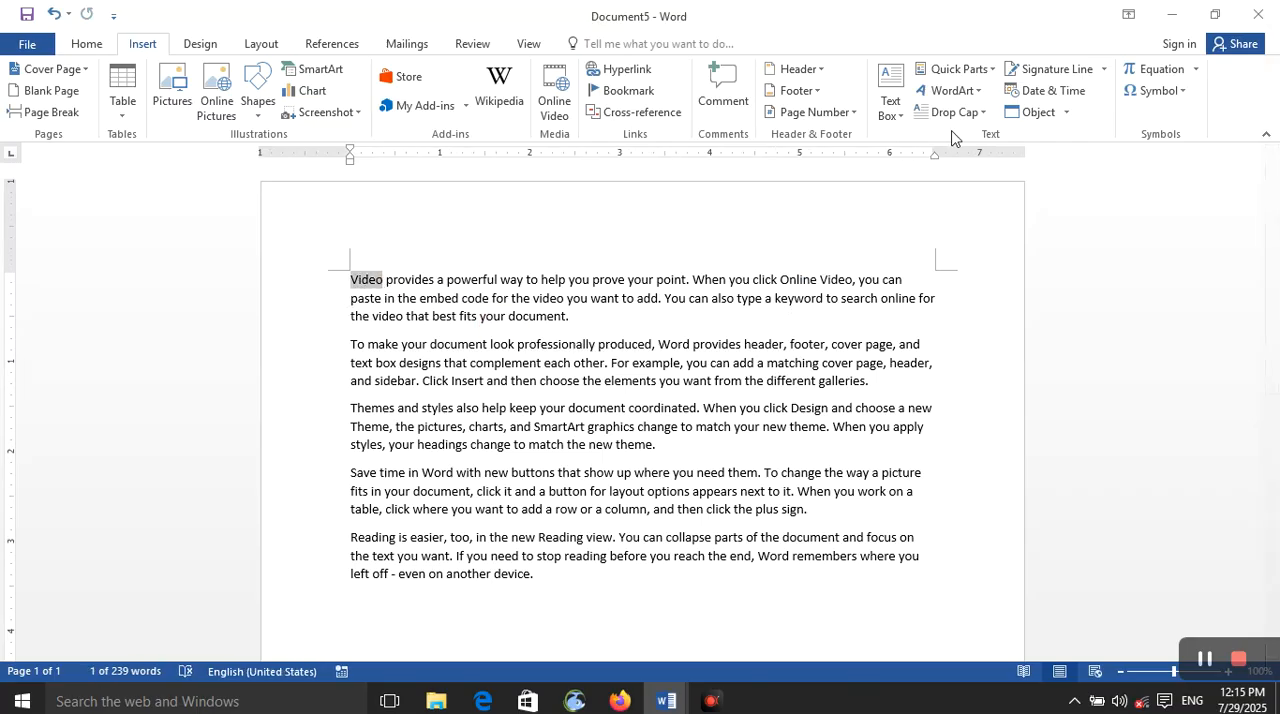
left_click(985, 117)
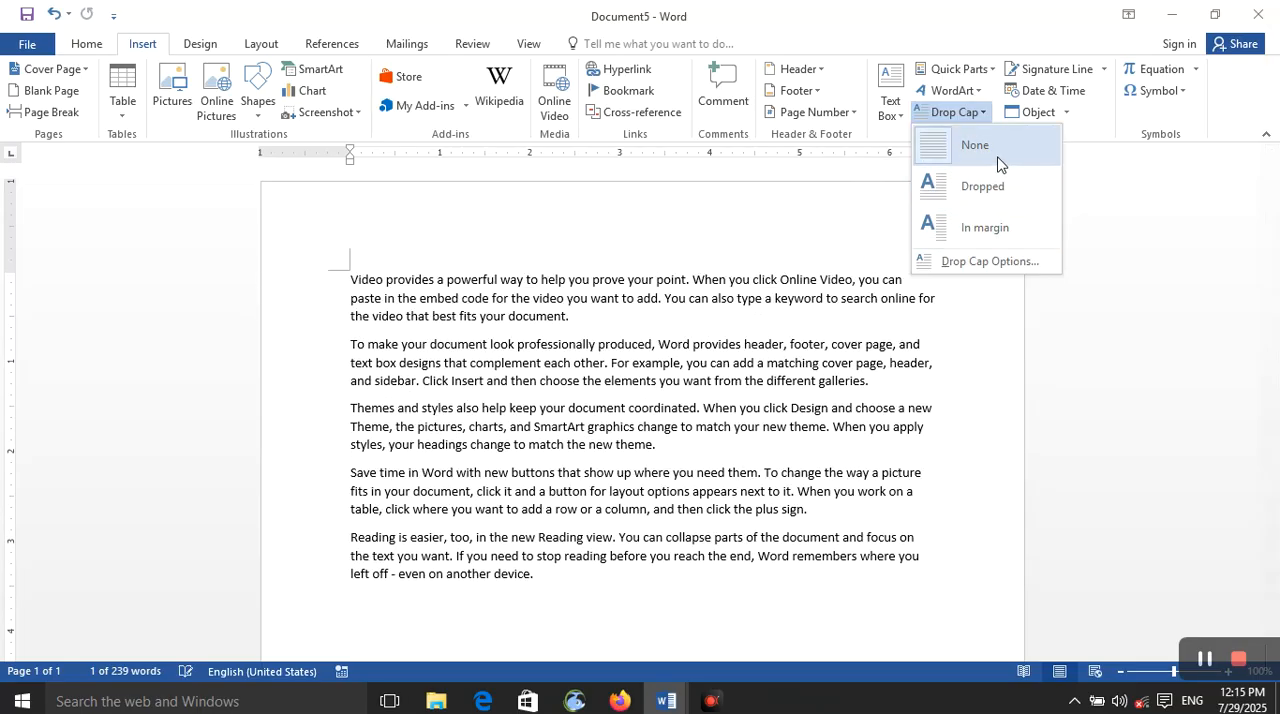
left_click(975, 145)
left_click(360, 276)
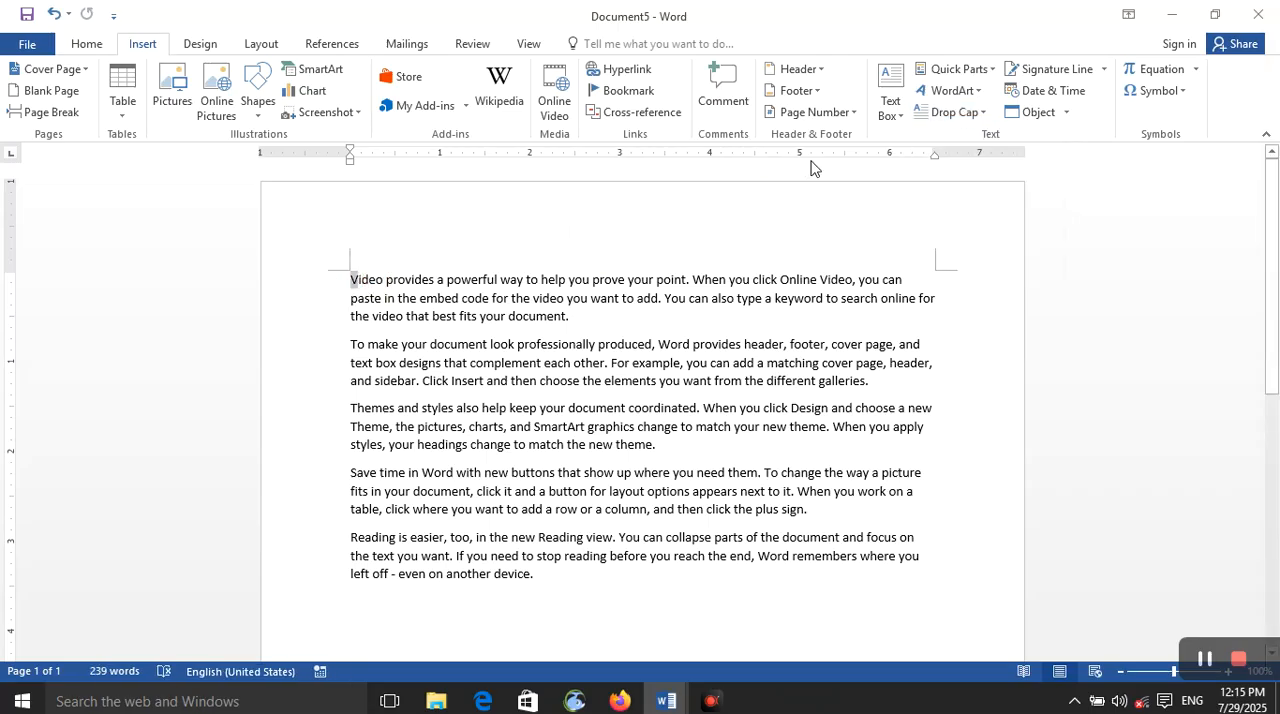
left_click(955, 112)
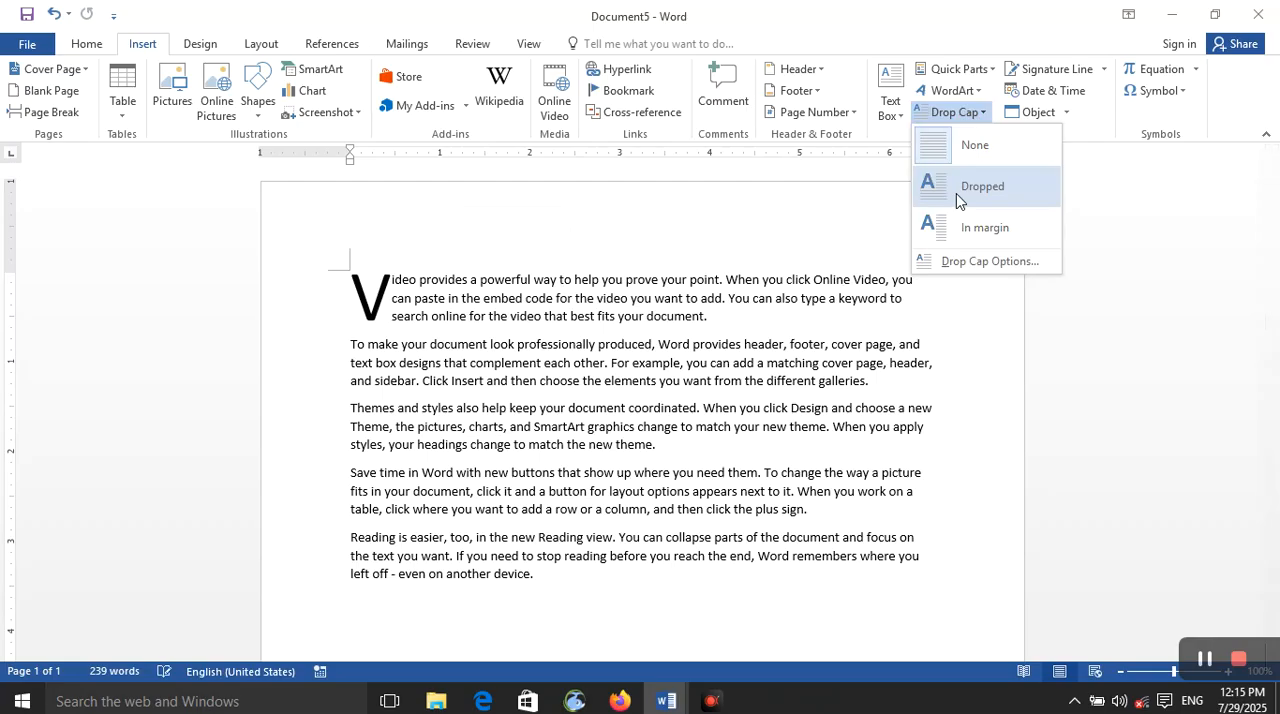
left_click(957, 200)
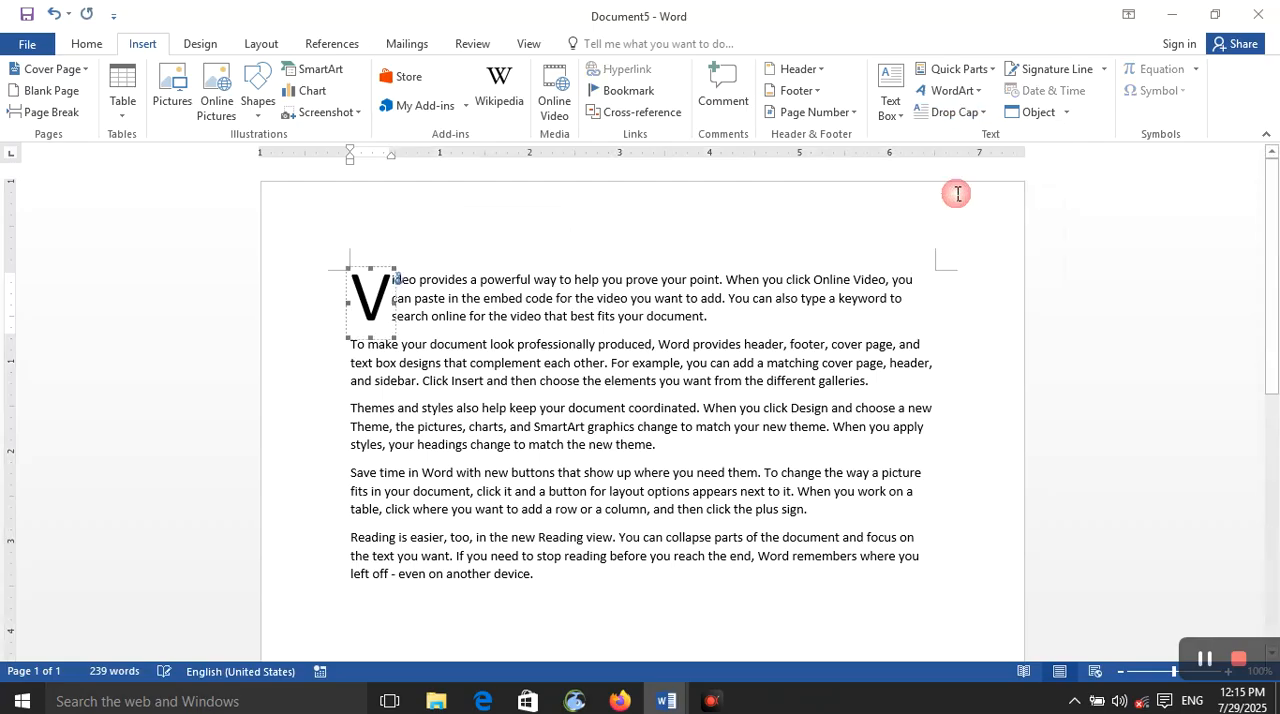
left_click(975, 112)
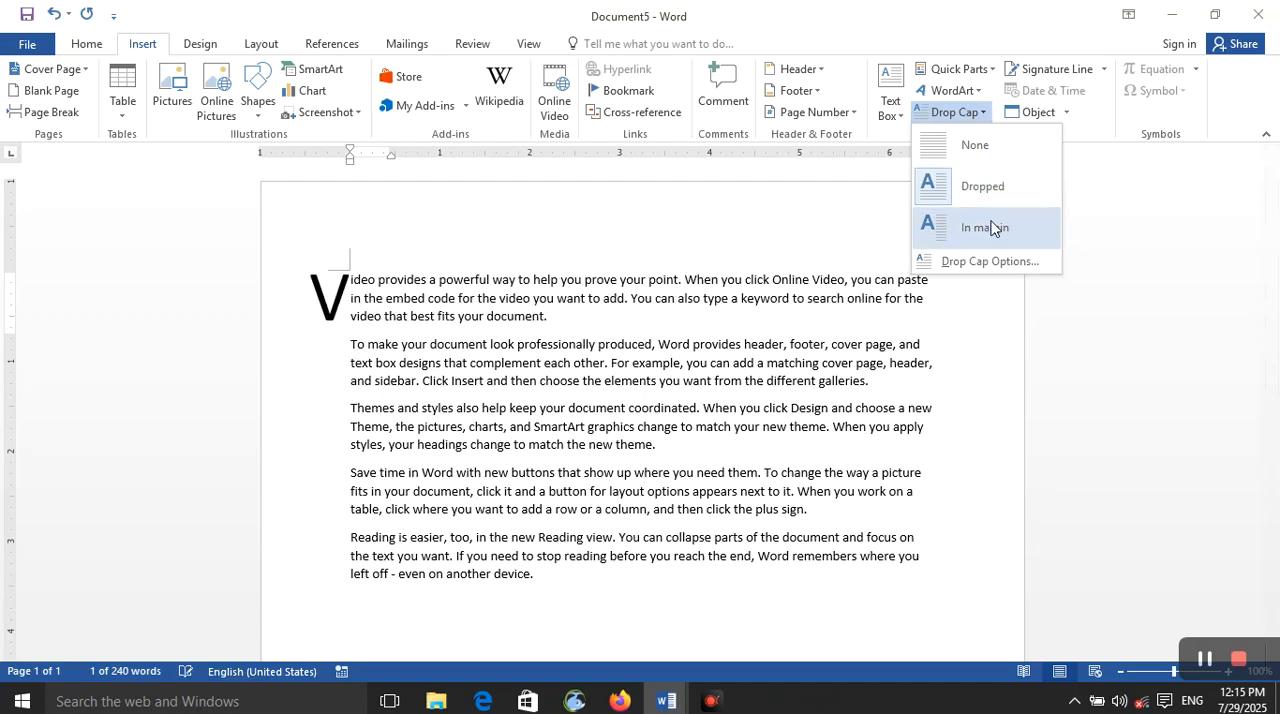
left_click(990, 227)
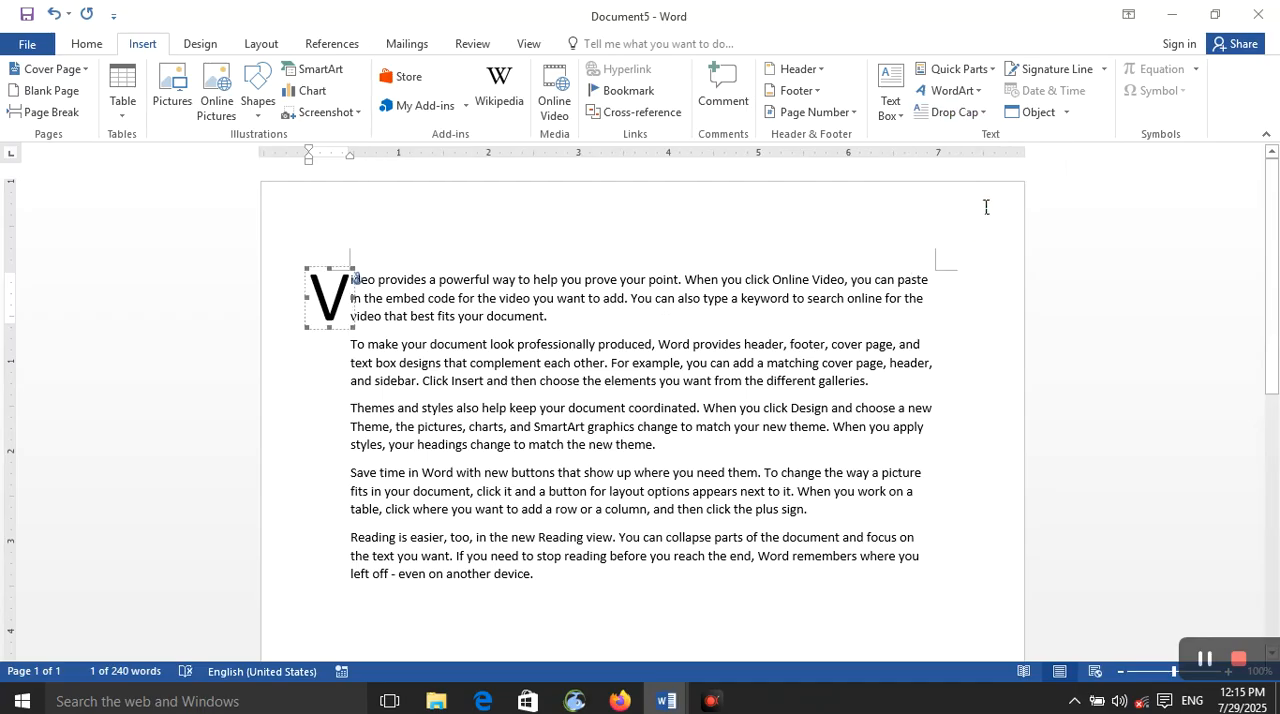
Step: Set the in-margin drop cap to 2 lines to drop and a 0.7" distance from text, keeping the +Body font
left_click(970, 113)
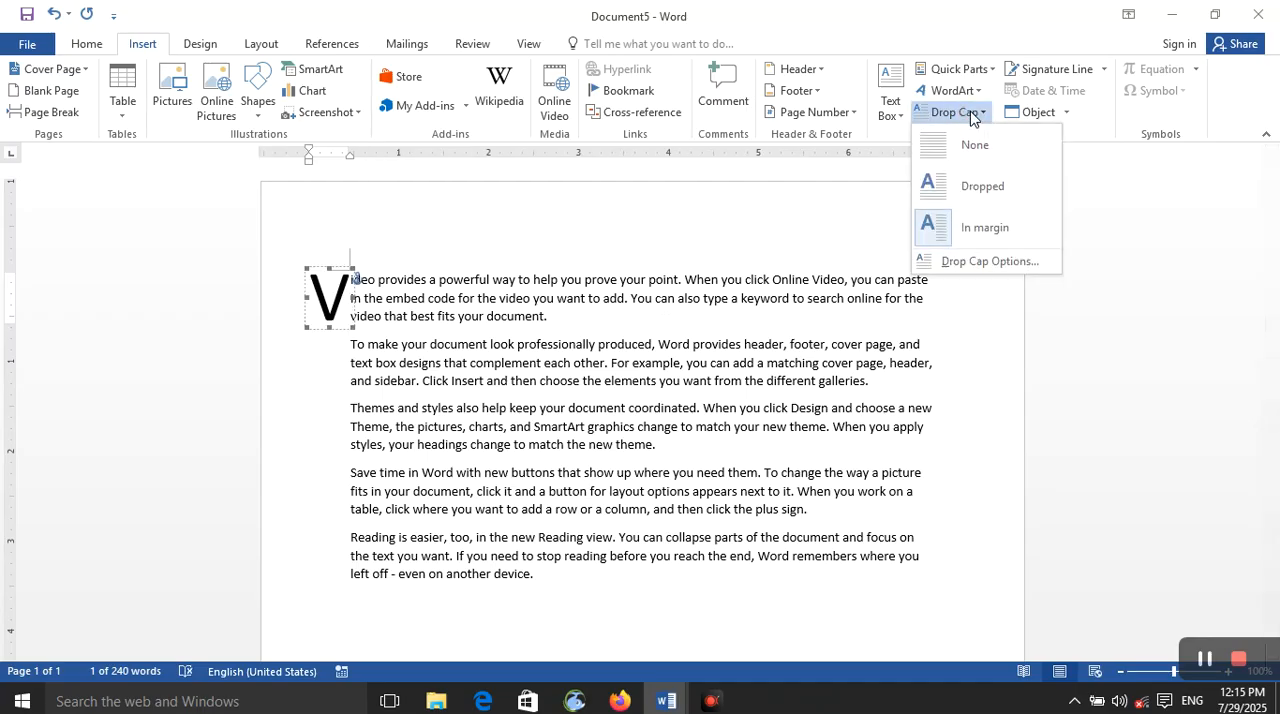
left_click(985, 261)
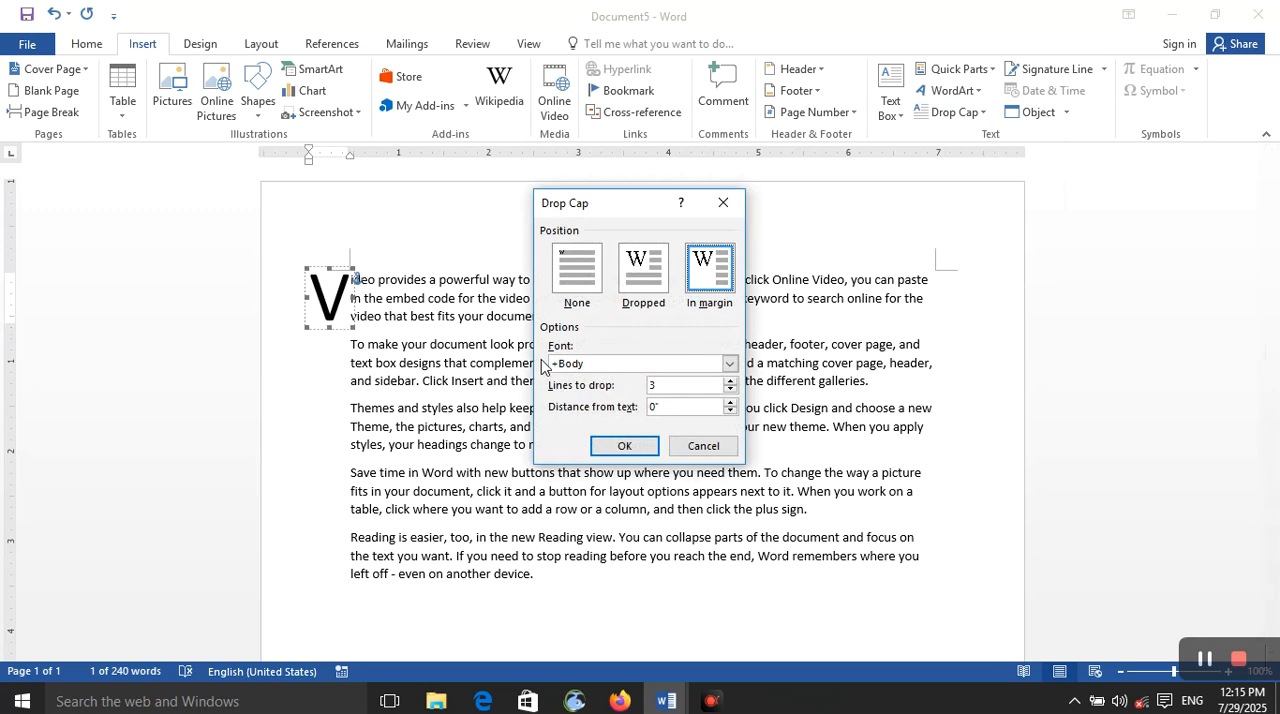
left_click(630, 285)
left_click(602, 277)
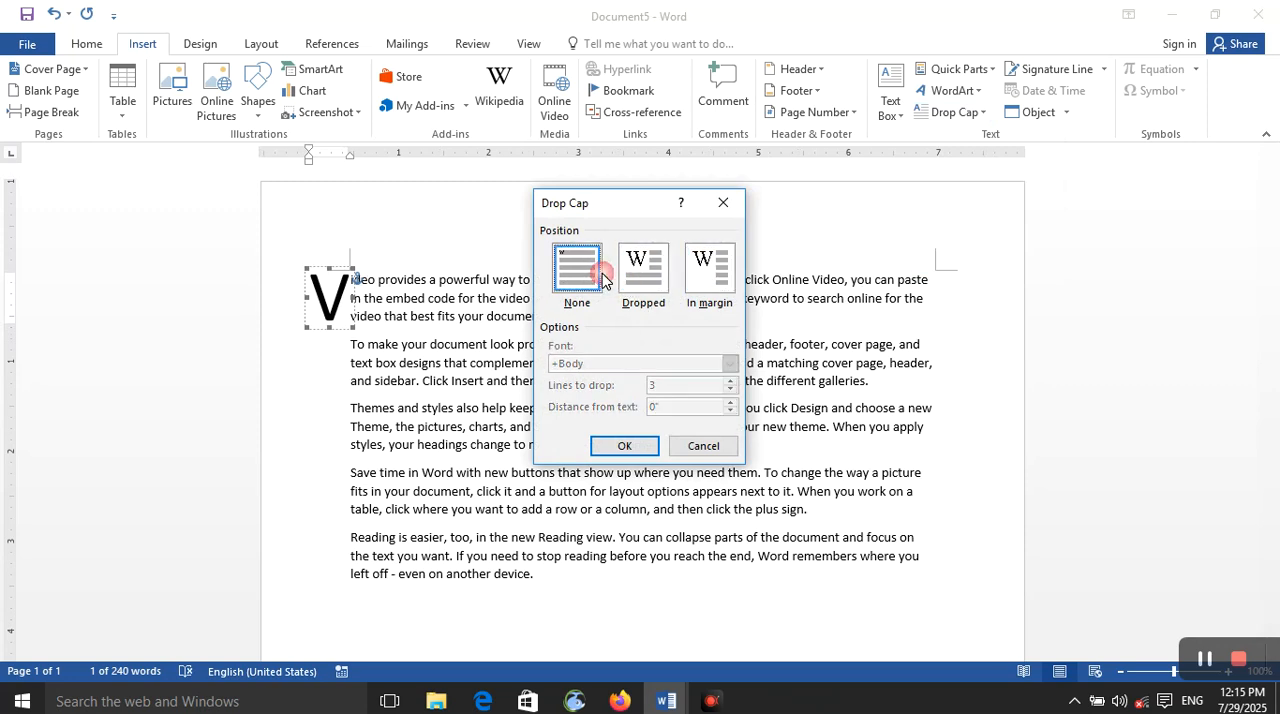
left_click(708, 285)
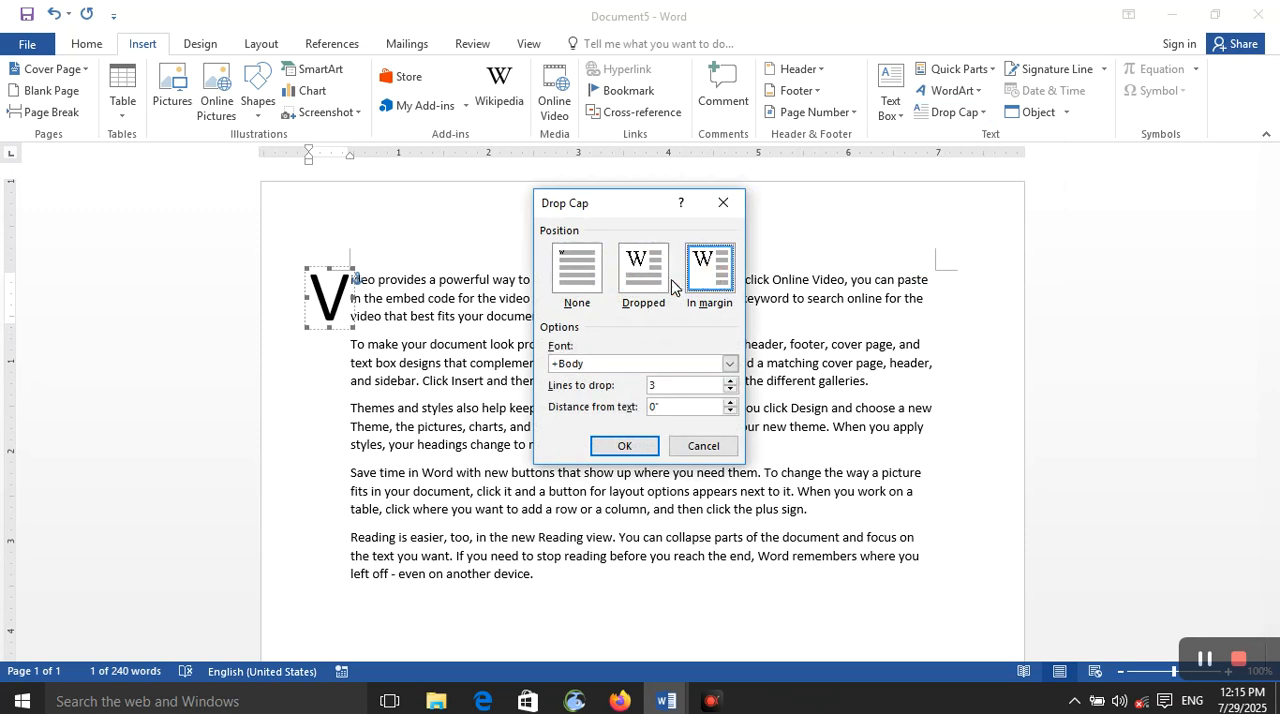
left_click(730, 364)
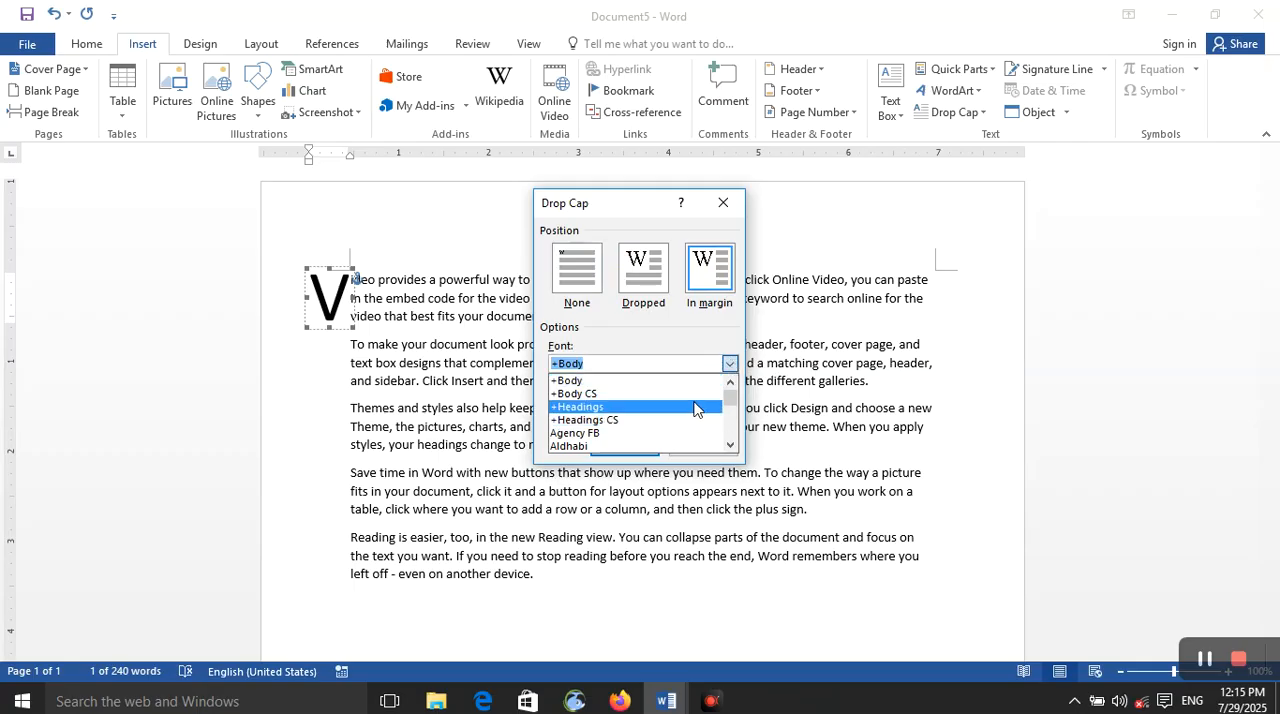
left_click(706, 360)
left_click(732, 381)
left_click(731, 382)
left_click(731, 382)
left_click(730, 394)
left_click(730, 392)
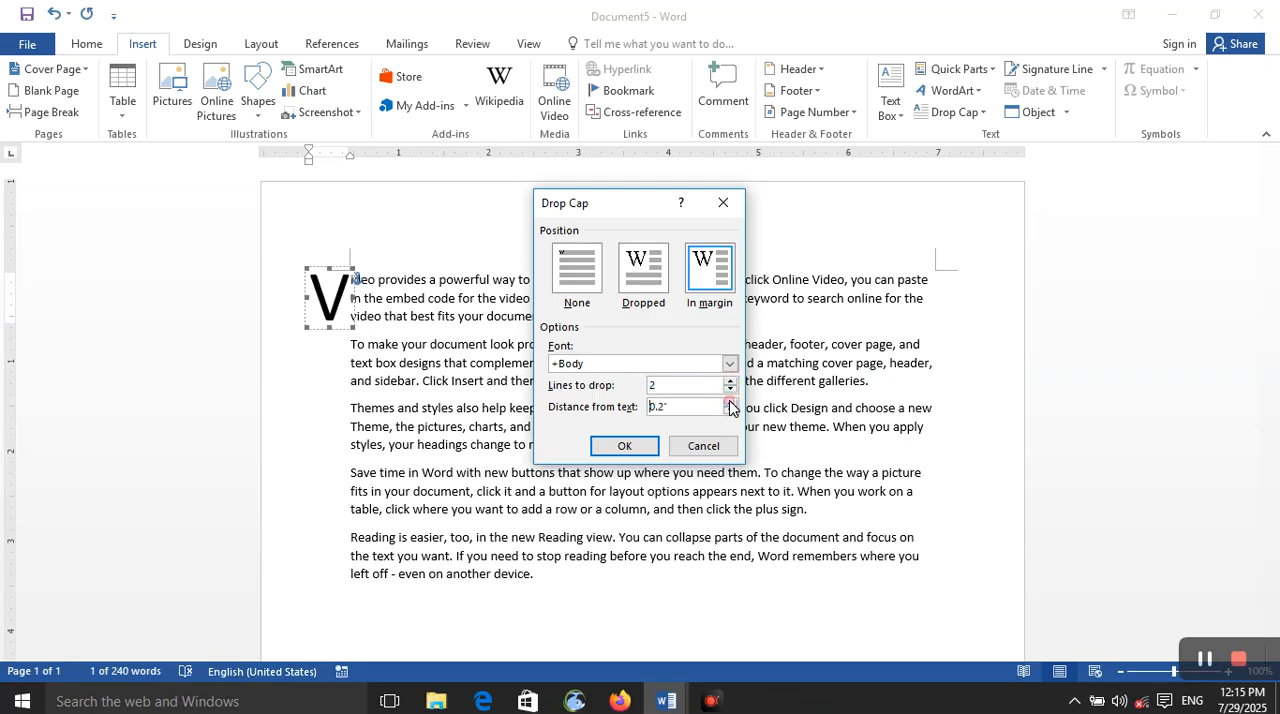
left_click(614, 447)
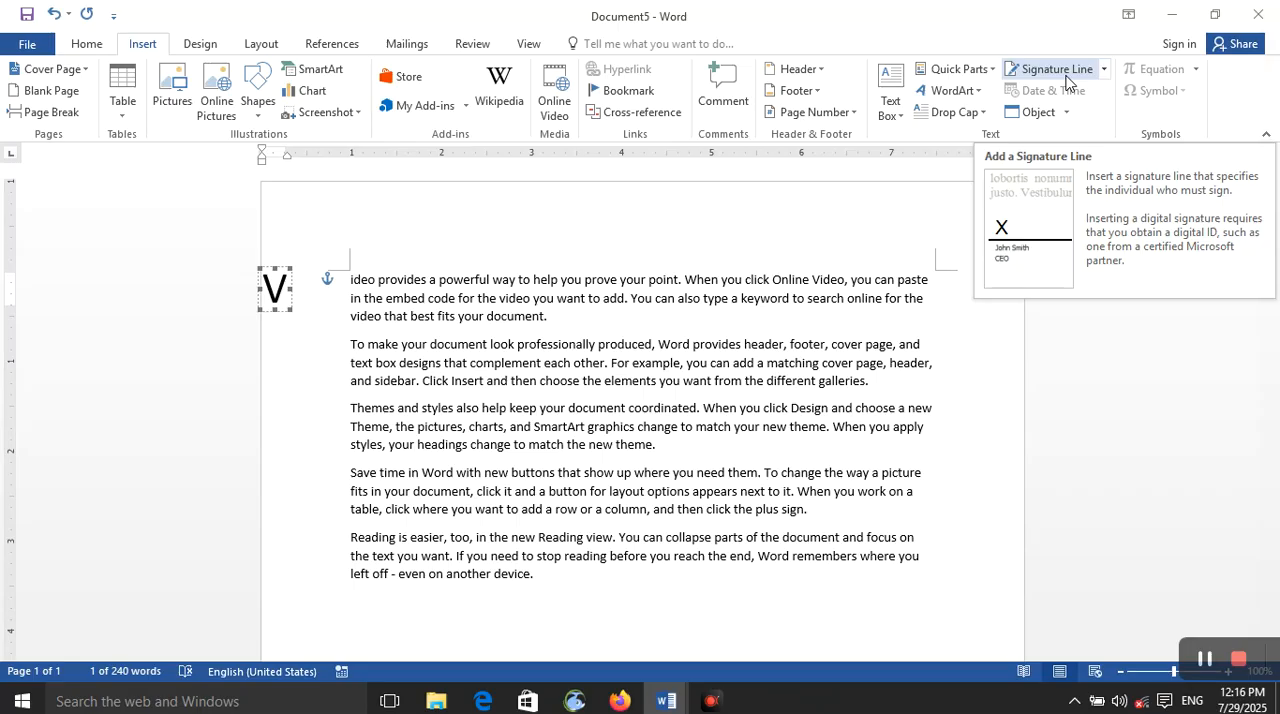
Step: Insert a signature line with the default setup in place of the selected drop cap letter
left_click(1066, 82)
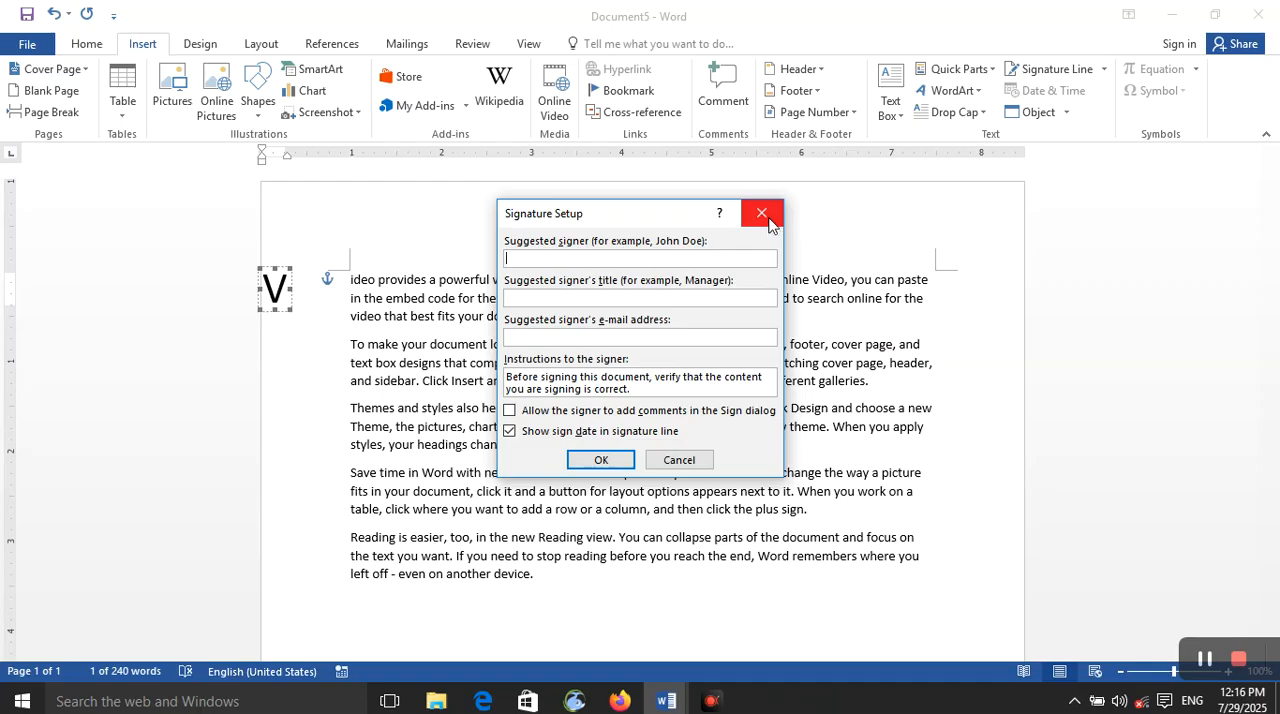
left_click(603, 459)
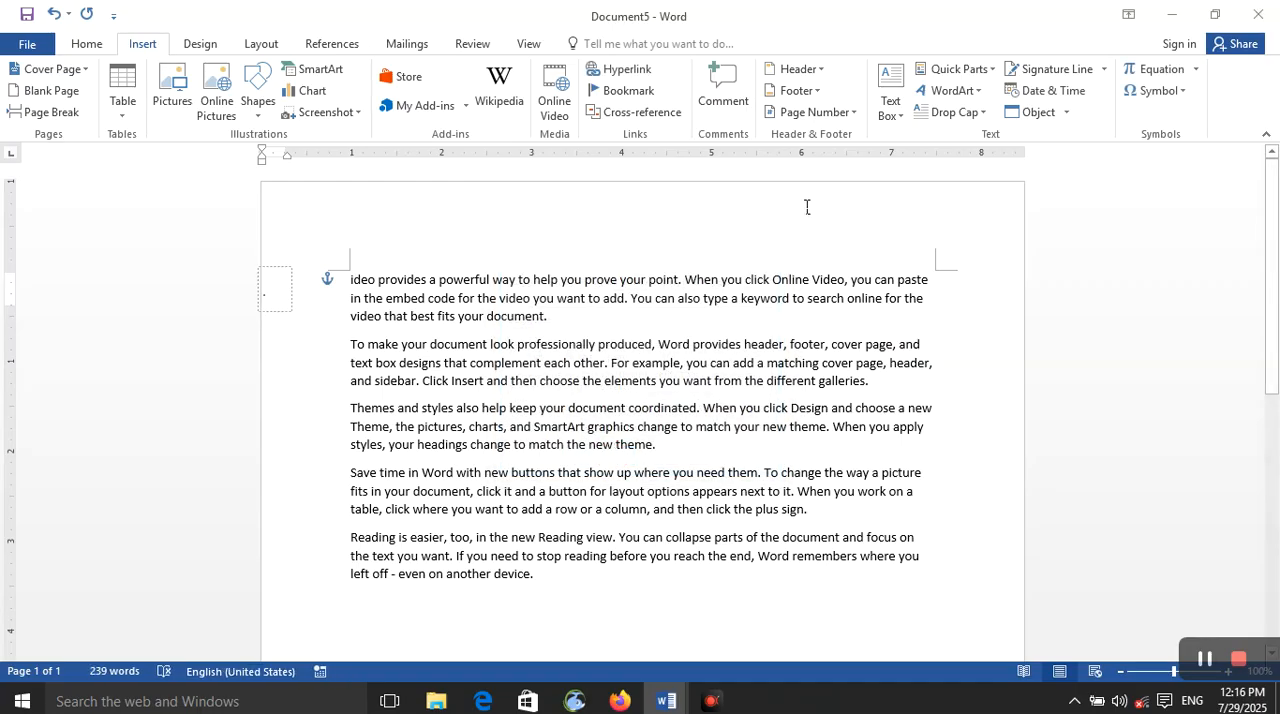
left_click(1085, 70)
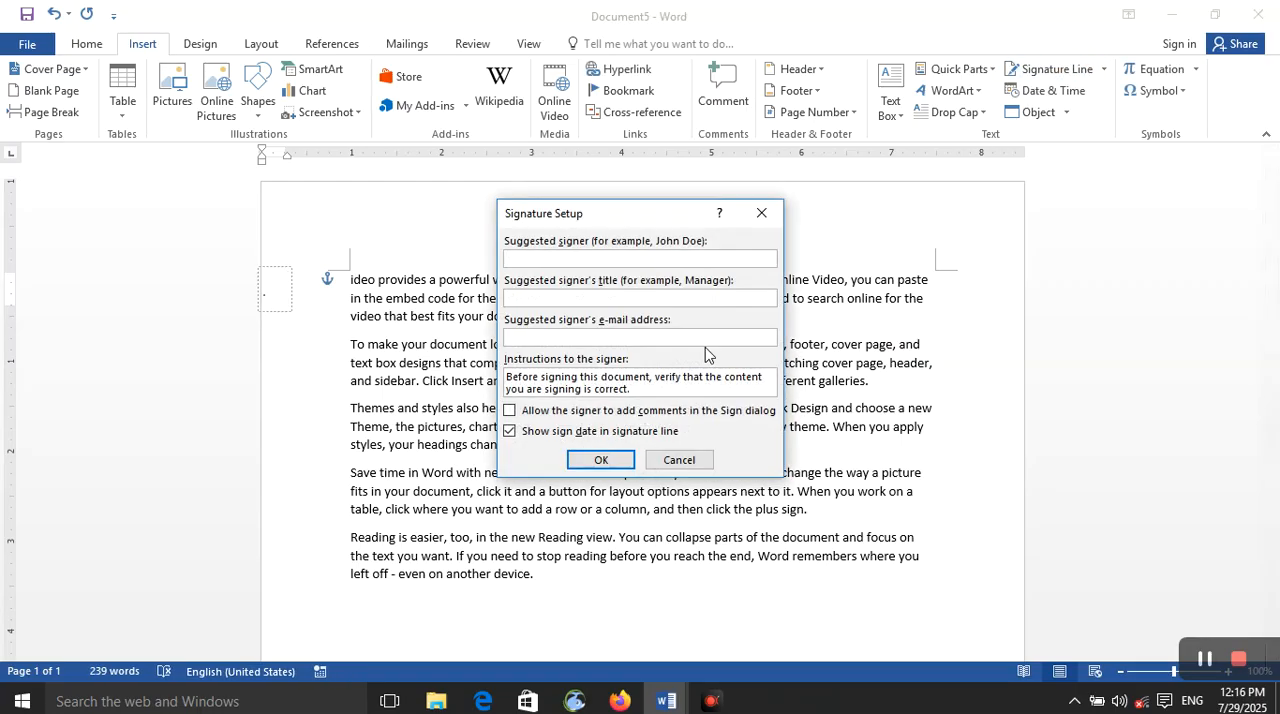
left_click(761, 213)
left_click(1103, 70)
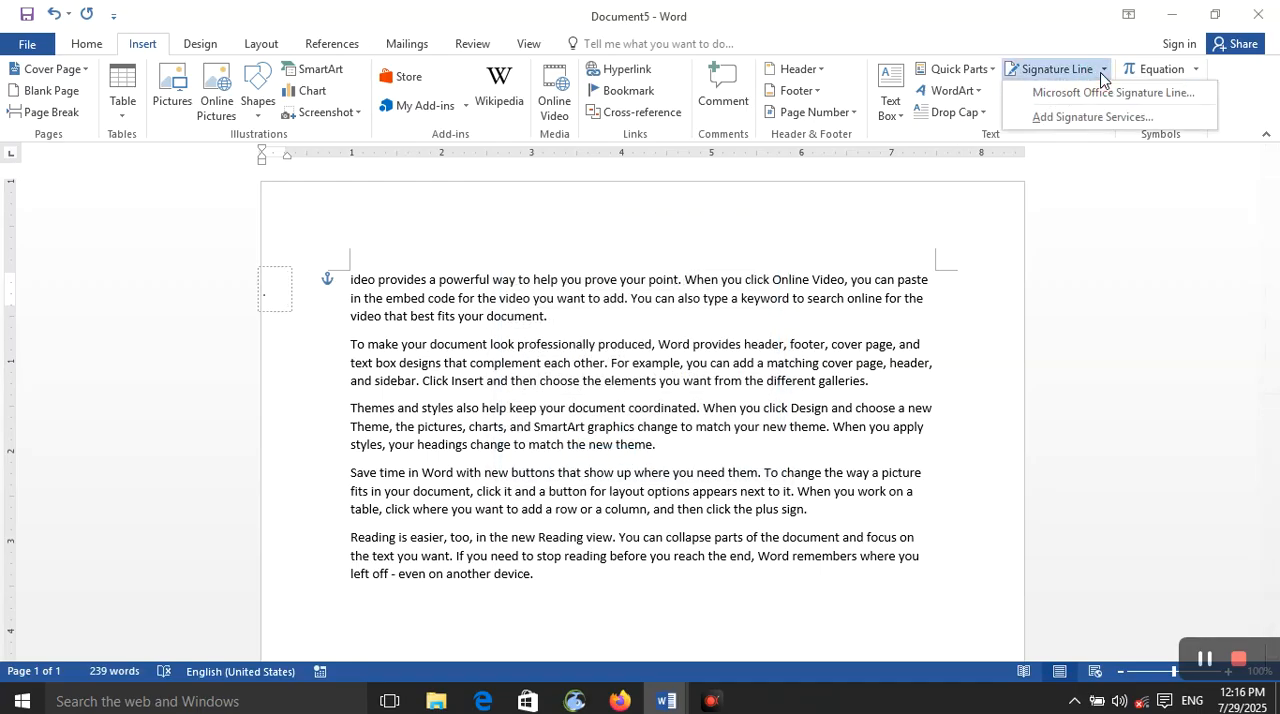
left_click(985, 248)
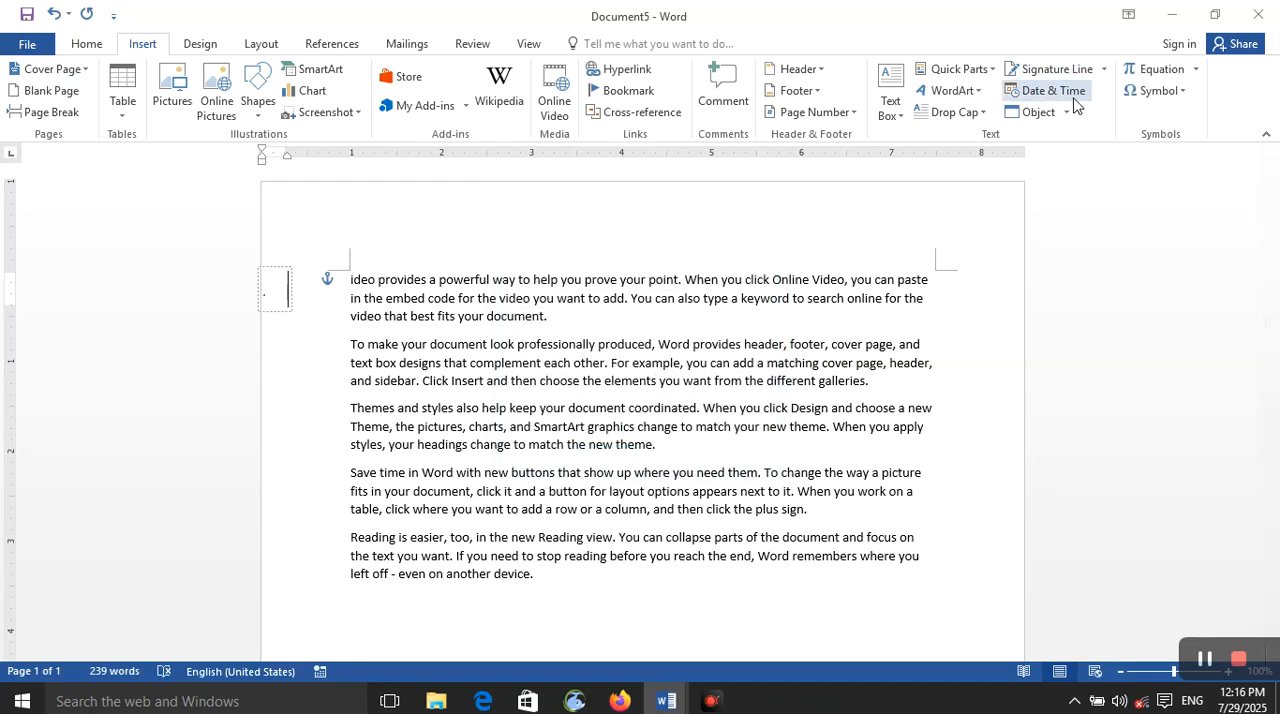
Step: Insert the date and time below the last paragraph in the 7/29/2025 12:16 PM format
left_click(580, 596)
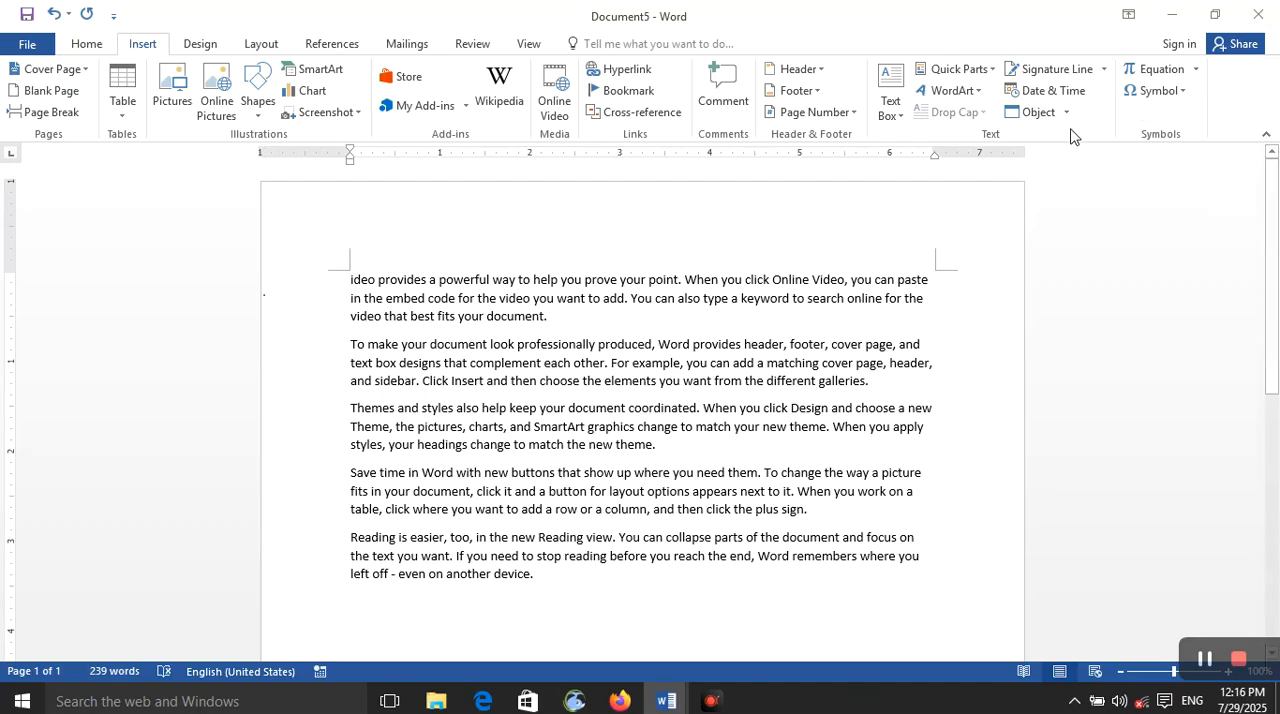
left_click(1077, 96)
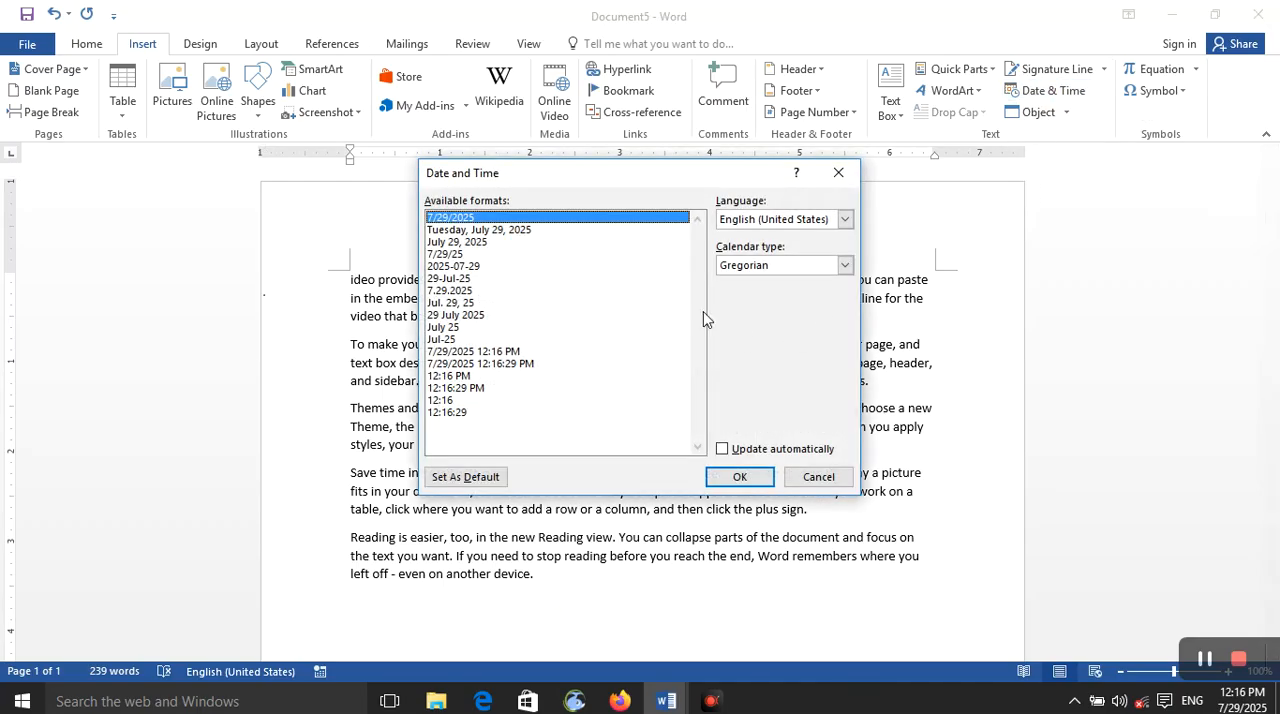
left_click(576, 266)
left_click(612, 351)
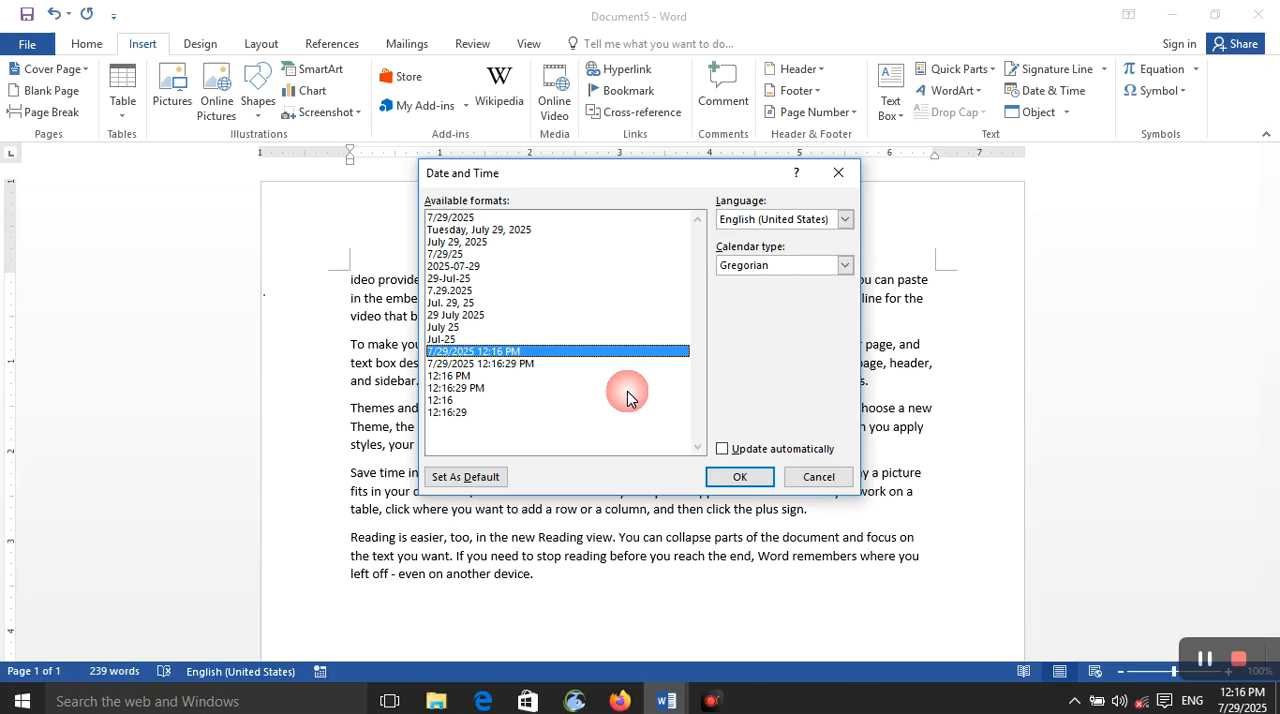
left_click(756, 484)
Step: Preview the Dari date formats, switch the language to Pashto, and insert the date as 29 د زمری 25 after the existing one
left_click(1058, 92)
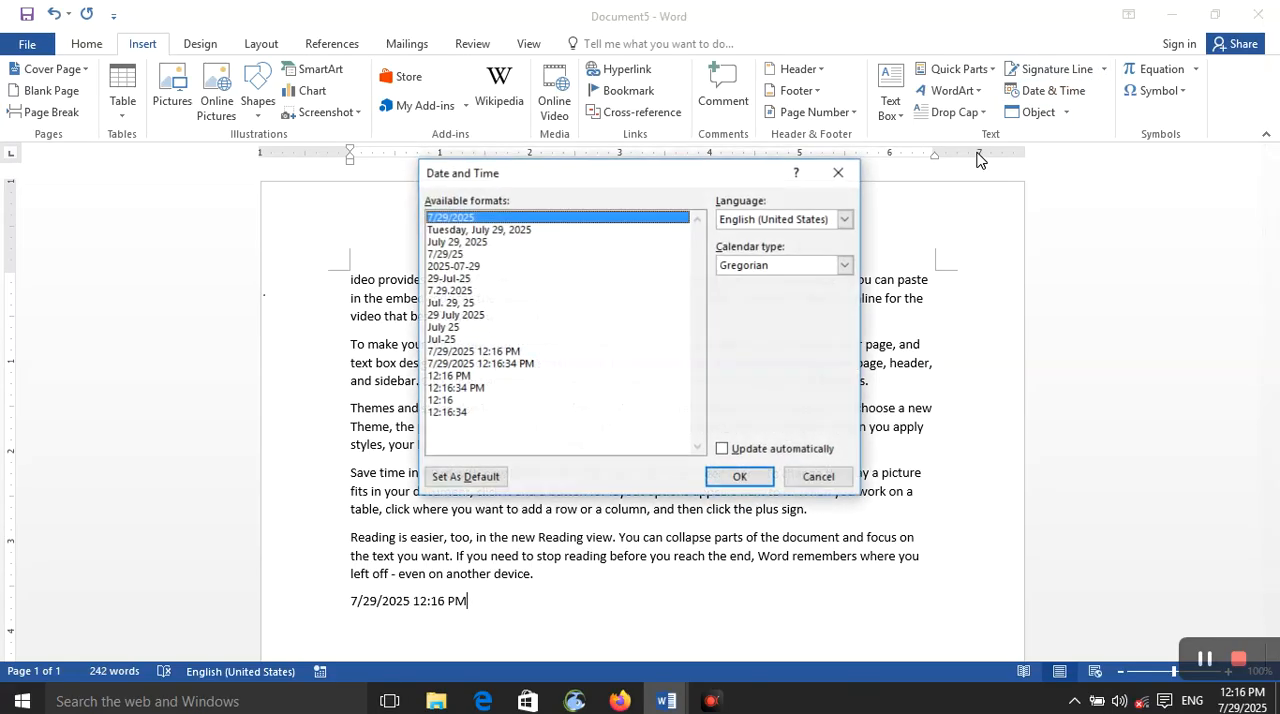
left_click(811, 218)
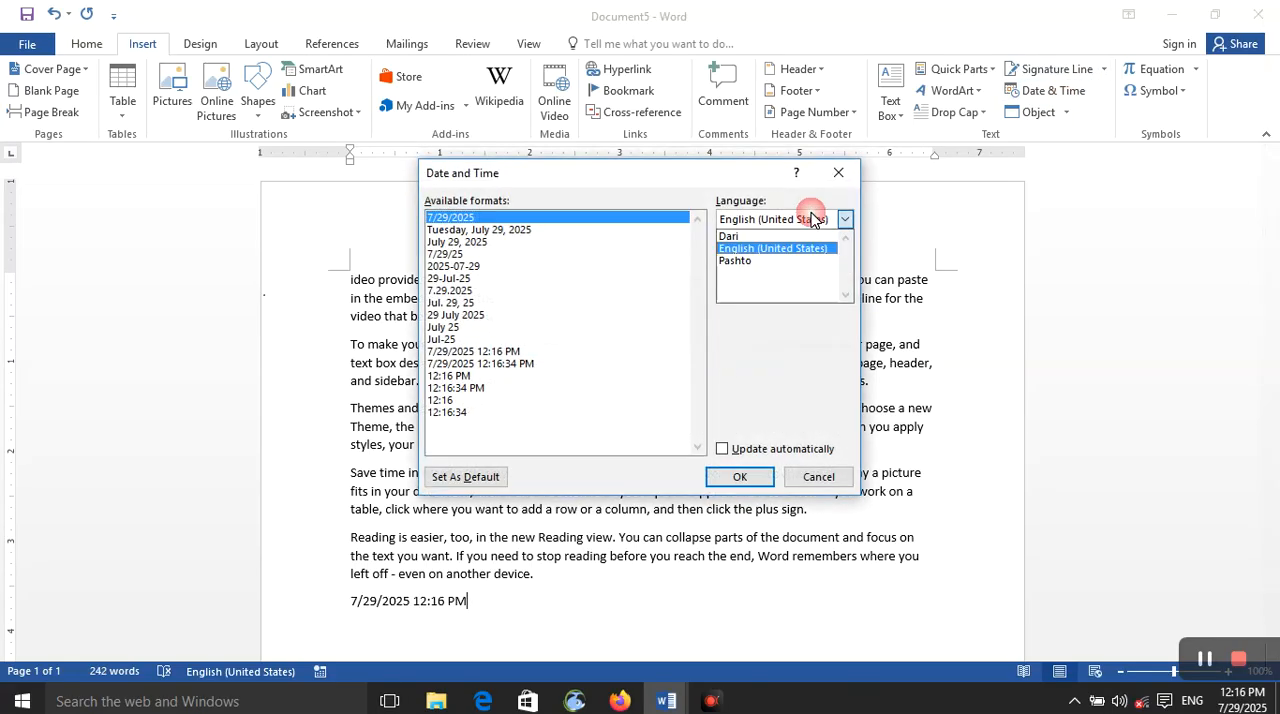
left_click(812, 236)
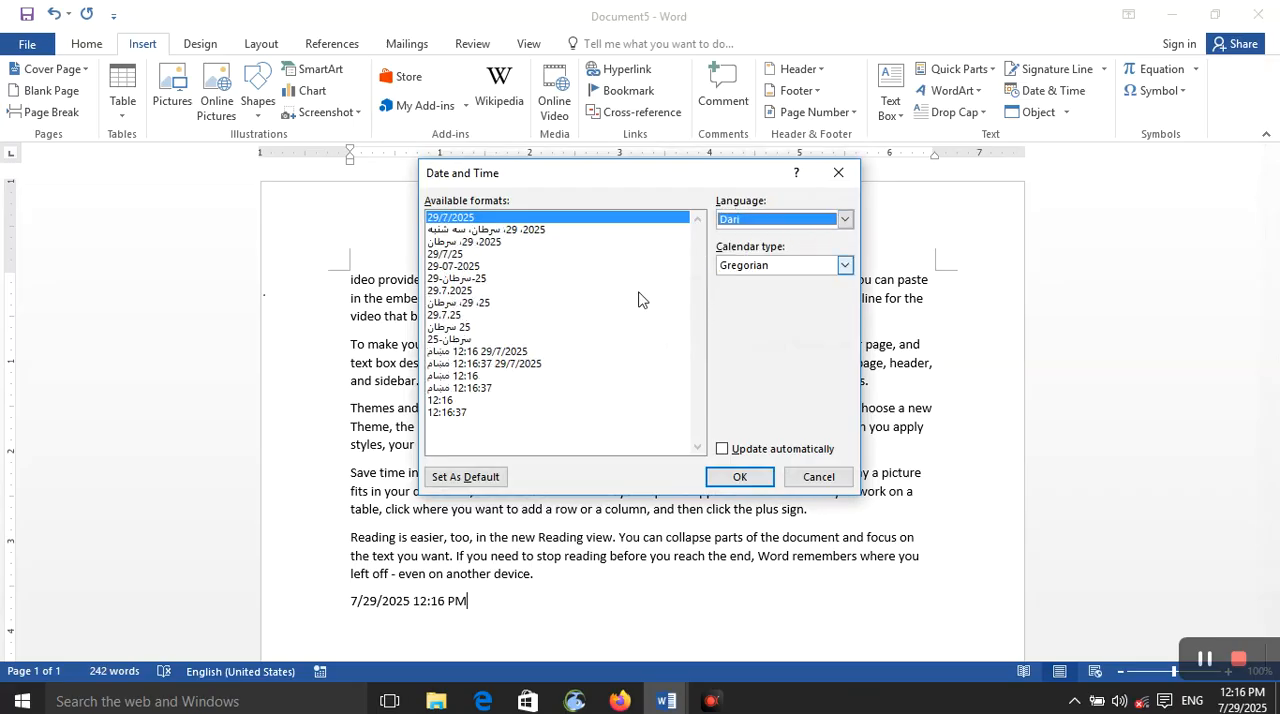
left_click(845, 219)
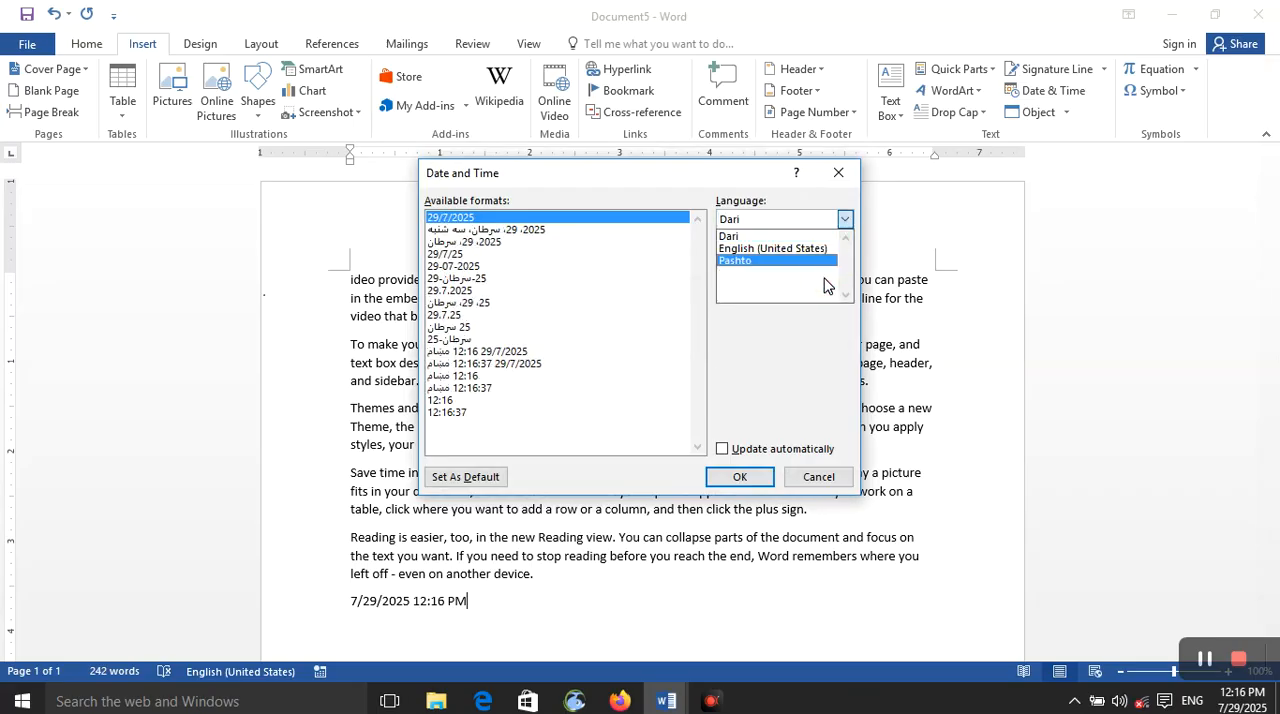
left_click(820, 261)
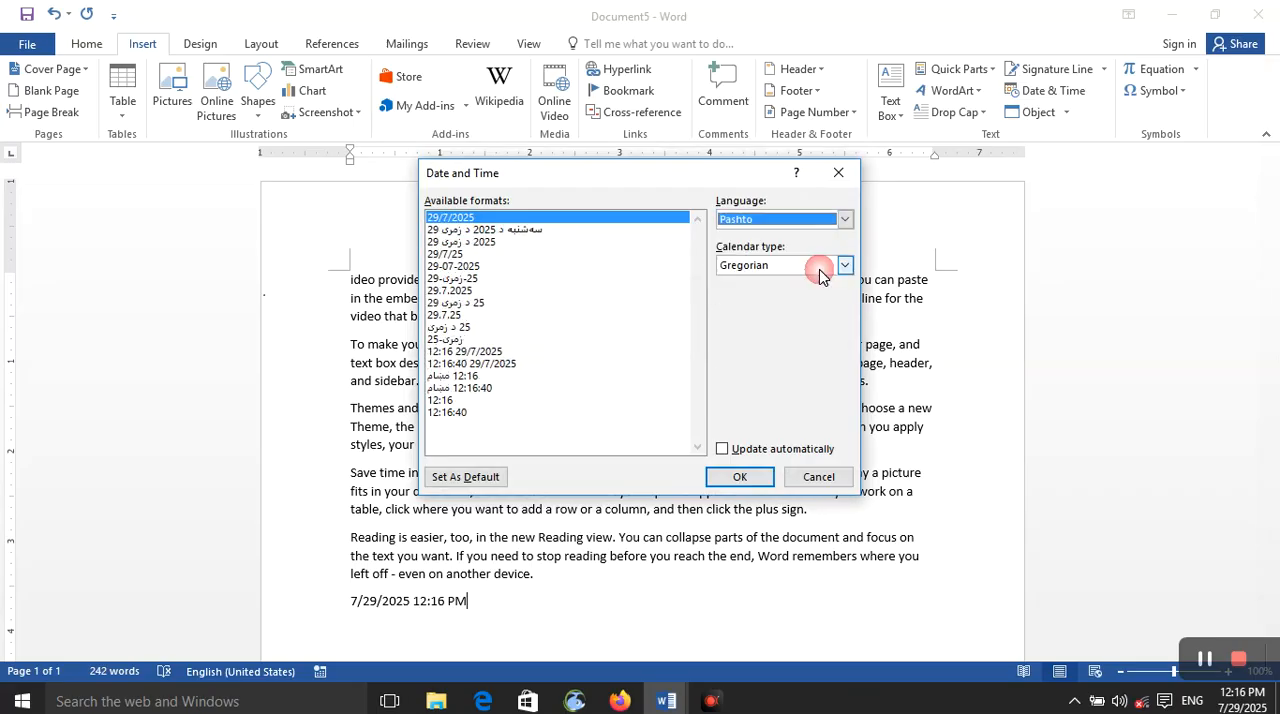
left_click(625, 303)
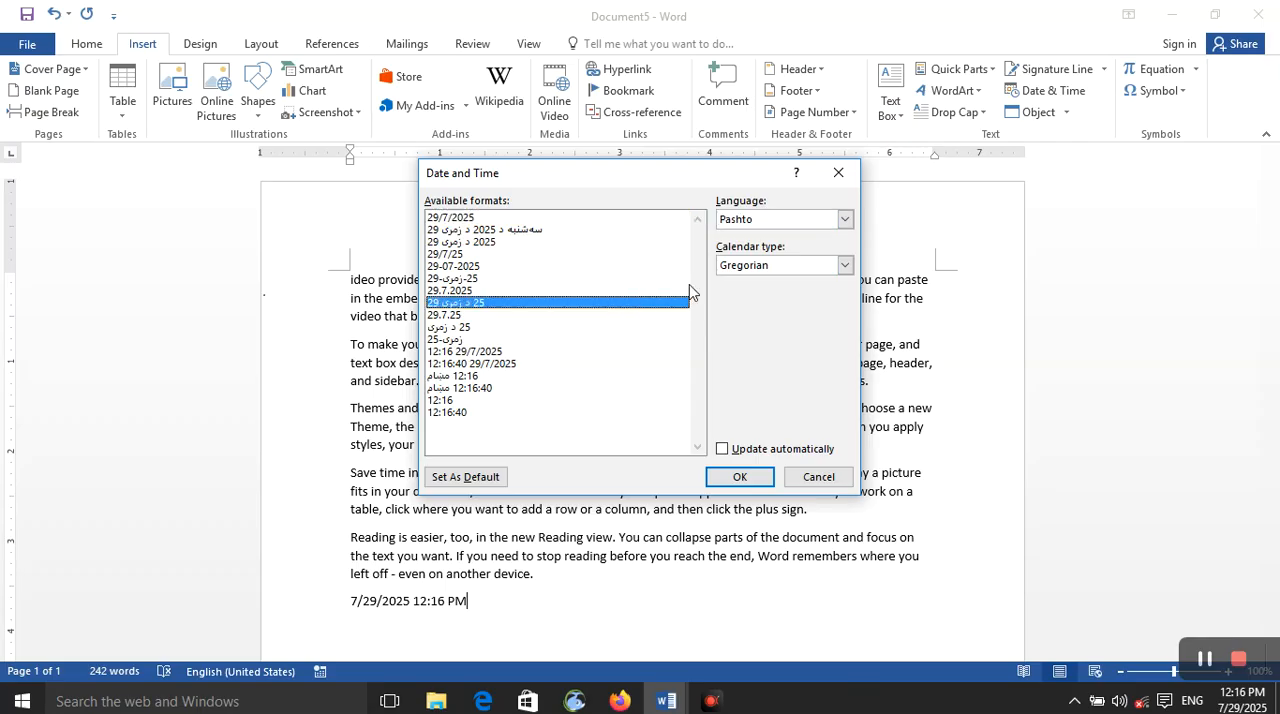
left_click(742, 479)
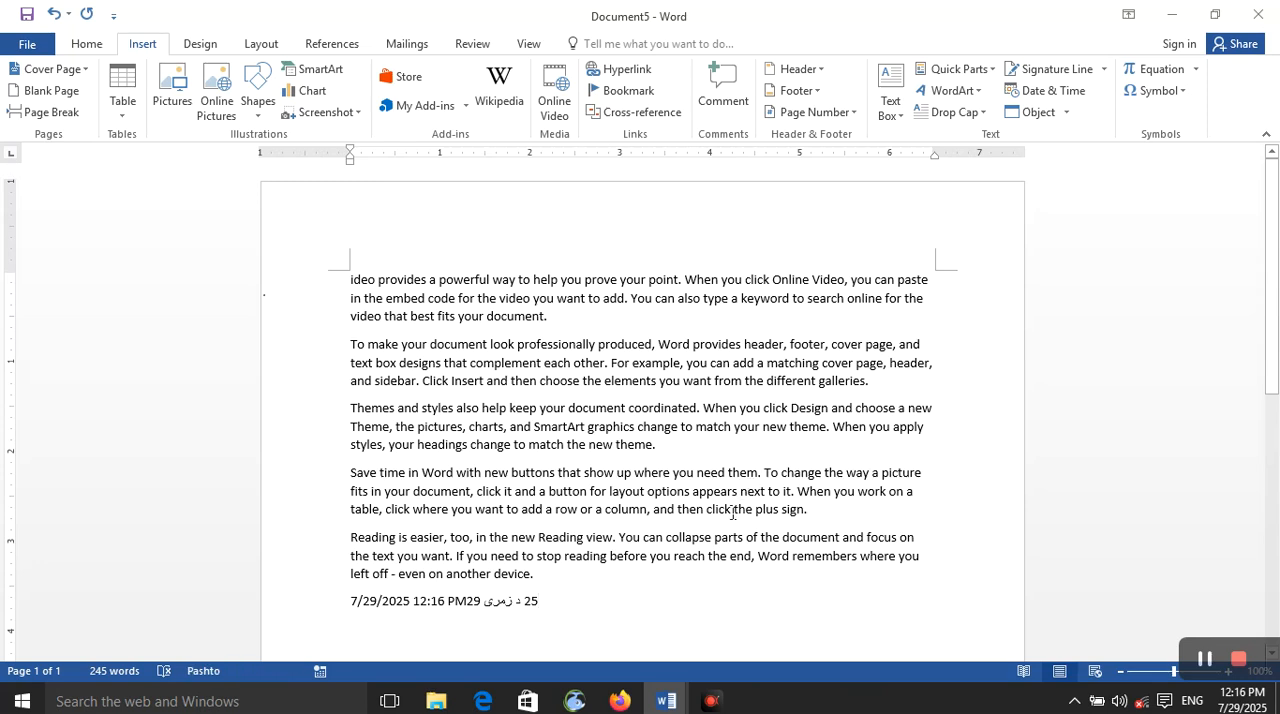
Step: Examine the Pashto date formats under the Hijri and Umm al-Qura calendar types, and return to Gregorian
left_click(1045, 90)
left_click(755, 266)
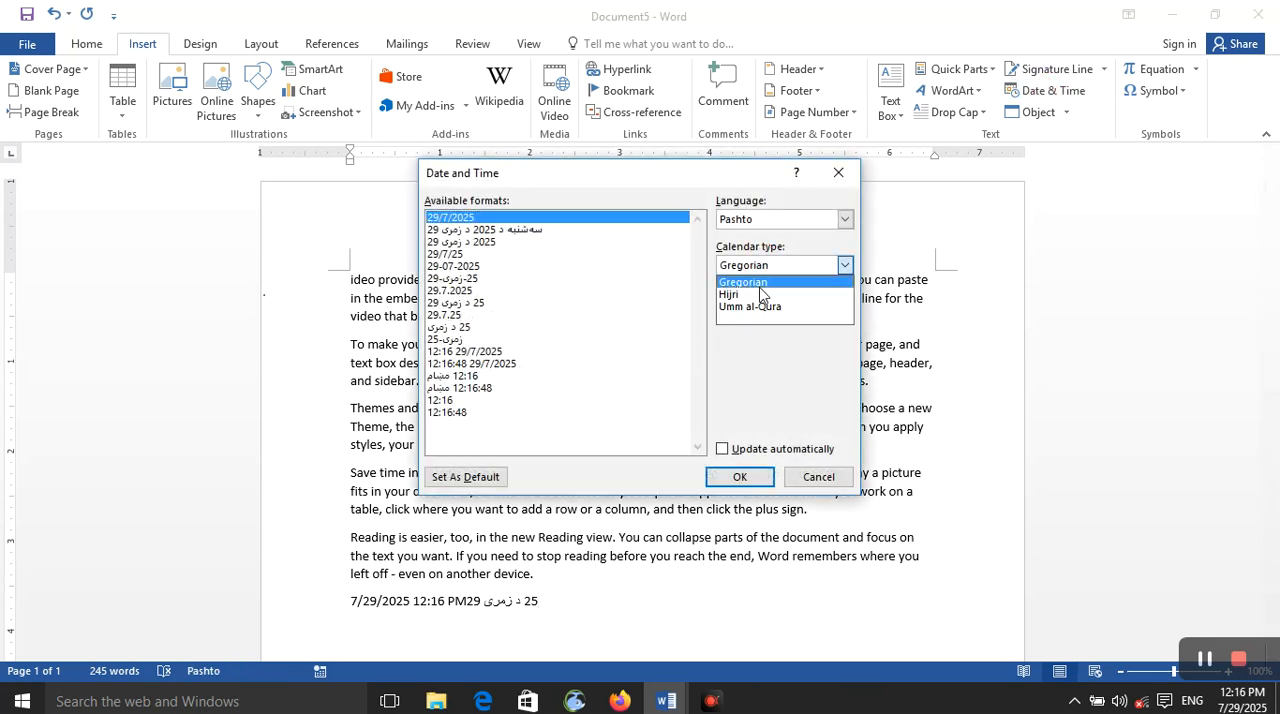
left_click(764, 290)
left_click(768, 266)
left_click(752, 306)
left_click(773, 268)
left_click(748, 282)
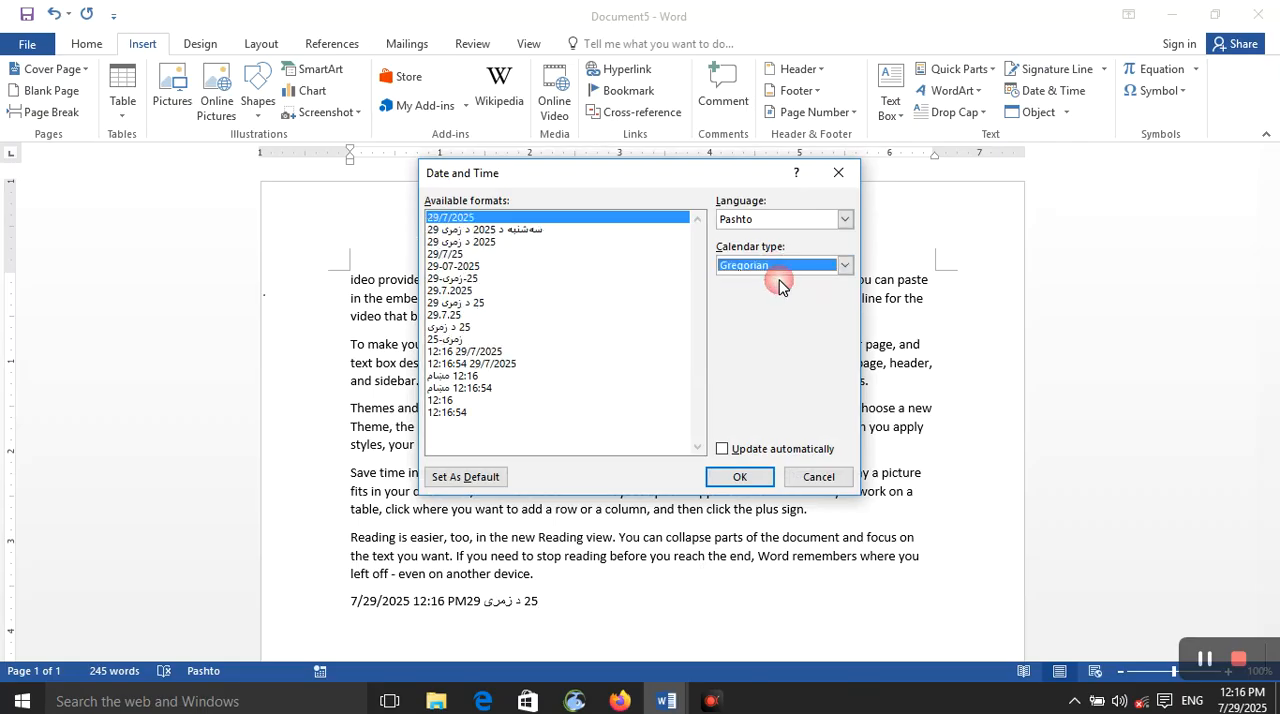
Step: Preview English (United States) dates in the Hijri and Umm al-Qura calendars, and insert the Gregorian date as 7/29/2025
left_click(832, 219)
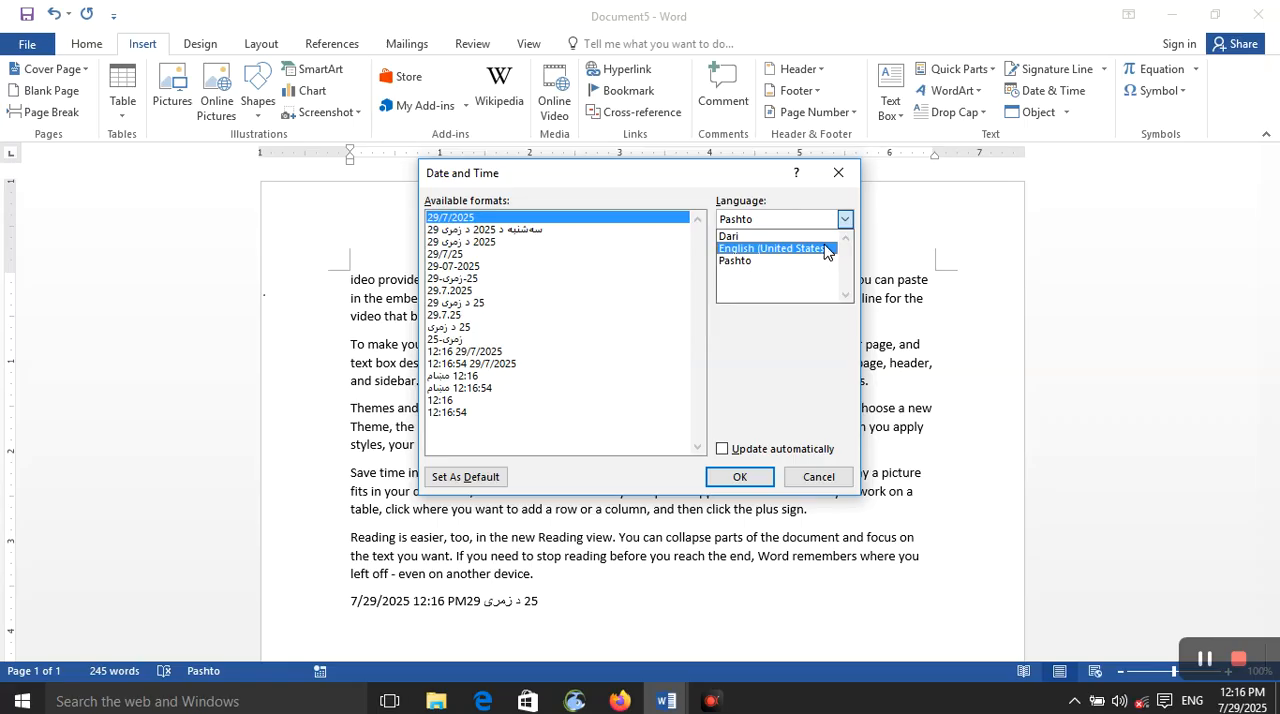
left_click(820, 248)
left_click(810, 266)
left_click(800, 294)
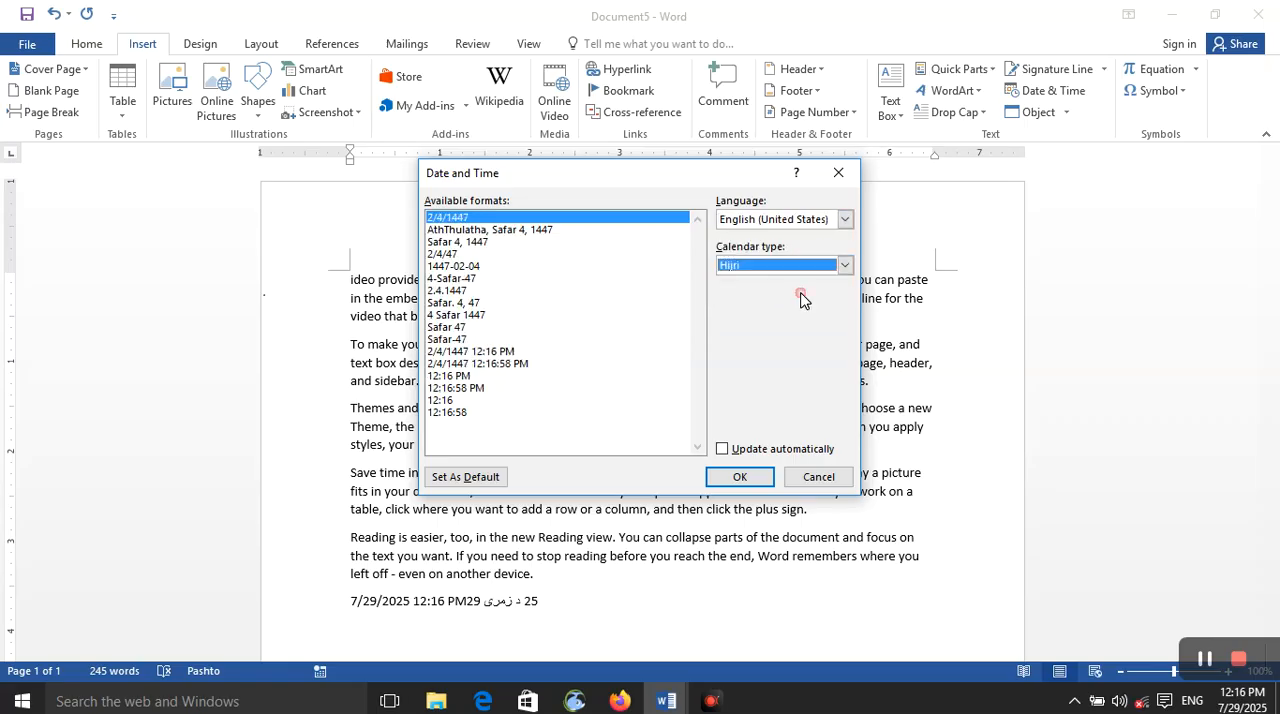
left_click(814, 264)
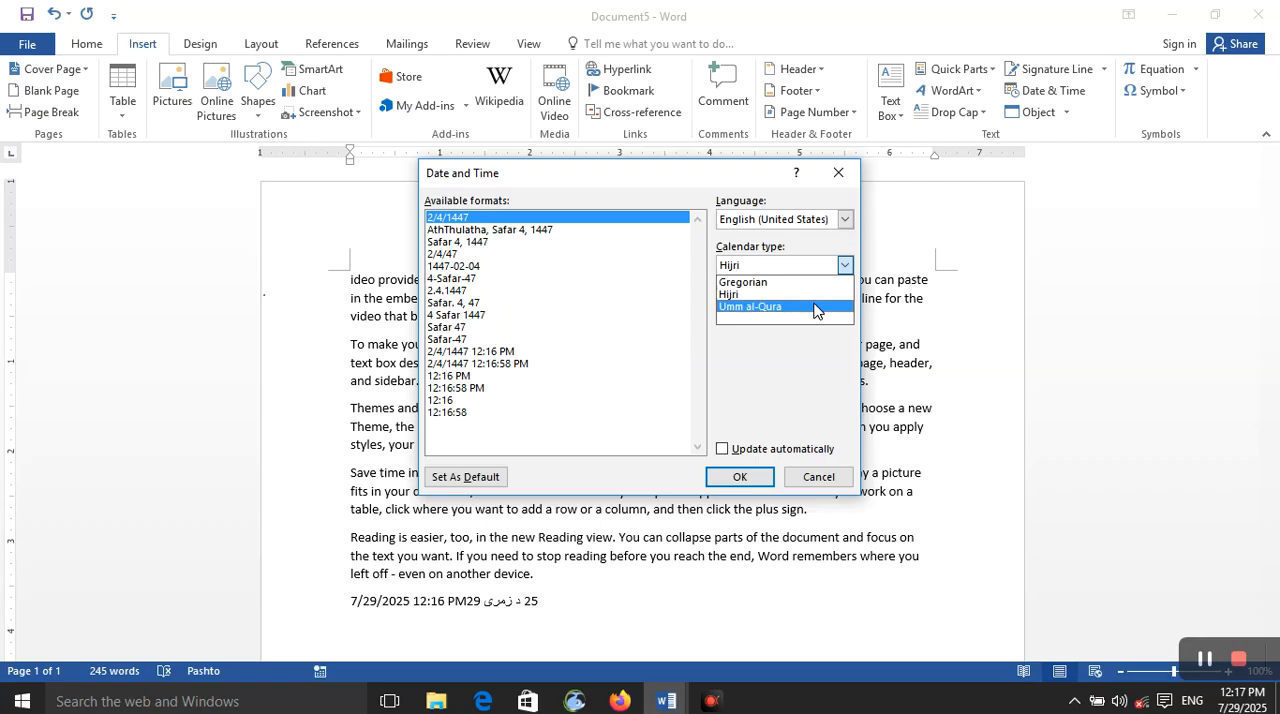
left_click(814, 307)
left_click(838, 268)
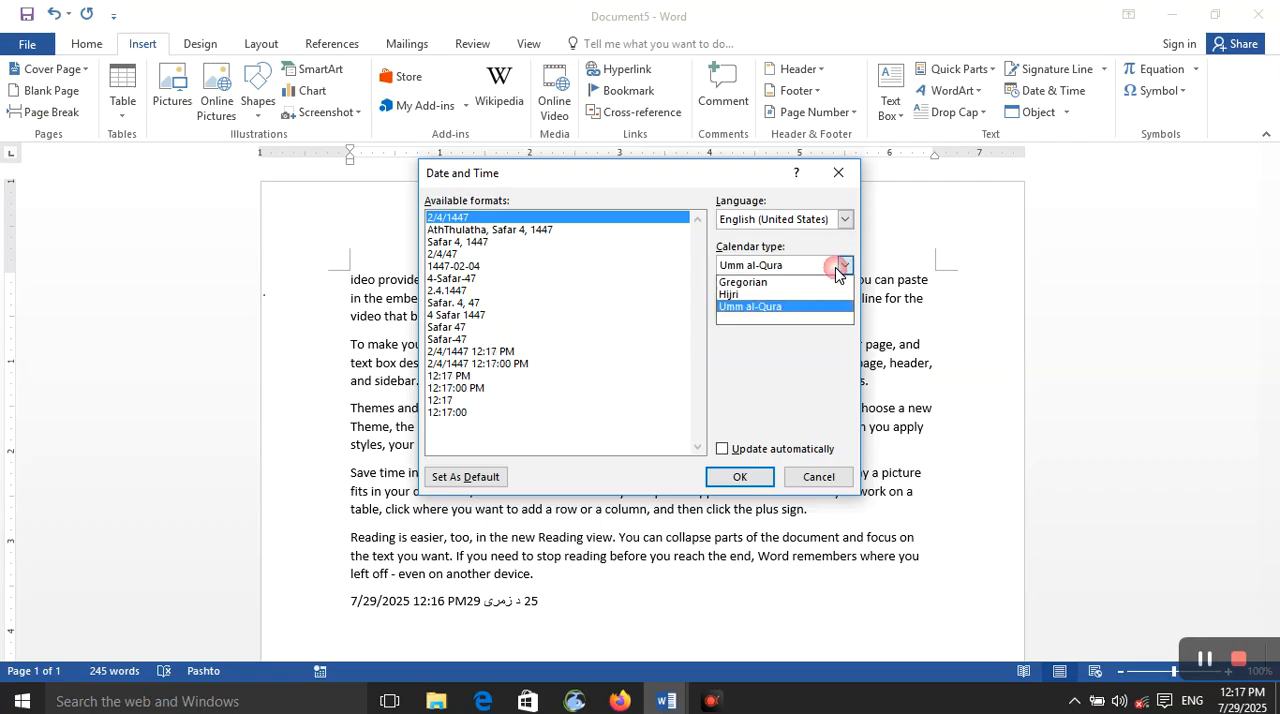
left_click(822, 284)
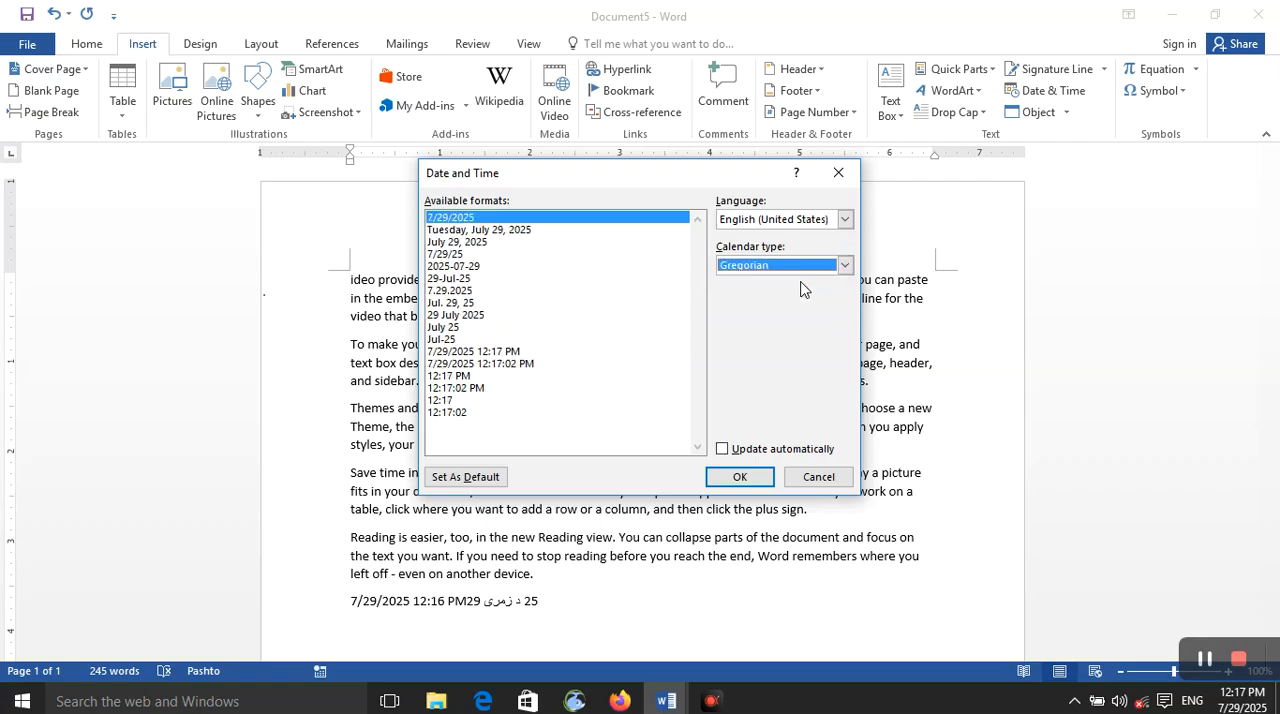
left_click(752, 480)
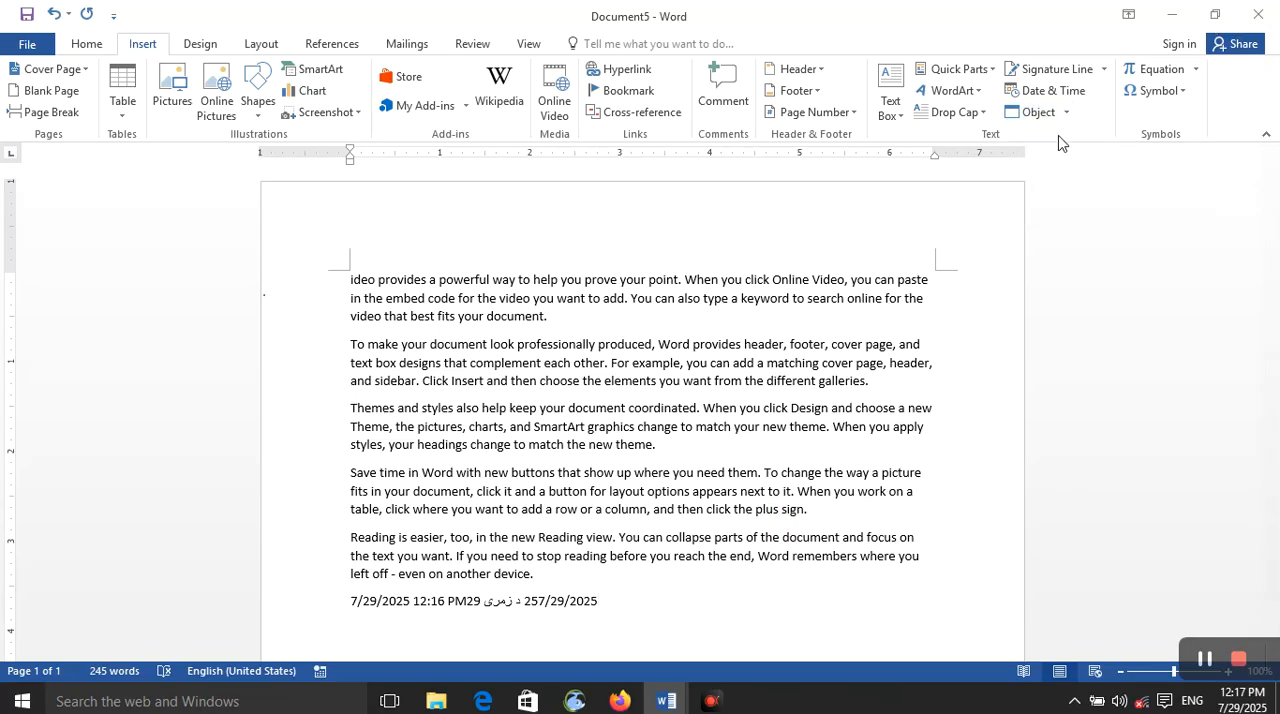
Step: Start a new line below the dates and examine the options for inserting an object, created new or from a file
left_click(629, 626)
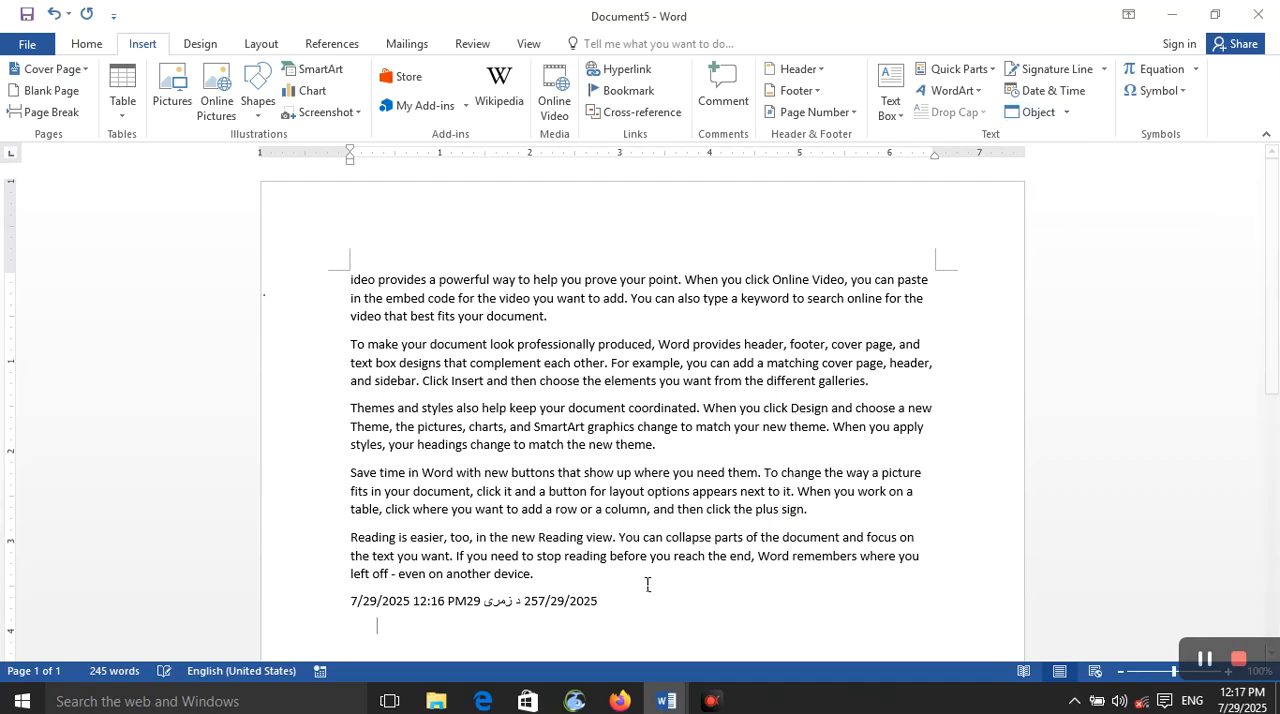
left_click(1067, 113)
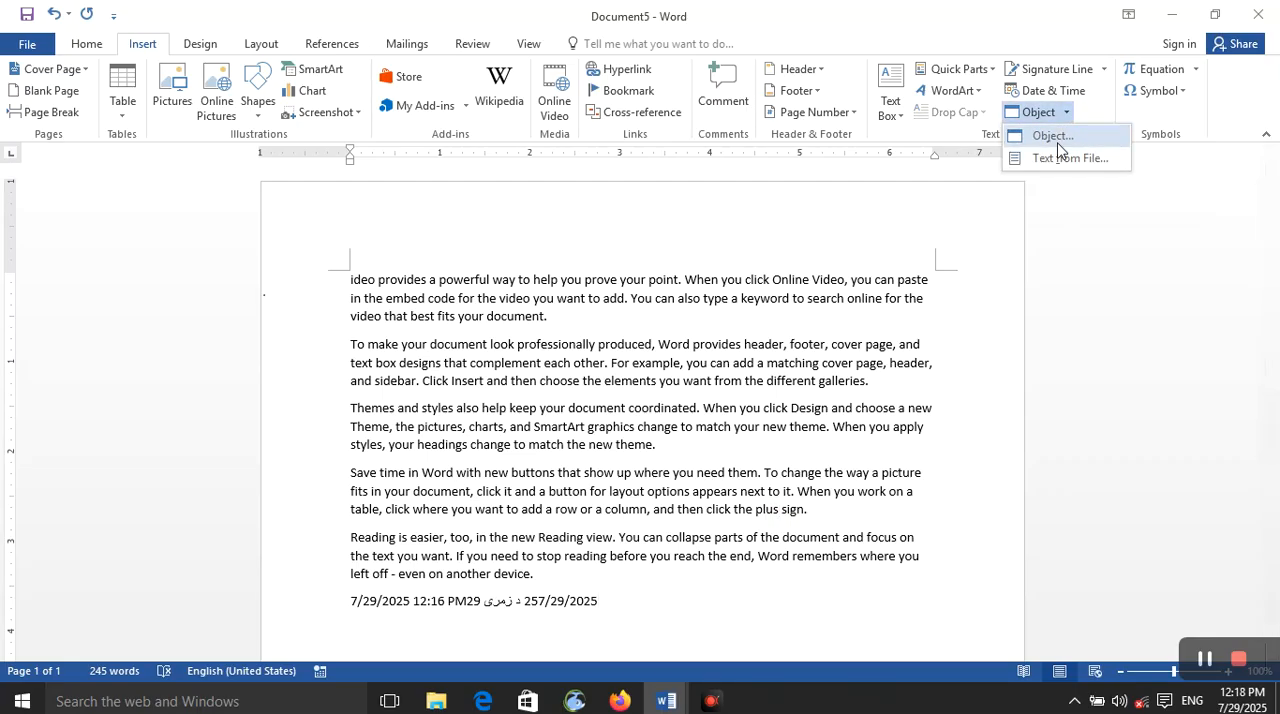
left_click(1052, 134)
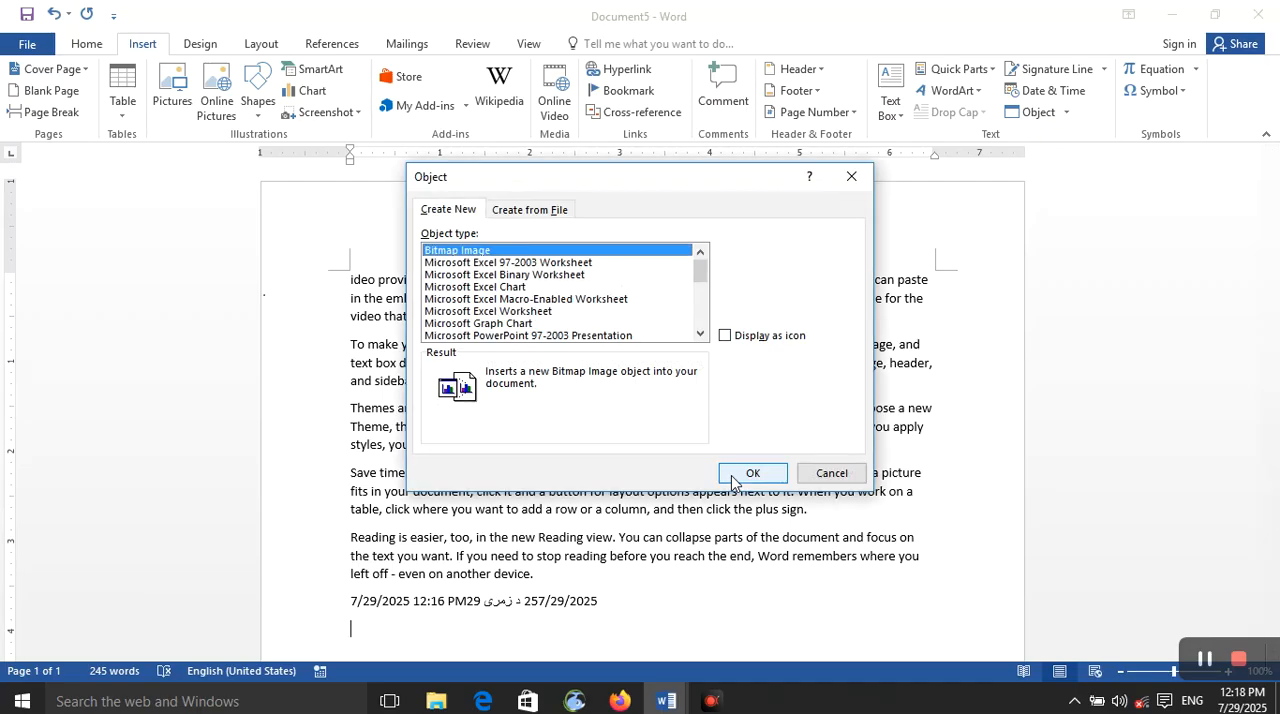
left_click(552, 280)
left_click(530, 262)
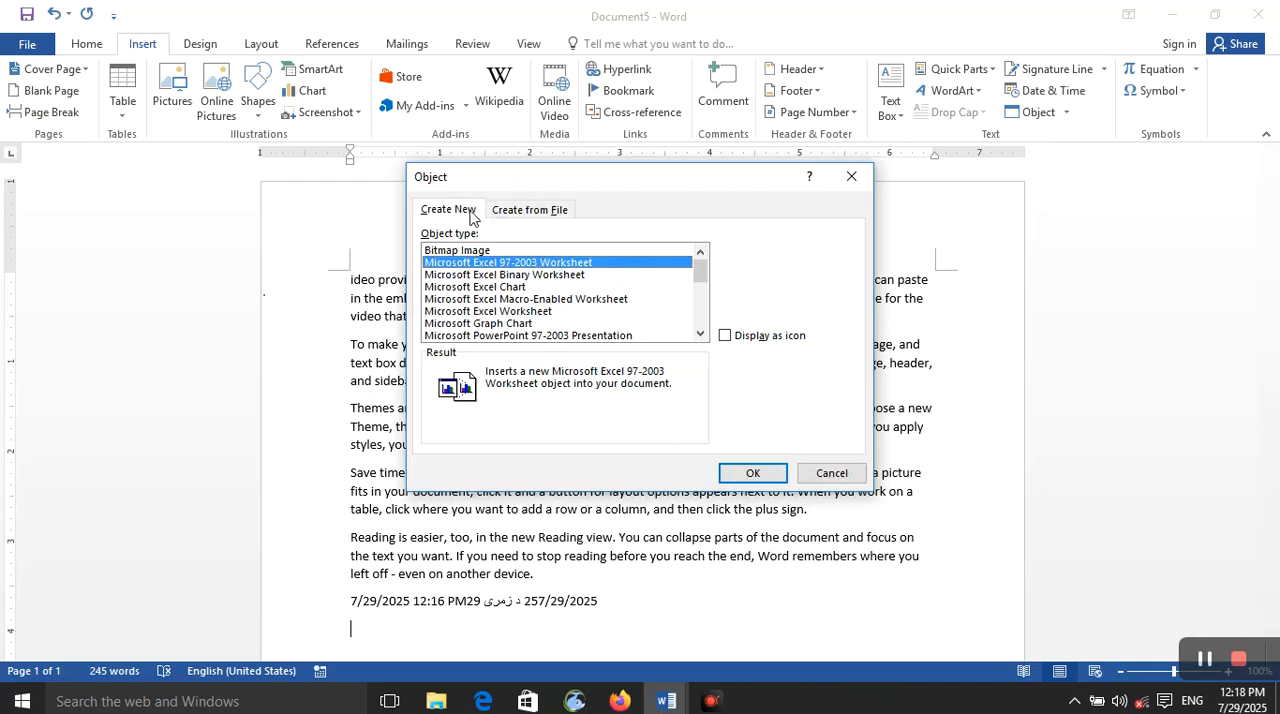
left_click(530, 211)
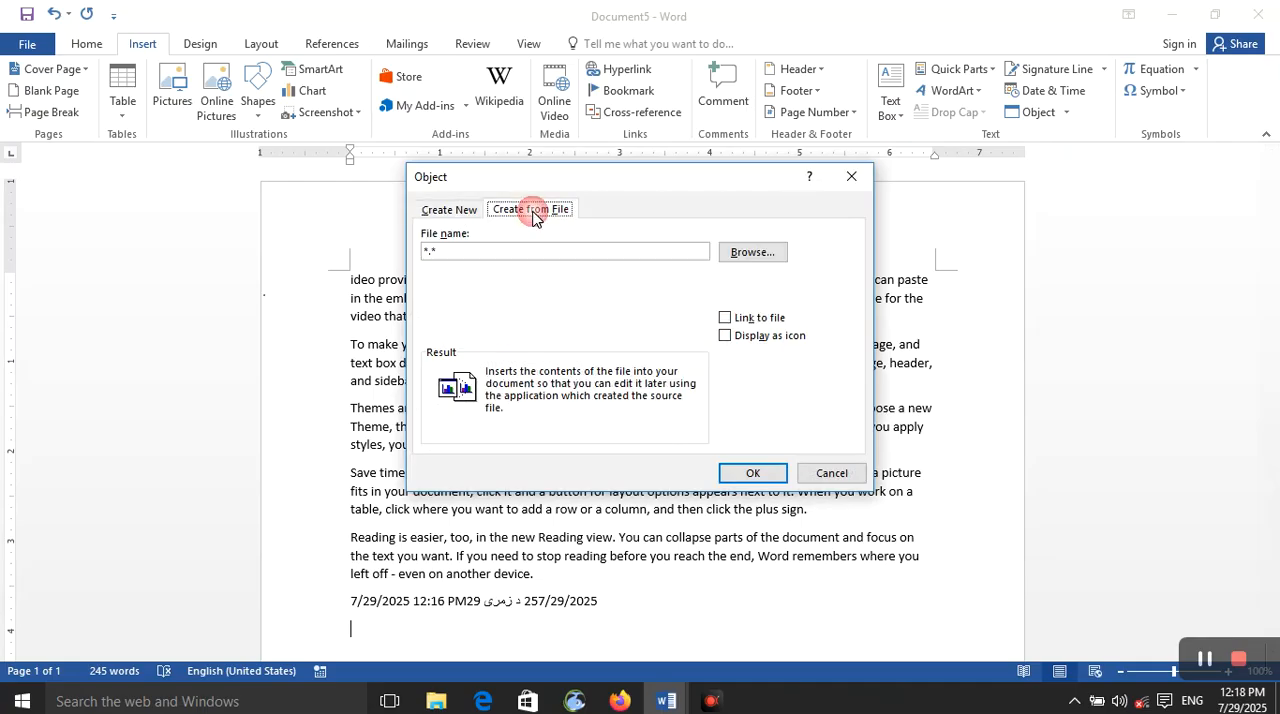
left_click(427, 212)
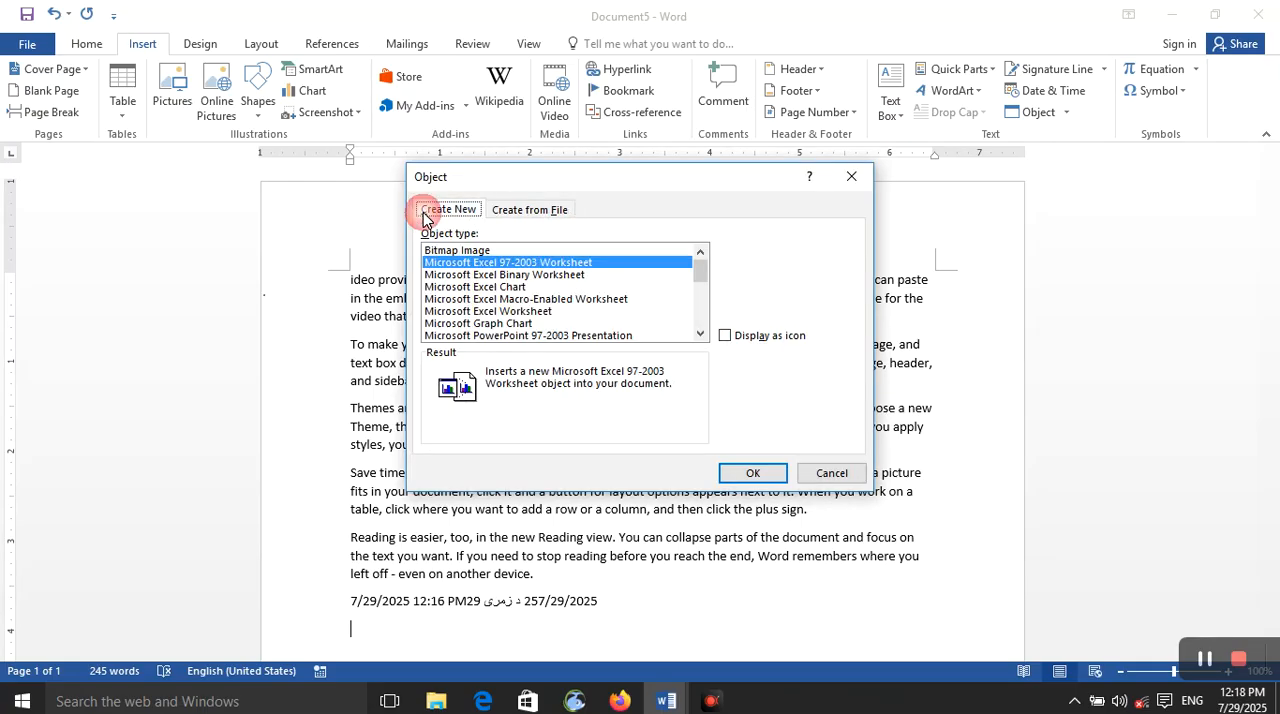
Step: Insert a new Microsoft Graph Chart object on the line below the dates
left_click(510, 250)
left_click(548, 325)
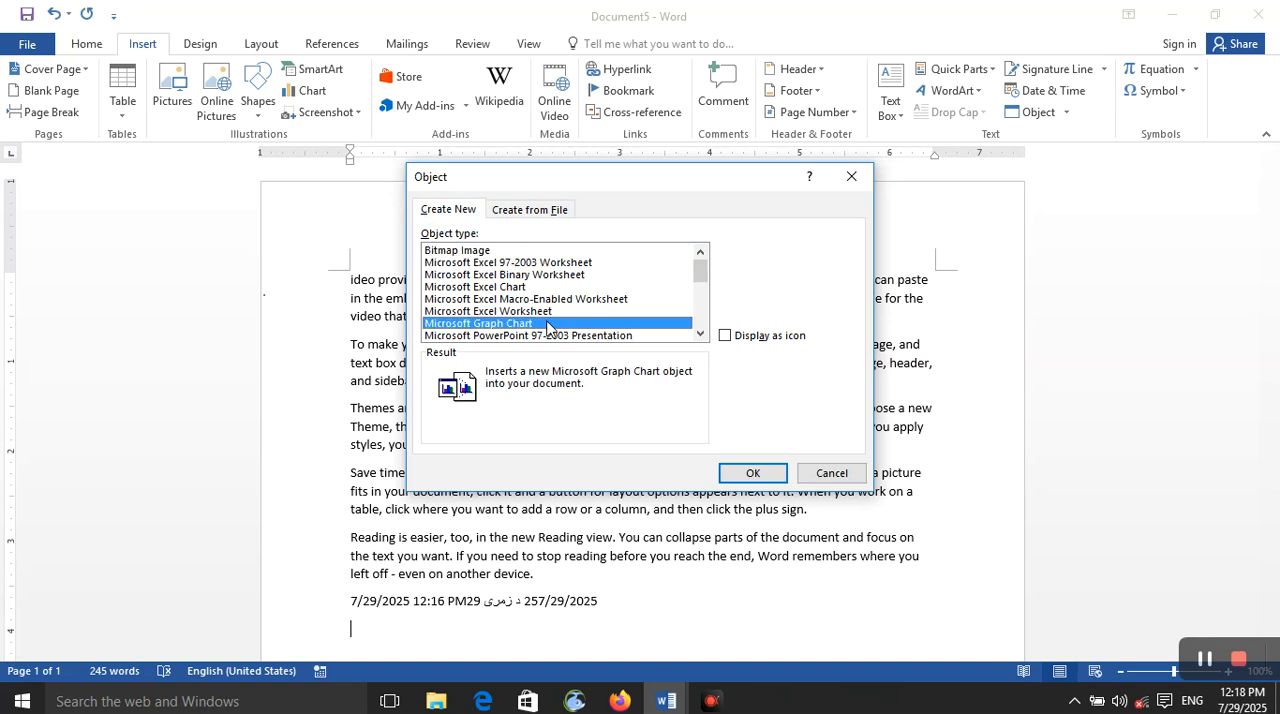
left_click(552, 288)
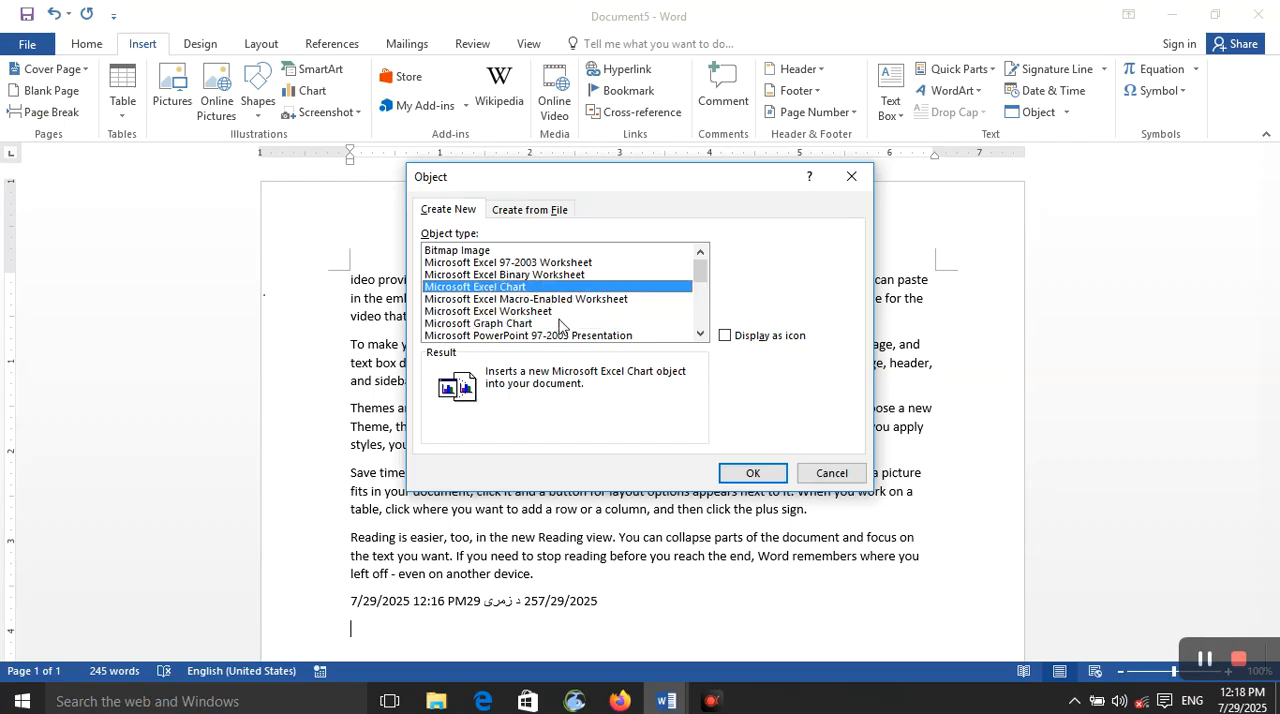
left_click(559, 323)
left_click(735, 475)
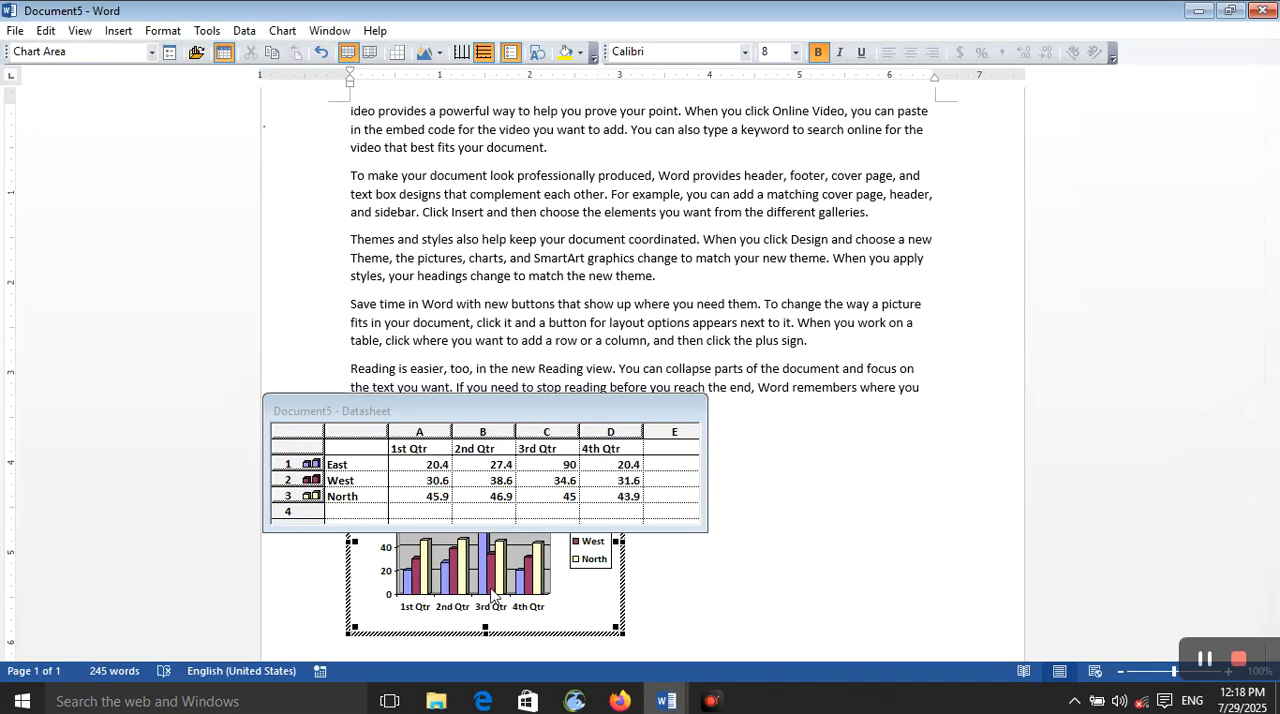
Step: Close the chart's datasheet and close Document5
left_click(474, 498)
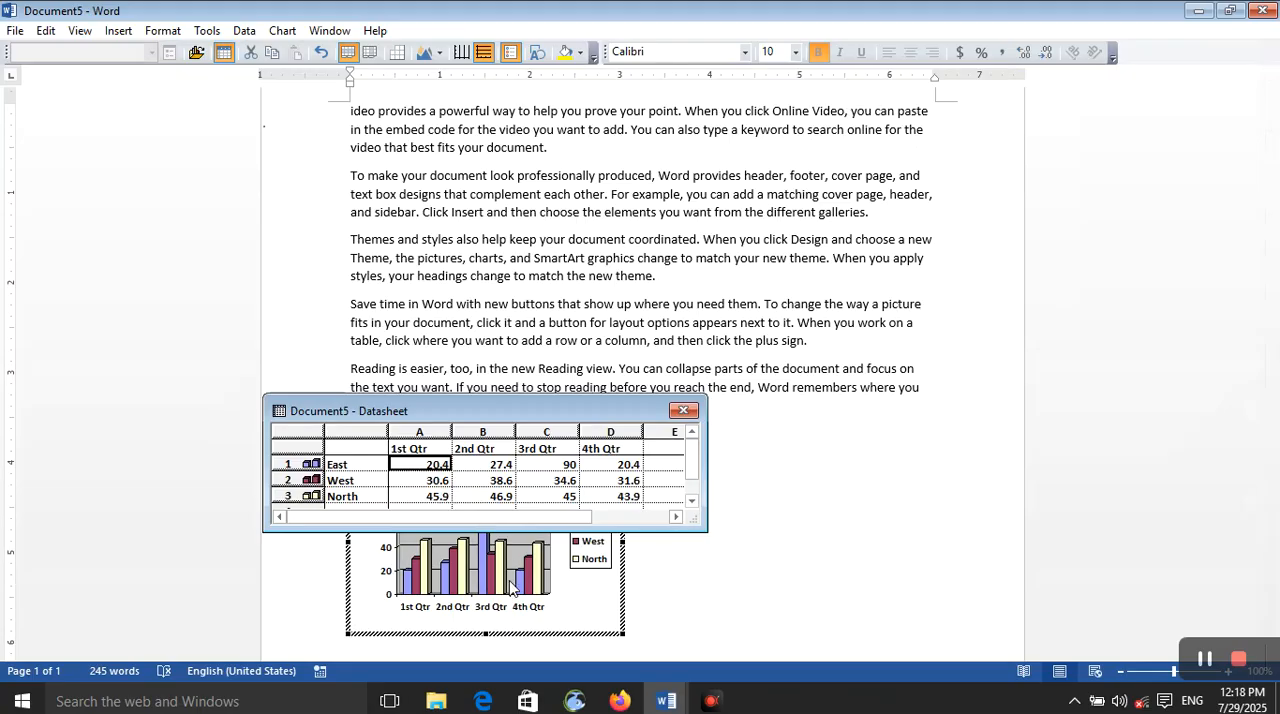
left_click(684, 411)
left_click(1262, 10)
left_click(650, 389)
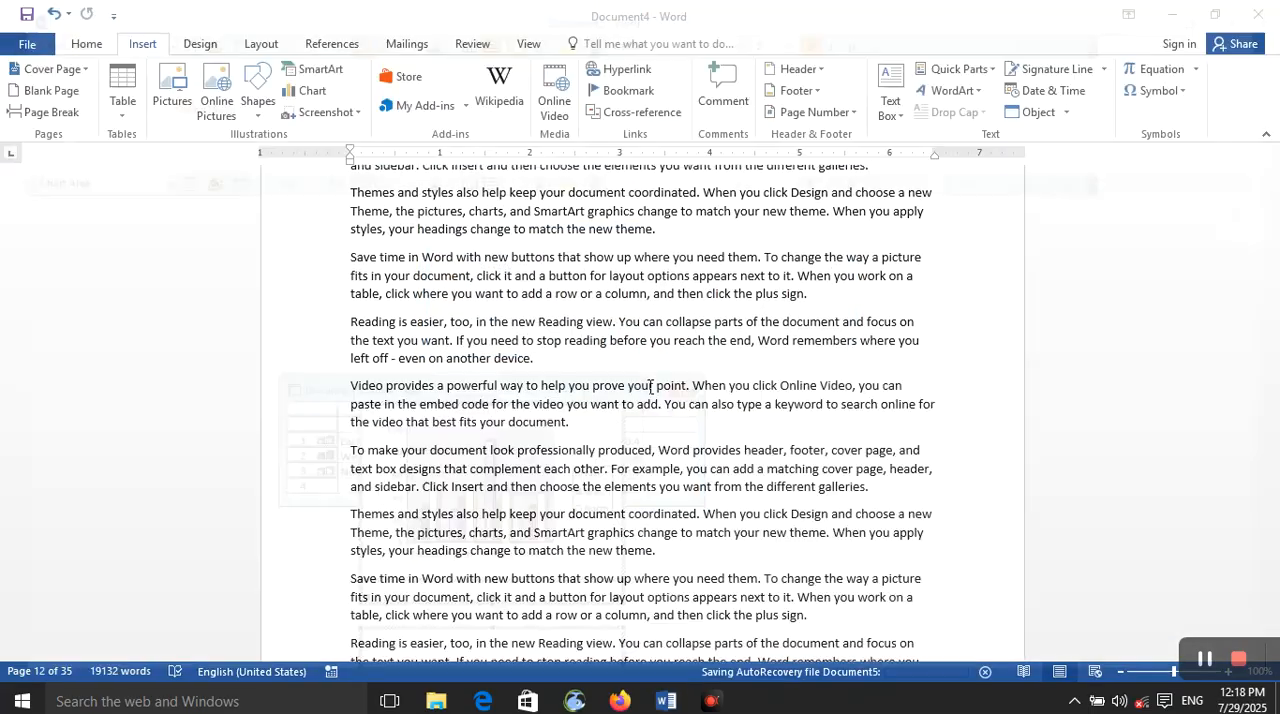
Step: Create a new blank document from the open Document4 window
scroll(603, 450, "down", 10)
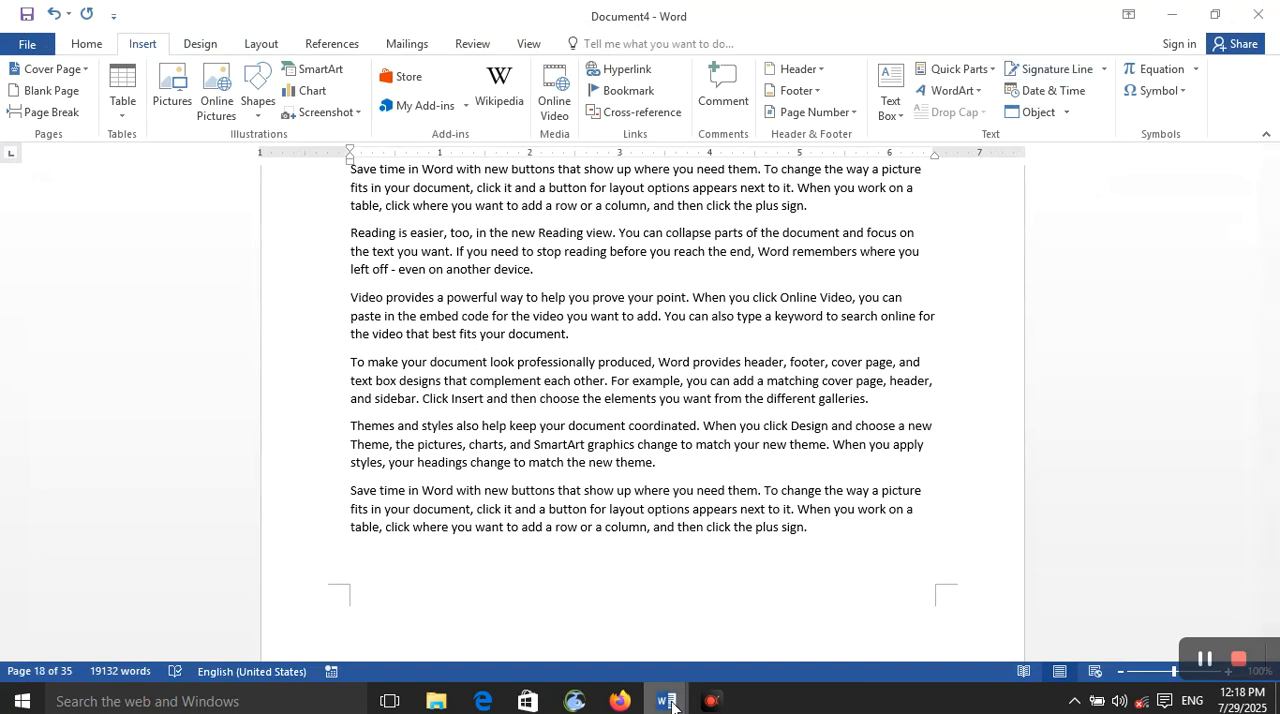
mouse_move(672, 706)
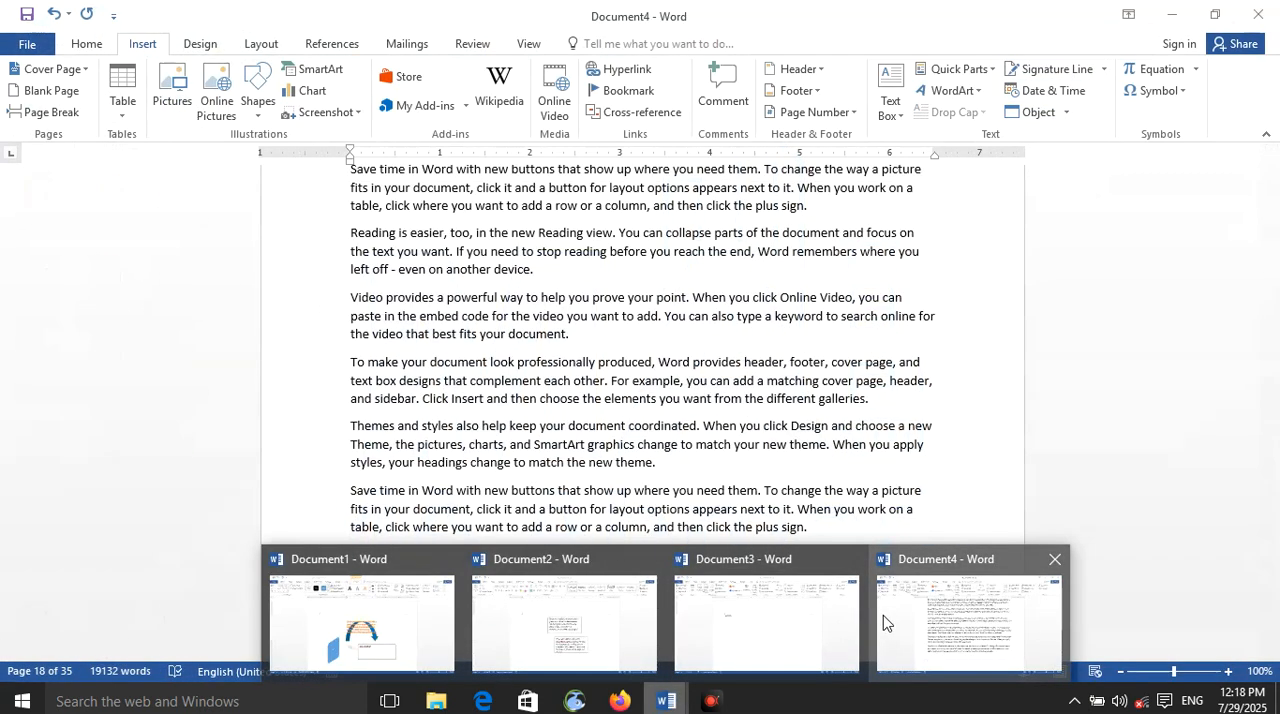
left_click(893, 613)
key("ctrl+n")
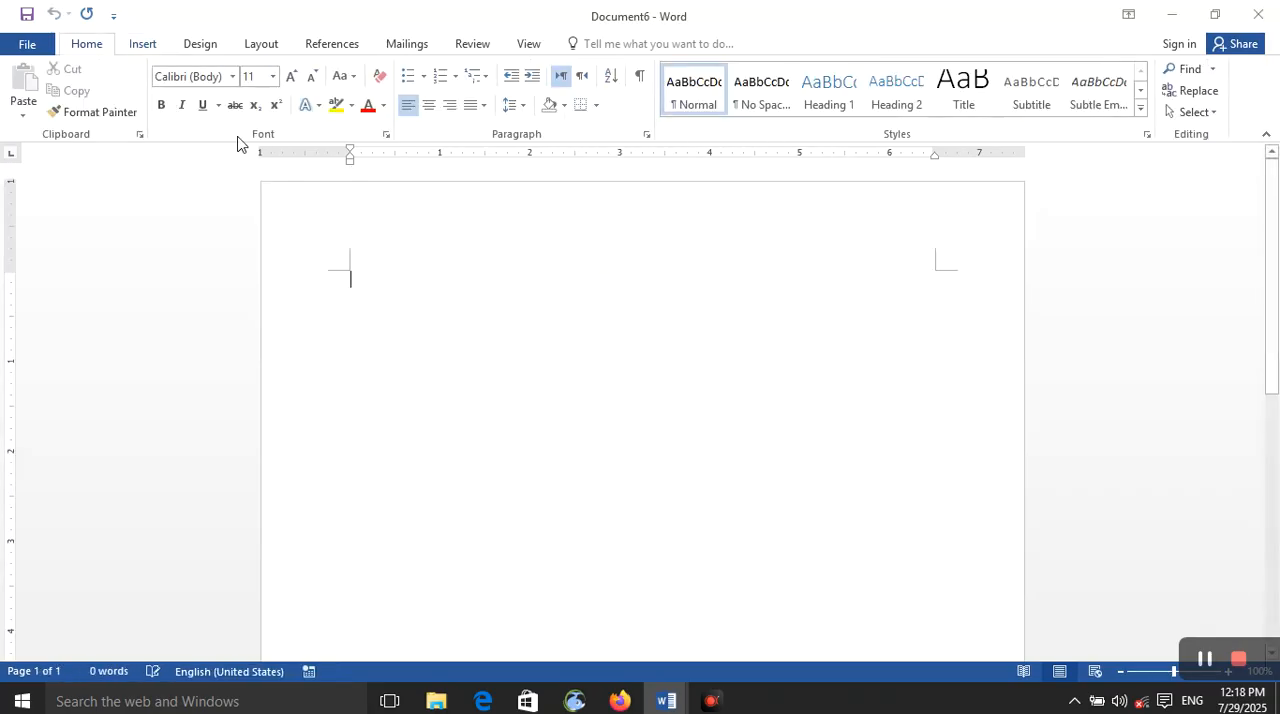
Step: Insert a new Microsoft Excel Binary Worksheet object into the blank document after reviewing the available object types
left_click(148, 50)
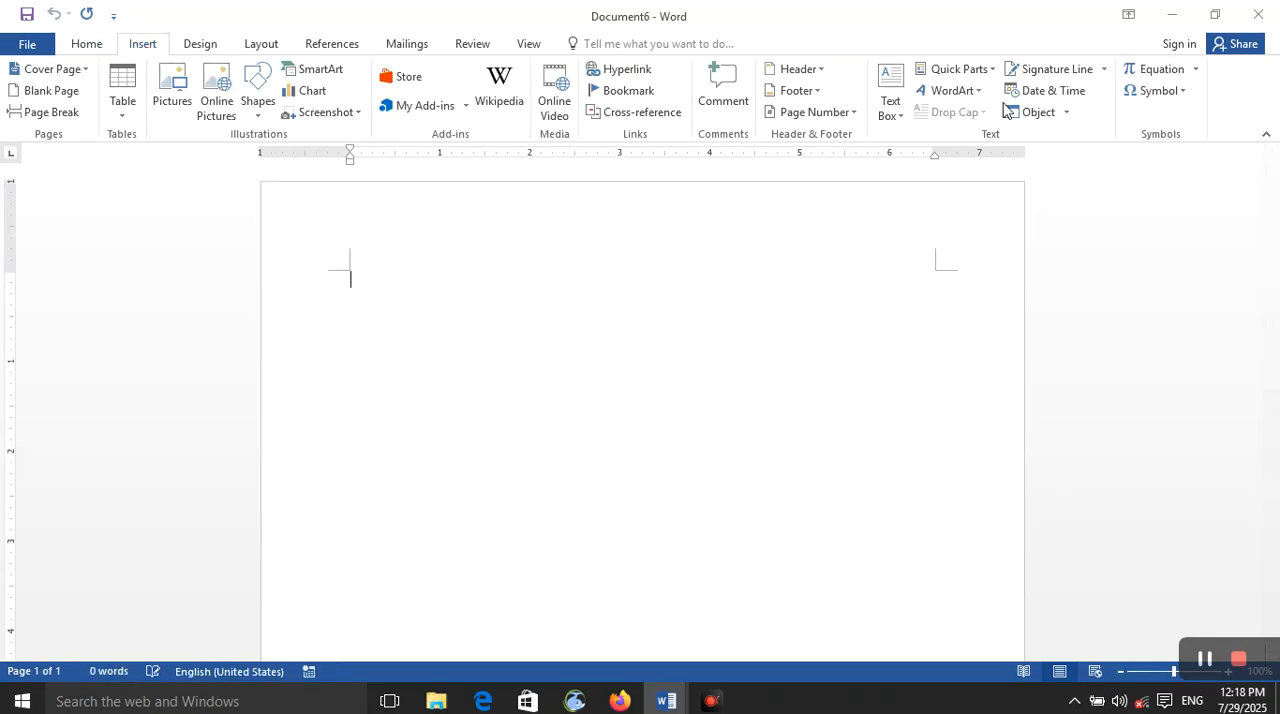
left_click(1067, 113)
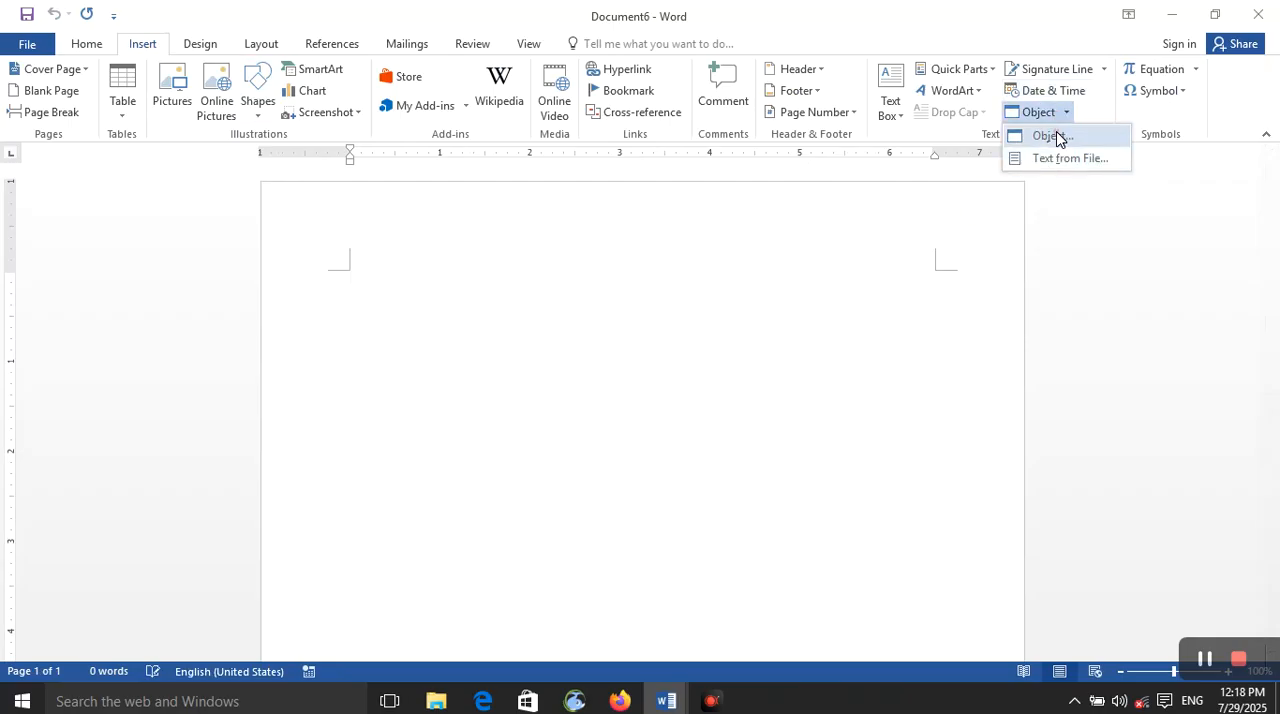
left_click(1052, 136)
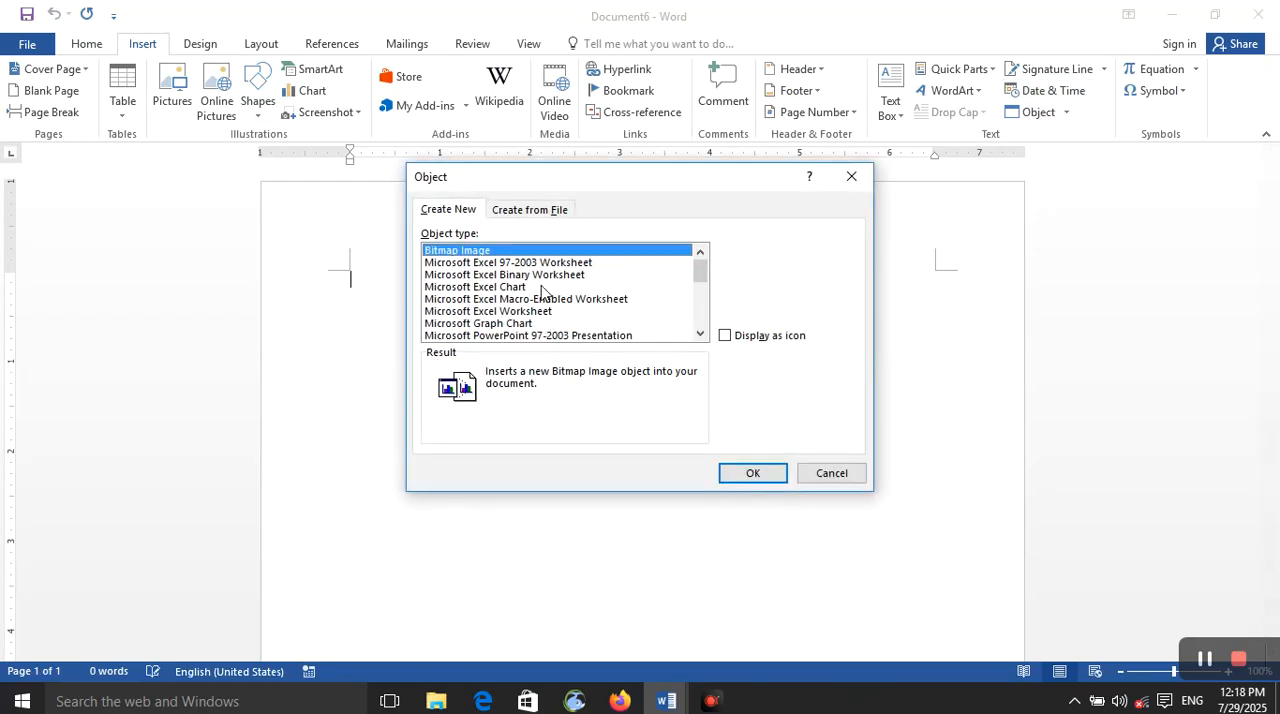
scroll(603, 322, "down", 3)
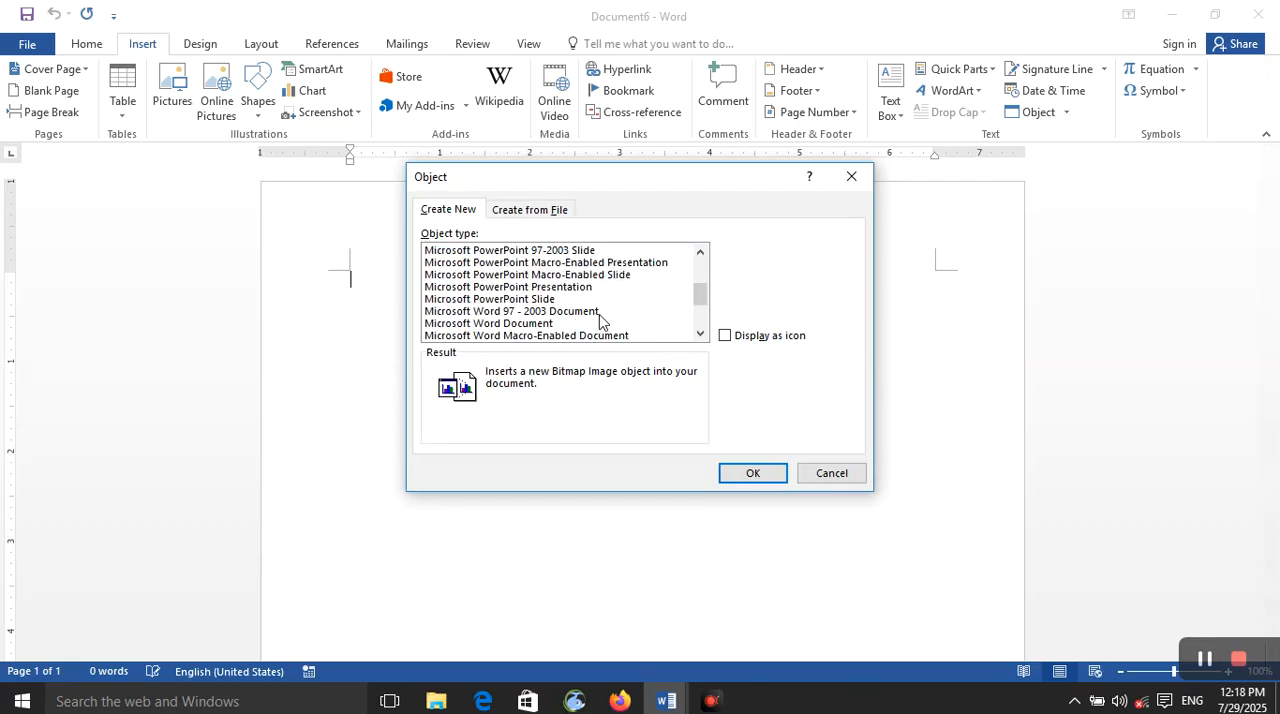
left_click_drag(702, 292, 698, 322)
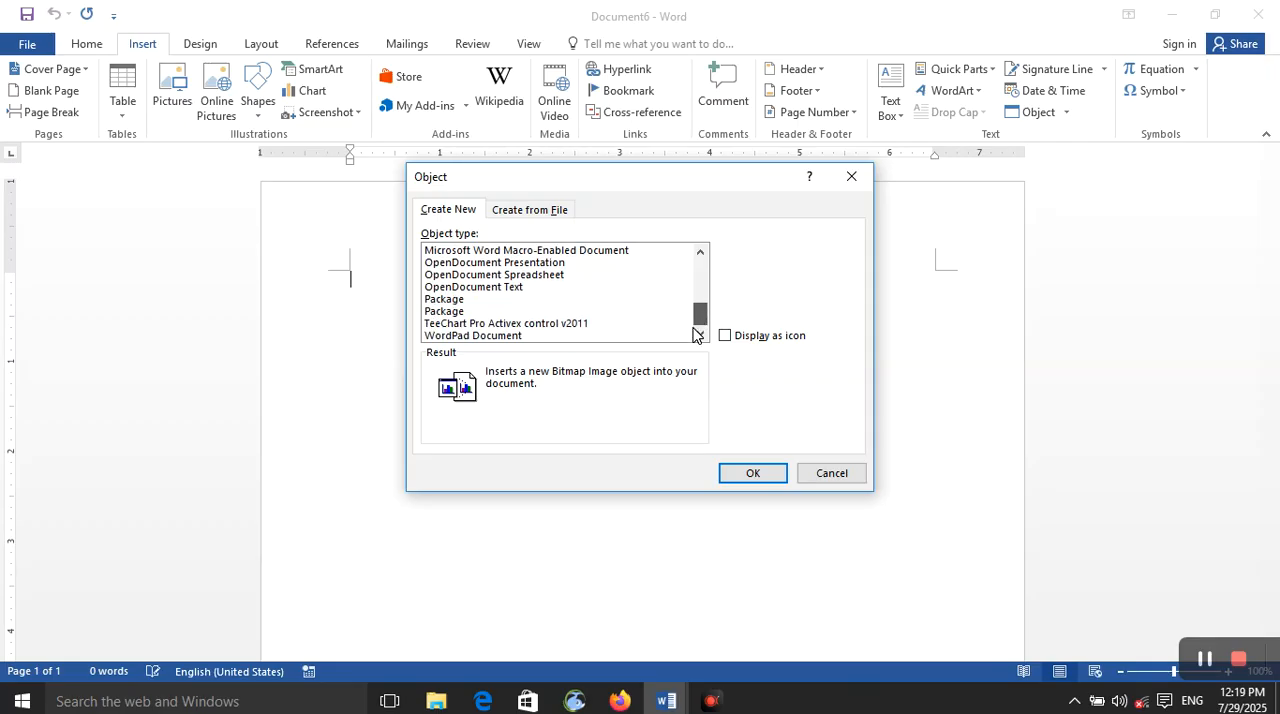
left_click_drag(697, 334, 697, 334)
left_click_drag(697, 318, 709, 268)
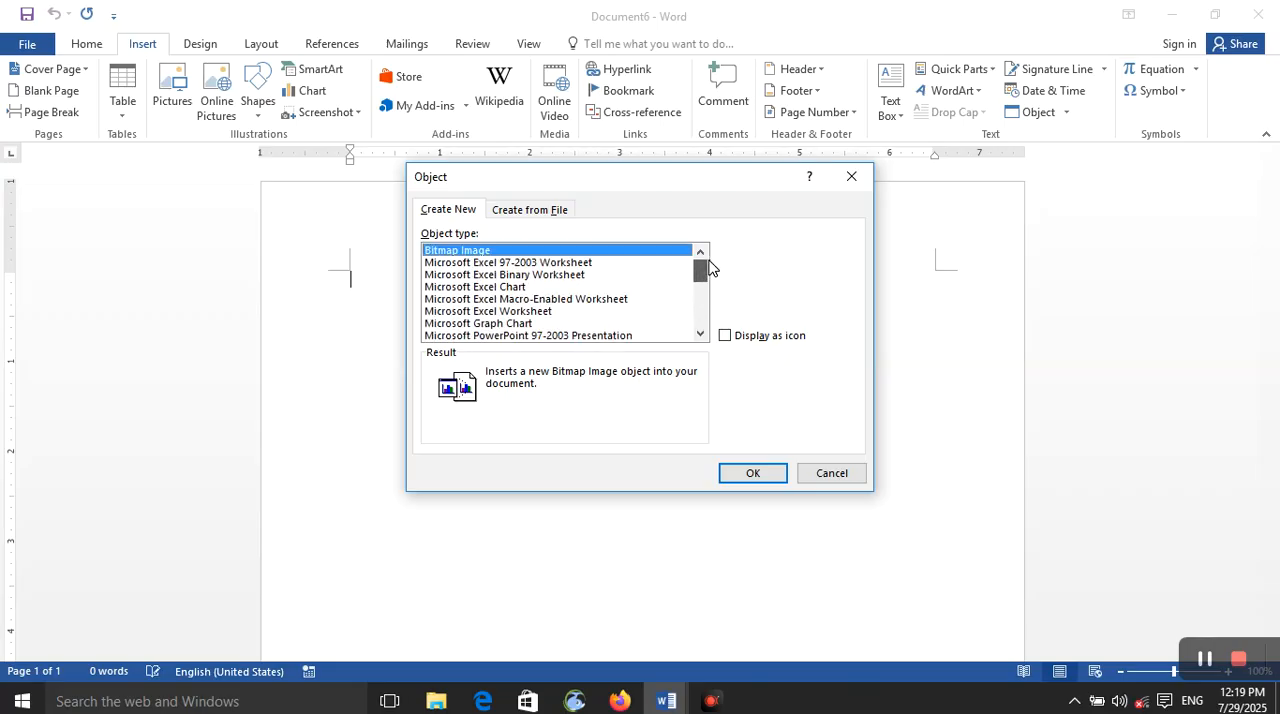
left_click(604, 276)
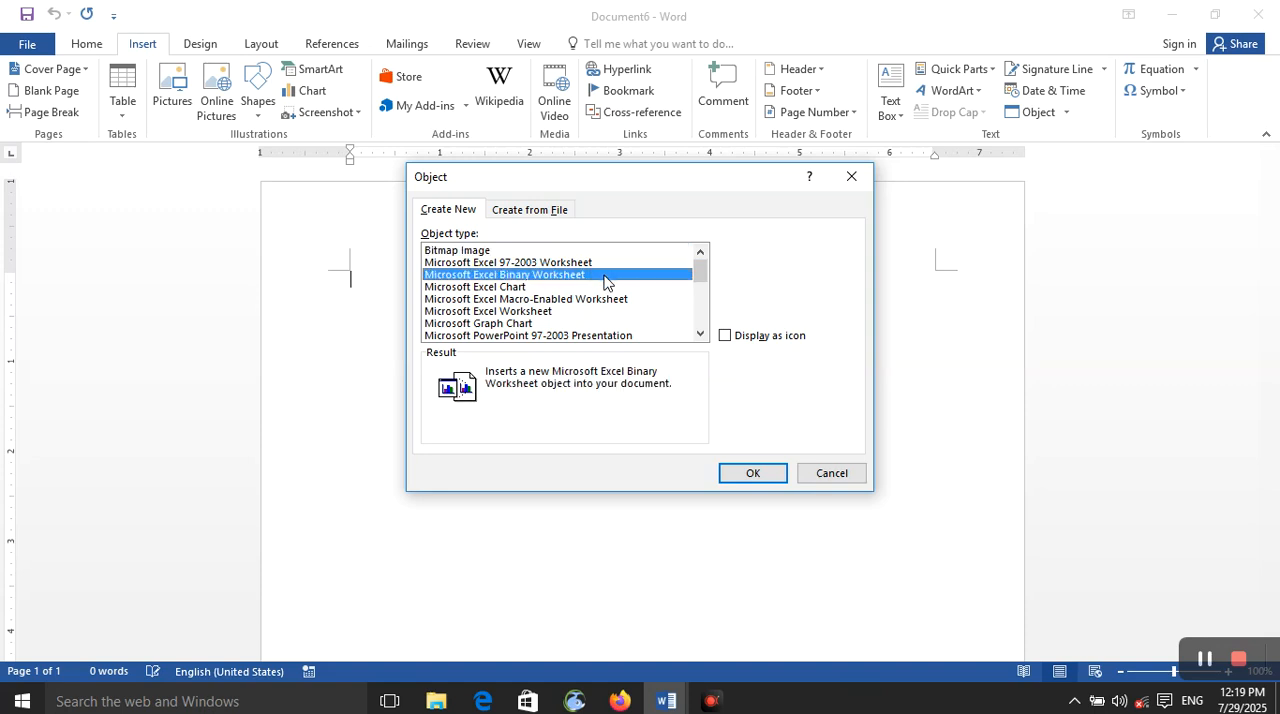
left_click(727, 473)
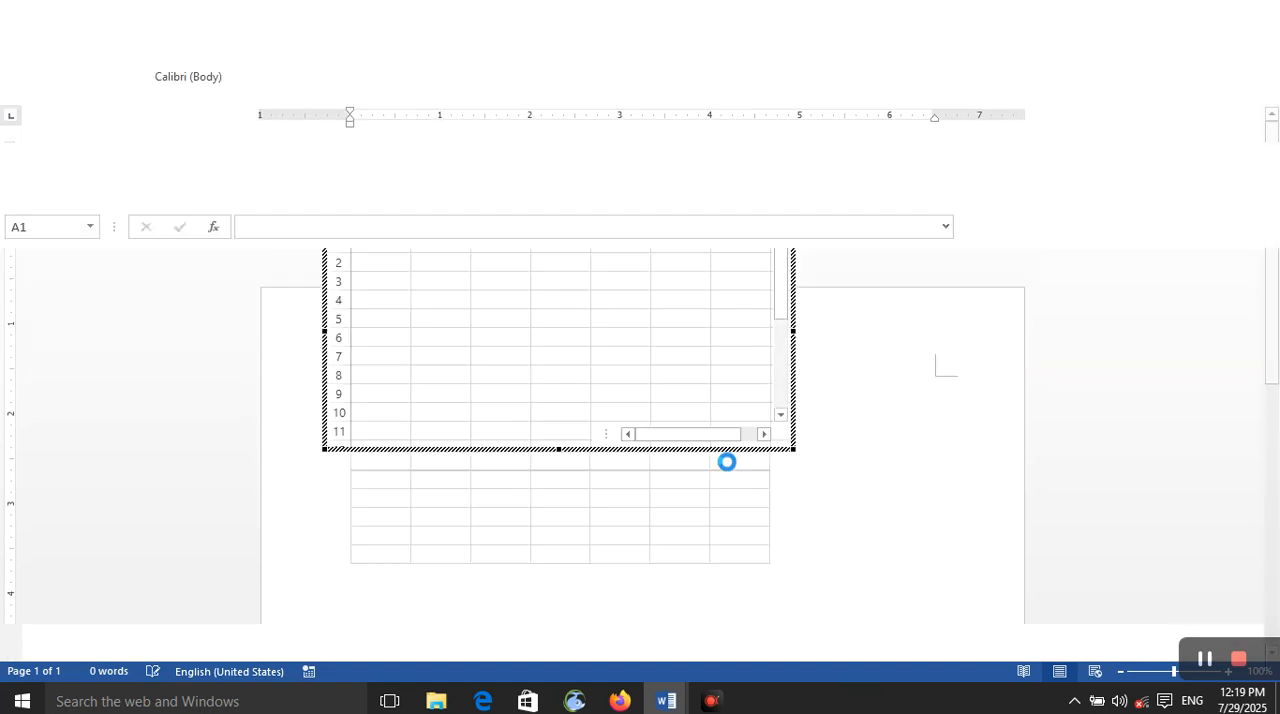
Step: Enter rdye5 in cell A1 and cguulk in cell B1 of the embedded worksheet, and close Document6 without saving
type("rdye5")
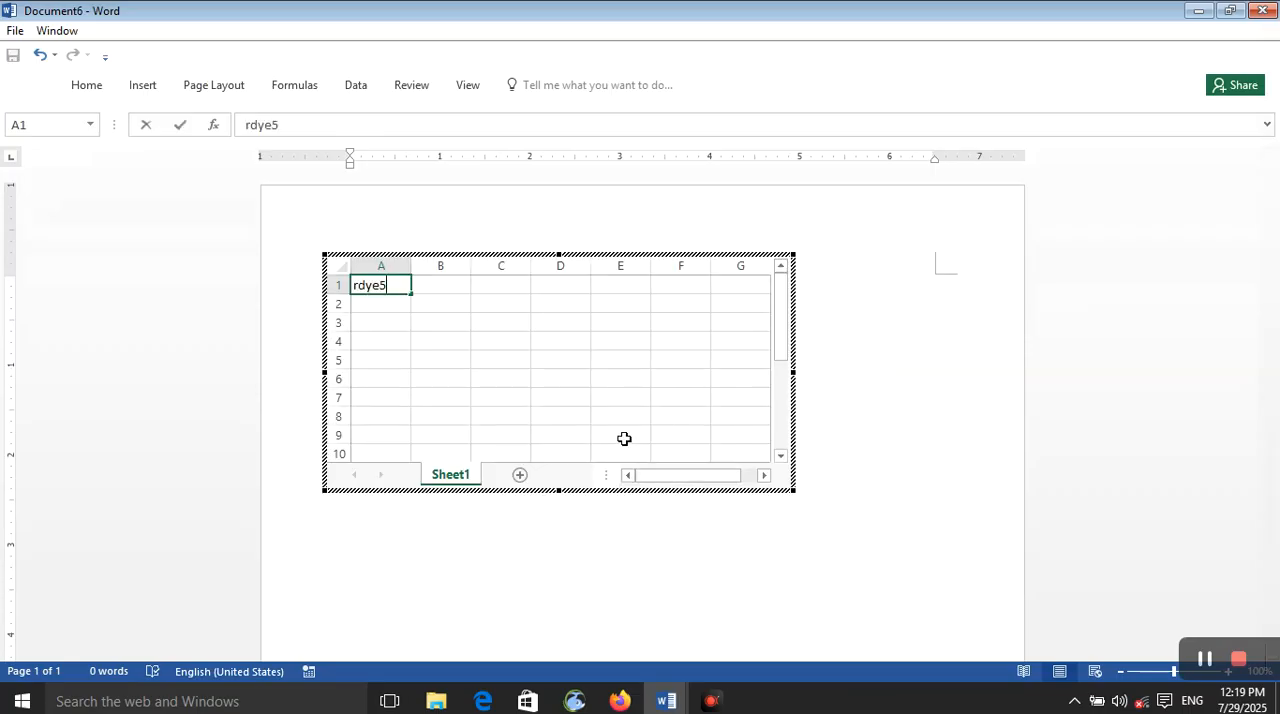
key("Tab")
type("cguulk")
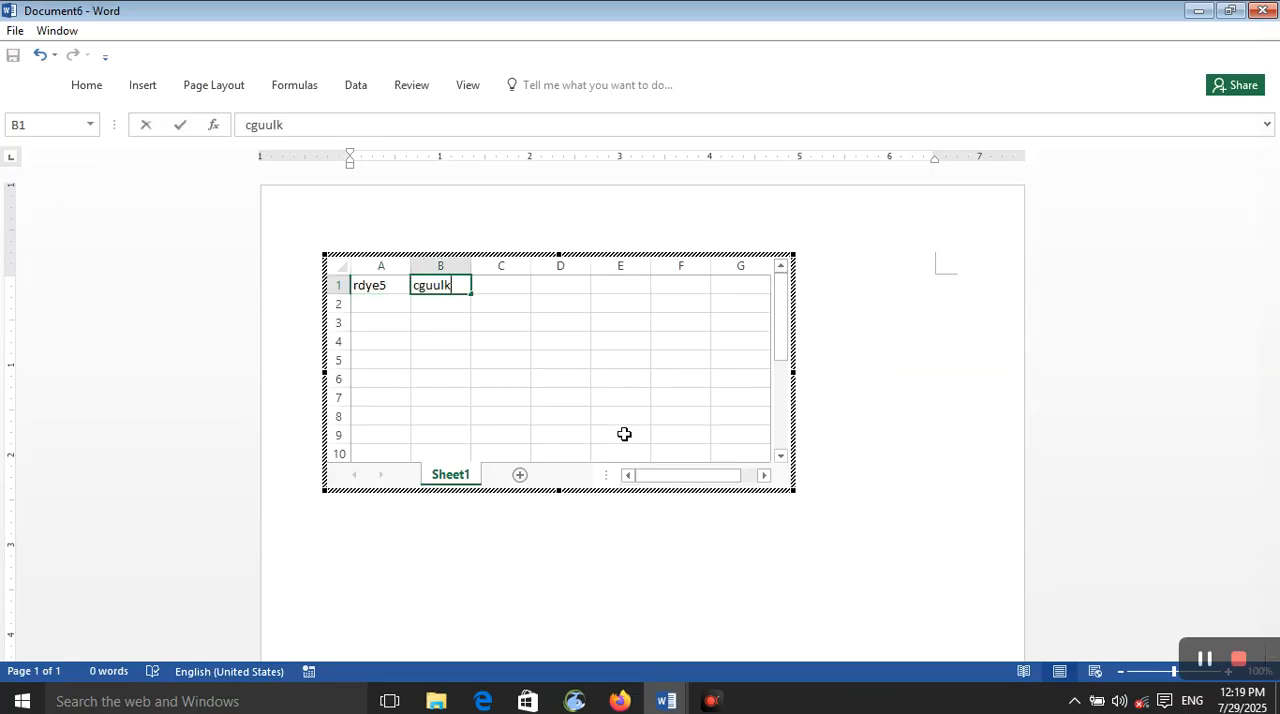
left_click(1262, 10)
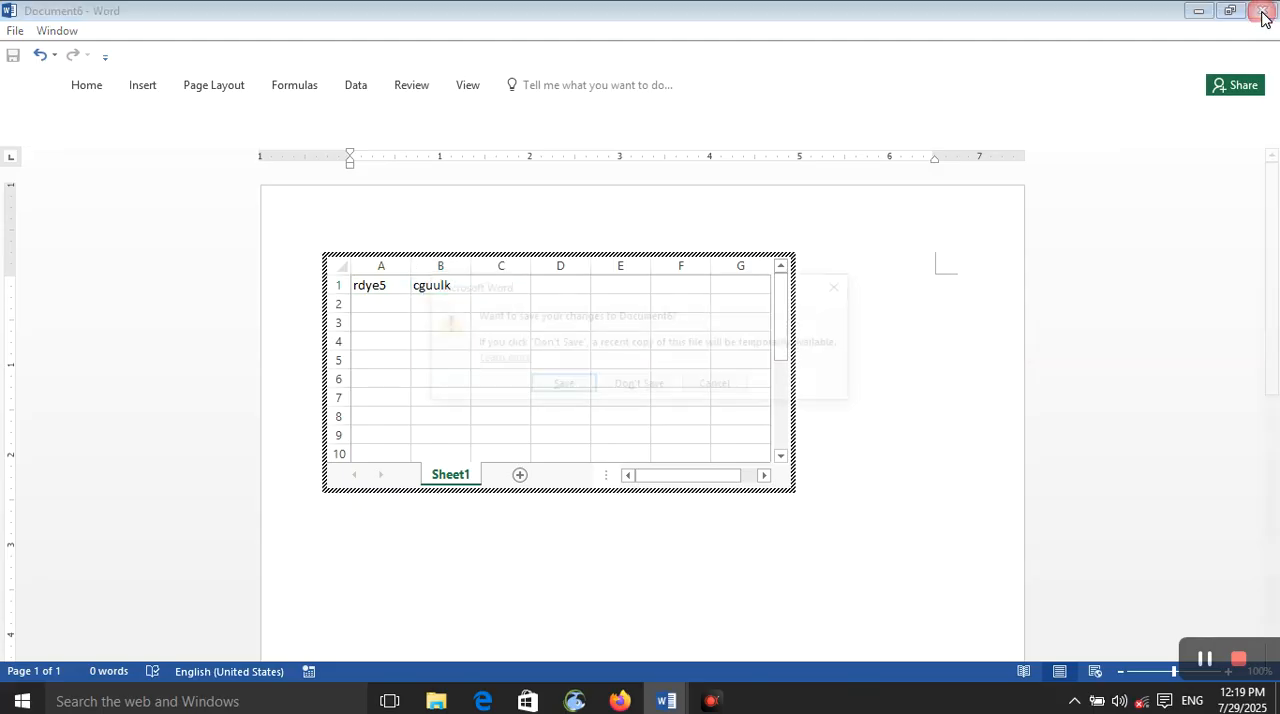
left_click(621, 386)
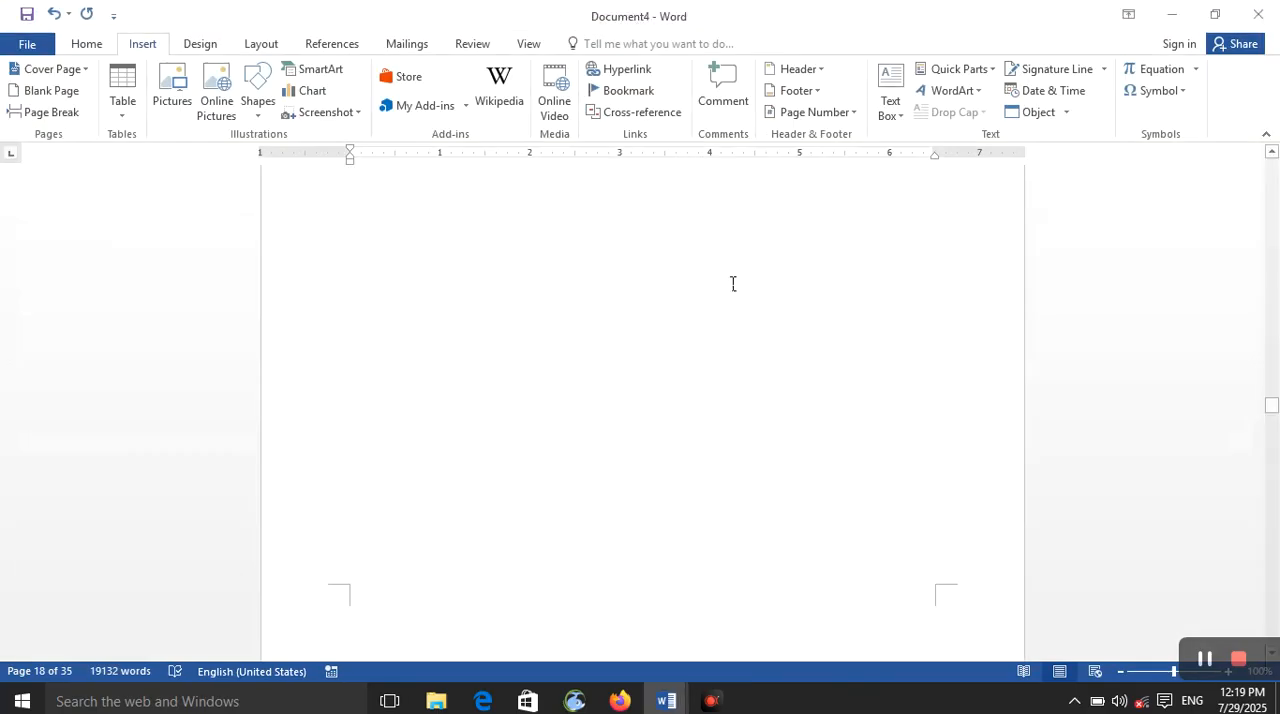
Step: Look through the remaining pages of Document4 and close it without saving the changes
scroll(667, 430, "down", 4)
scroll(667, 430, "down", 10)
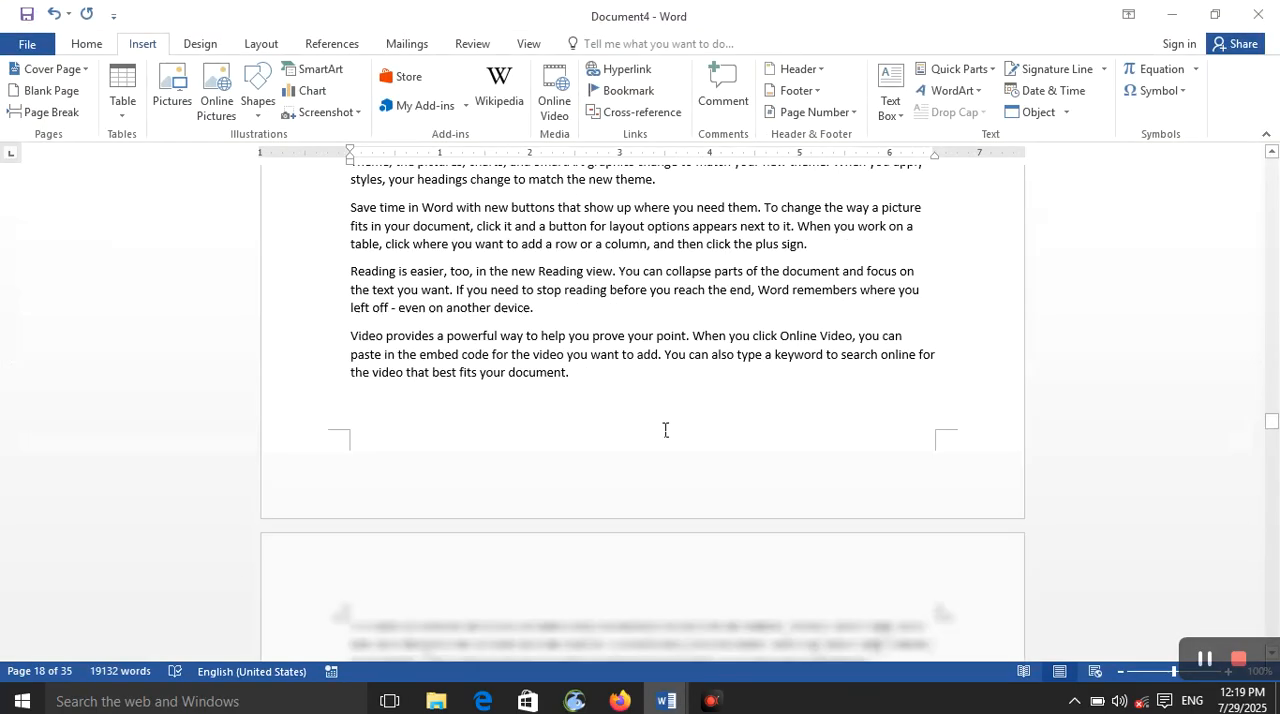
scroll(700, 468, "down", 8)
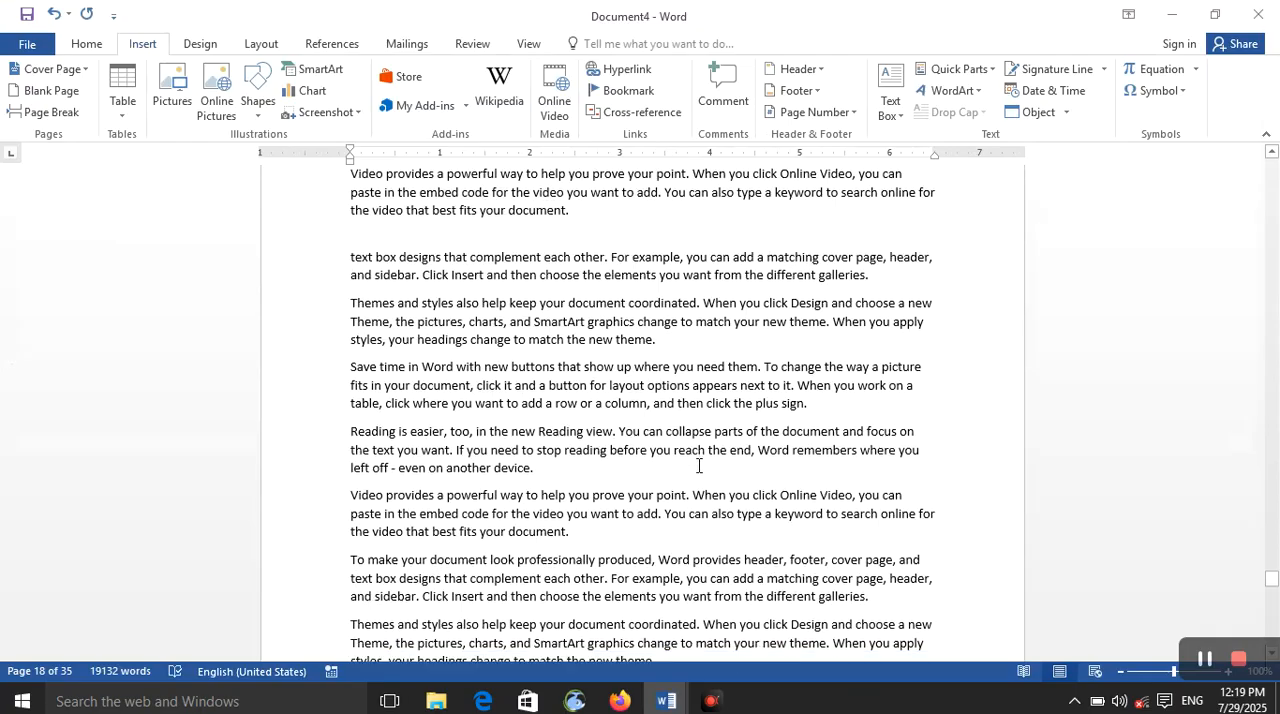
scroll(697, 467, "down", 3)
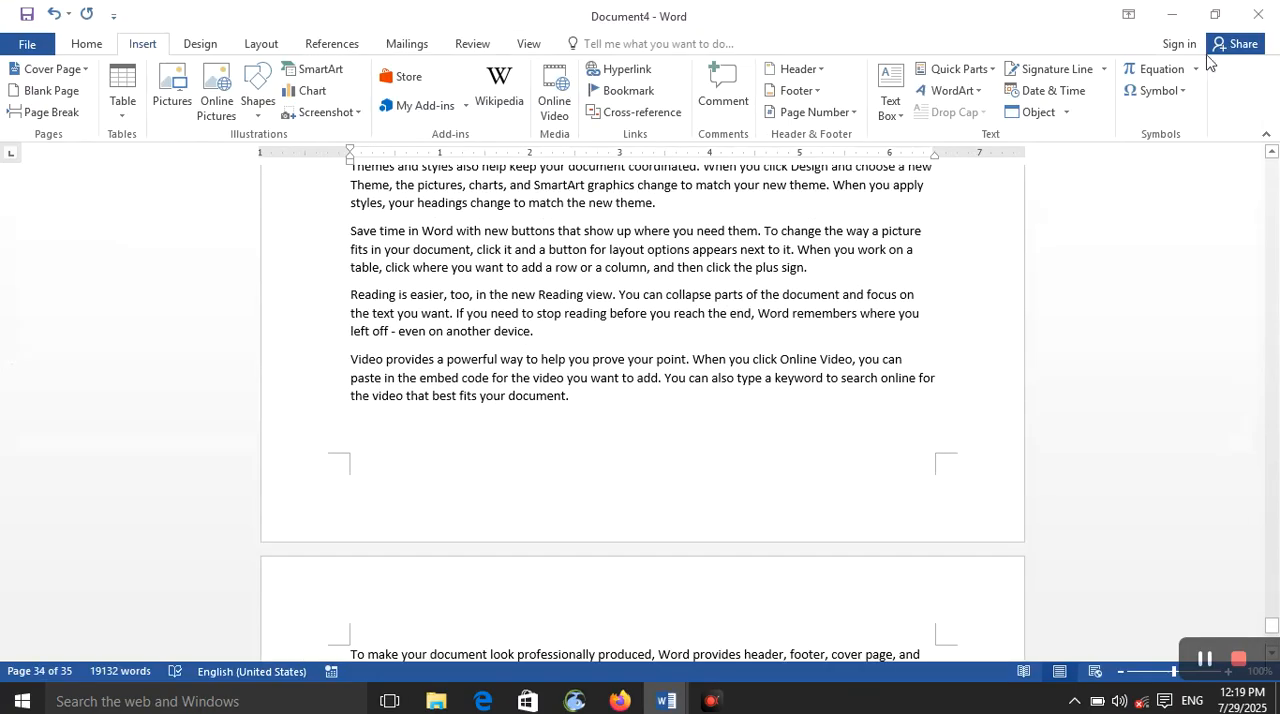
left_click(1258, 14)
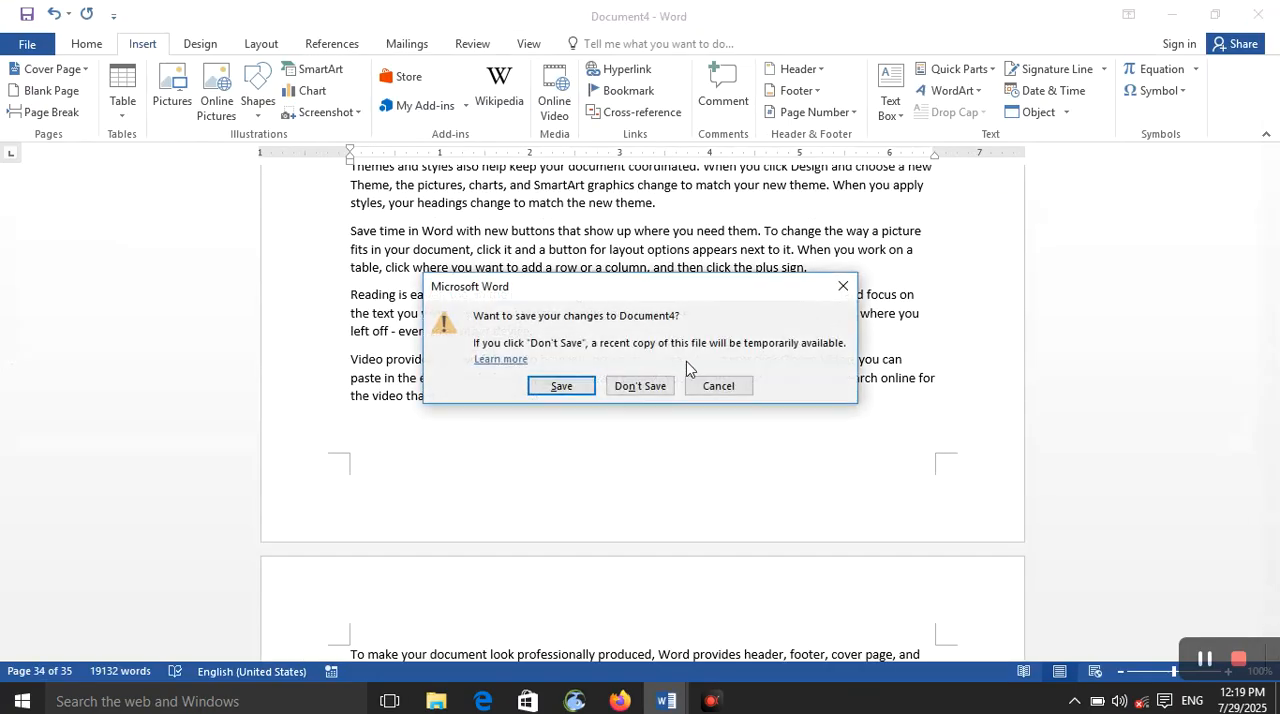
left_click(636, 386)
Step: Close Document3 and Document2 without saving their changes
left_click(1258, 14)
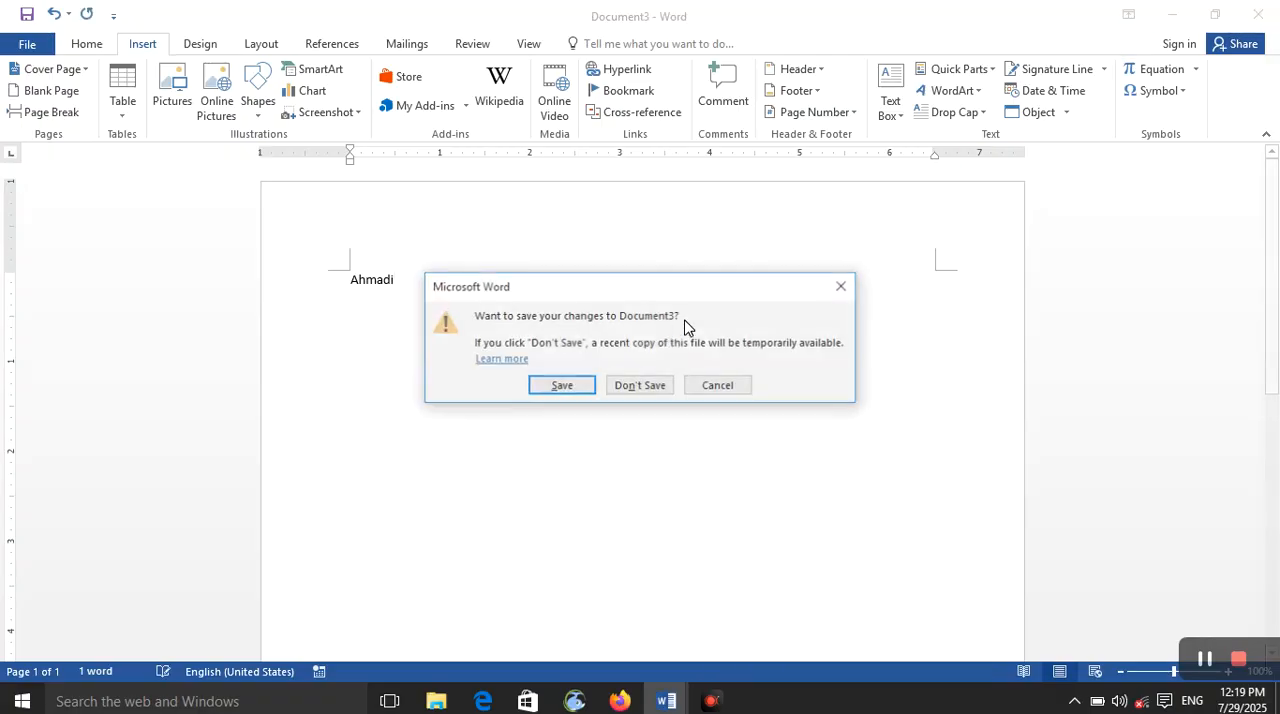
left_click(650, 385)
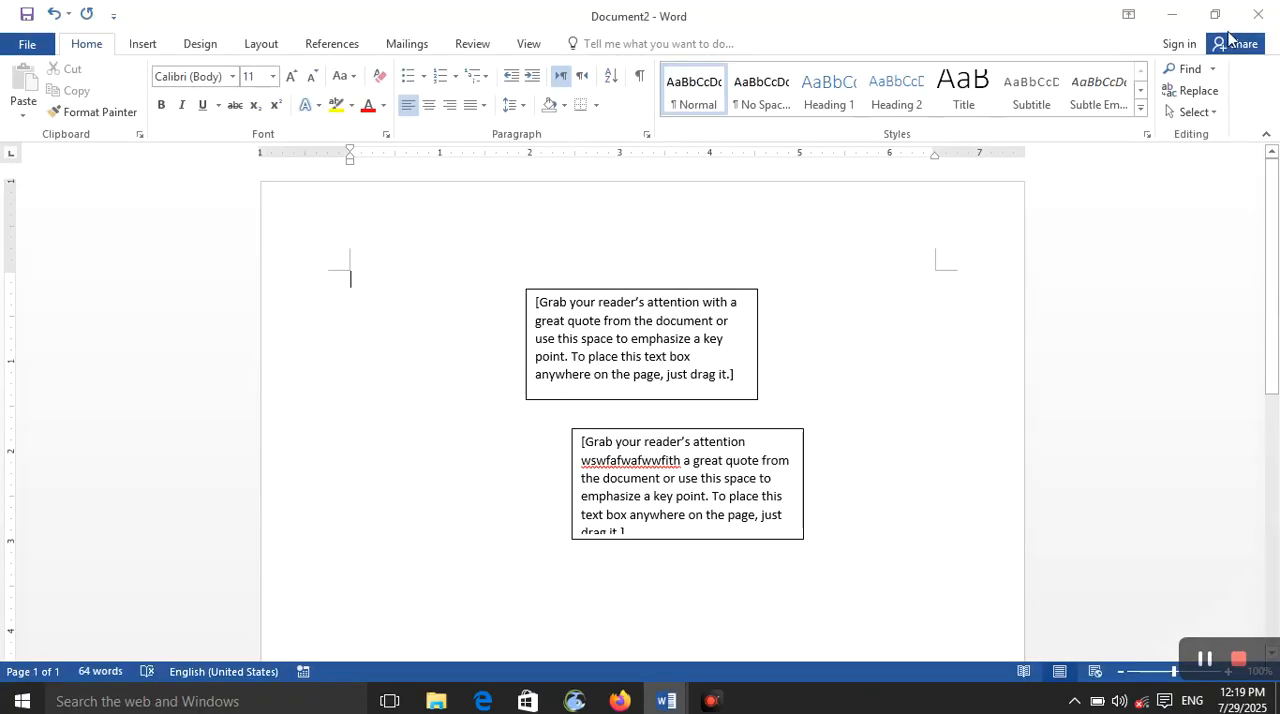
left_click(1258, 14)
left_click(645, 389)
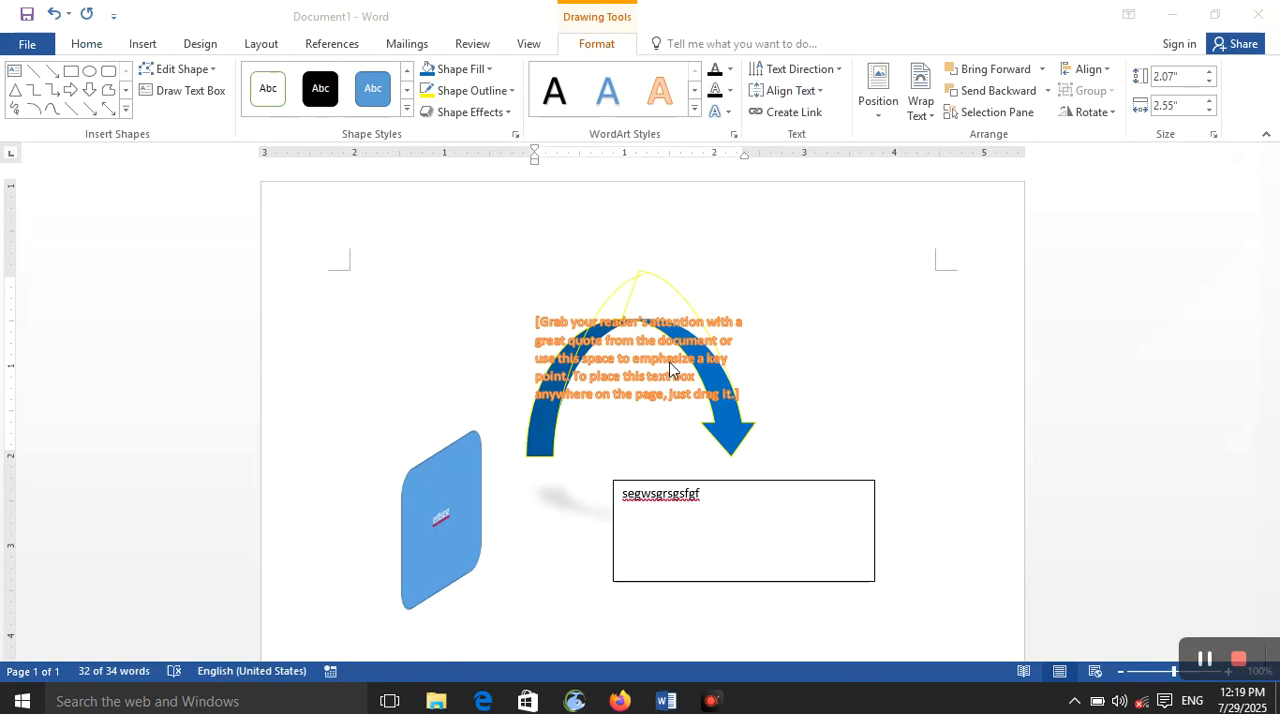
Step: Try to close Document1, and create a new blank document
left_click(1258, 14)
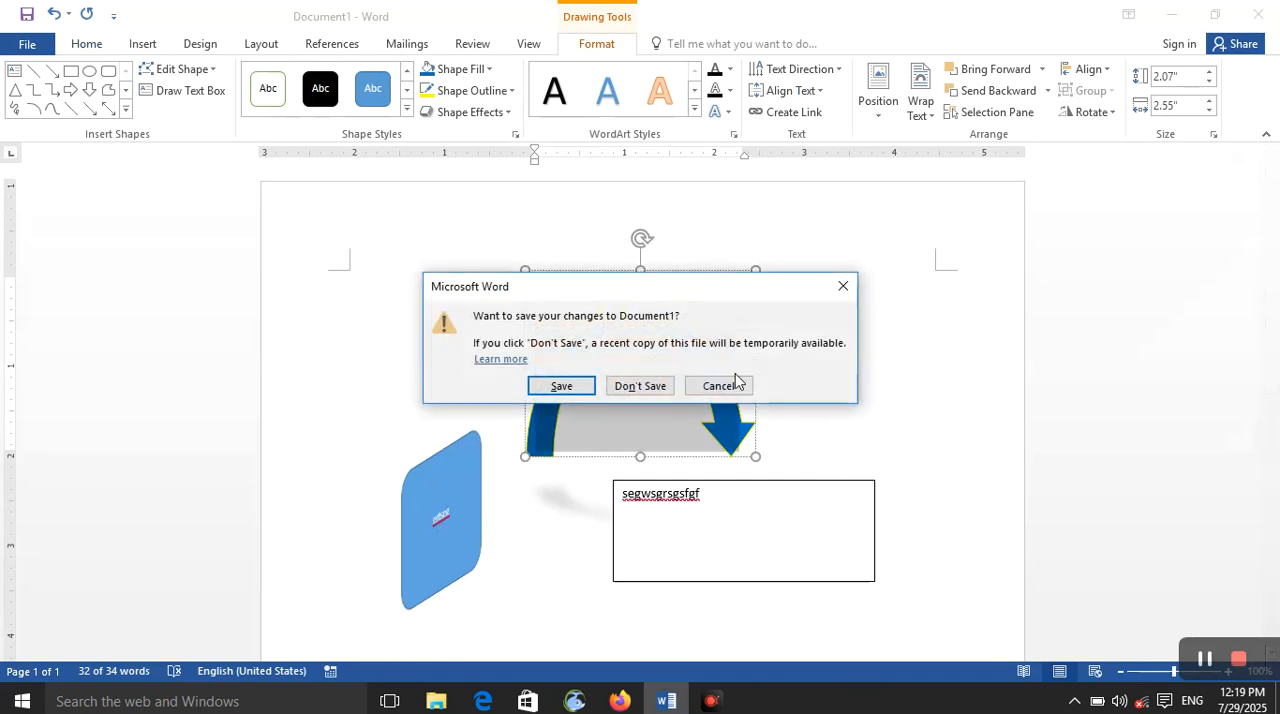
left_click(841, 289)
key("alt+F4")
left_click(637, 386)
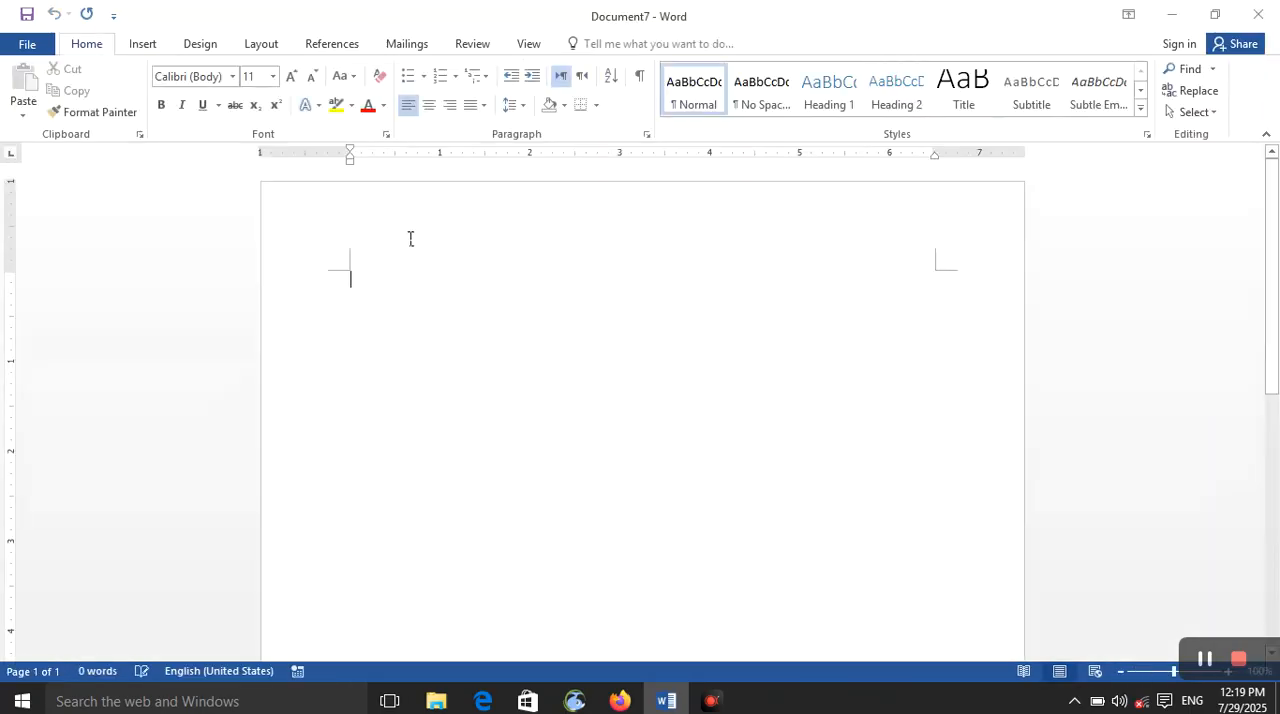
Step: Insert a new Microsoft Excel Chart object into the blank document
left_click(152, 49)
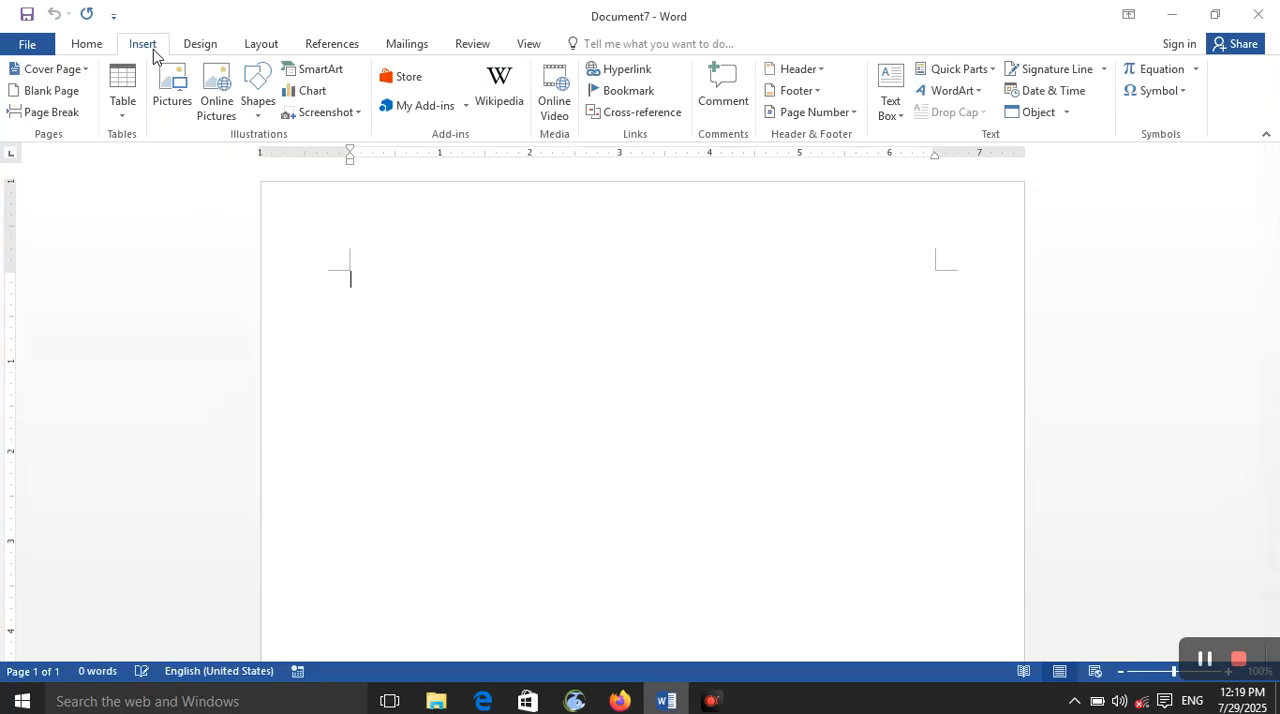
left_click(1068, 112)
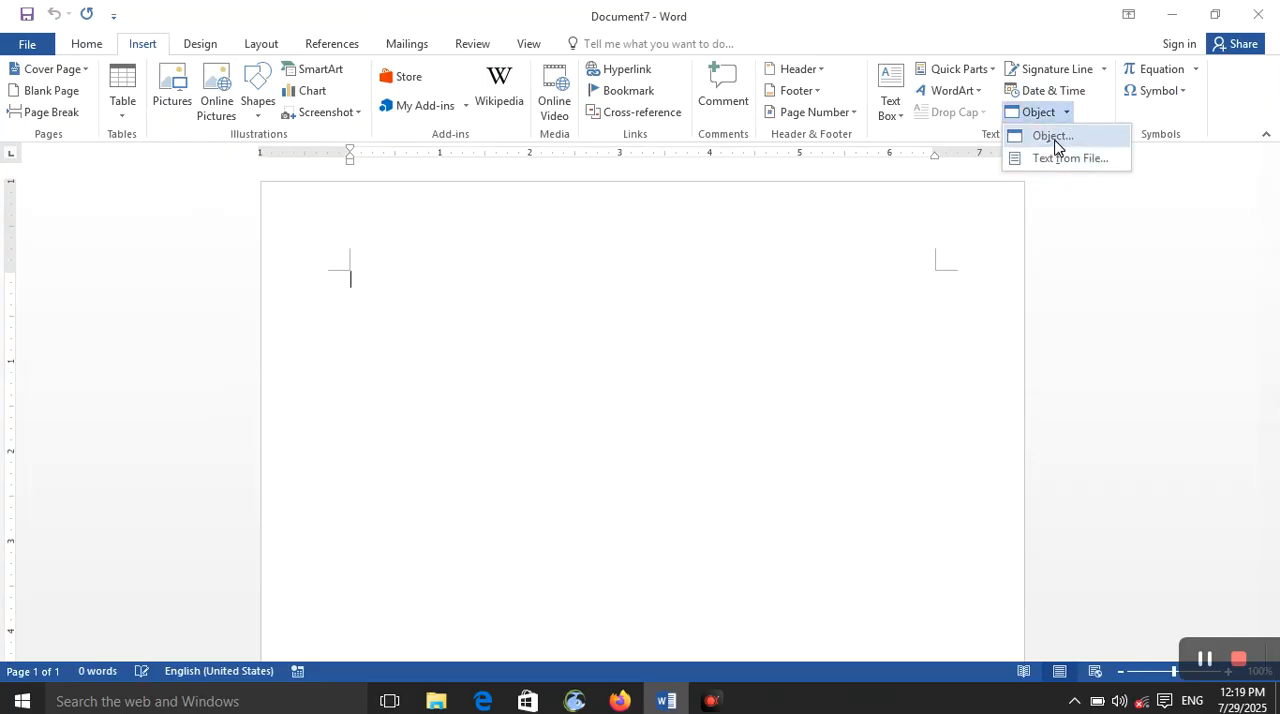
left_click(1055, 141)
left_click(577, 288)
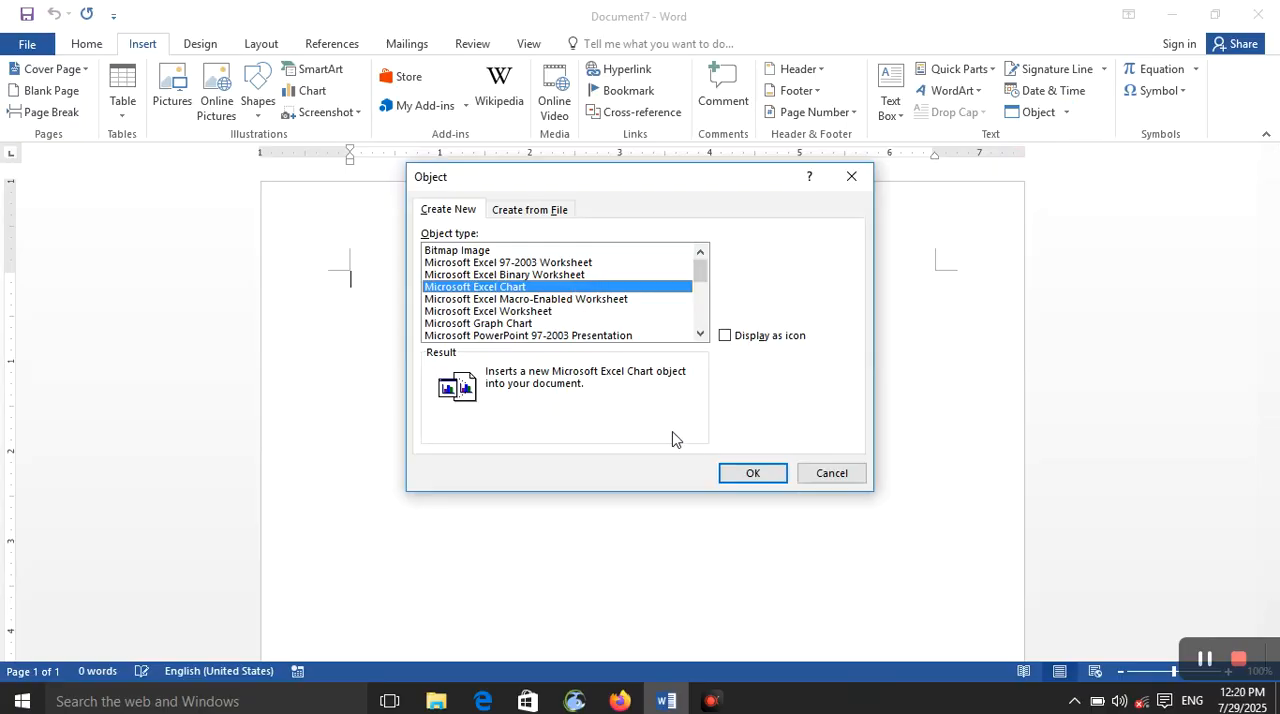
left_click(752, 476)
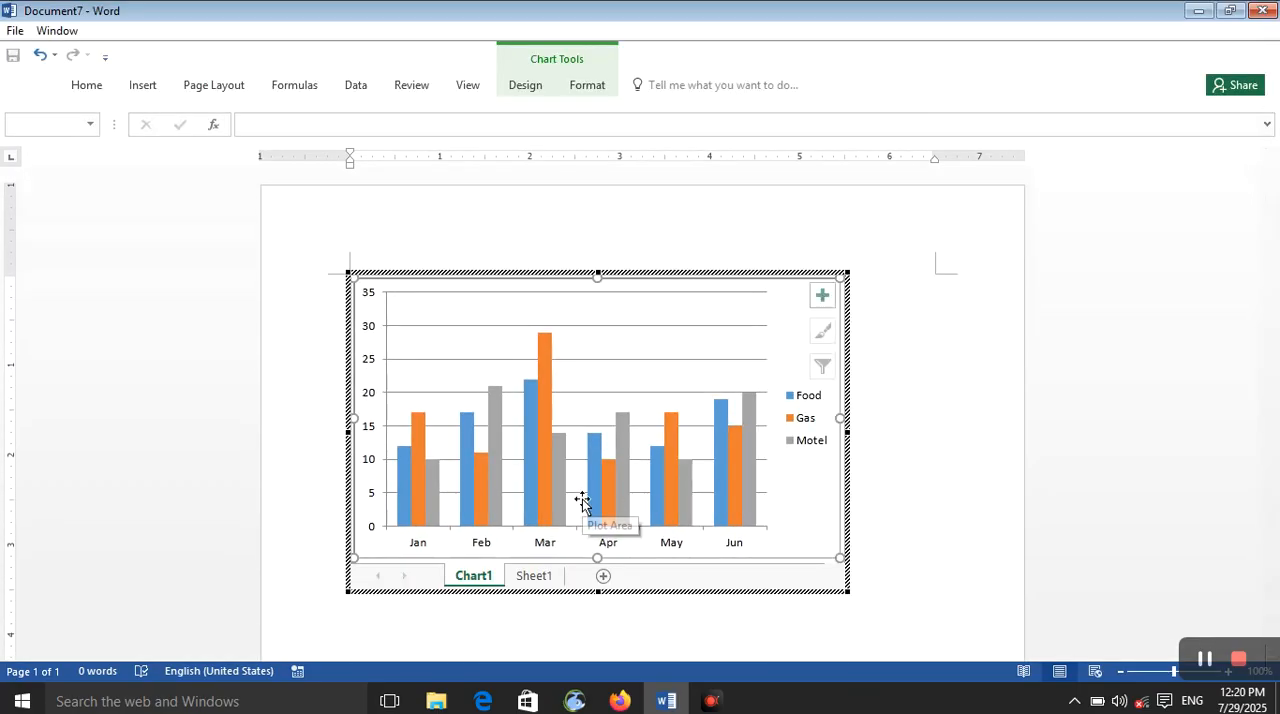
type("ww")
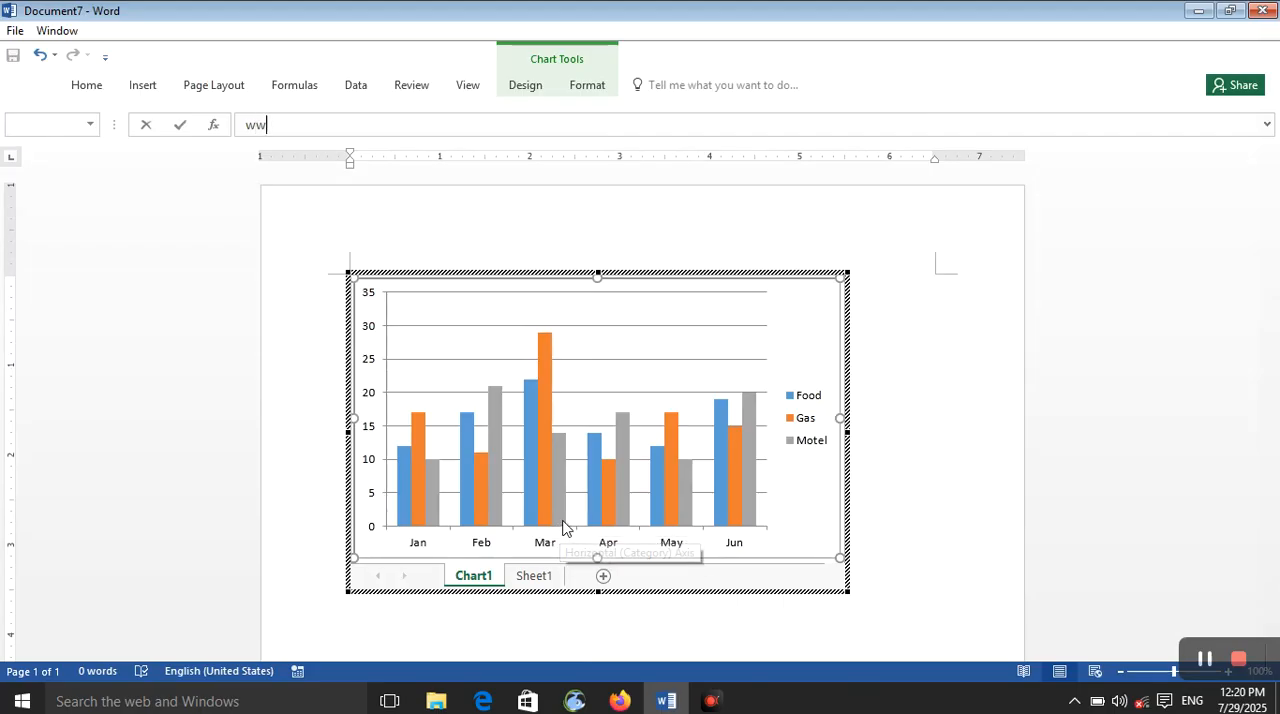
key("BackSpace")
key("BackSpace")
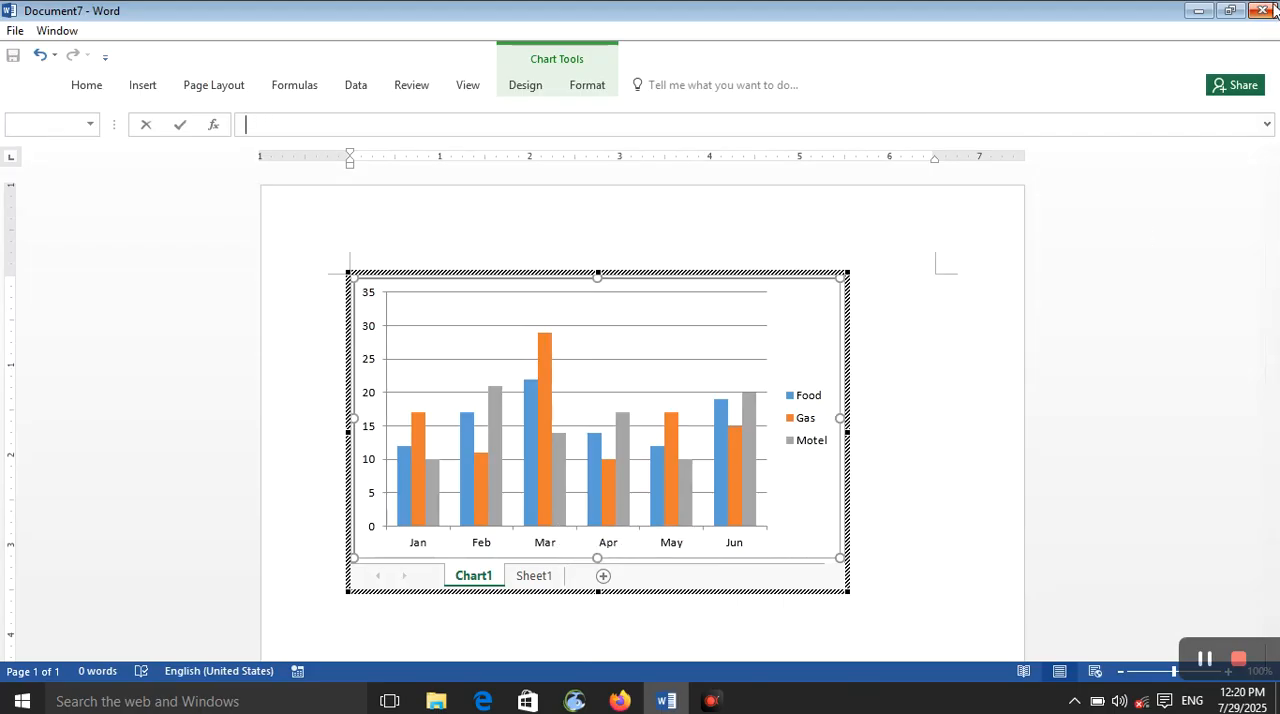
Step: Close Document7 with the embedded Excel chart
left_click(1262, 10)
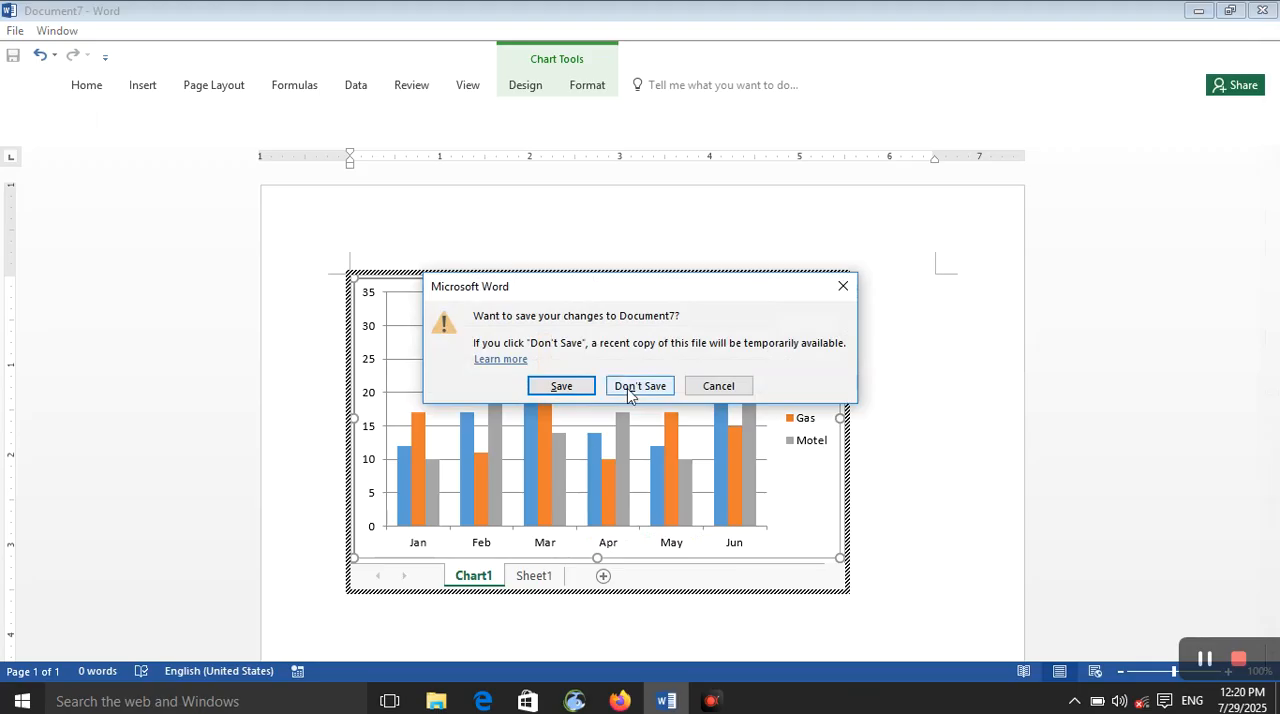
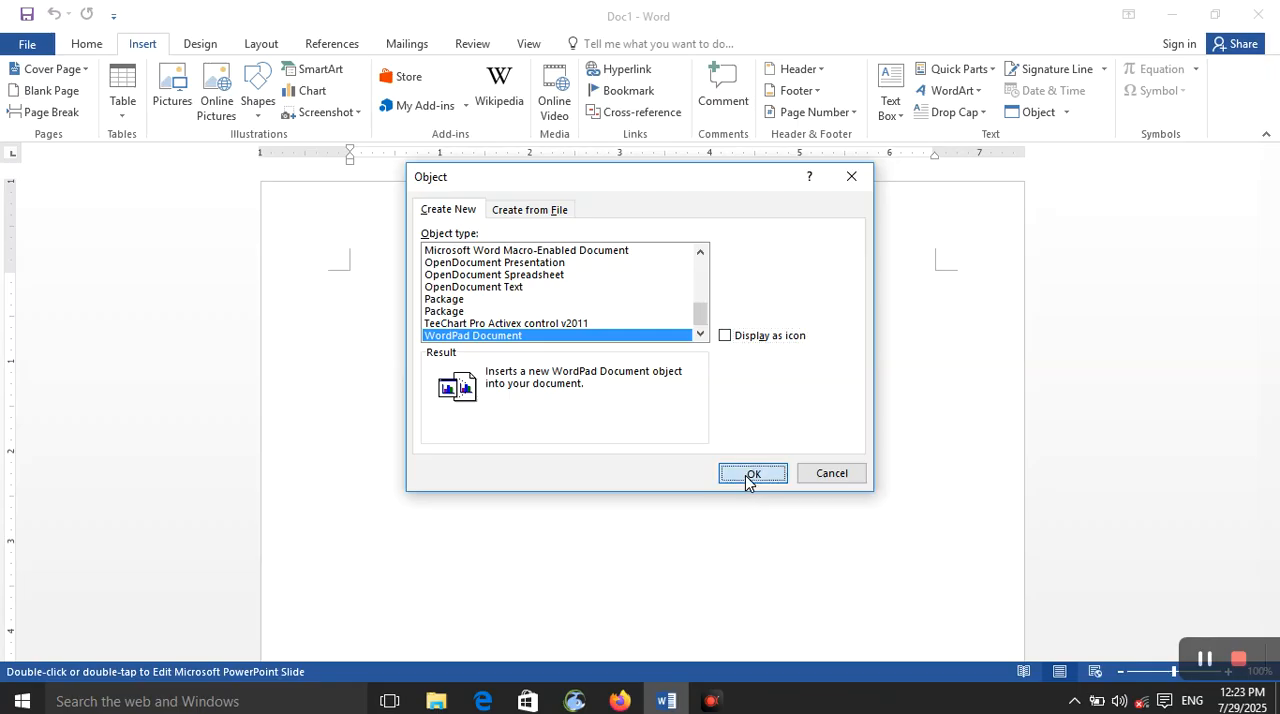
Step: Add a freehand black Paint drawing to the new WordPad document object, and close both editors to return to Doc1
left_click(288, 186)
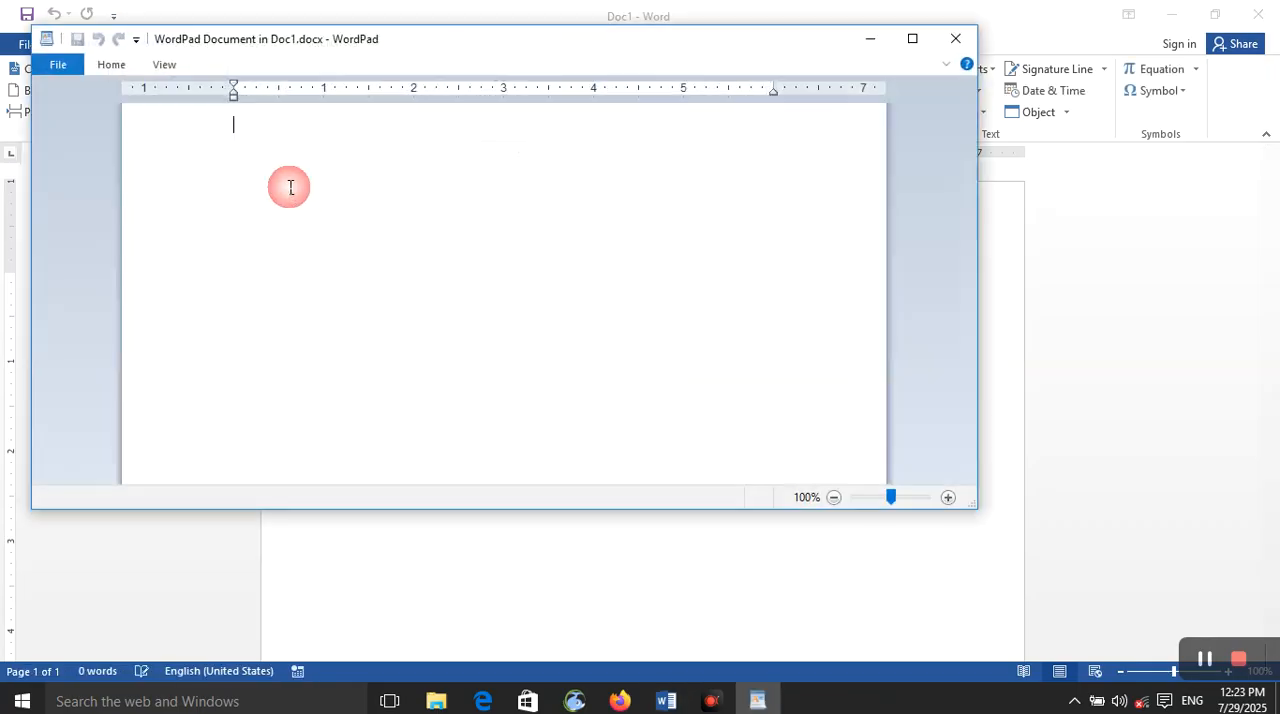
left_click(111, 64)
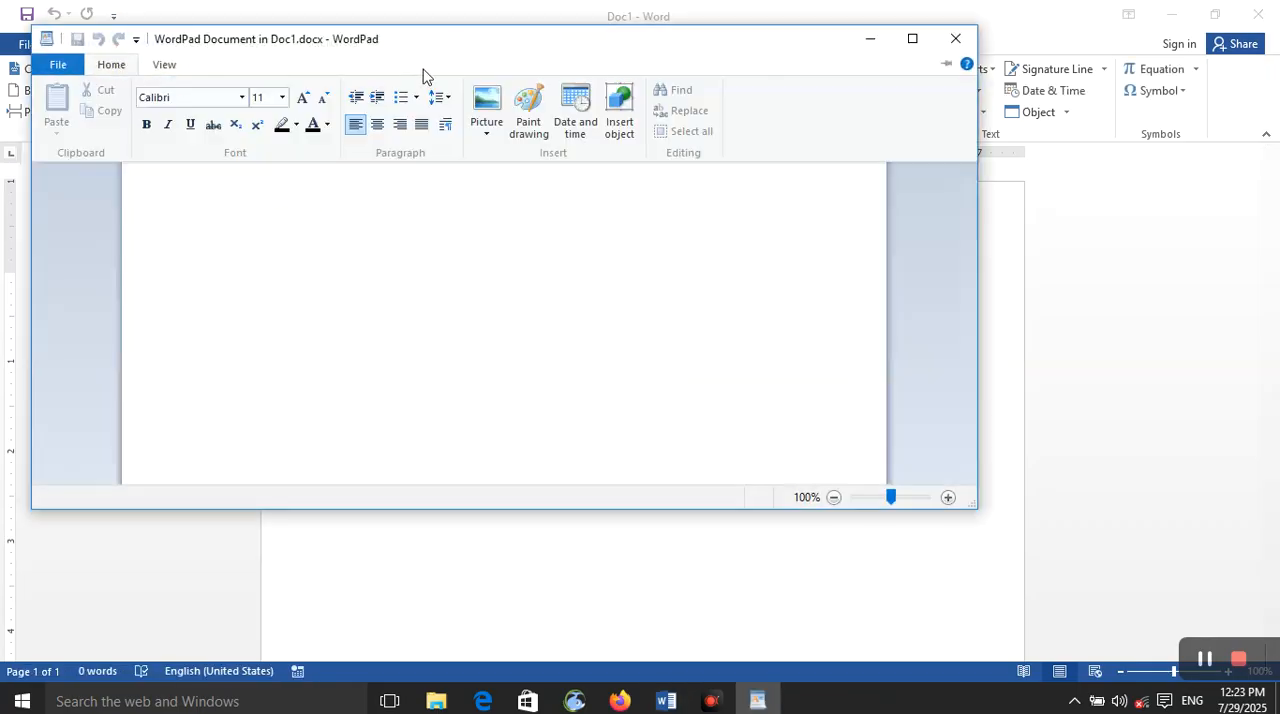
left_click(528, 122)
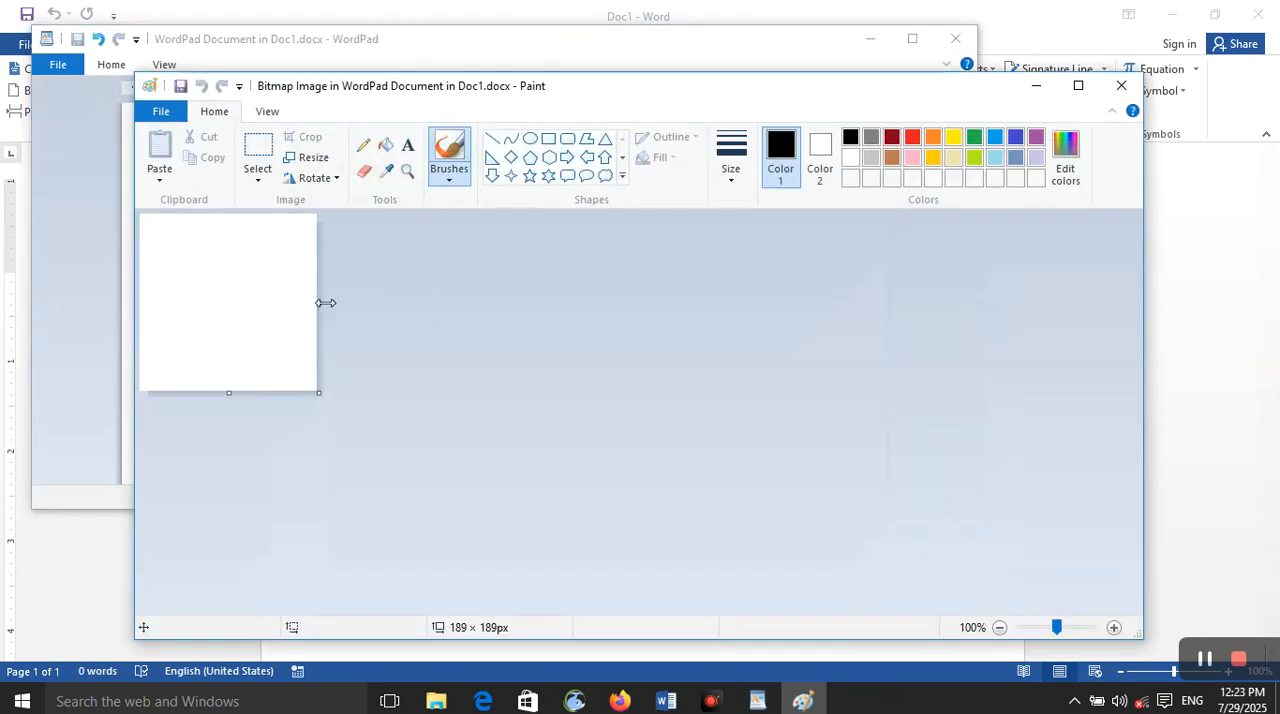
mouse_move(193, 262)
left_mouse_down()
mouse_move(312, 313)
mouse_move(275, 227)
mouse_move(271, 309)
left_mouse_up()
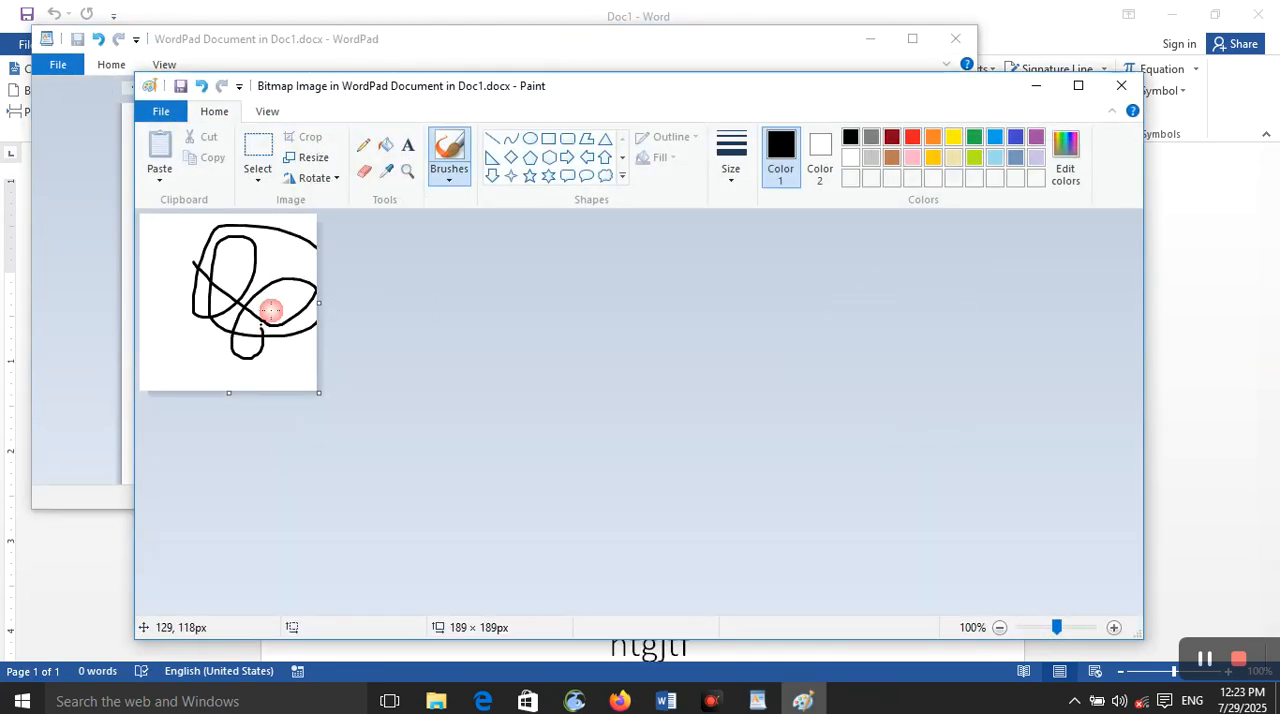
left_click(1121, 85)
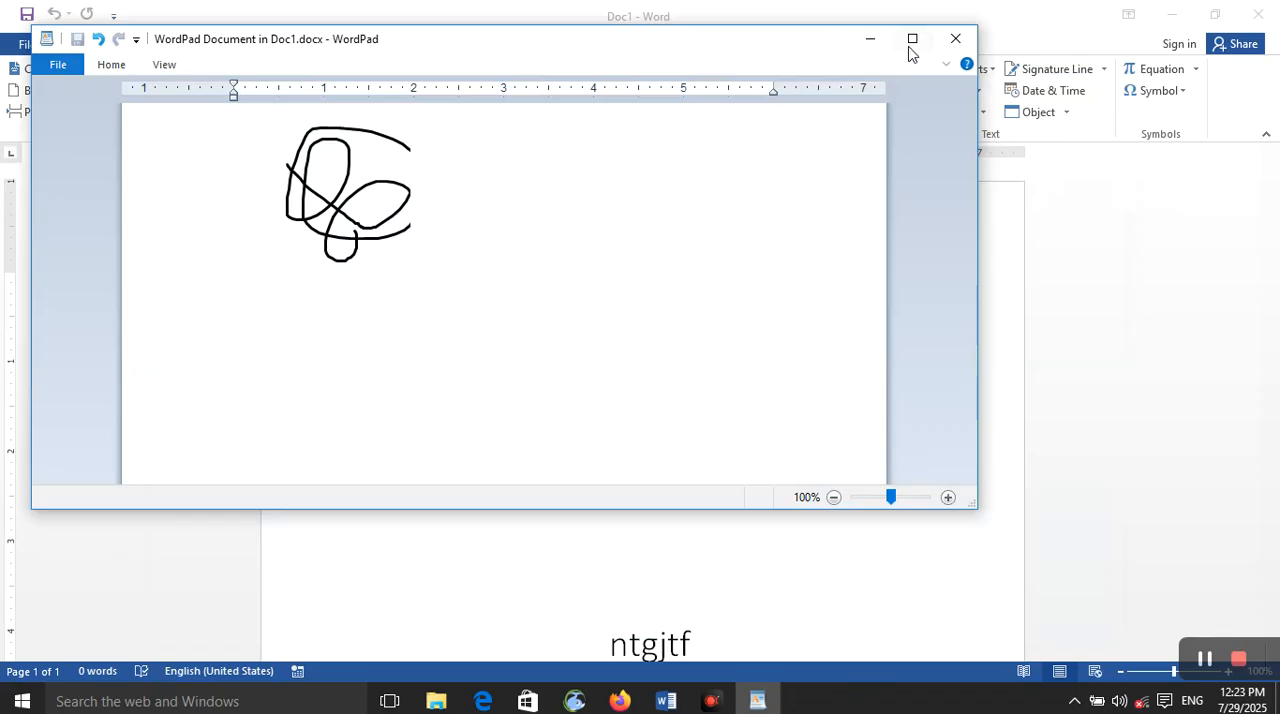
left_click(955, 38)
left_click(505, 376)
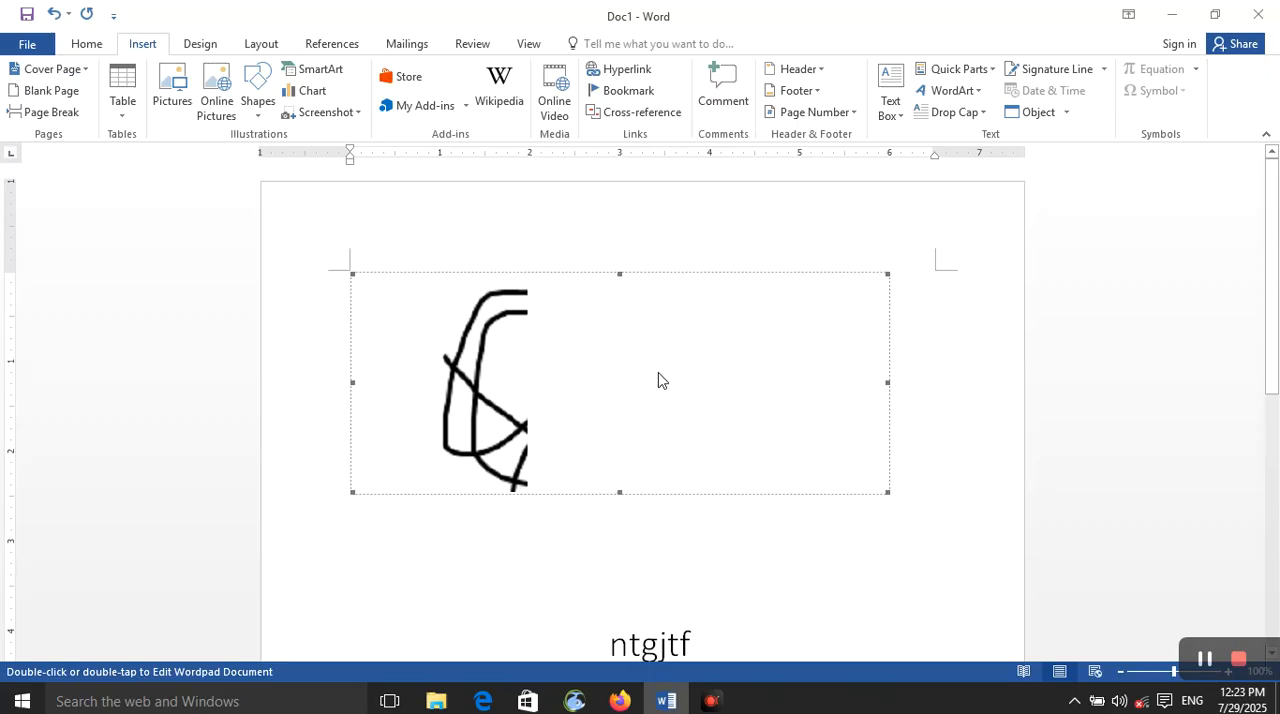
Step: Insert a new Microsoft Excel Worksheet object displayed as an icon, and test opening the worksheet from that icon
left_click(1066, 119)
left_click(1063, 139)
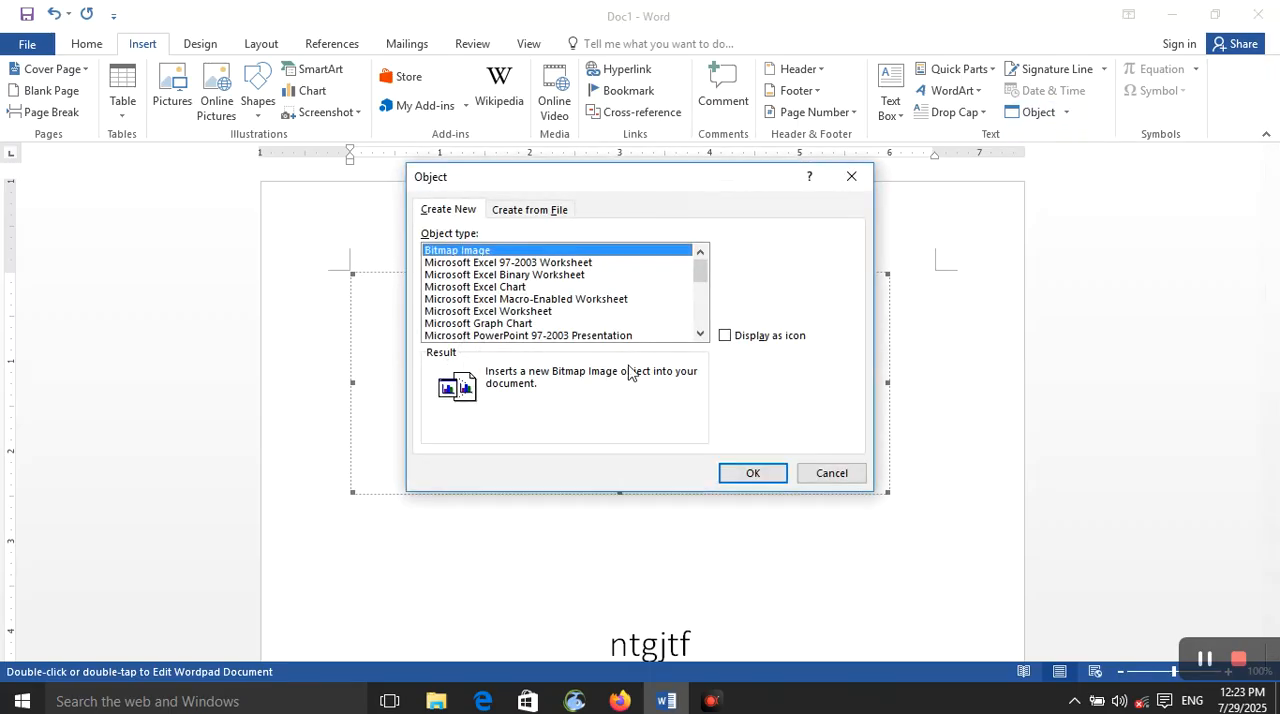
left_click(600, 311)
left_click(725, 336)
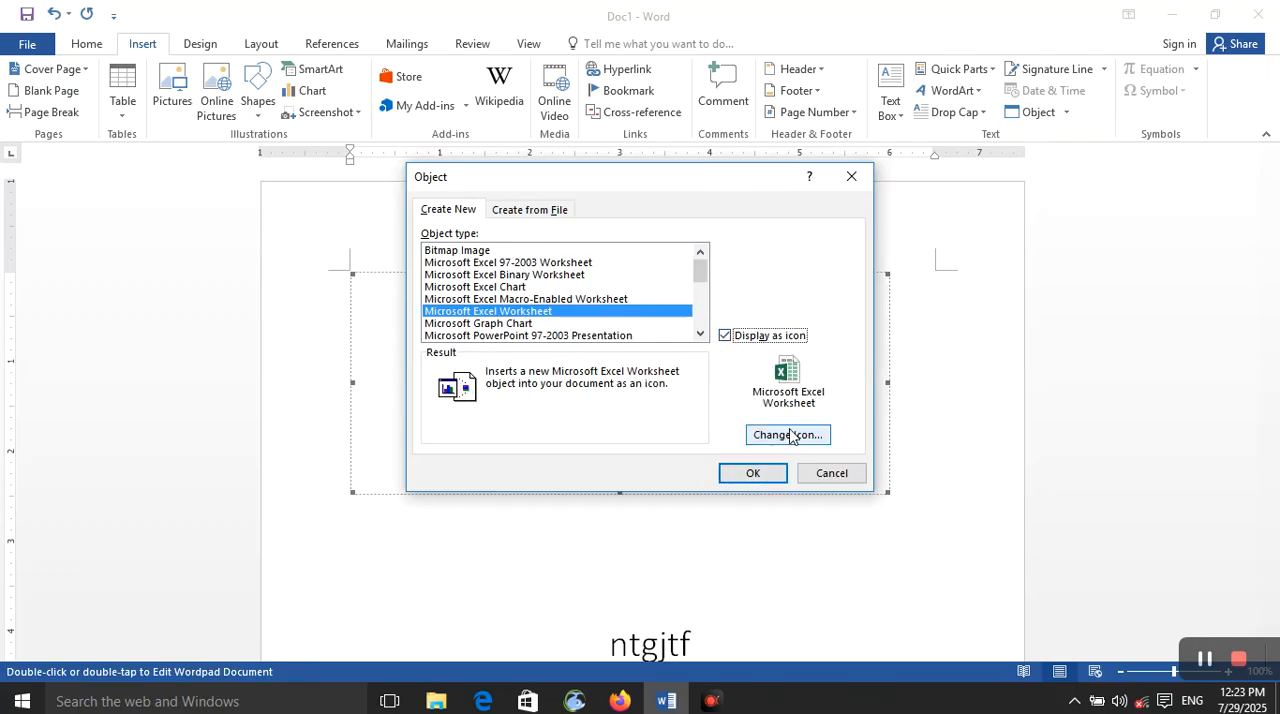
left_click(788, 436)
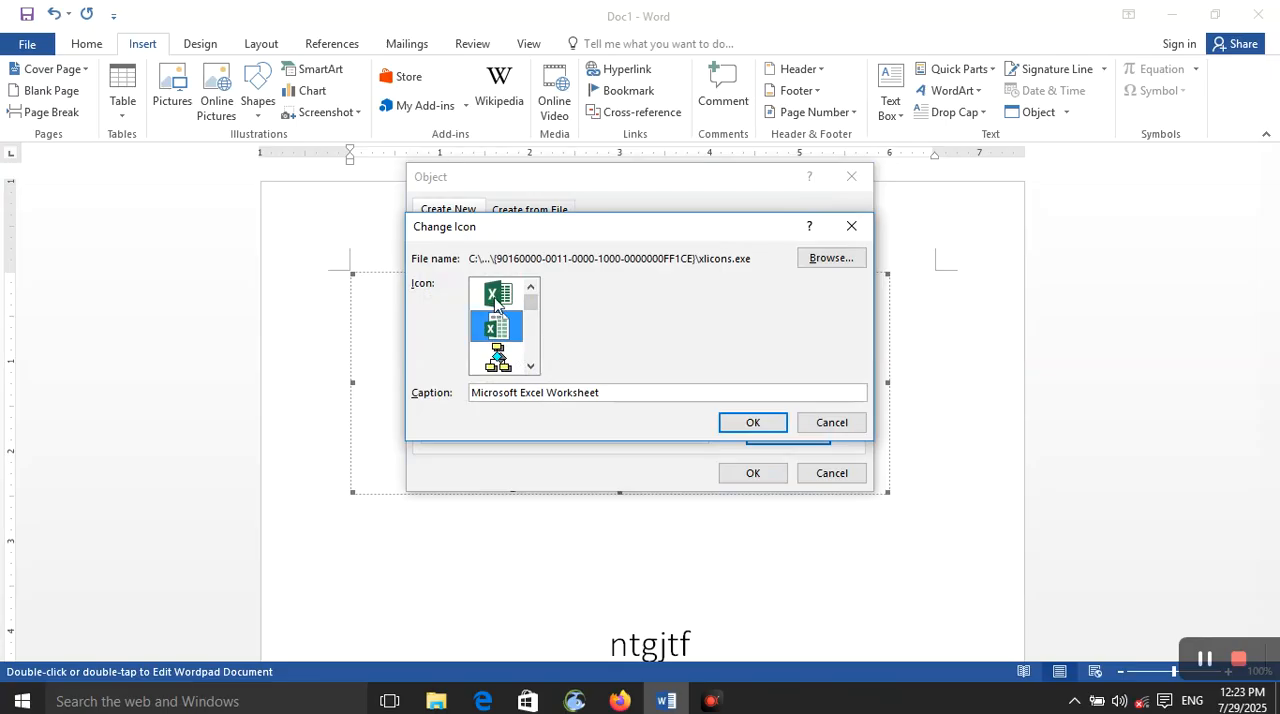
left_click(850, 226)
left_click(750, 477)
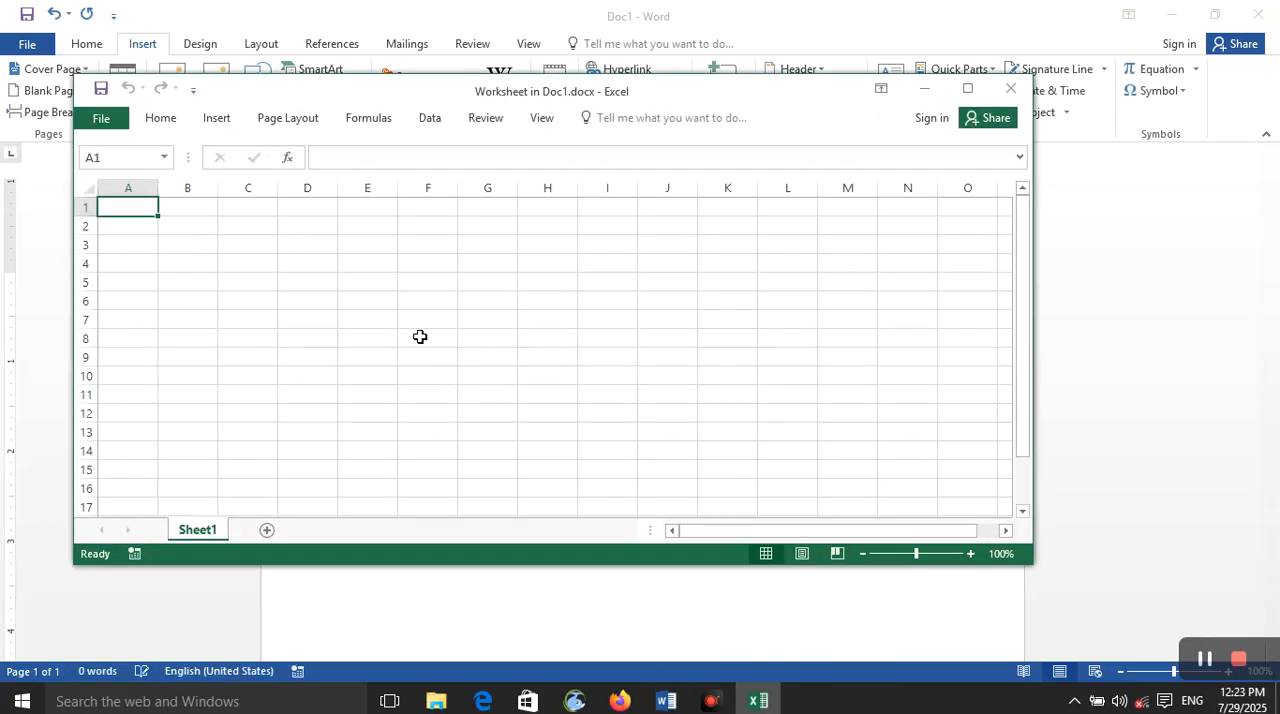
left_click(1010, 88)
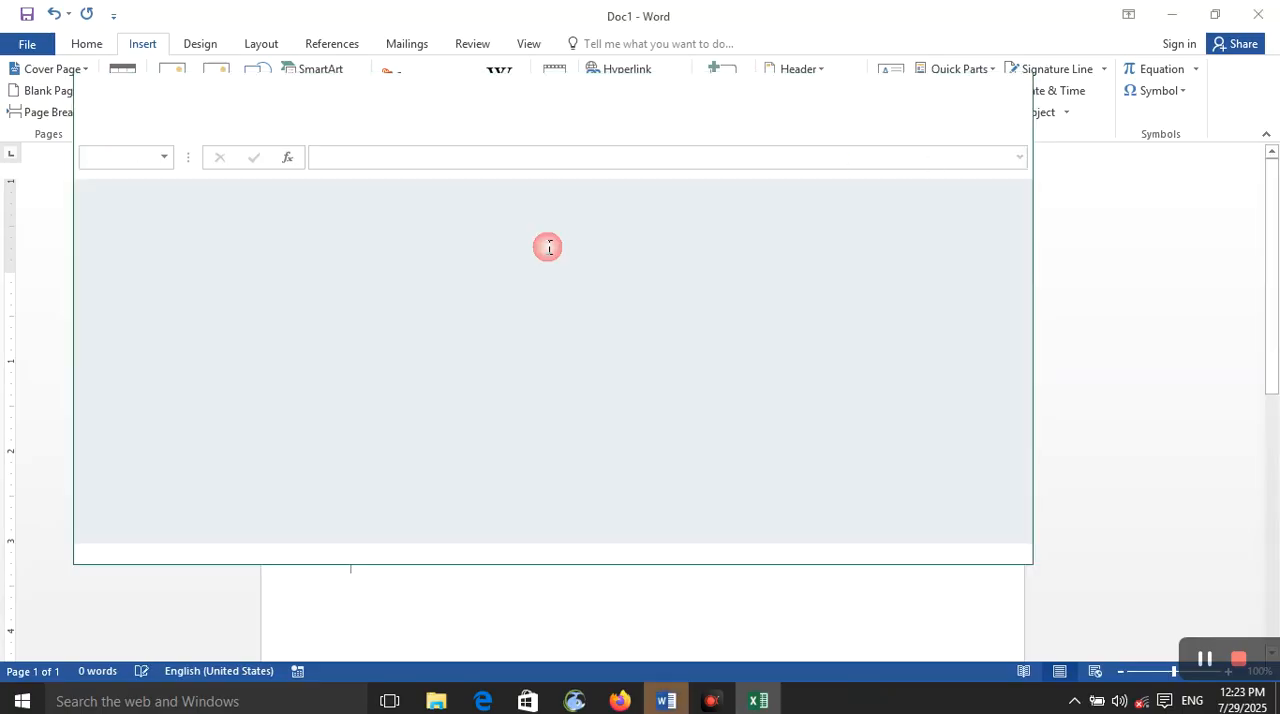
double_click(405, 298)
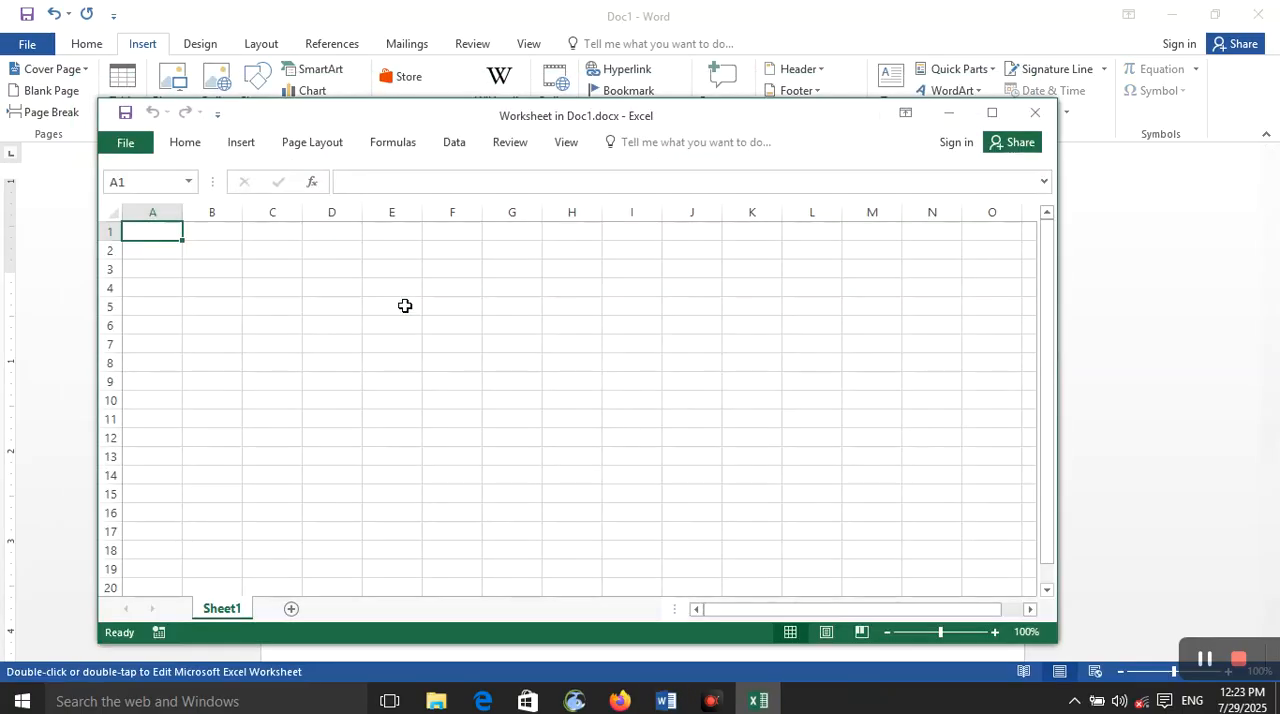
left_click(1034, 112)
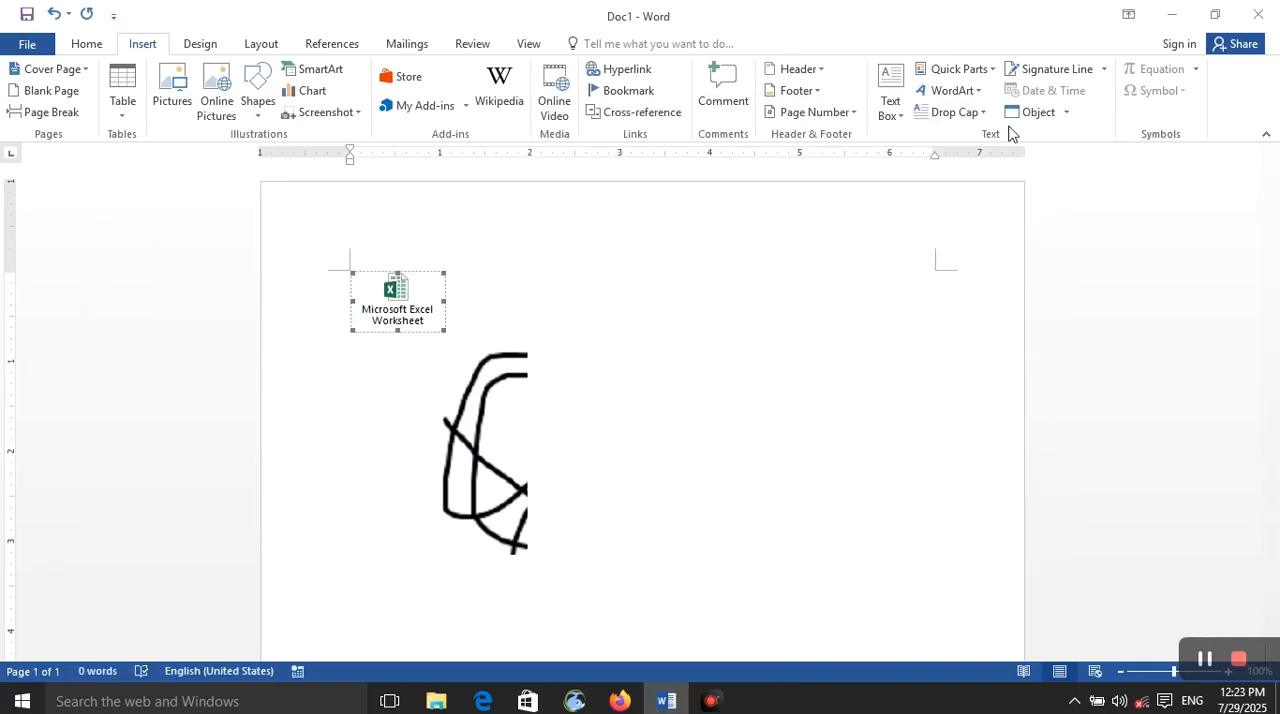
Step: Choose the Desktop file Doc1.docx as the source for an object created from file
left_click(1066, 114)
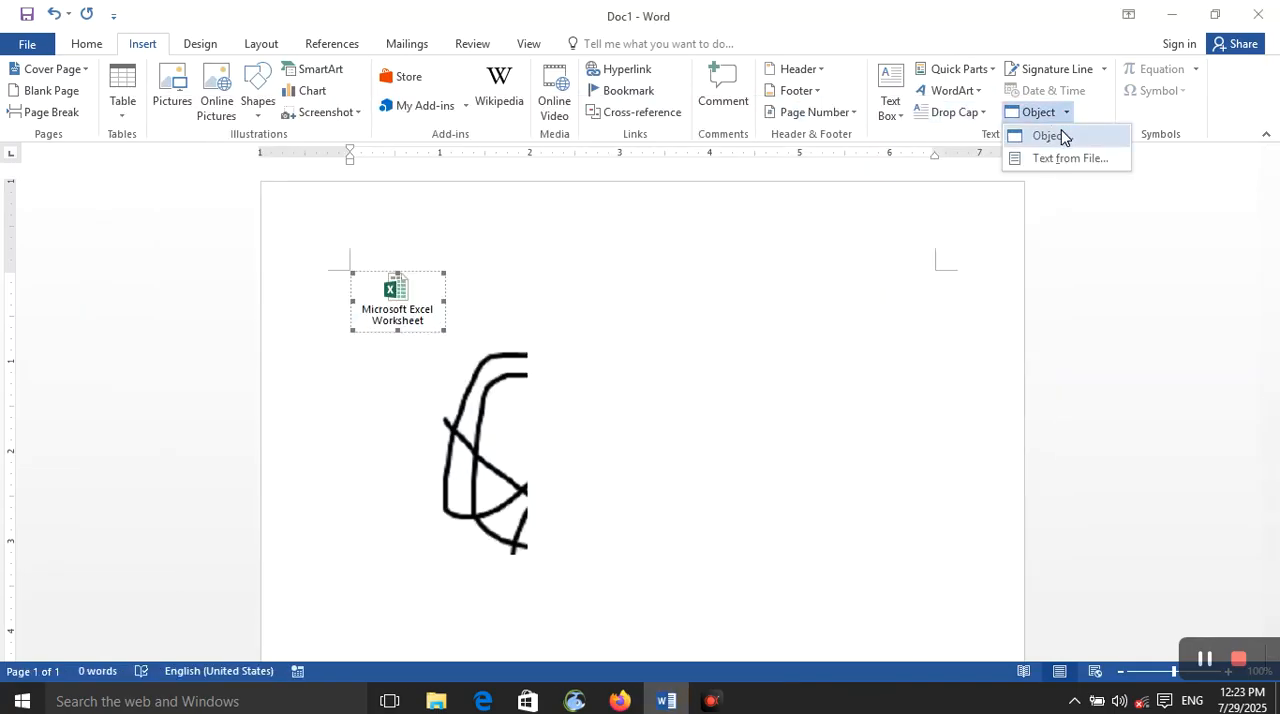
left_click(1060, 128)
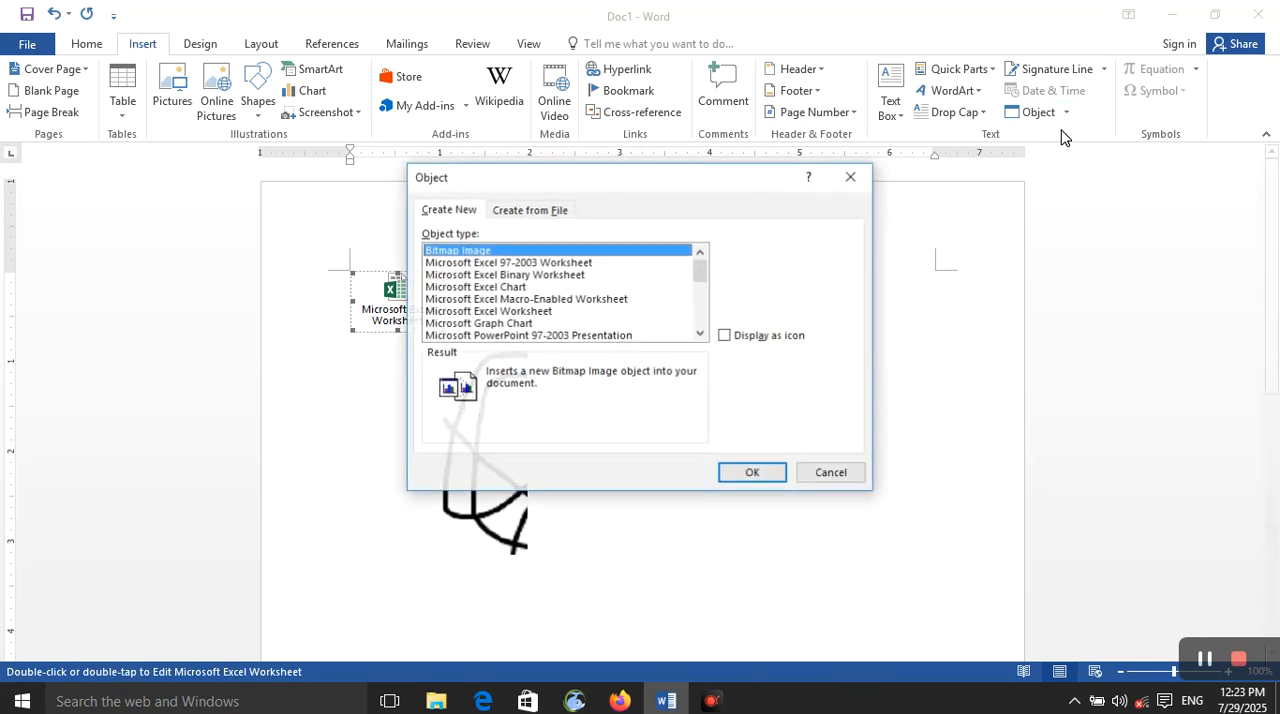
left_click(530, 211)
left_click(531, 250)
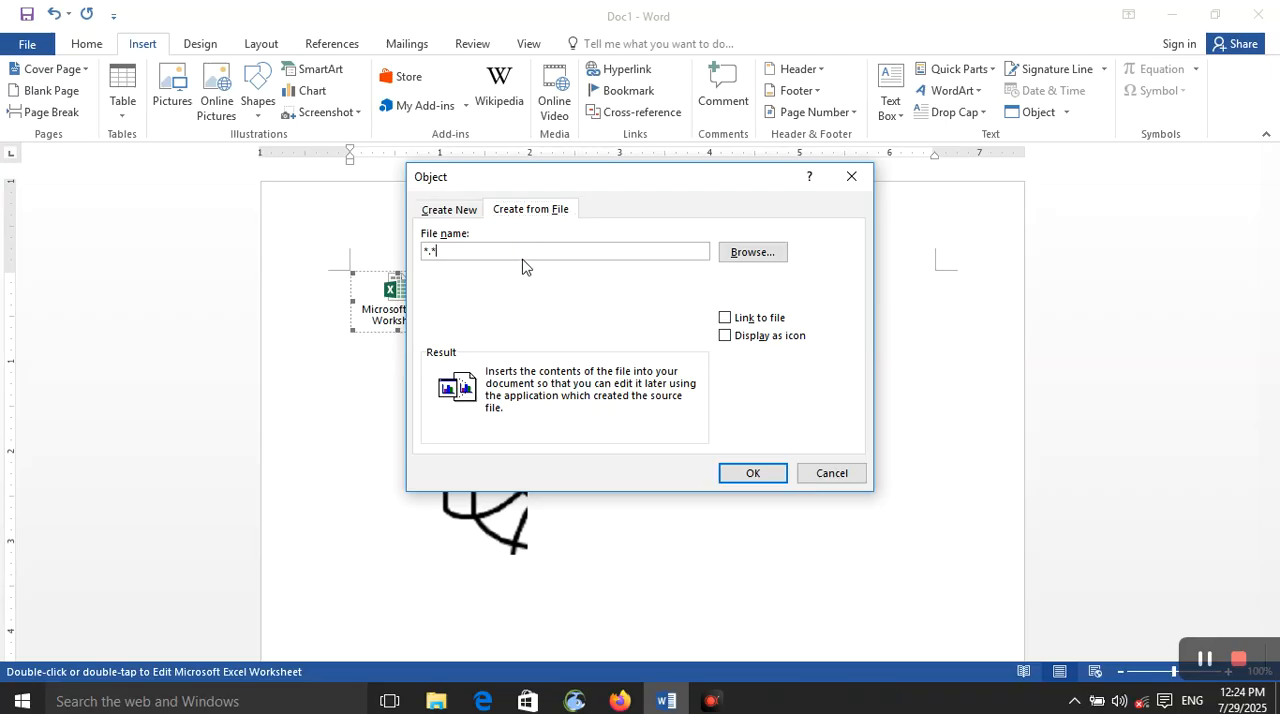
left_click(755, 254)
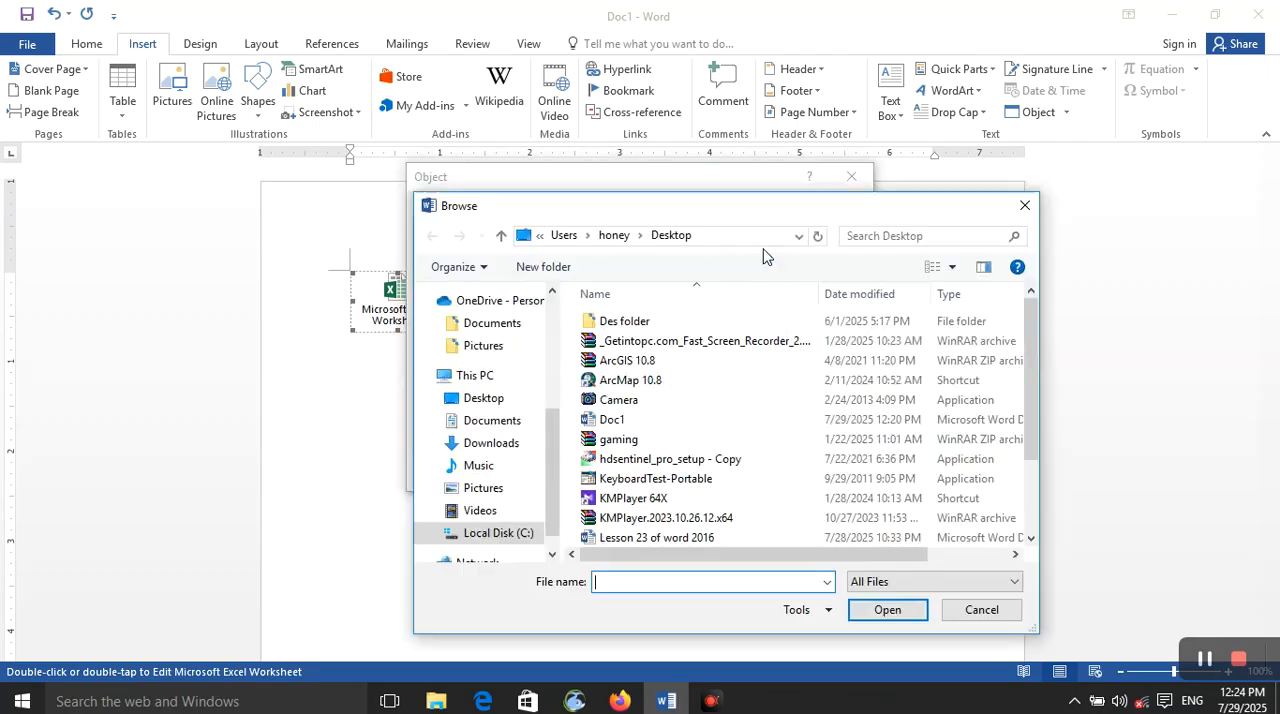
left_click(653, 424)
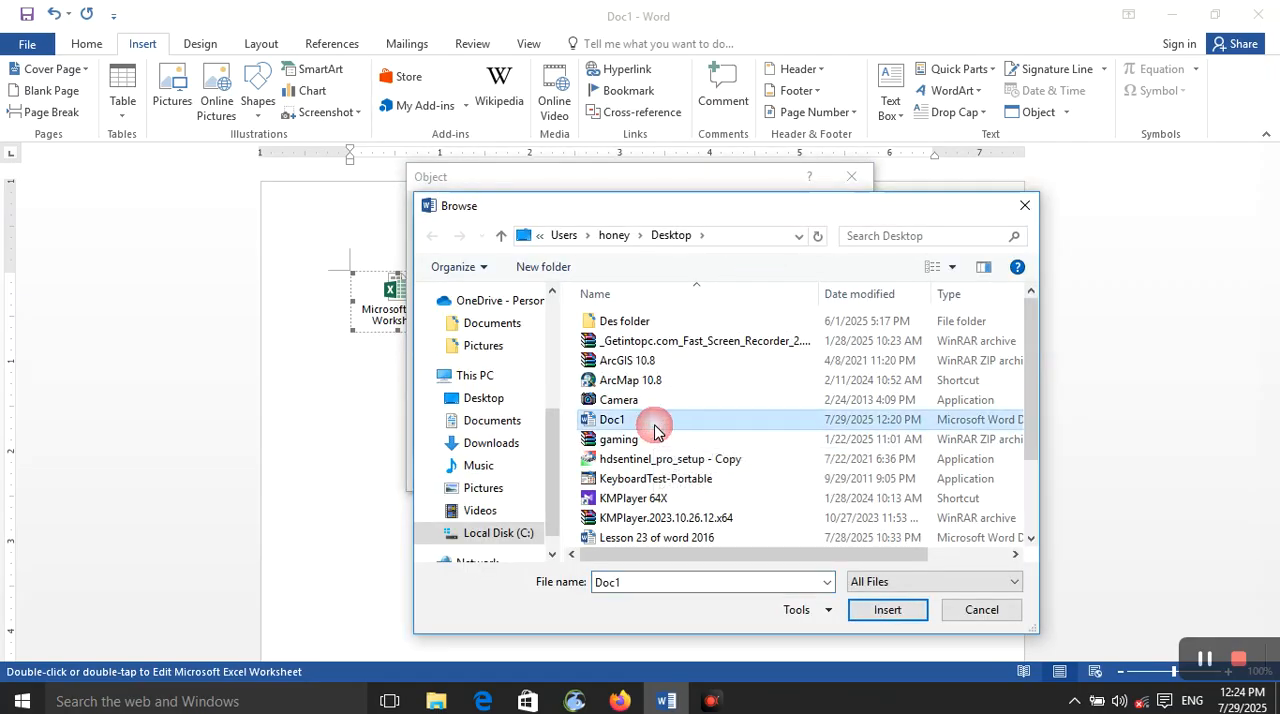
left_click(886, 610)
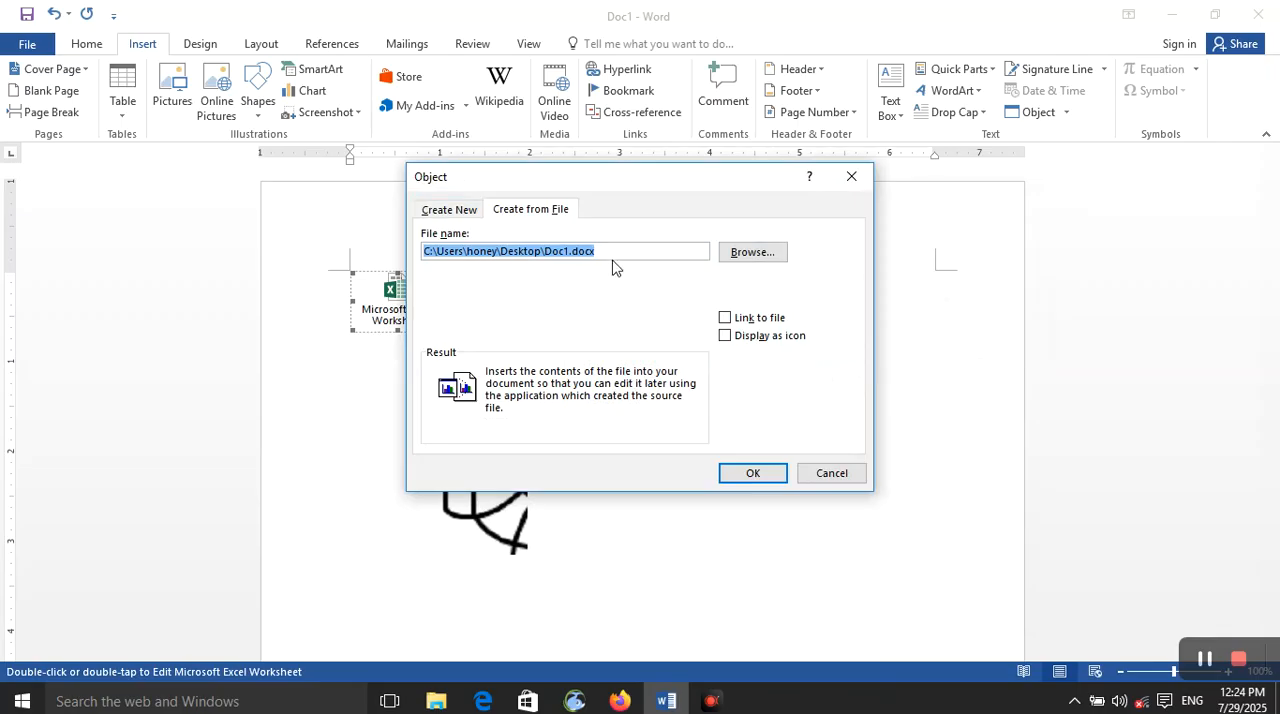
Step: Link the object to its source file, try the icon display and turn it off again, and insert the file's contents
left_click(725, 318)
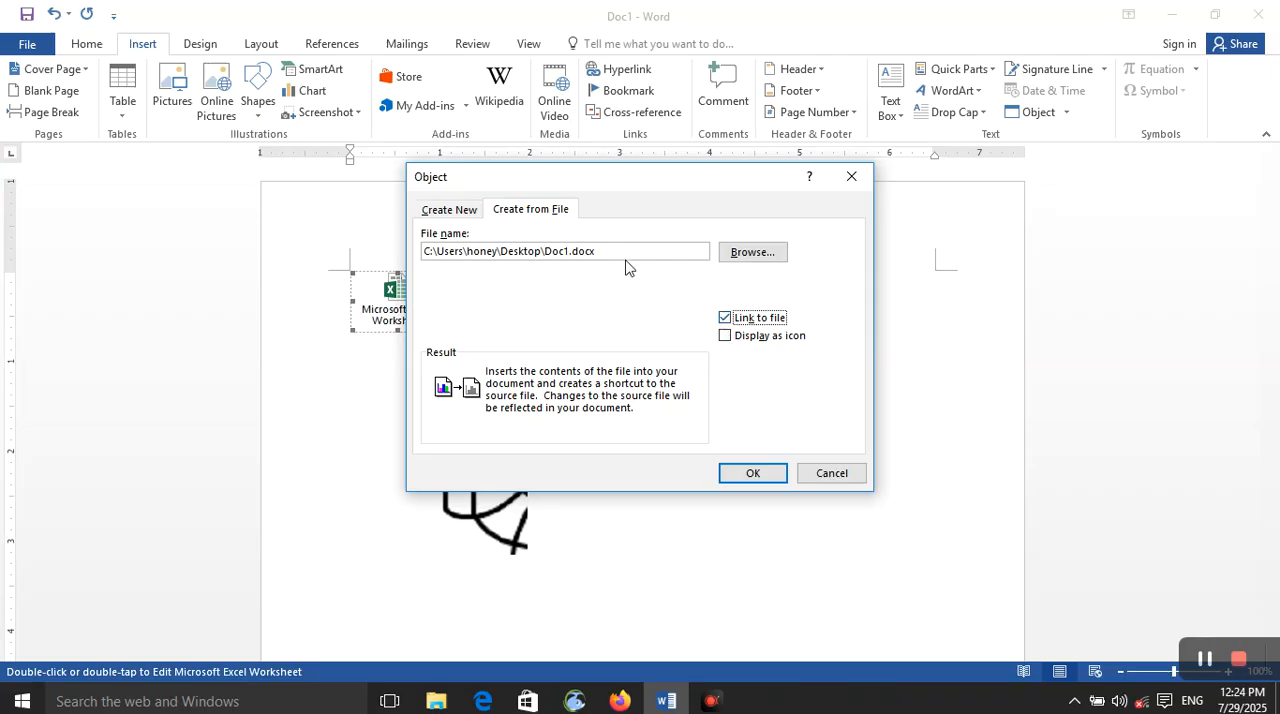
left_click_drag(621, 255, 439, 260)
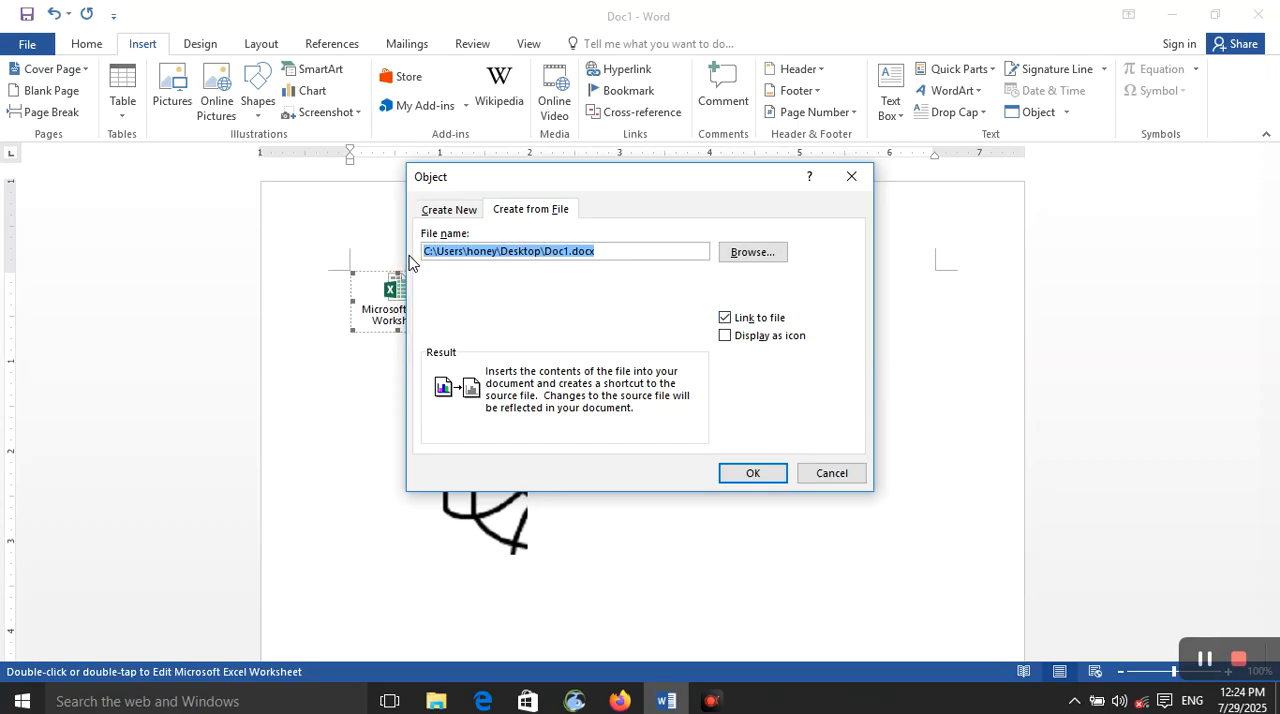
left_click(736, 336)
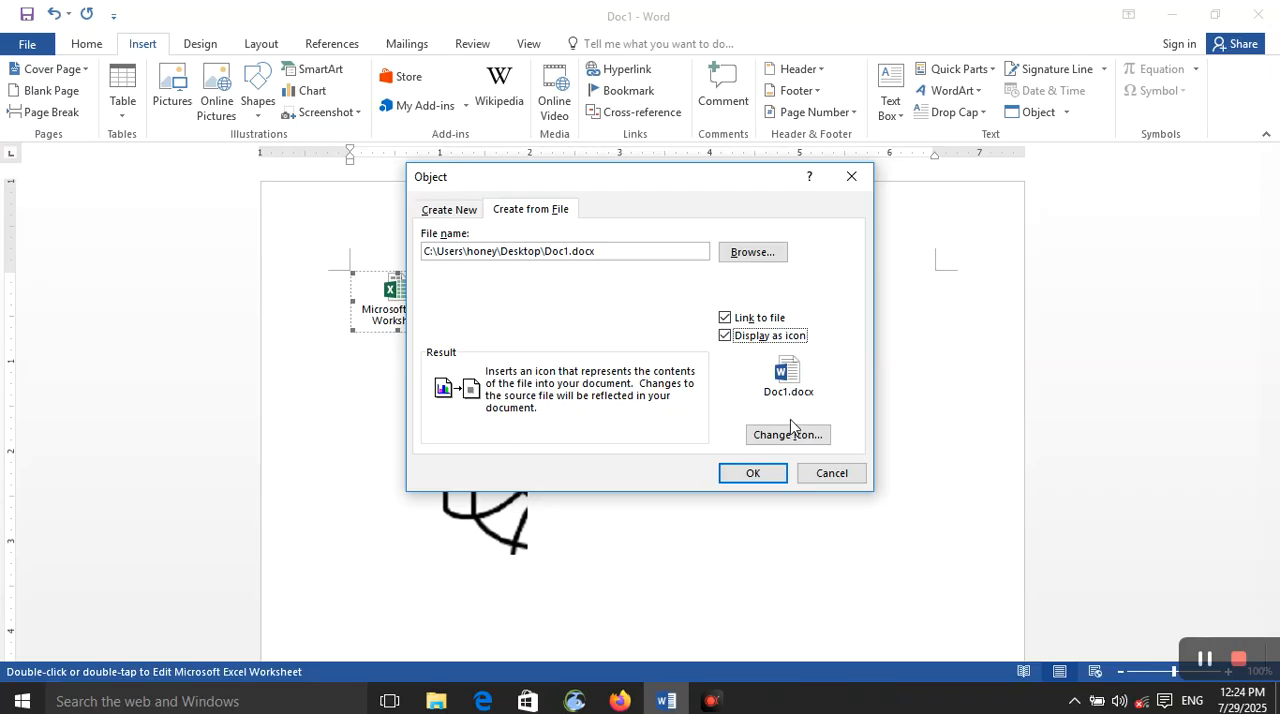
left_click(726, 337)
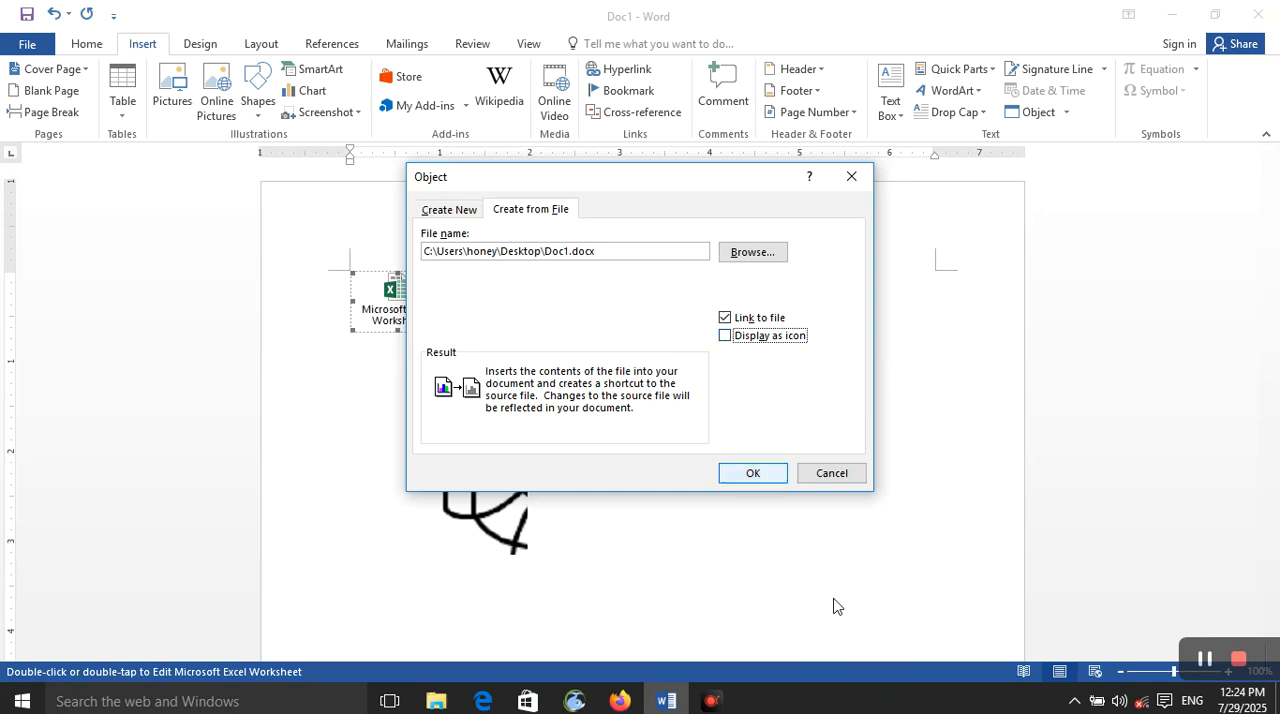
left_click(766, 474)
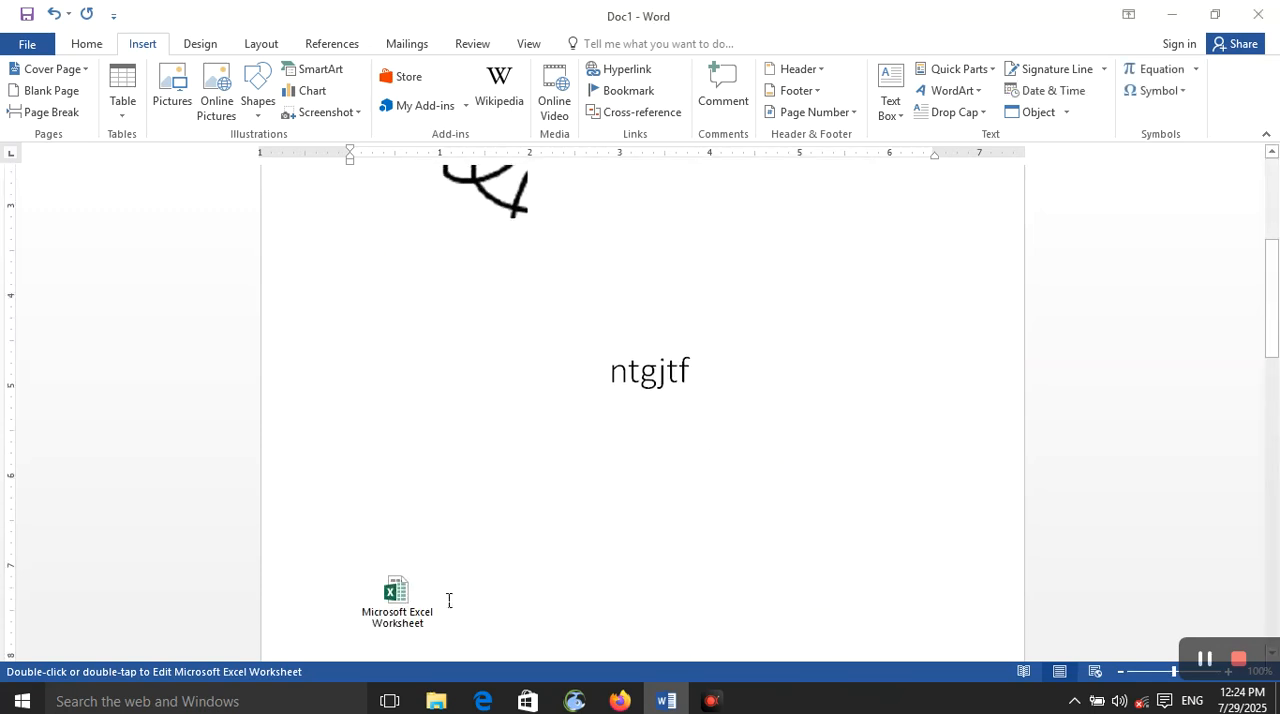
scroll(506, 558, "down", 20)
scroll(505, 556, "up", 20)
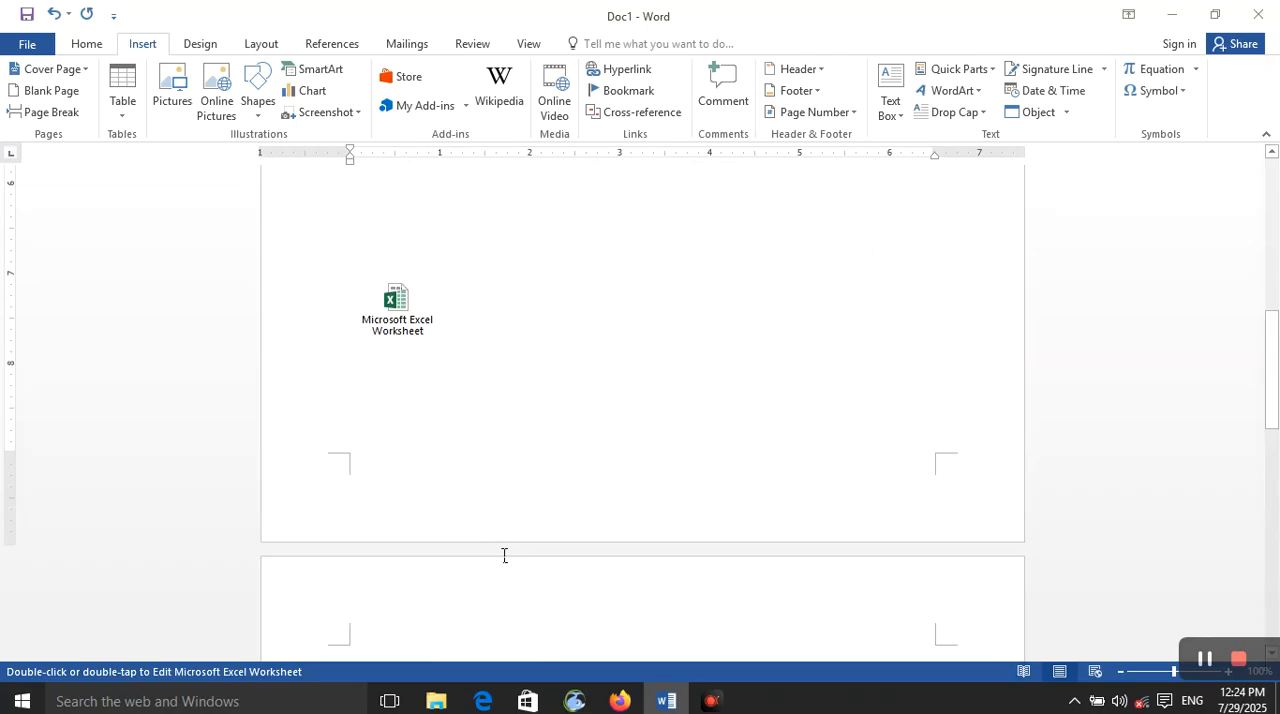
scroll(505, 552, "down", 8)
scroll(505, 551, "down", 10)
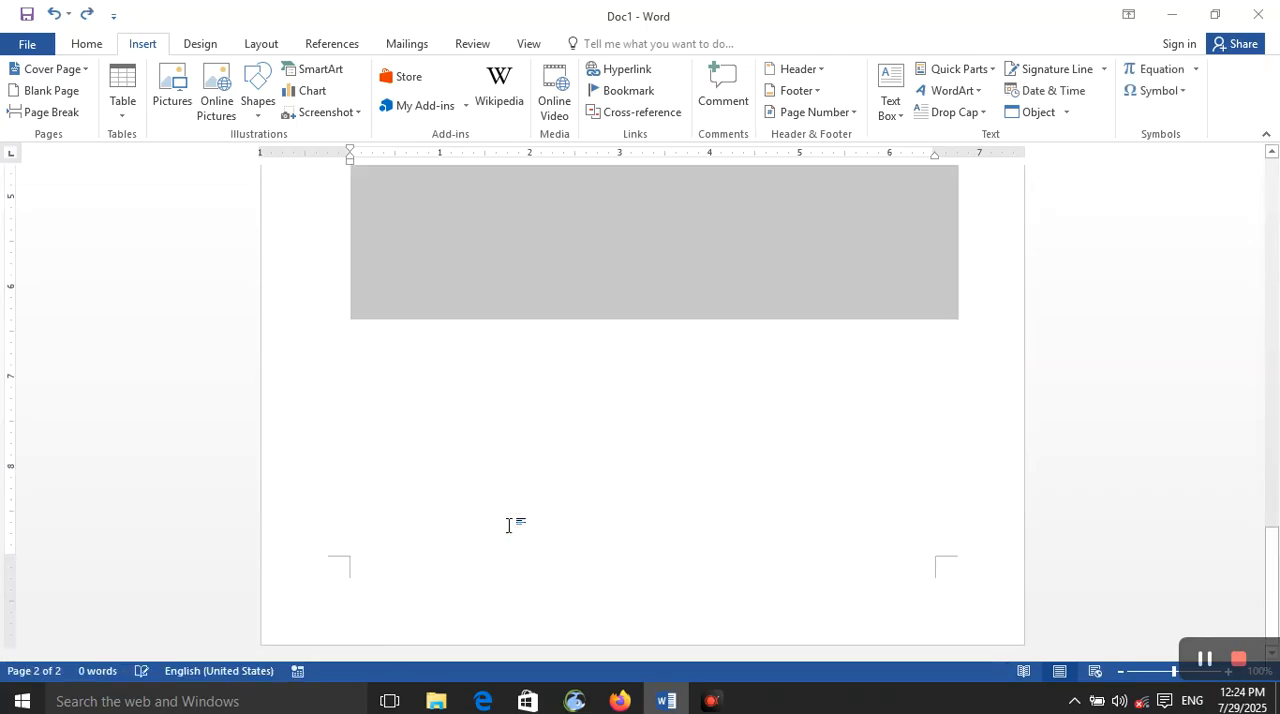
Step: Create a new blank document and insert the Desktop file Doc1.docx as an object linked to its source file
key("ctrl+n")
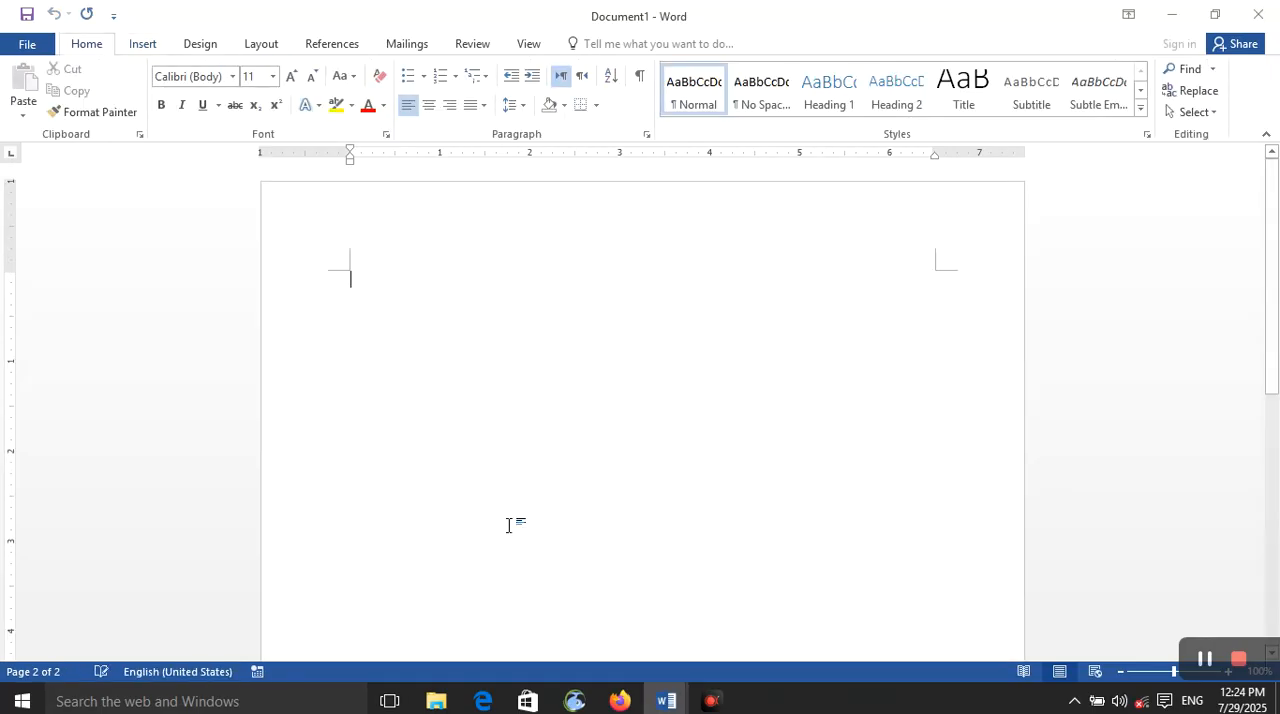
left_click(139, 45)
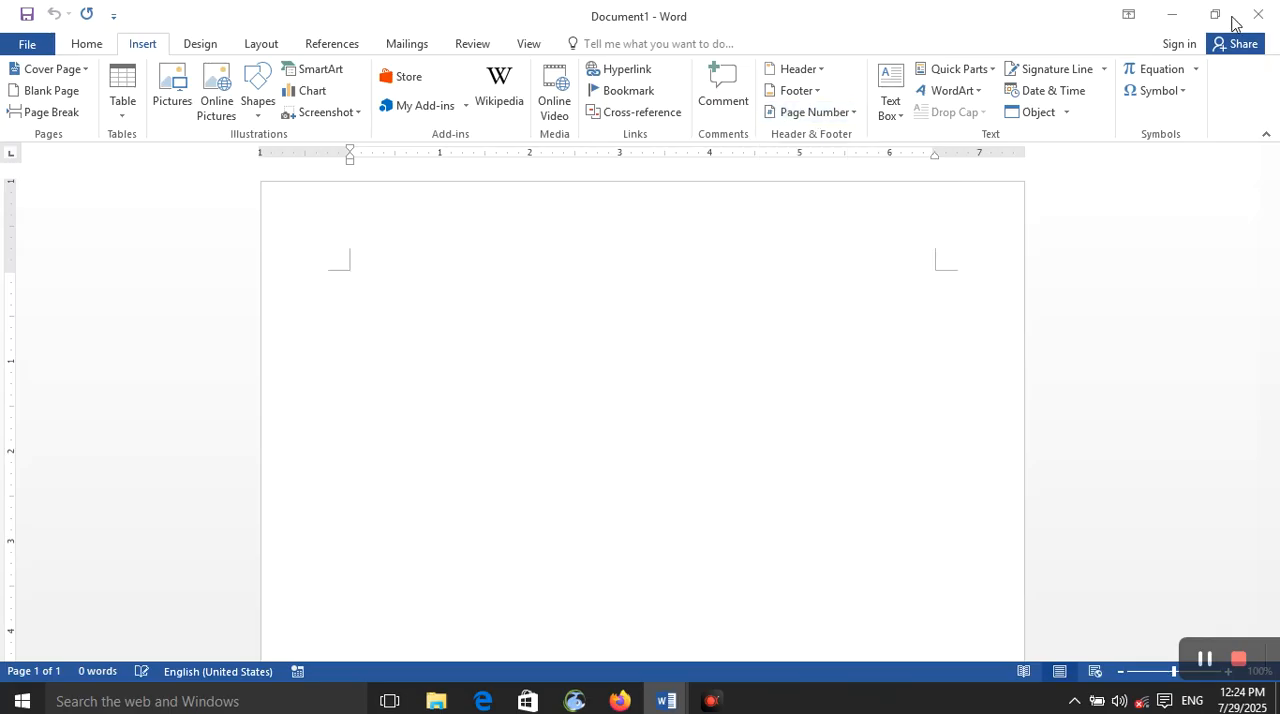
left_click(1067, 113)
left_click(1071, 132)
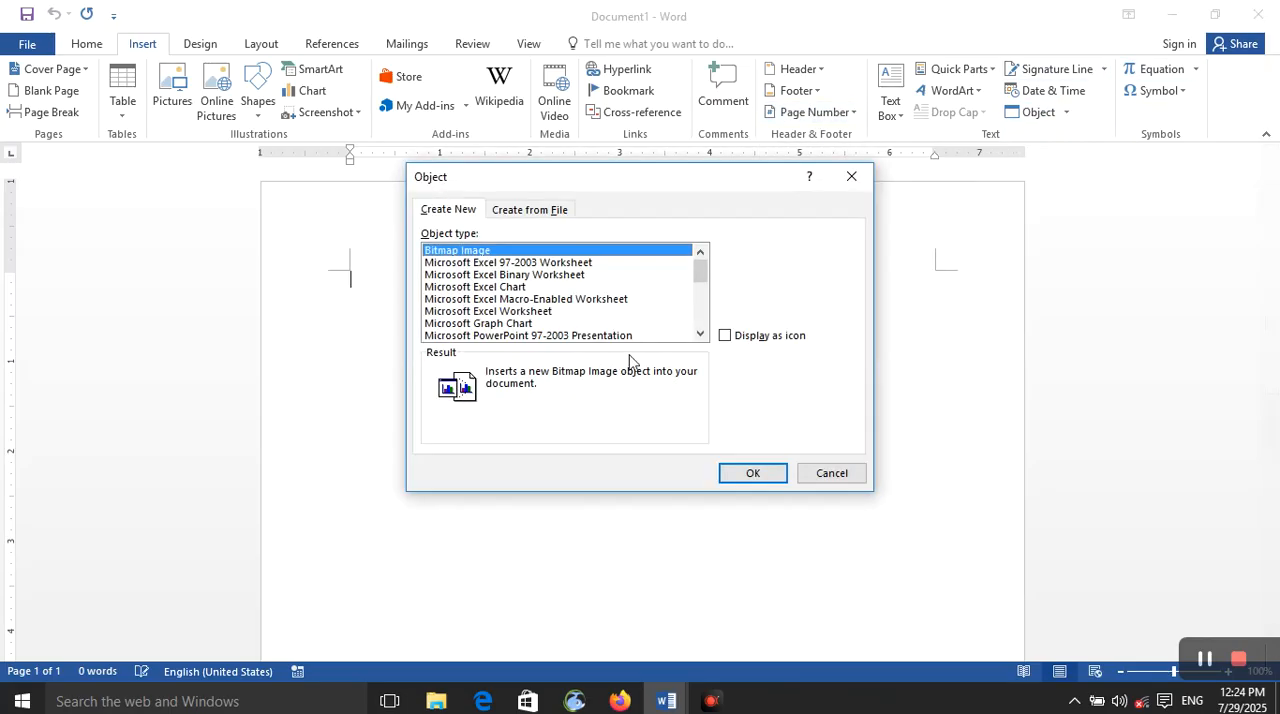
left_click(533, 212)
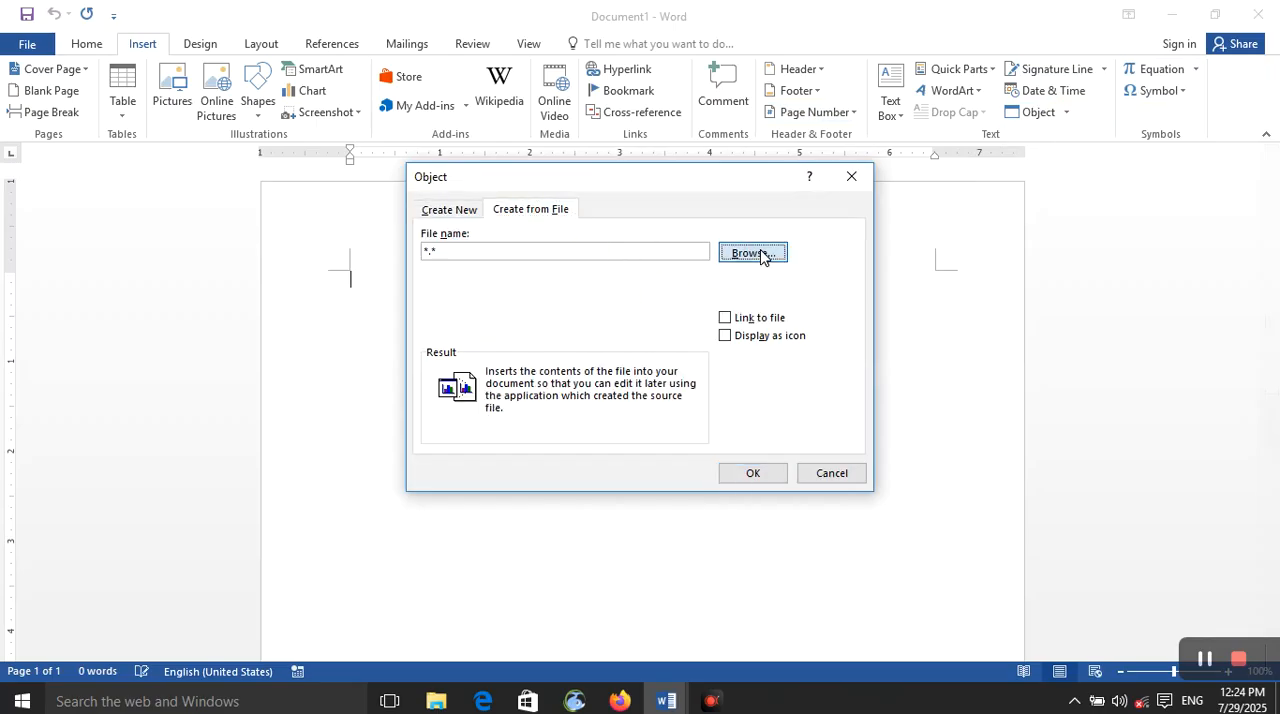
left_click(757, 252)
left_click(680, 420)
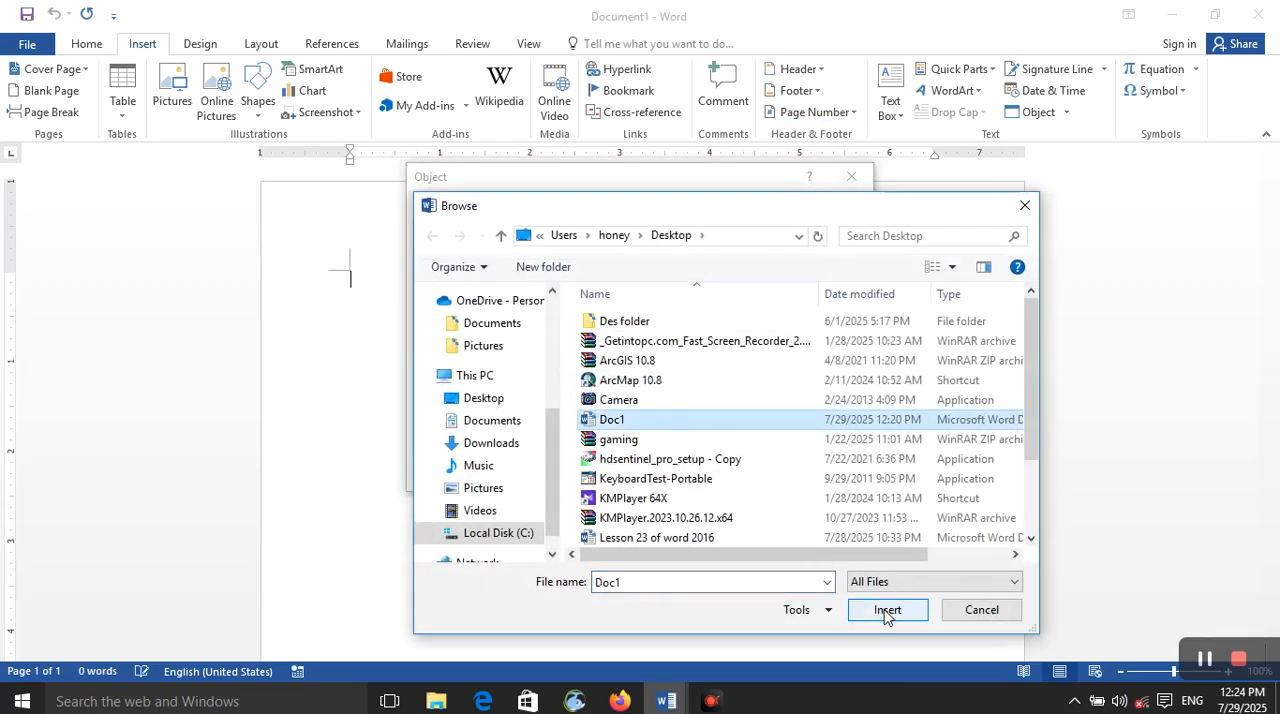
left_click(887, 609)
left_click(726, 318)
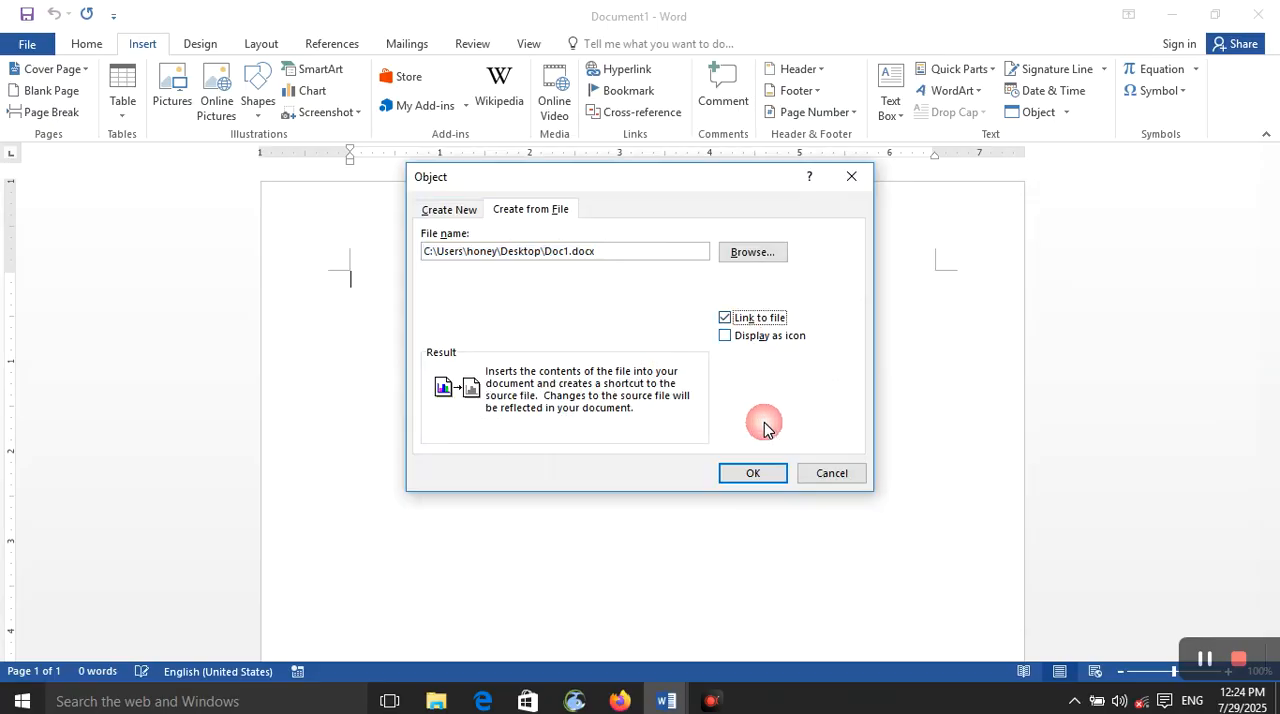
left_click(765, 476)
Step: Select the linked Doc1 object and examine its contents and extent on the page
scroll(758, 469, "down", 1)
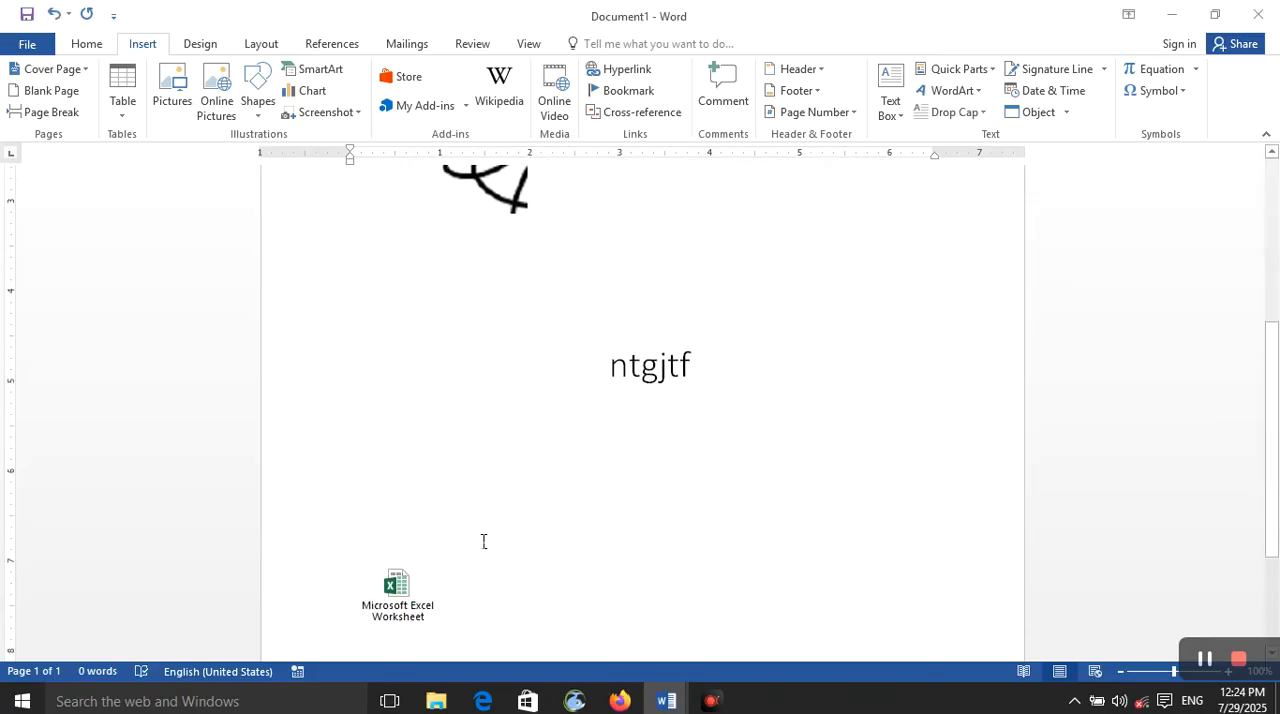
left_click(396, 608)
scroll(418, 600, "down", 1)
scroll(418, 600, "up", 7)
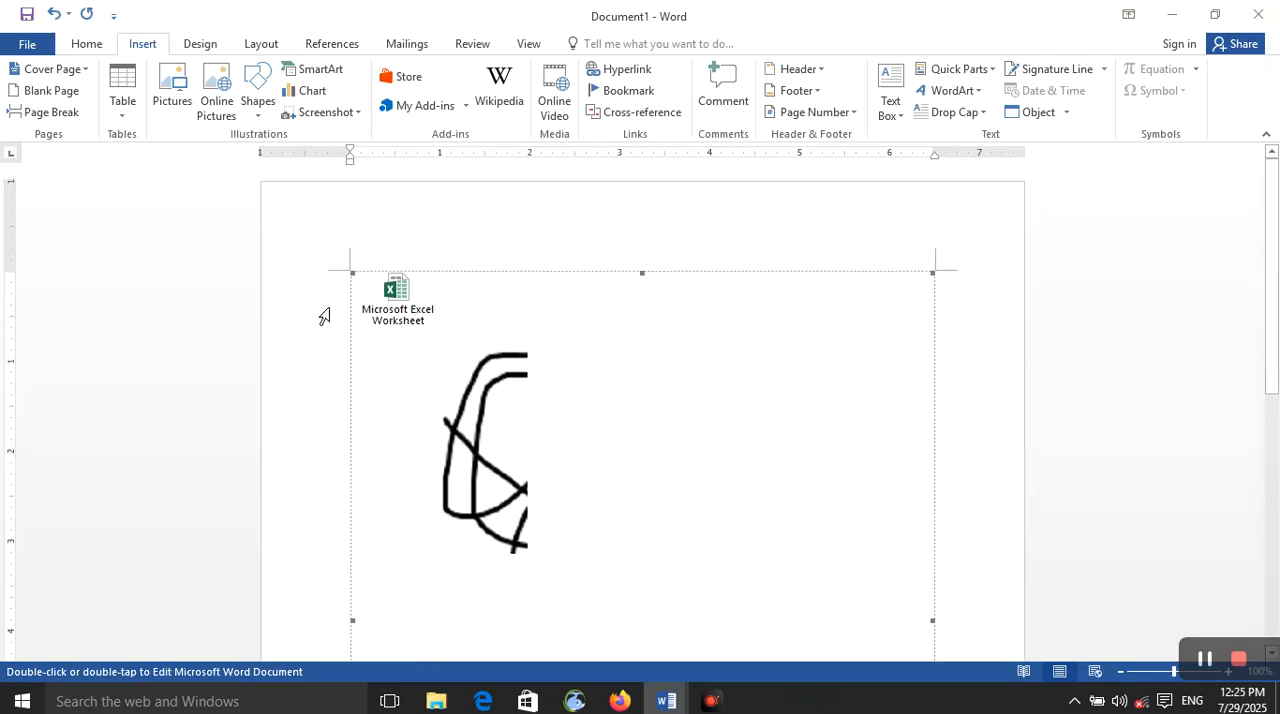
scroll(432, 340, "down", 5)
scroll(429, 486, "down", 1)
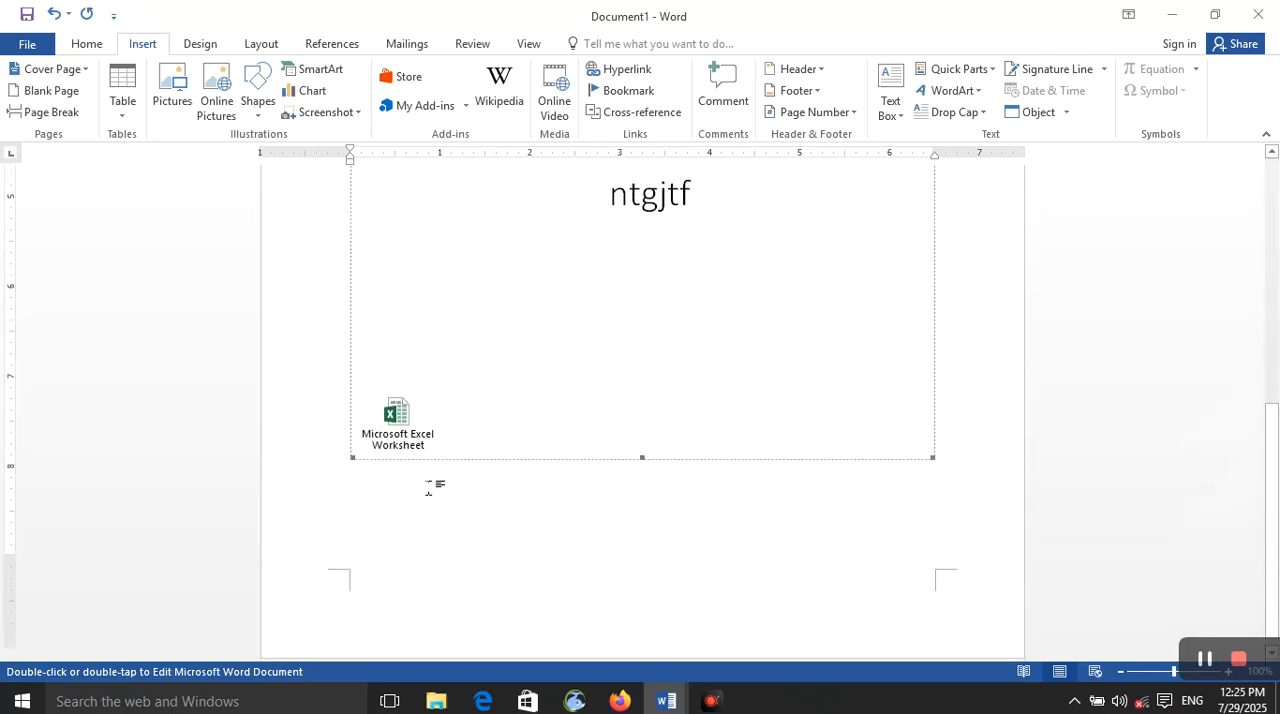
Step: Open the source document of the linked Doc1 object for editing and cancel an attempt to close it
scroll(425, 480, "down", 5)
double_click(412, 305)
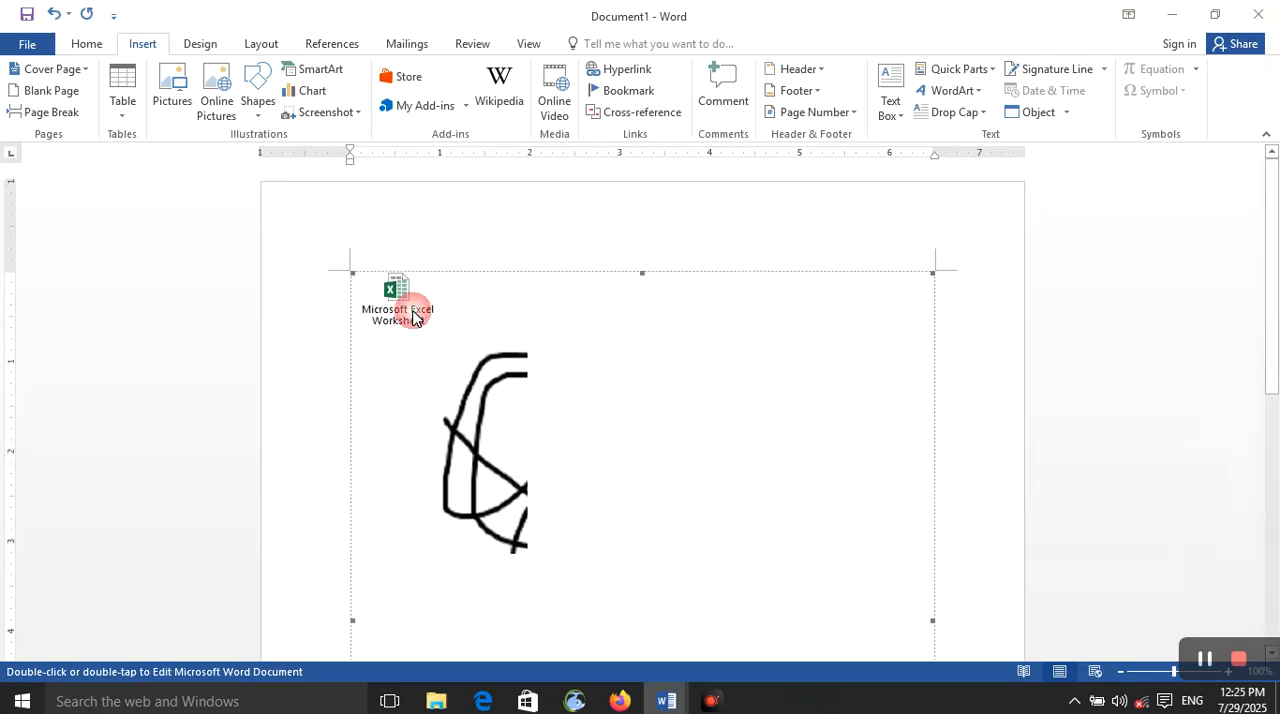
left_click(986, 309)
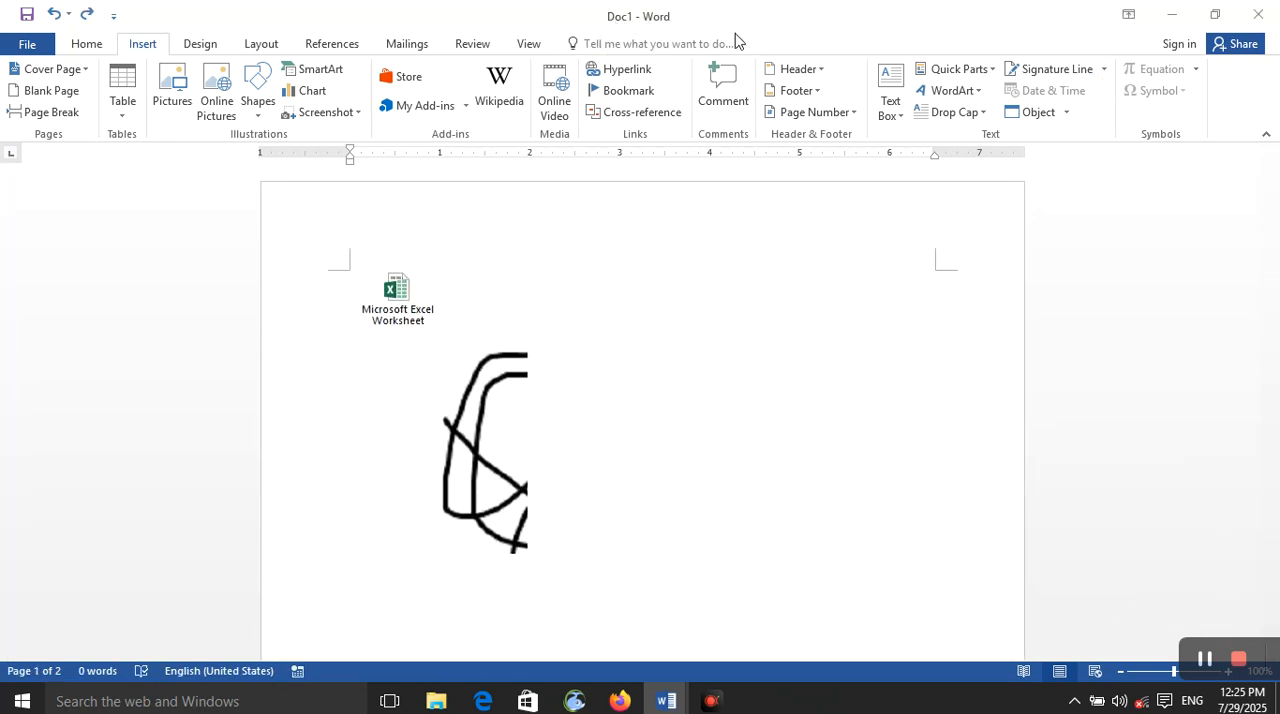
left_click(1257, 14)
left_click(841, 283)
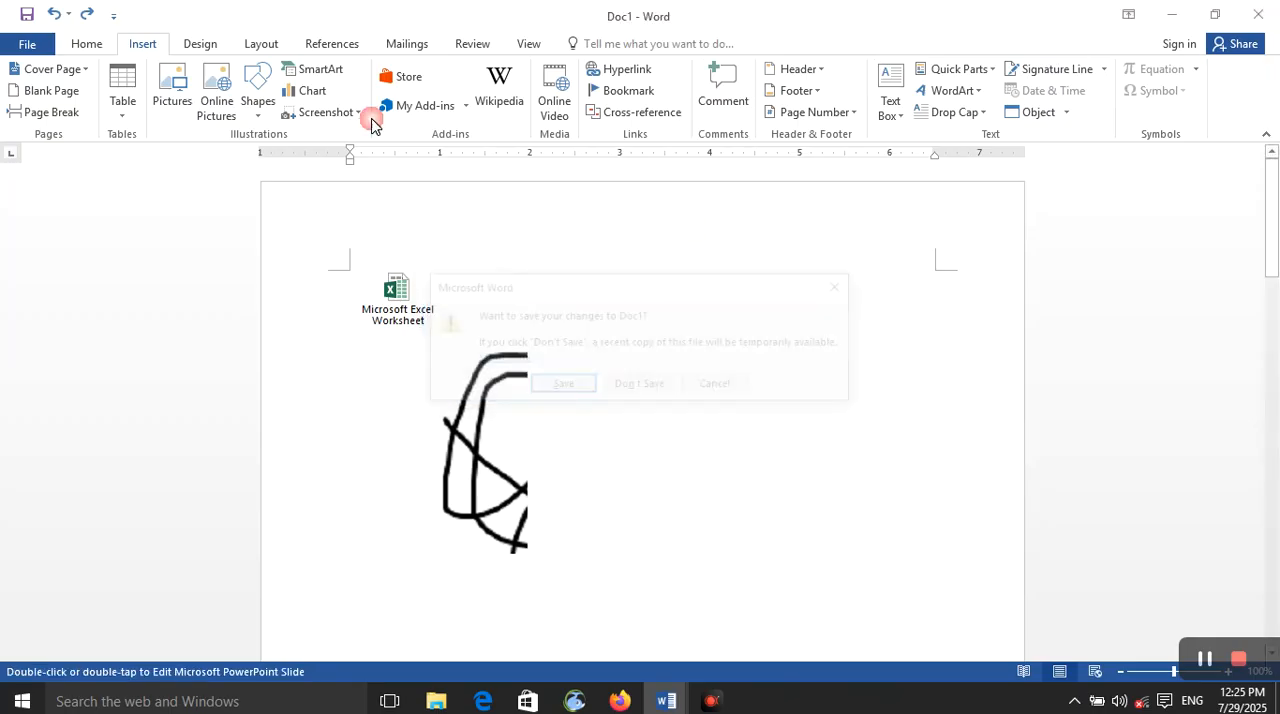
Step: Insert the Desktop file Lesson 23 of word 2016.docx into Doc1 as an object linked to its source file
left_click(90, 47)
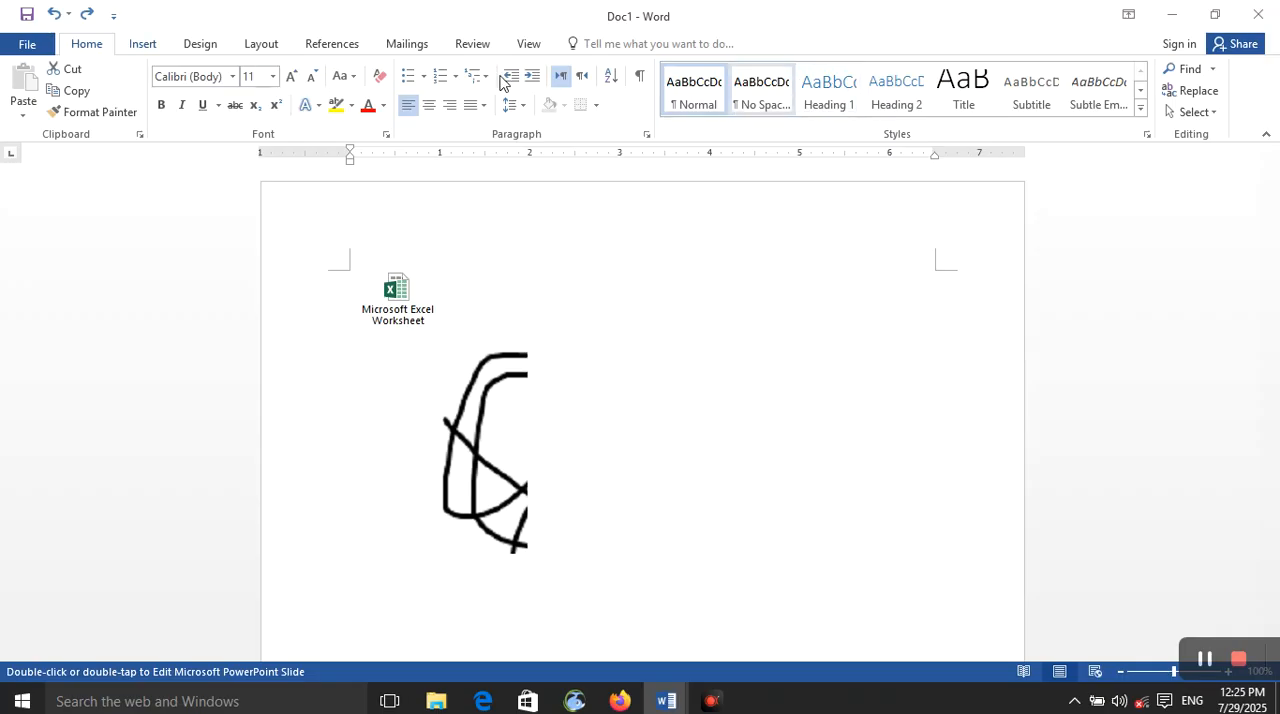
left_click(143, 47)
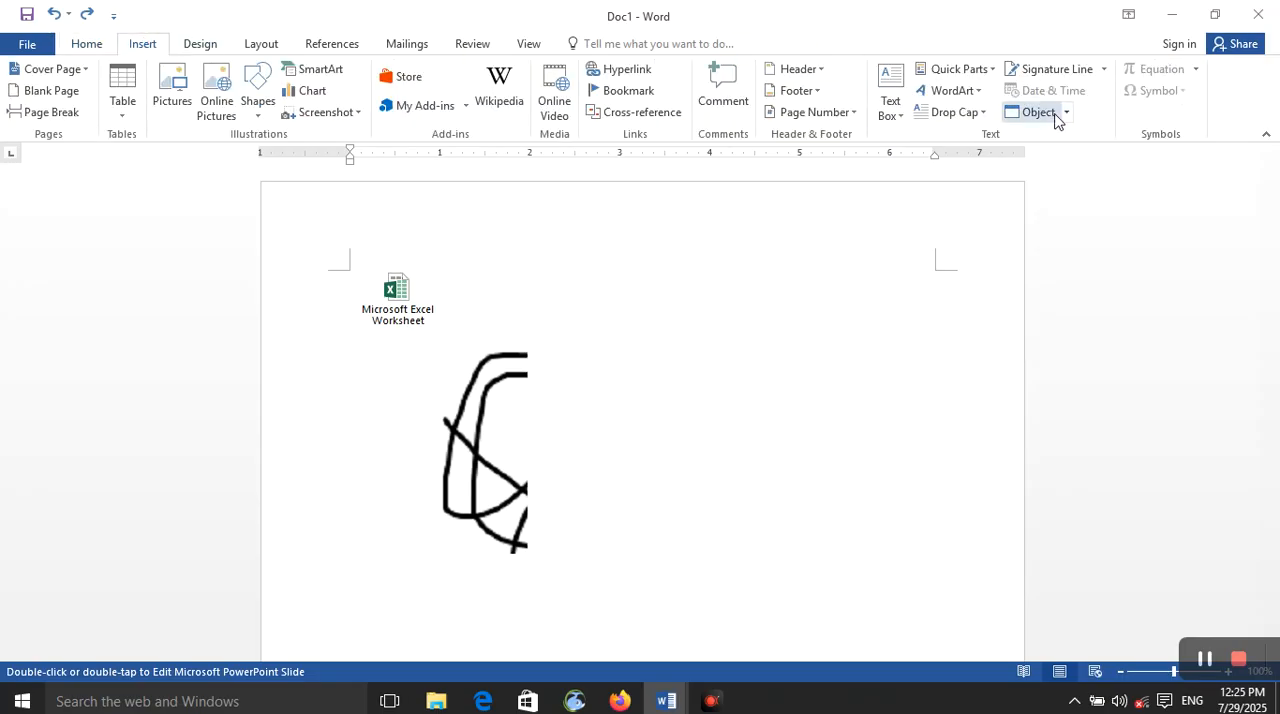
left_click(1066, 112)
left_click(1050, 135)
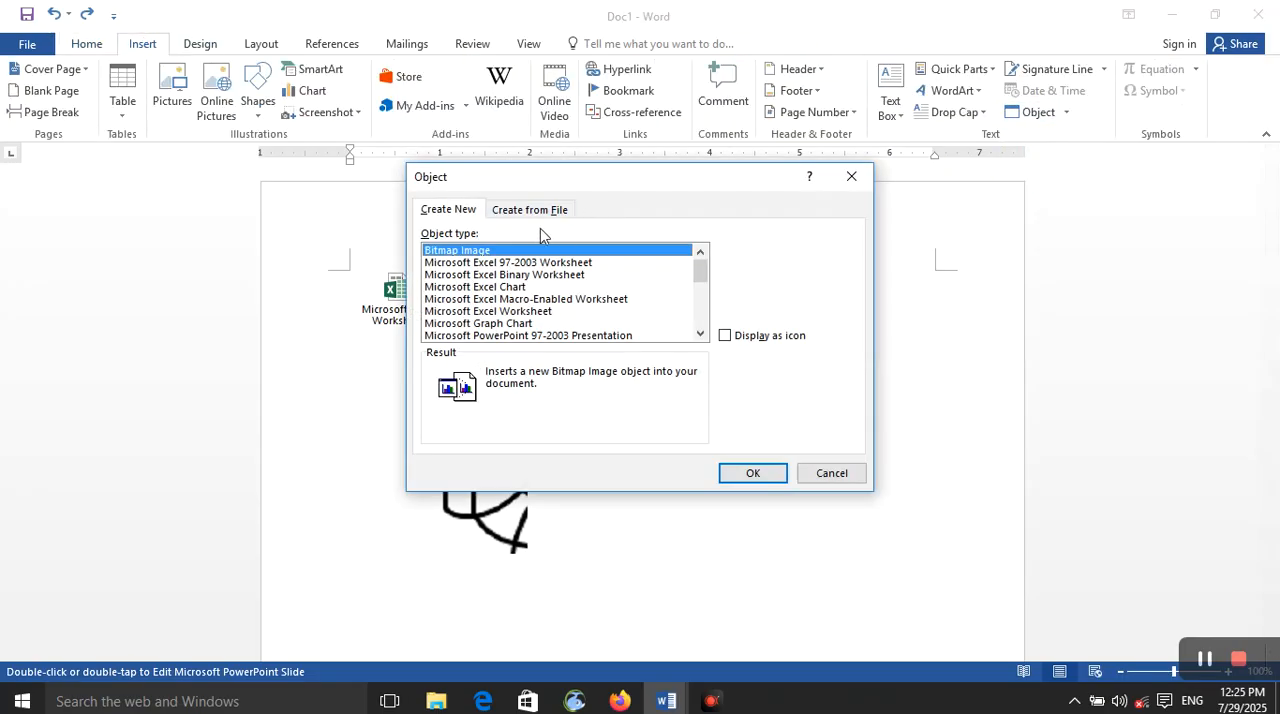
left_click(530, 209)
left_click(766, 254)
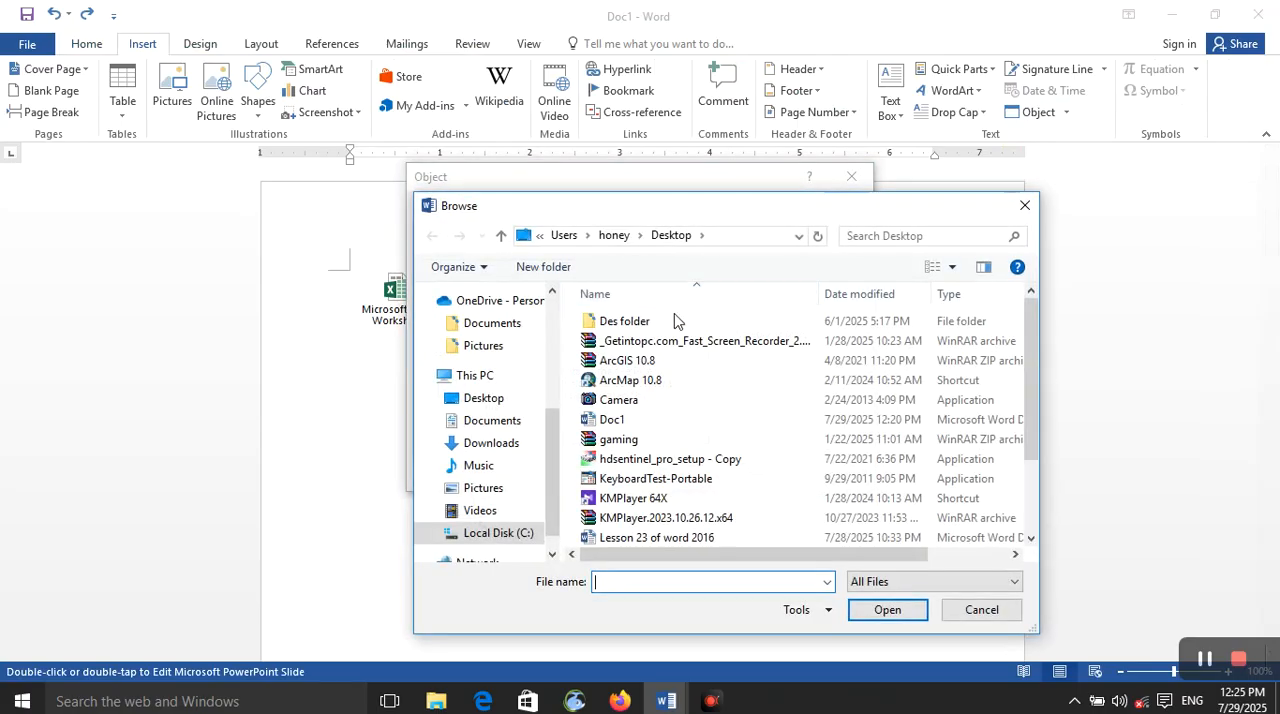
left_click(508, 400)
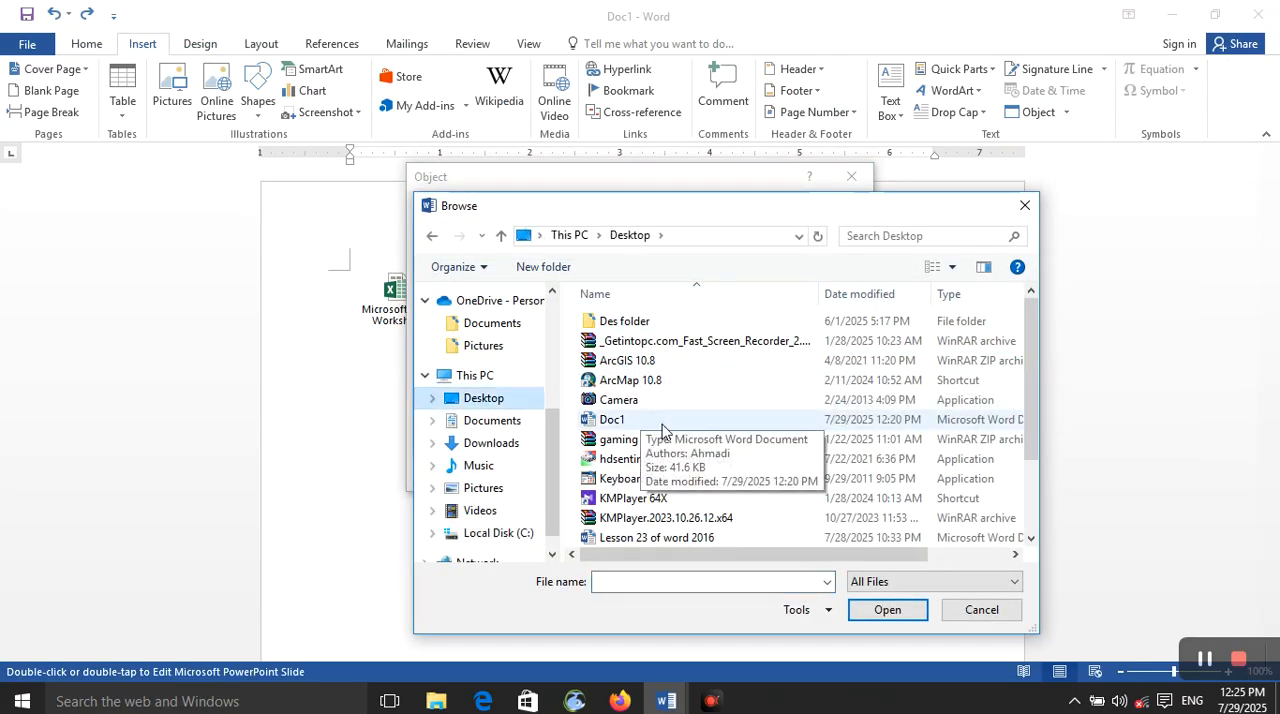
scroll(655, 420, "down", 2)
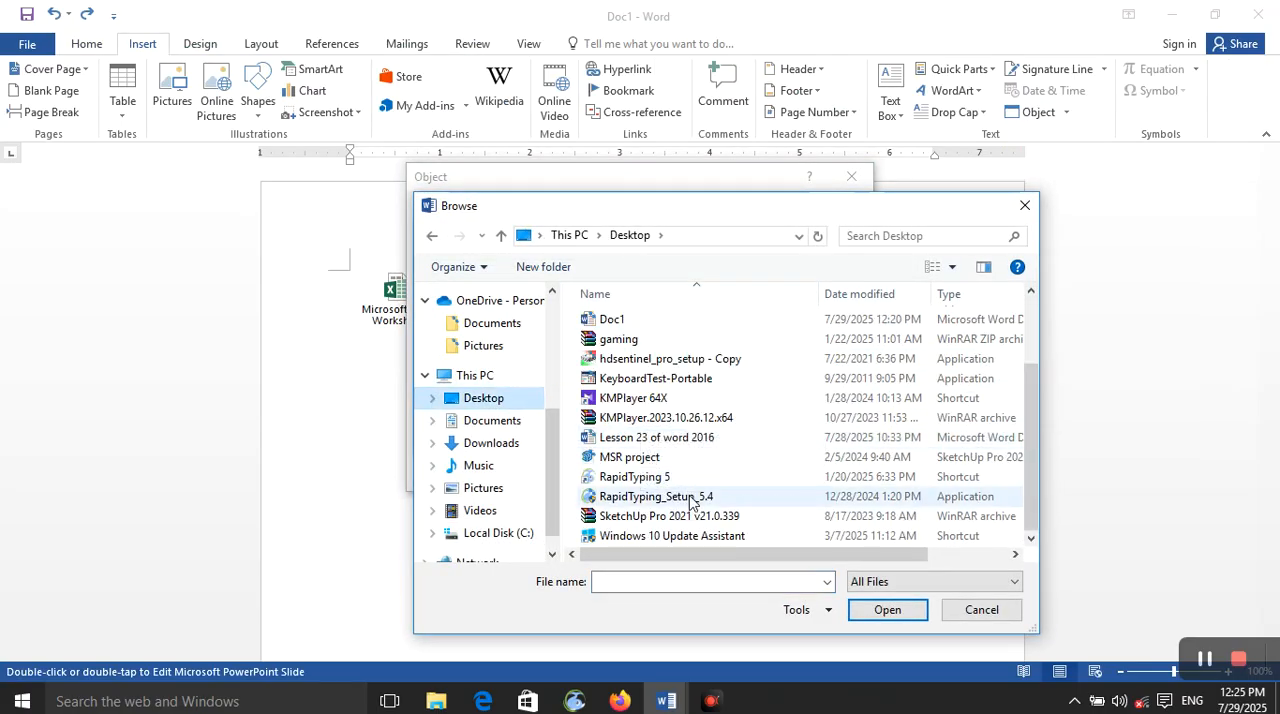
left_click(695, 443)
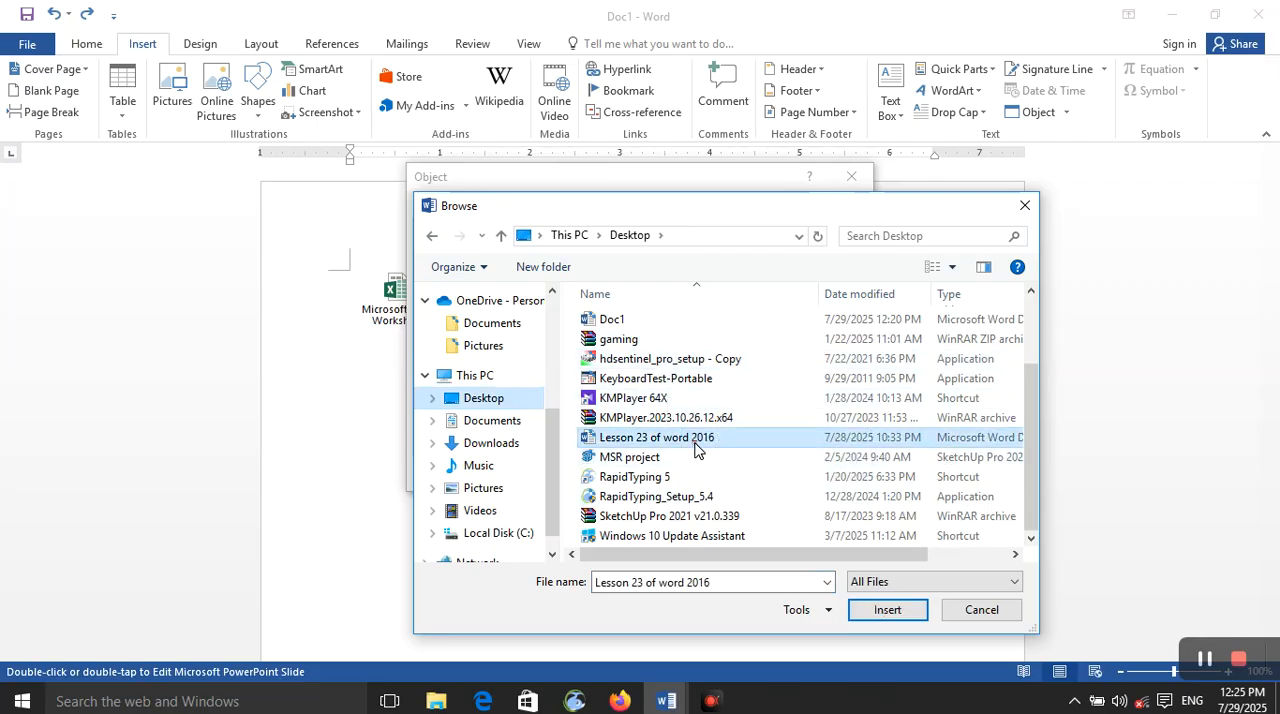
left_click(887, 610)
left_click(747, 320)
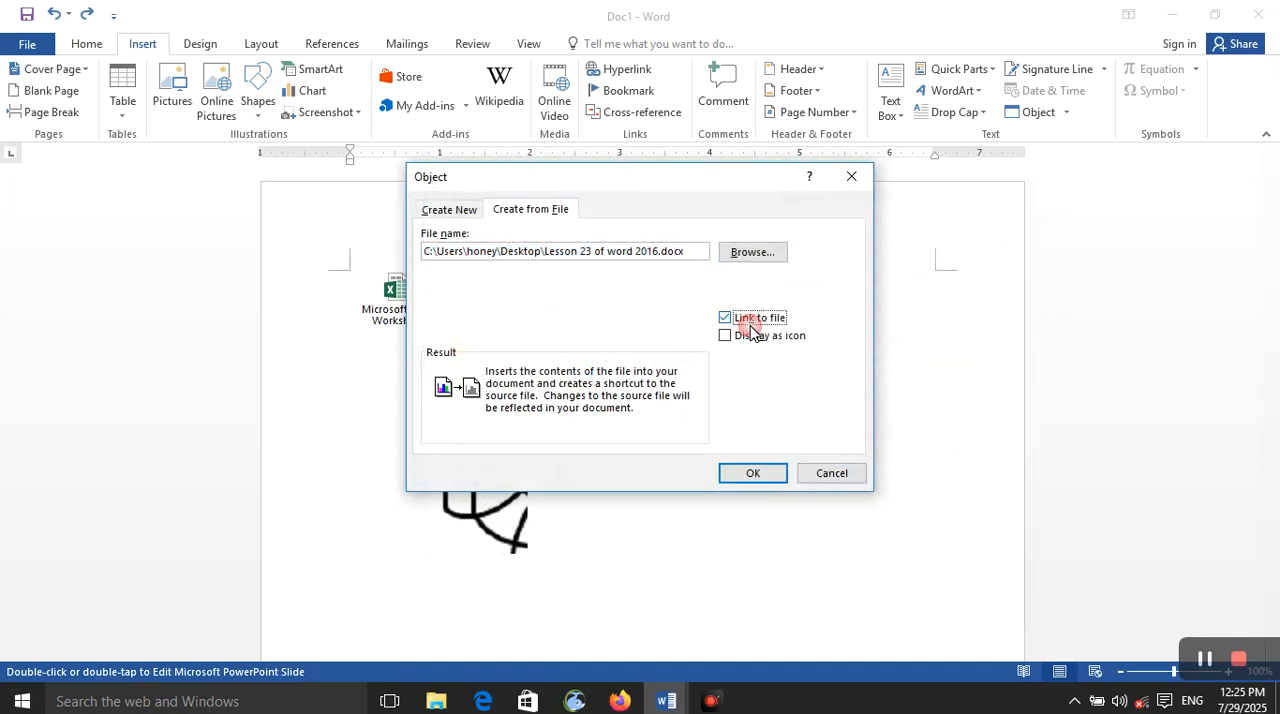
left_click(760, 474)
Step: Narrow the inserted Lesson 23 object from its right side to about 6.1 inches, within the page margins
scroll(604, 430, "up", 5)
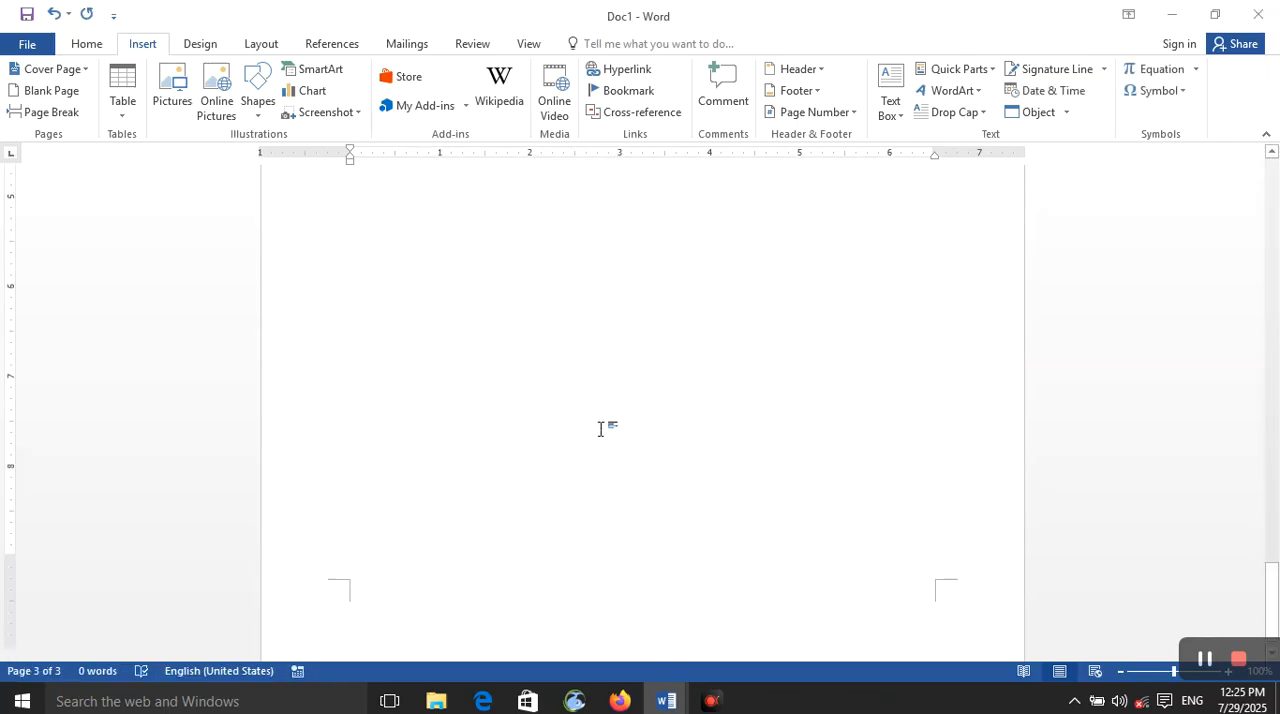
scroll(604, 430, "up", 3)
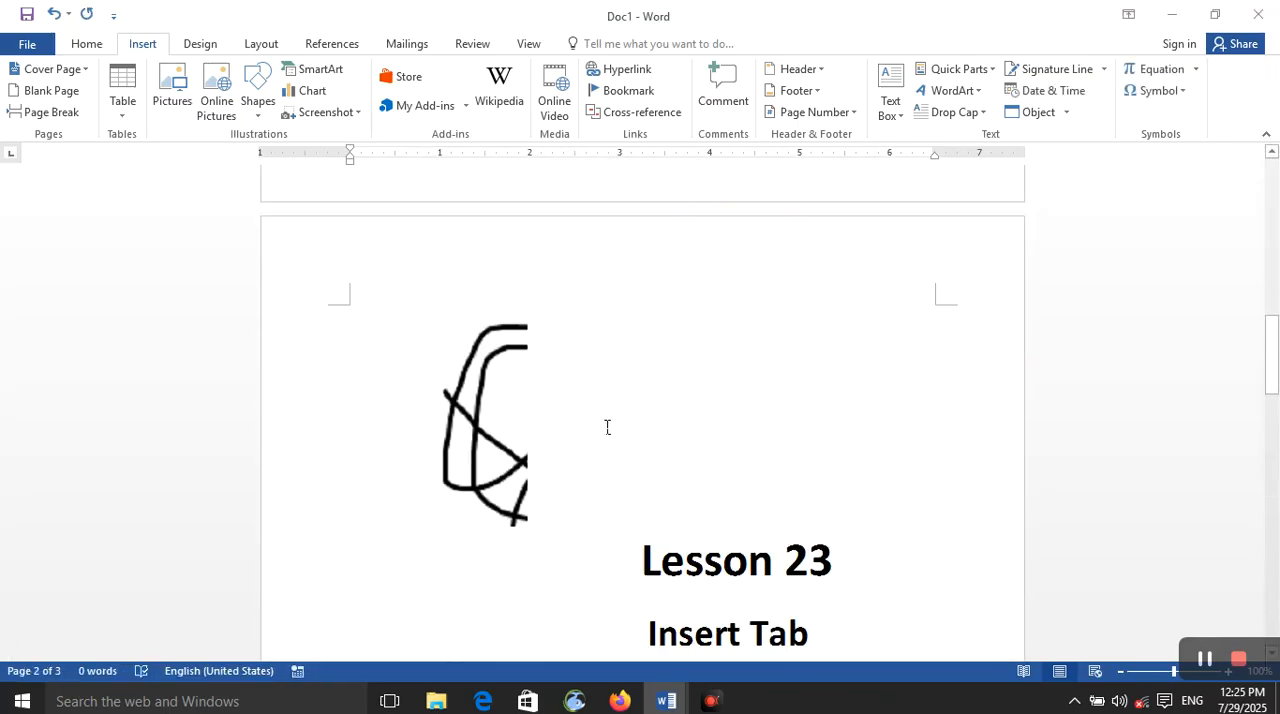
scroll(606, 426, "down", 3)
scroll(591, 434, "up", 3)
scroll(591, 434, "down", 3)
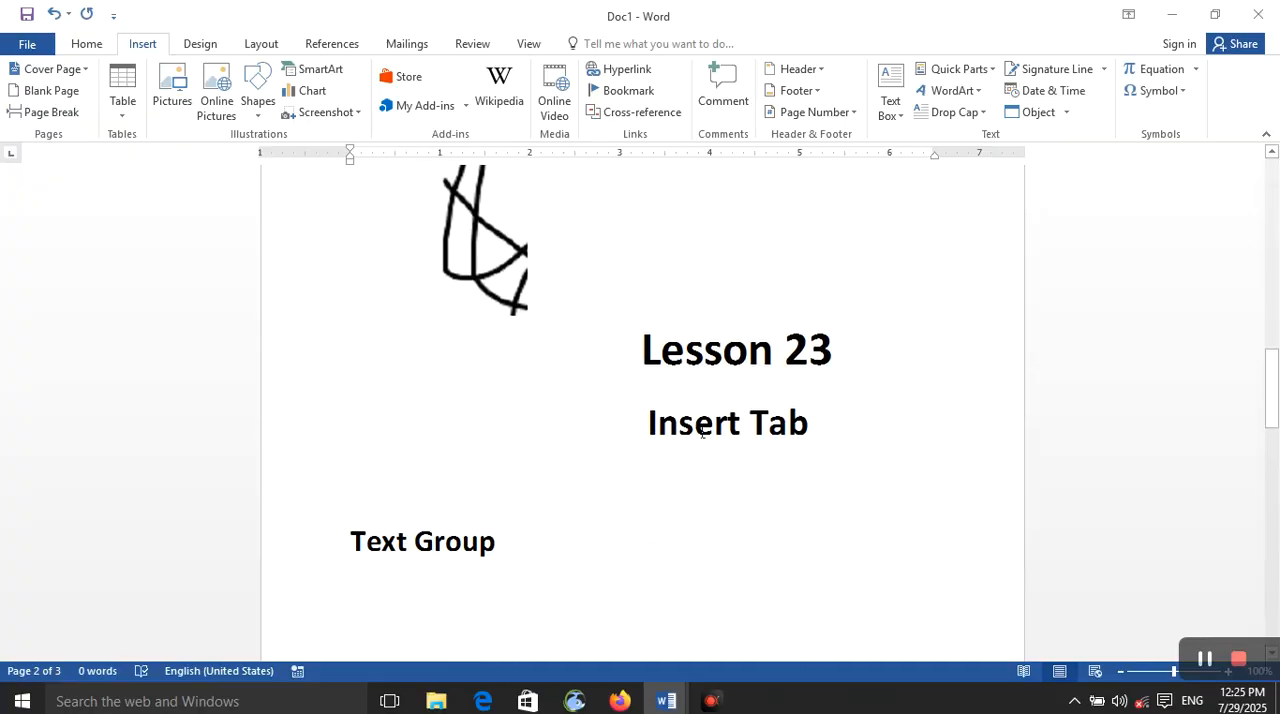
left_click(527, 375)
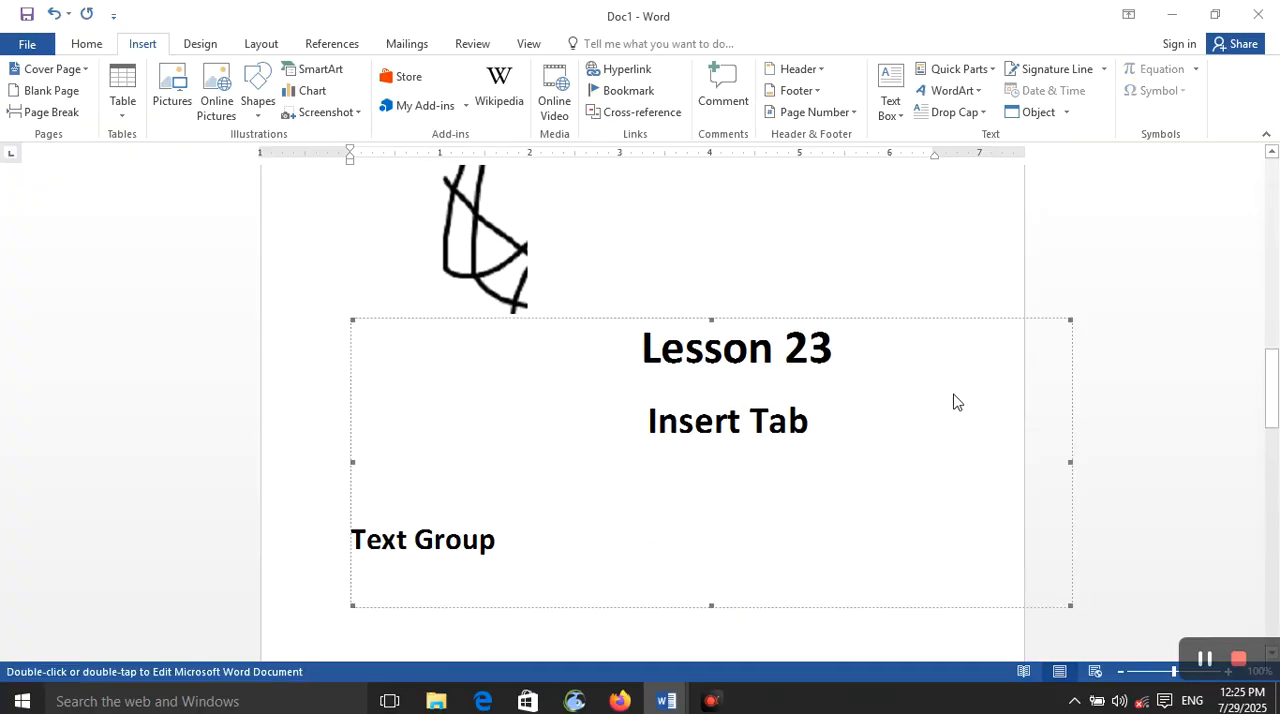
left_click_drag(1070, 462, 903, 460)
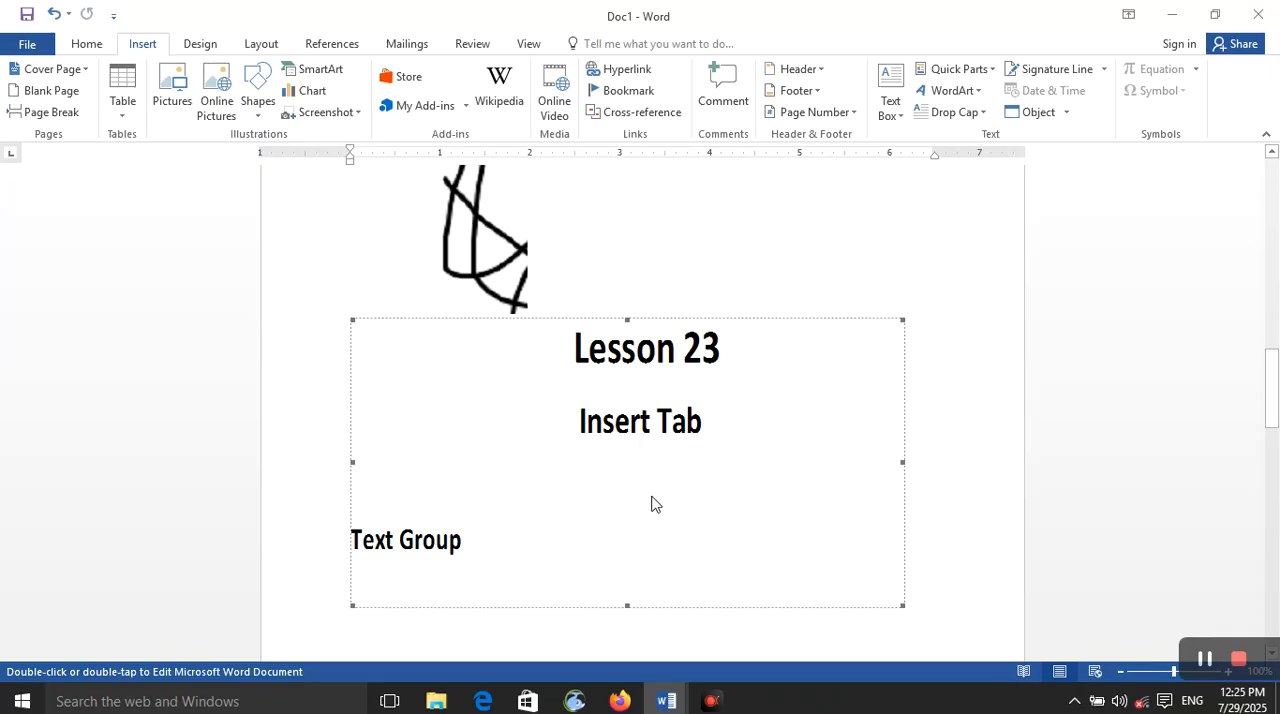
left_click(990, 114)
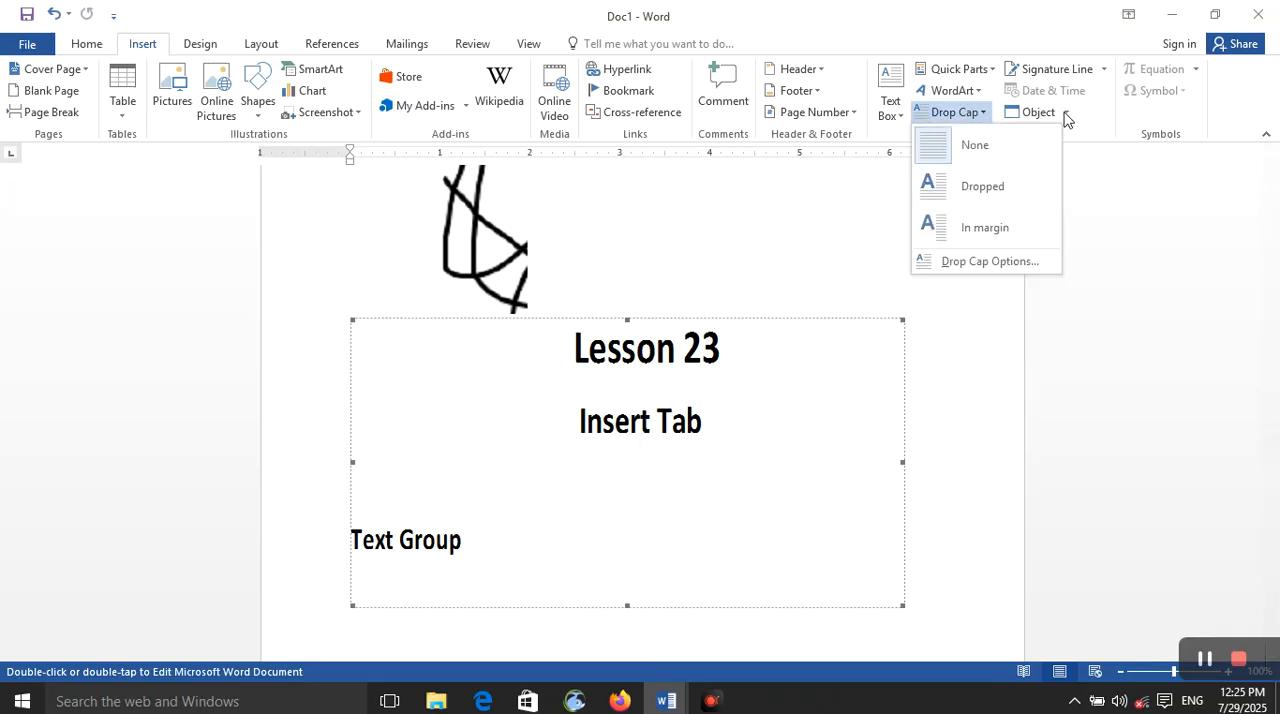
left_click(1066, 114)
left_click(1062, 137)
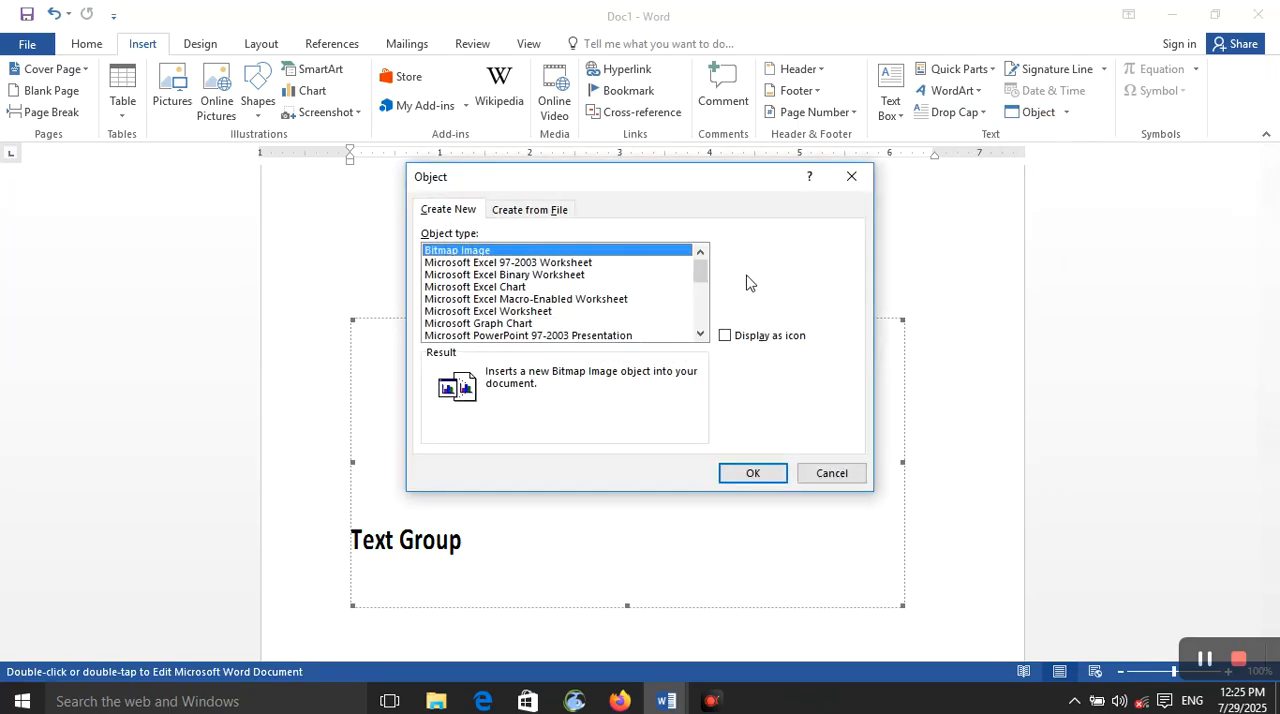
left_click(540, 210)
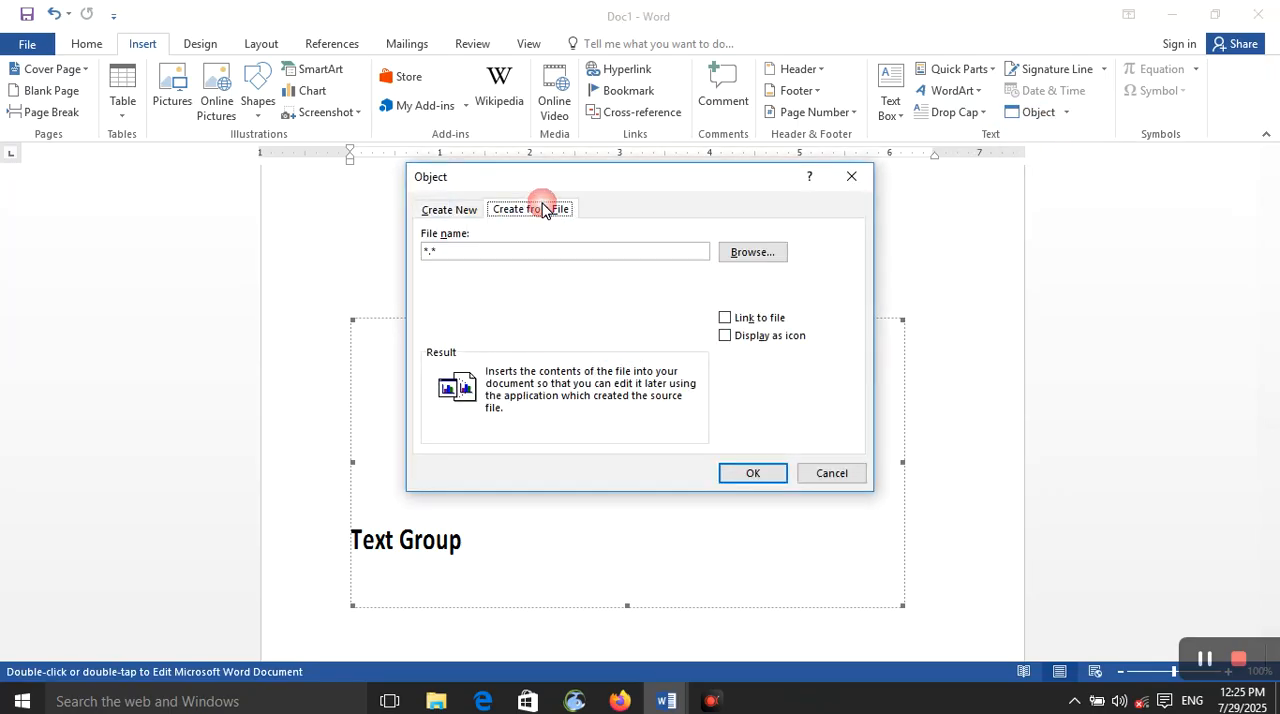
left_click(851, 177)
left_click(1036, 112)
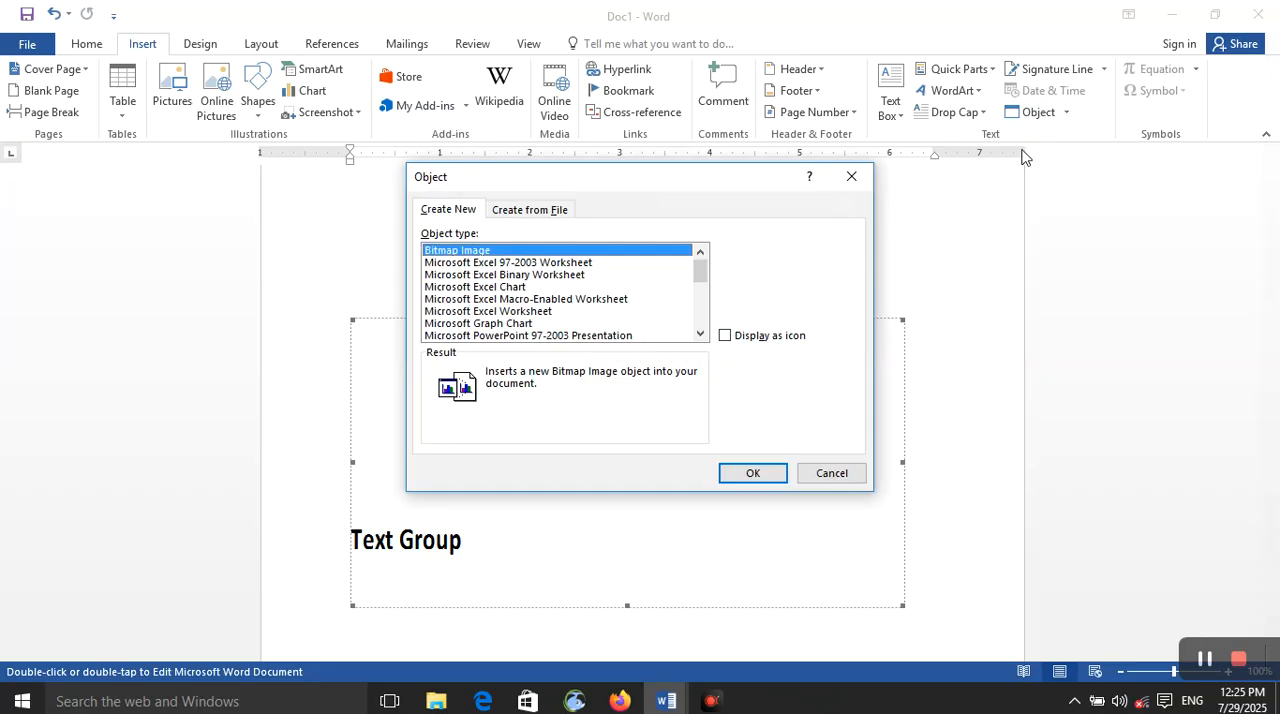
left_click(851, 177)
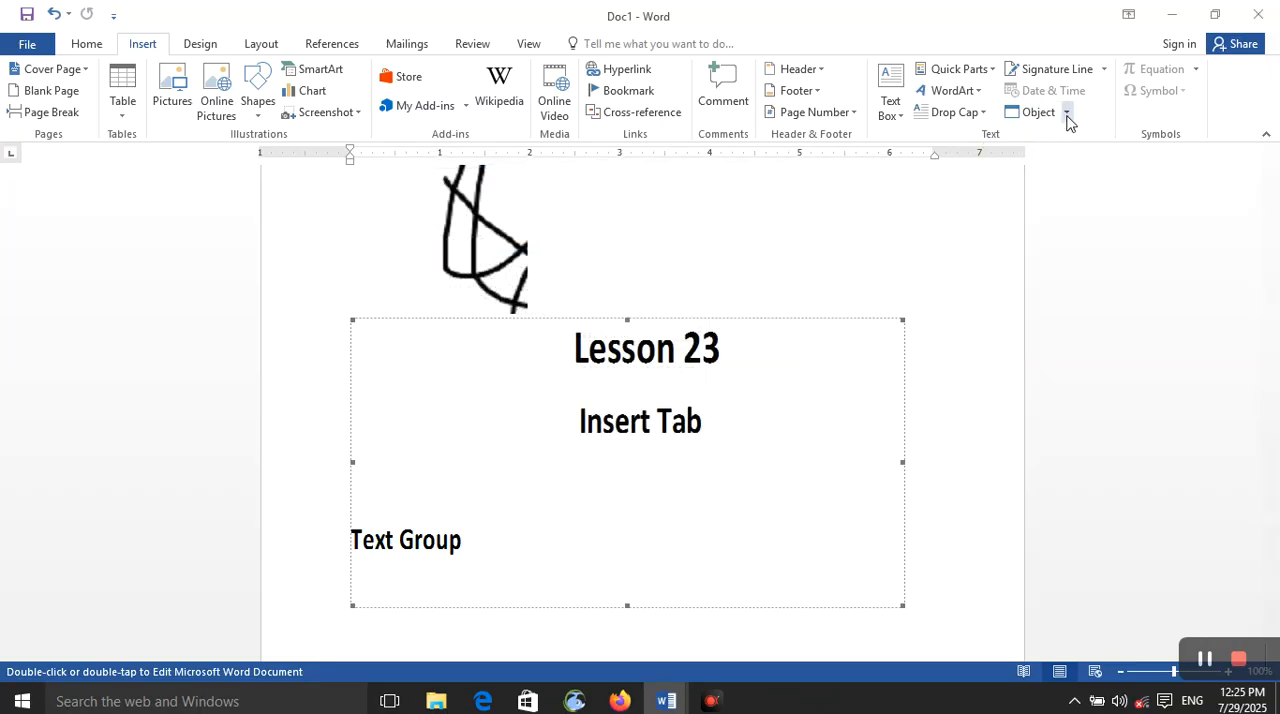
Step: Try to insert the text of the Desktop file Lesson 23 of word 2016 into Doc1
left_click(1066, 113)
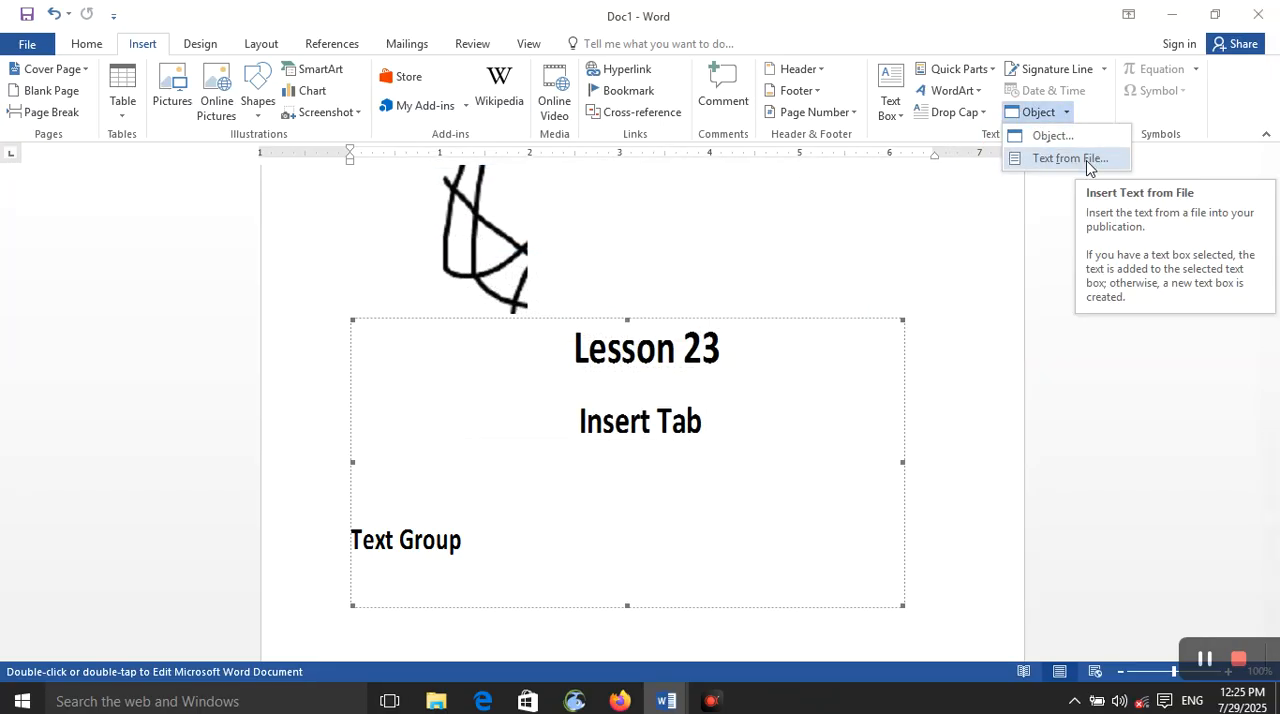
left_click(1088, 160)
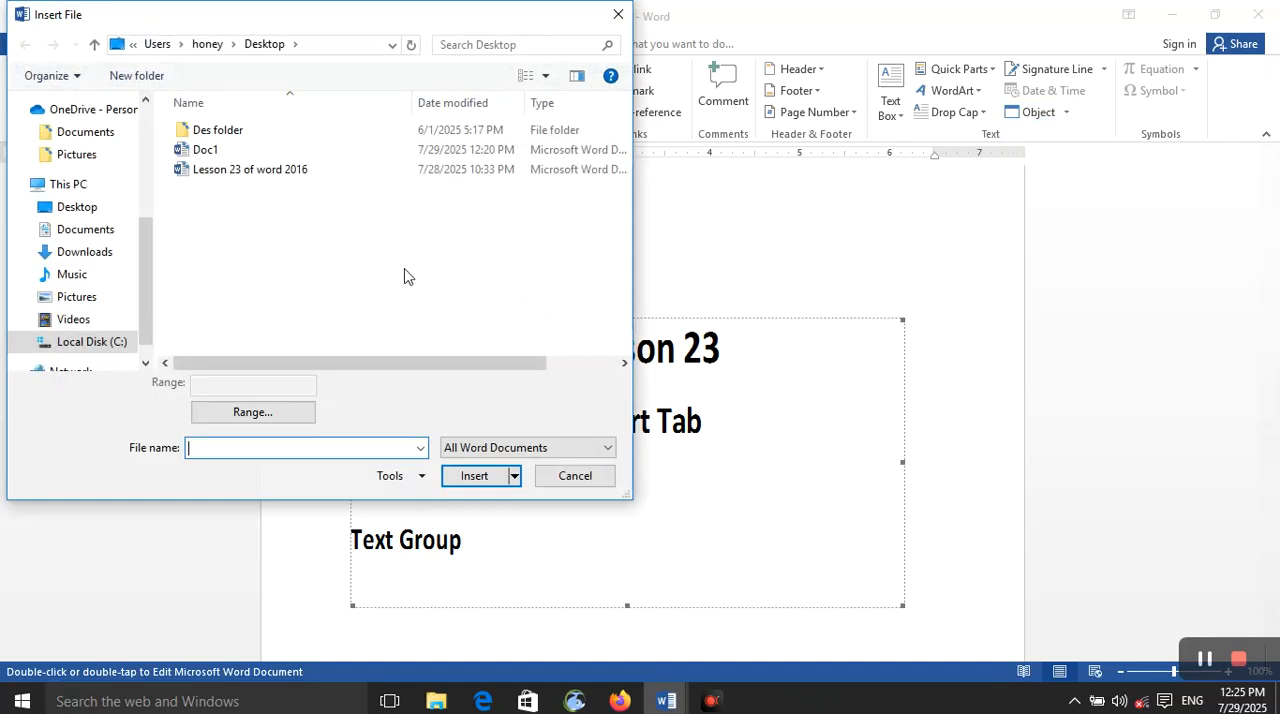
left_click(380, 172)
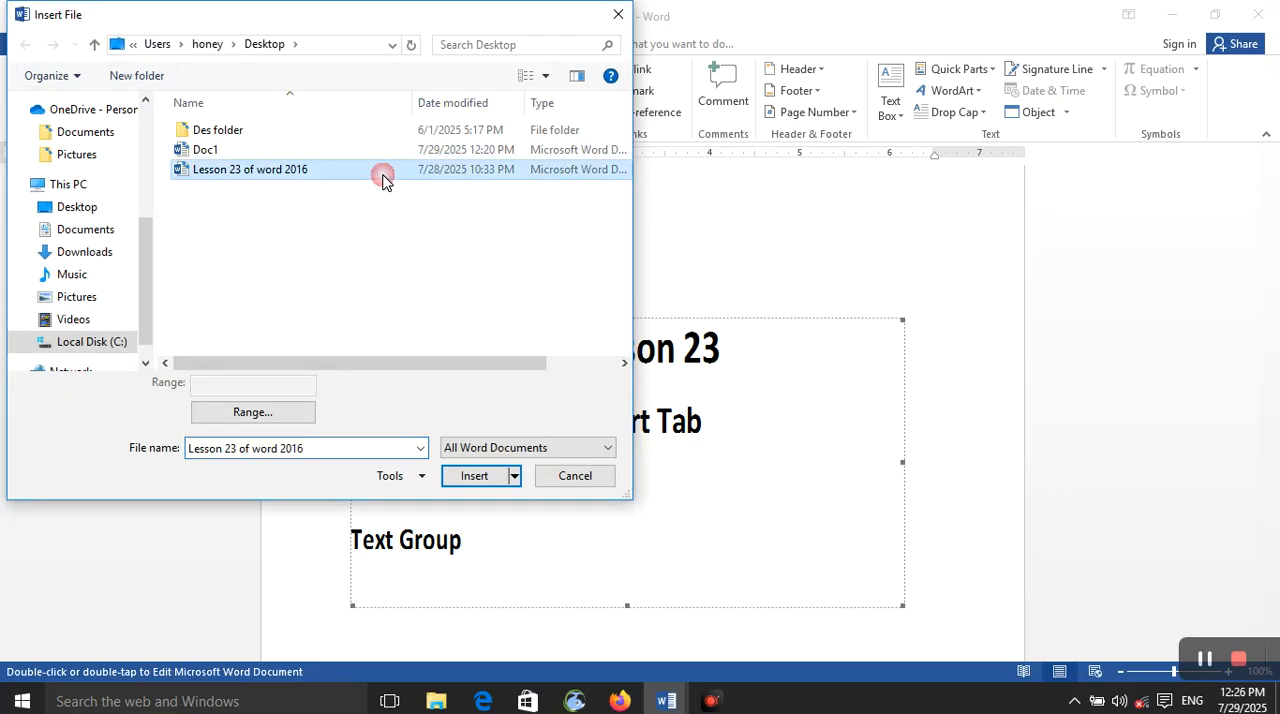
left_click(477, 480)
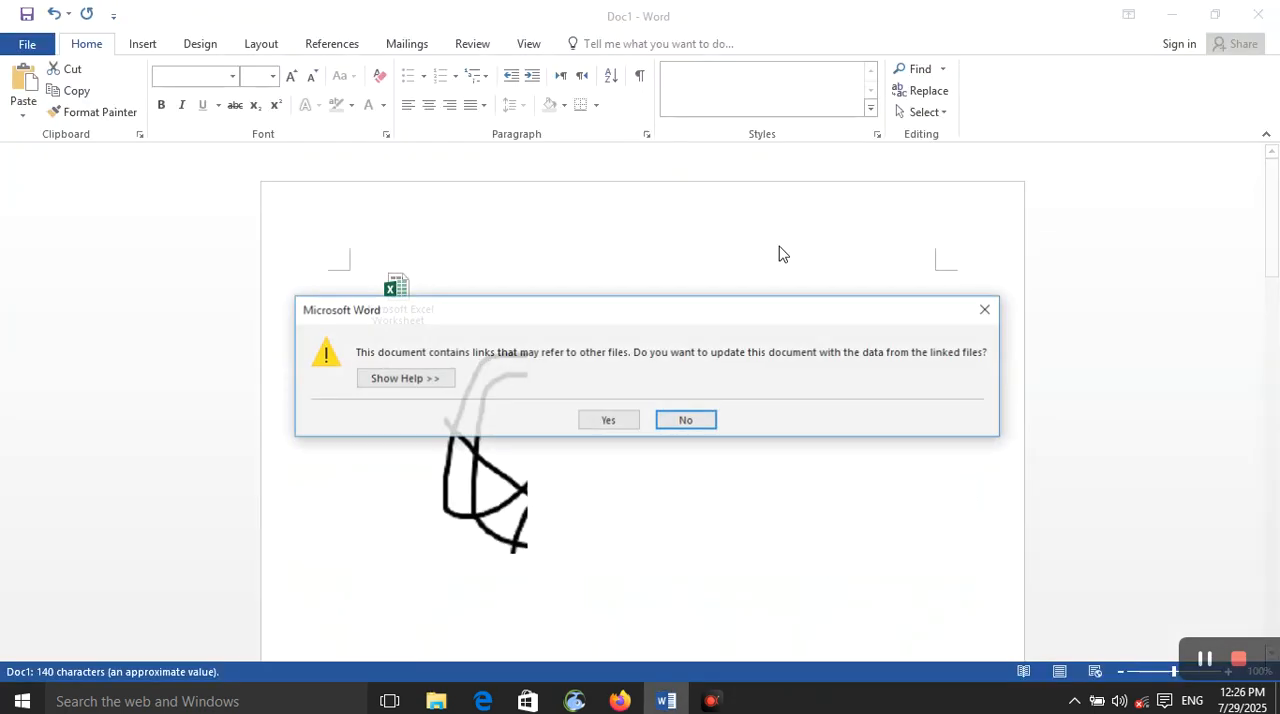
Step: Clear the linked-file update prompts of the recovered documents and look over the recovered Document1
left_click(988, 310)
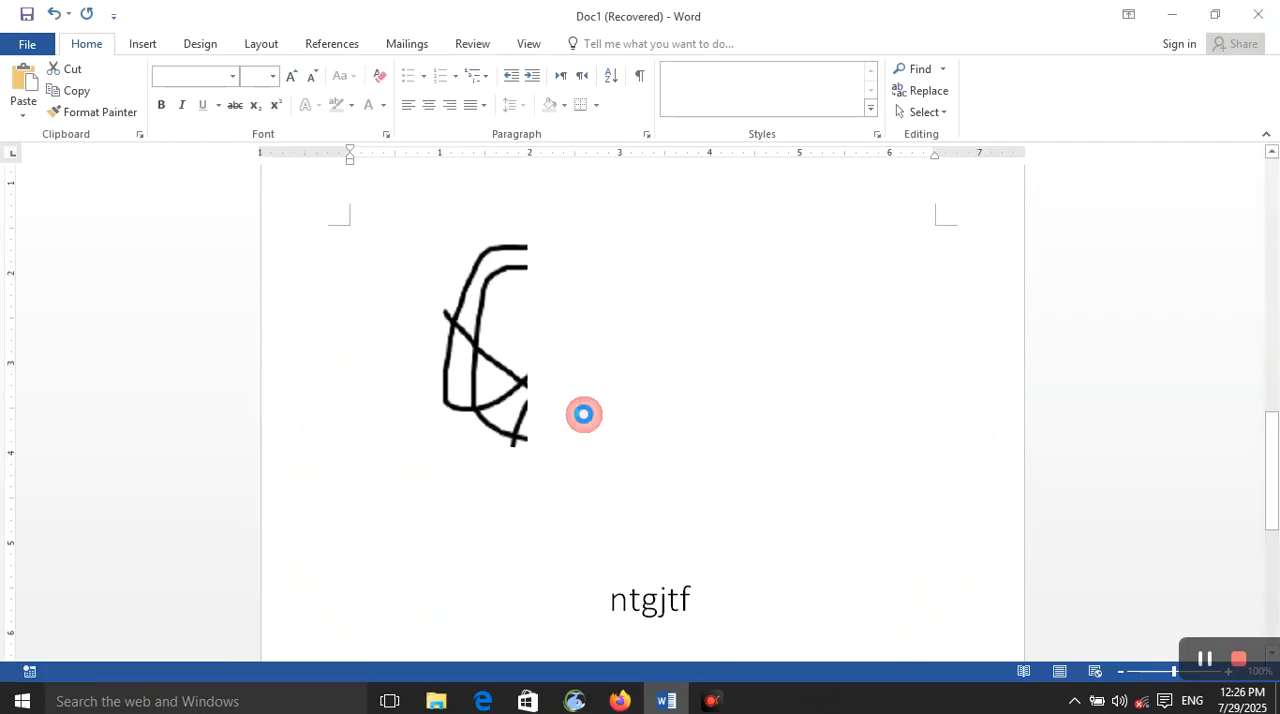
left_click(622, 424)
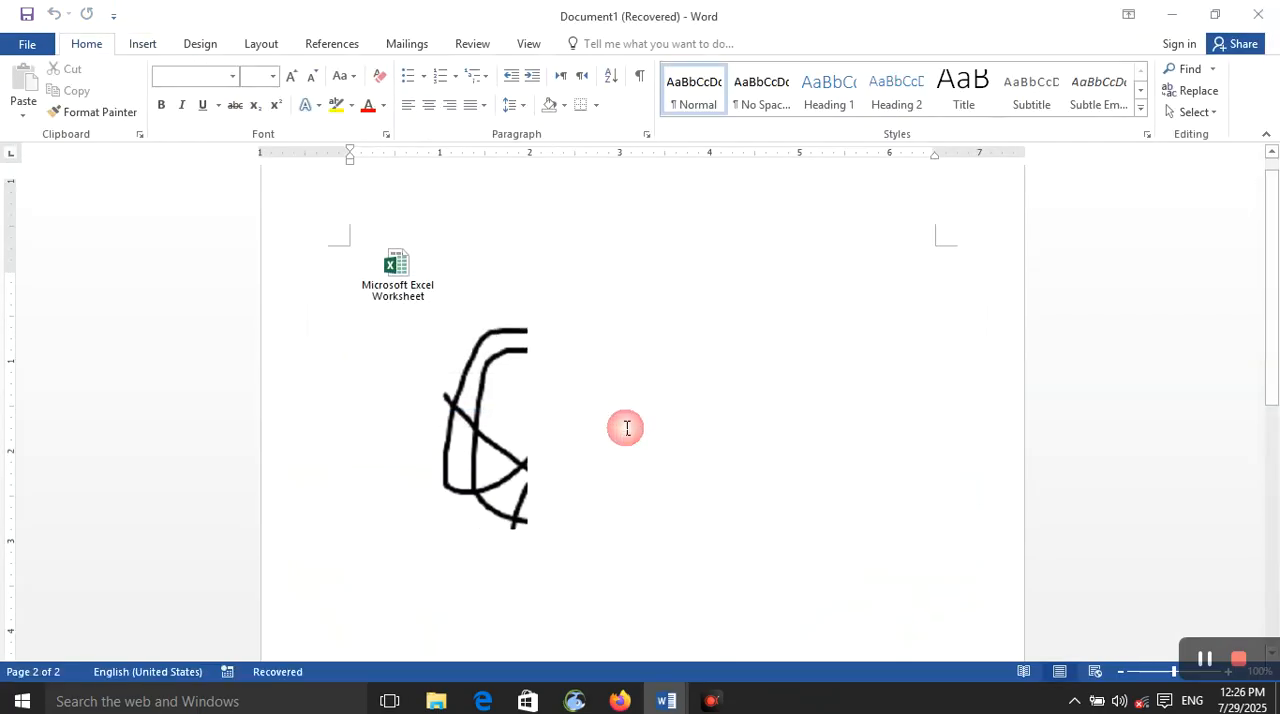
scroll(622, 431, "up", 7)
scroll(622, 431, "down", 7)
left_click(595, 508)
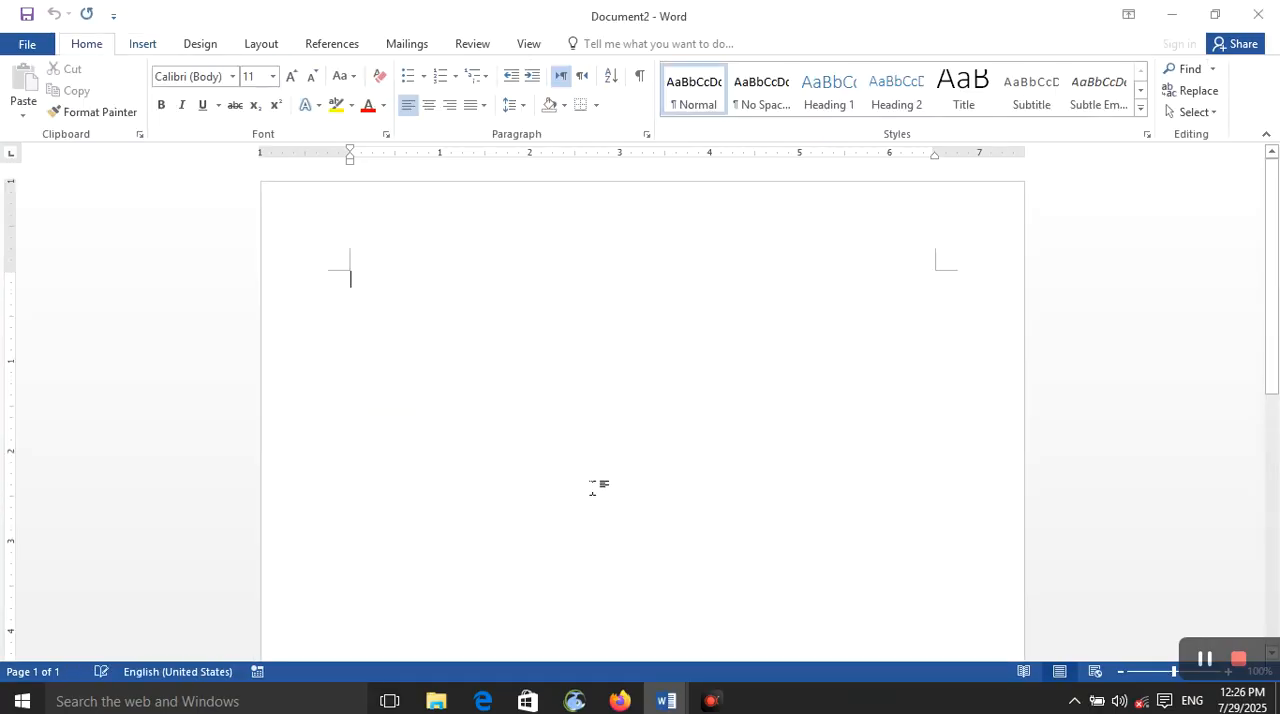
Step: Insert the text of the Desktop file Lesson 23 of word 2016 into the blank Document2
left_click(145, 45)
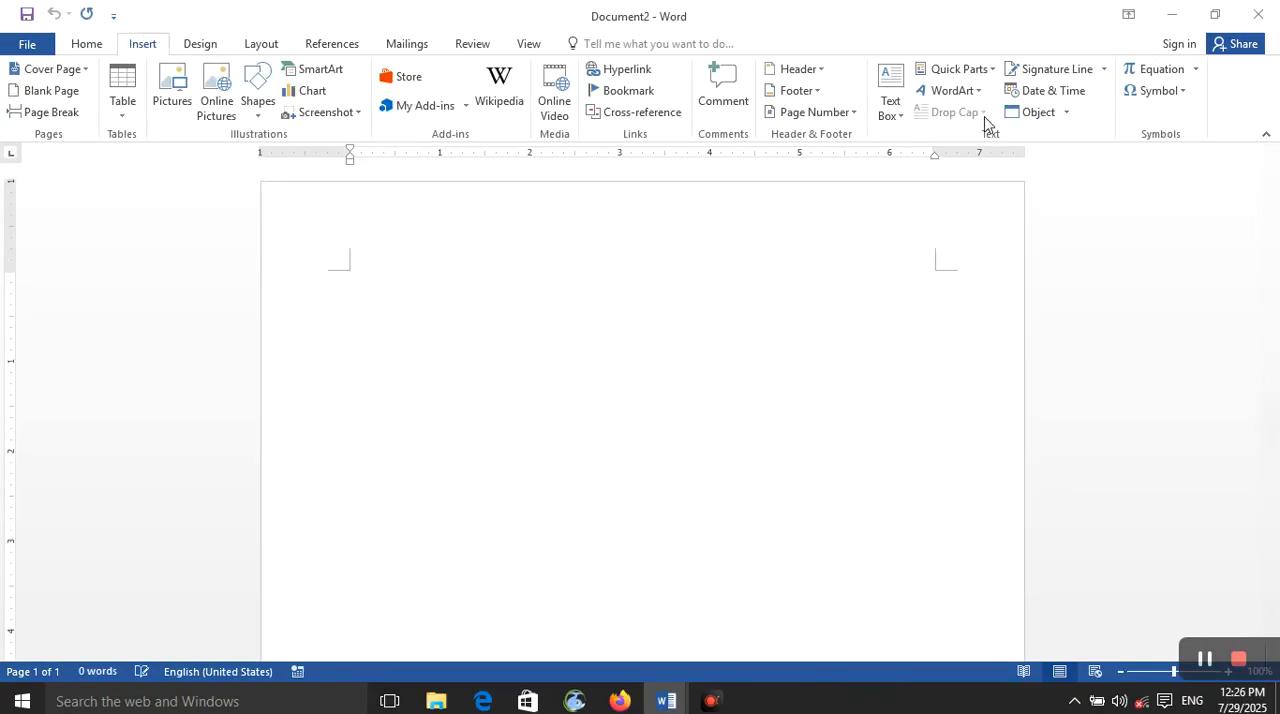
left_click(1065, 114)
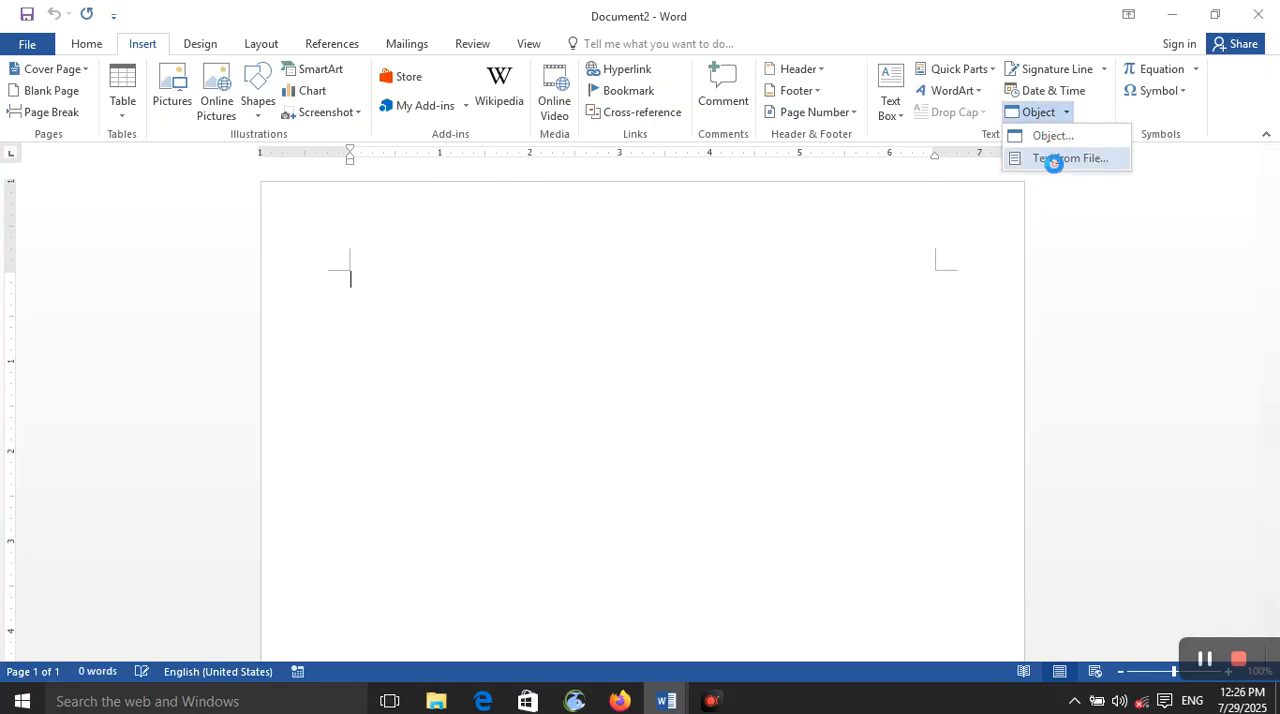
left_click(1065, 158)
left_click(340, 169)
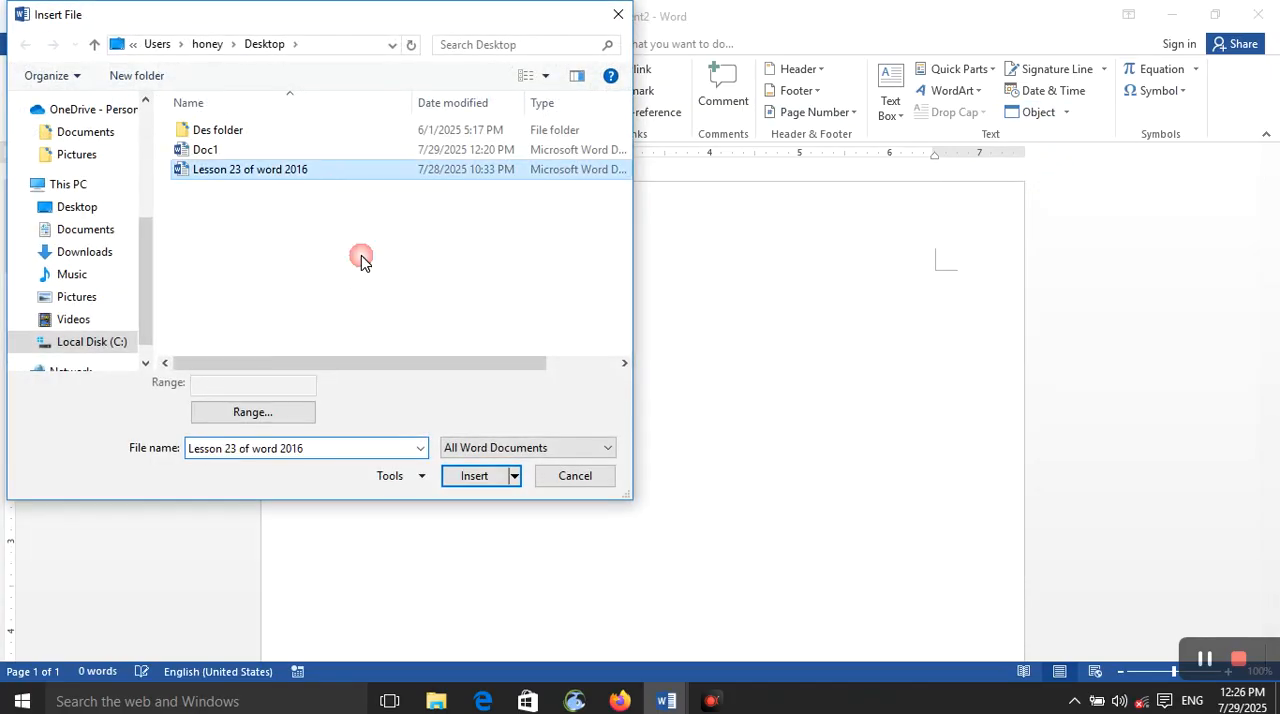
left_click(476, 476)
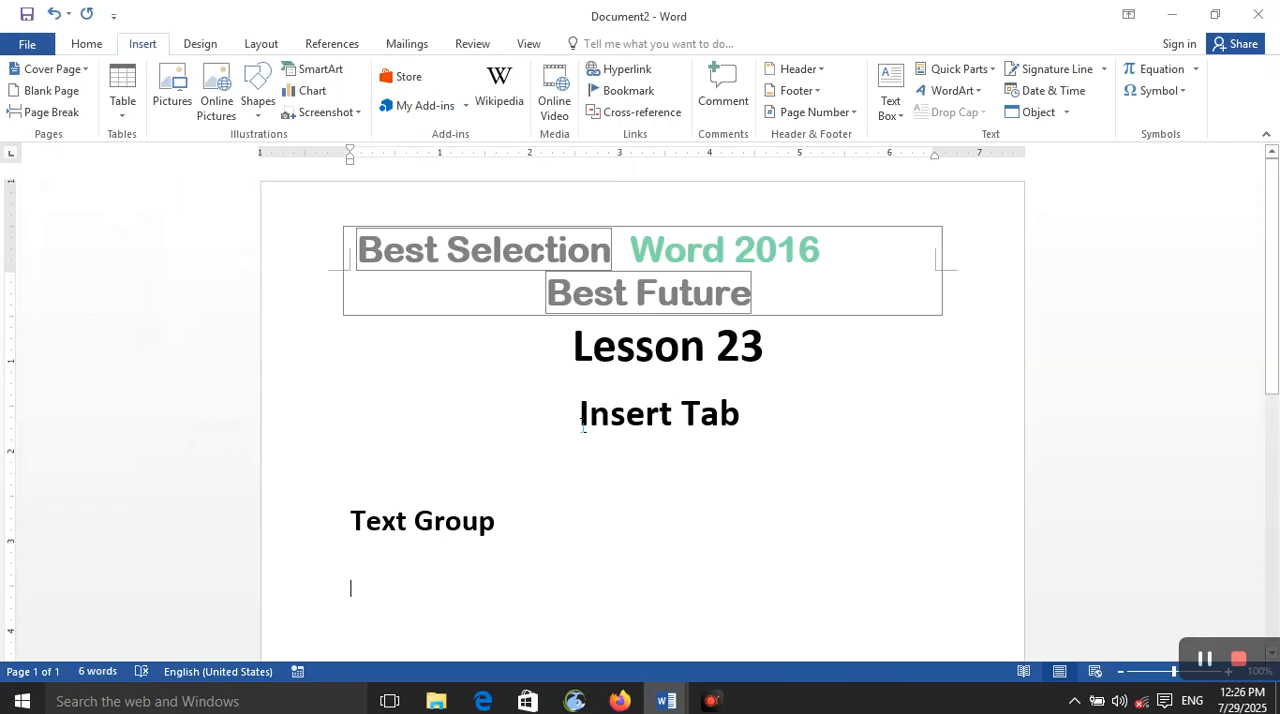
Step: Create another new blank document and bring up its insertion commands
key("ctrl+n")
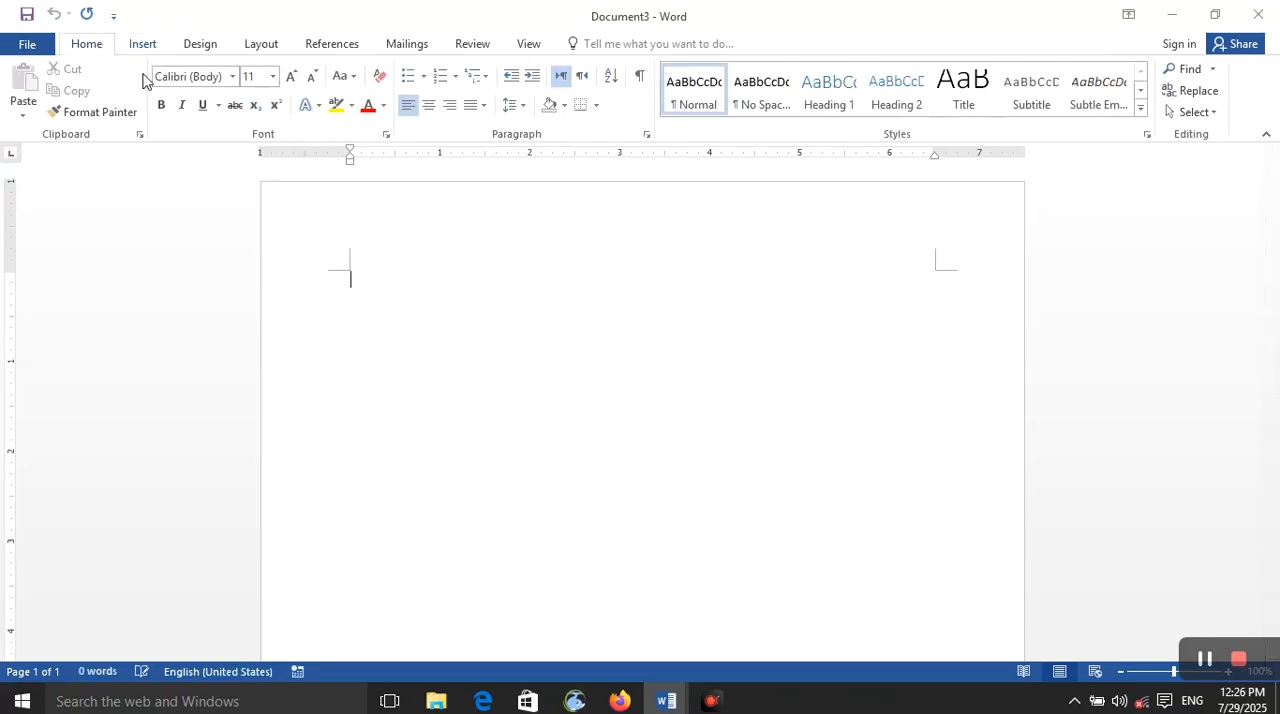
left_click(143, 44)
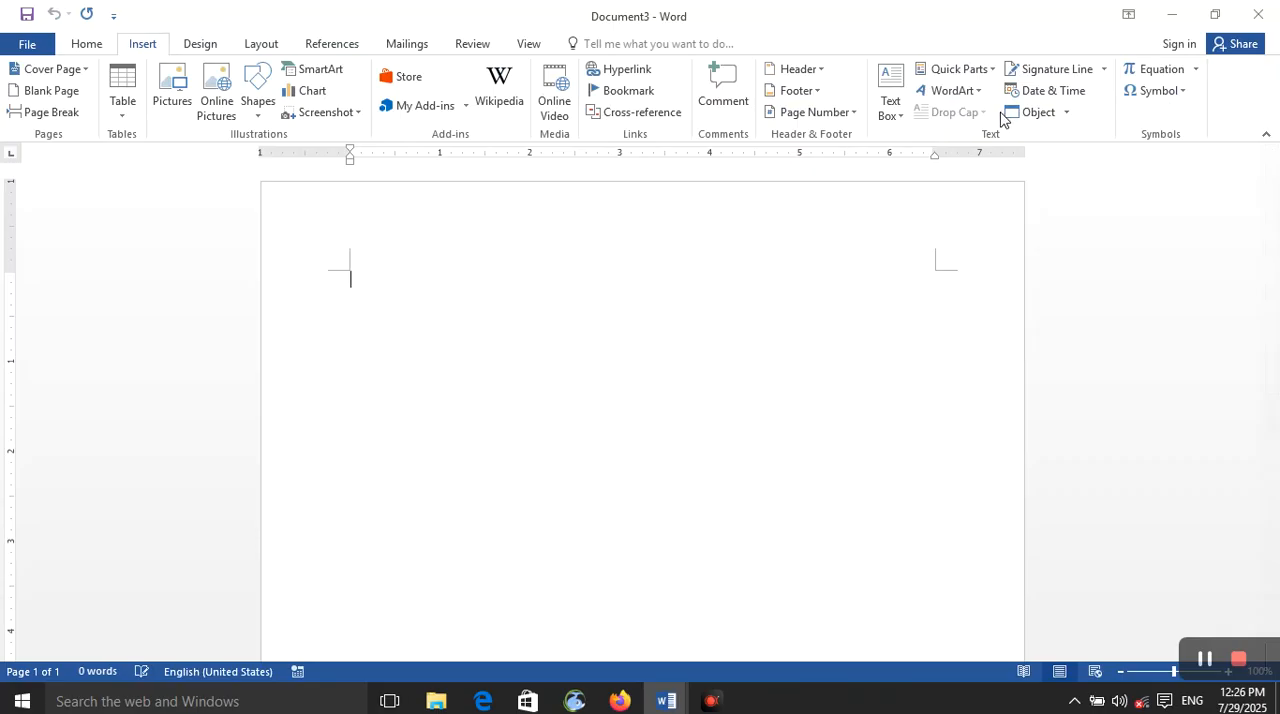